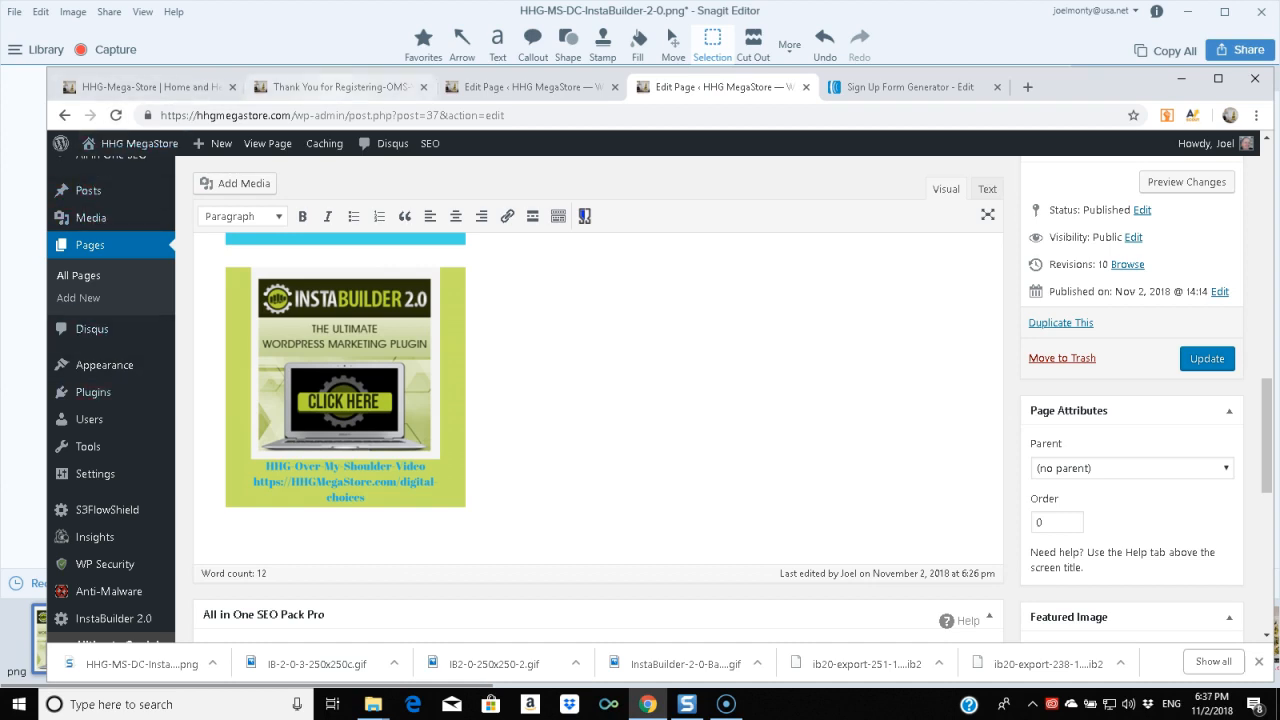
- Enable InstaBuilder for the Over-My-Shoulder-Video-InstaBuilder-2-0 page and launch the IB 2.0 editor
{"action": "left_click", "coordinate": [520, 87]}
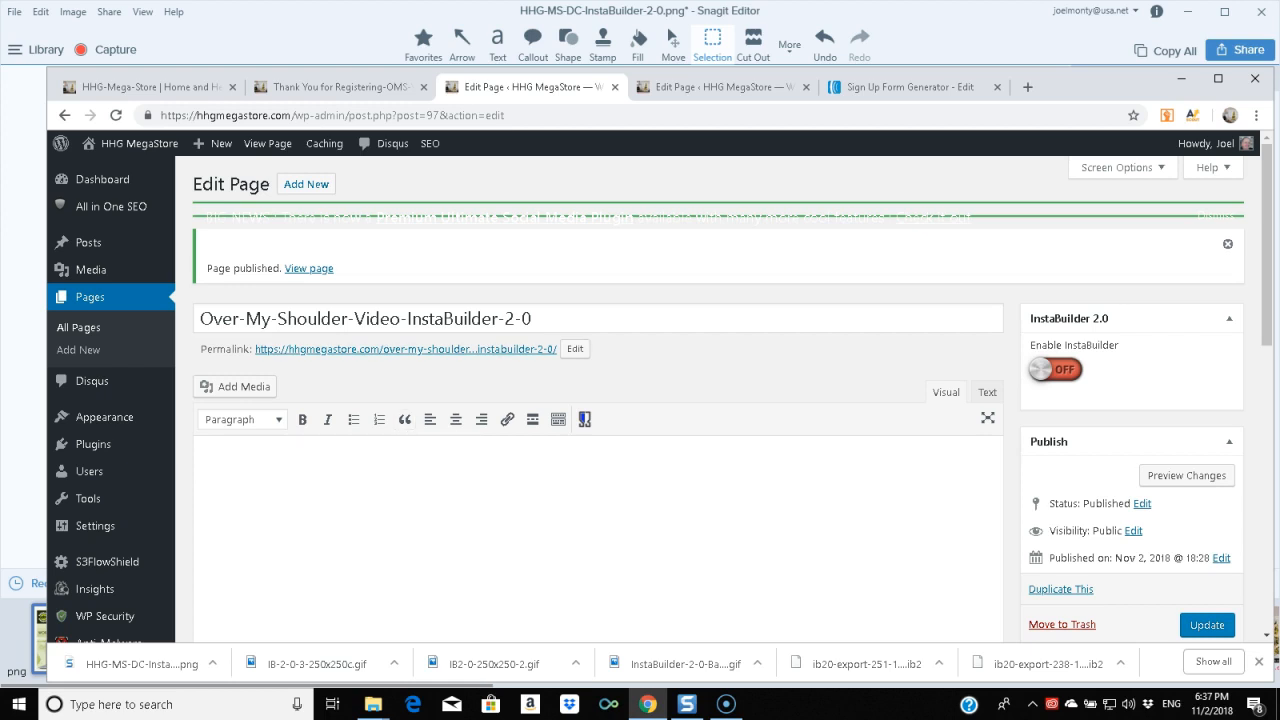
{"action": "scroll", "coordinate": [620, 450], "scroll_direction": "down", "scroll_amount": 2}
{"action": "scroll", "coordinate": [600, 400], "scroll_direction": "down", "scroll_amount": 4}
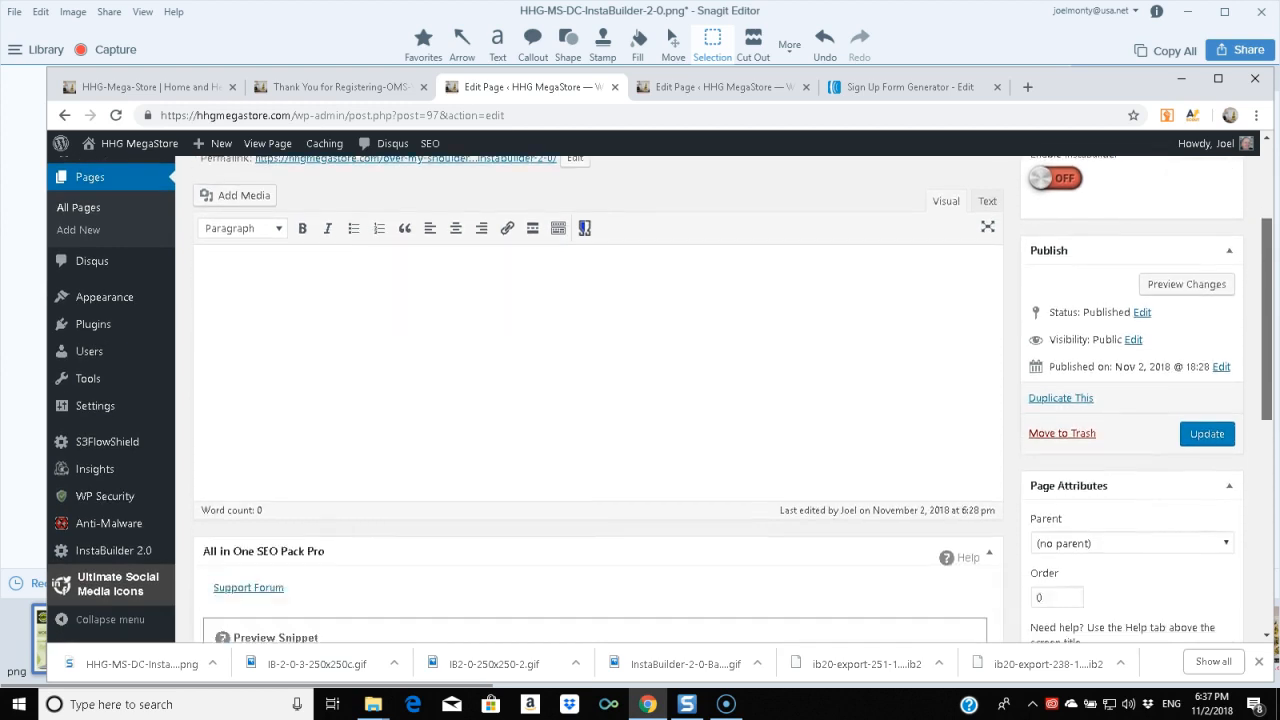
{"action": "scroll", "coordinate": [62, 585], "scroll_direction": "up", "scroll_amount": 3}
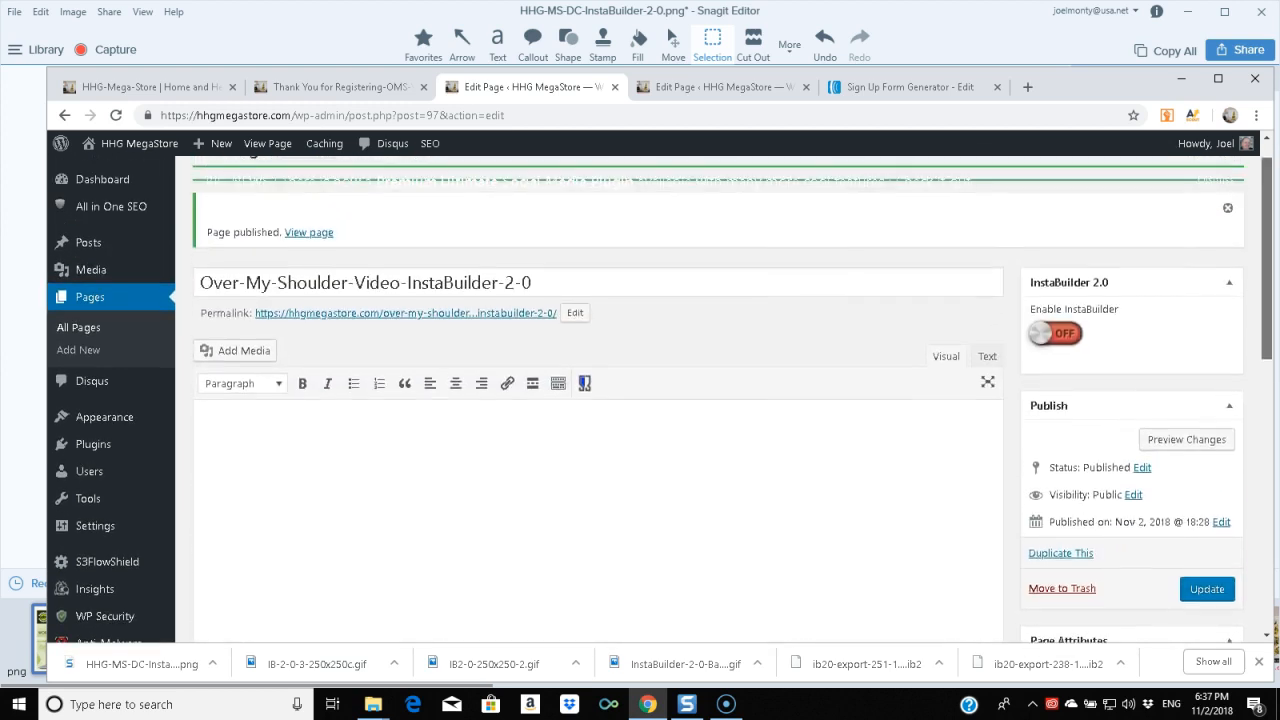
{"action": "scroll", "coordinate": [62, 585], "scroll_direction": "down", "scroll_amount": 3}
{"action": "left_click_drag", "start_coordinate": [1267, 382], "coordinate": [1267, 244]}
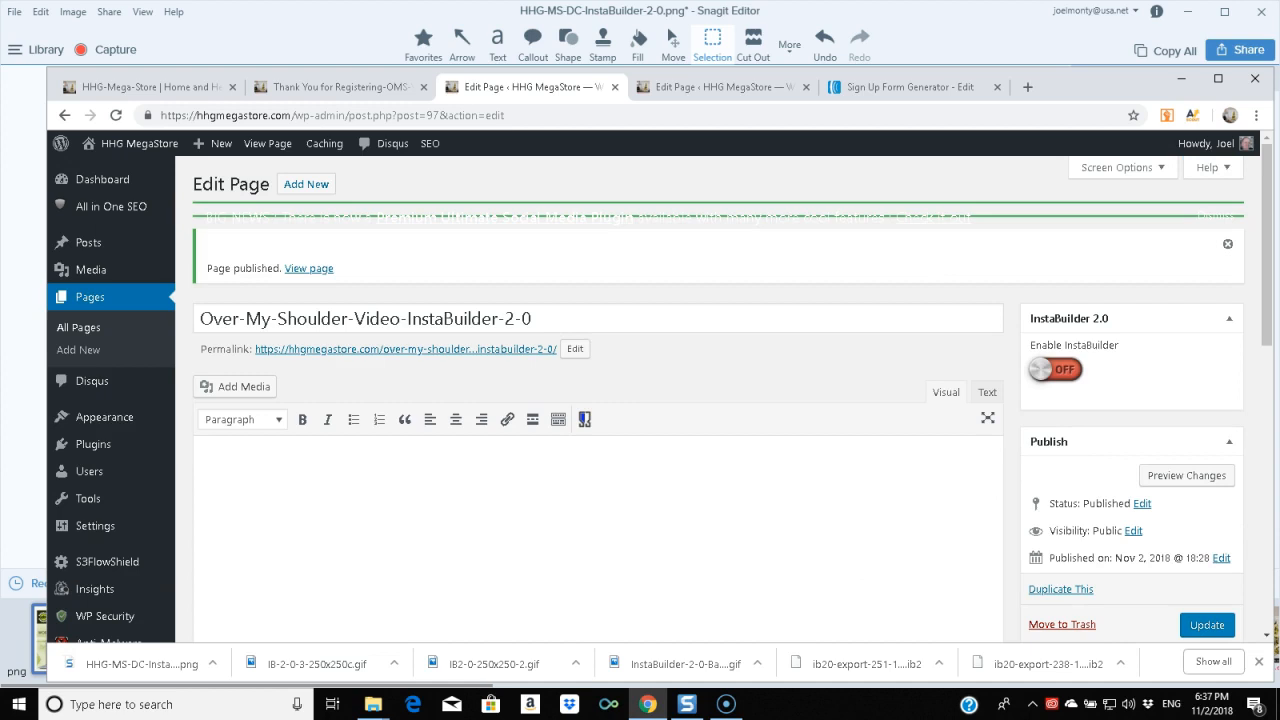
{"action": "left_click", "coordinate": [1055, 369]}
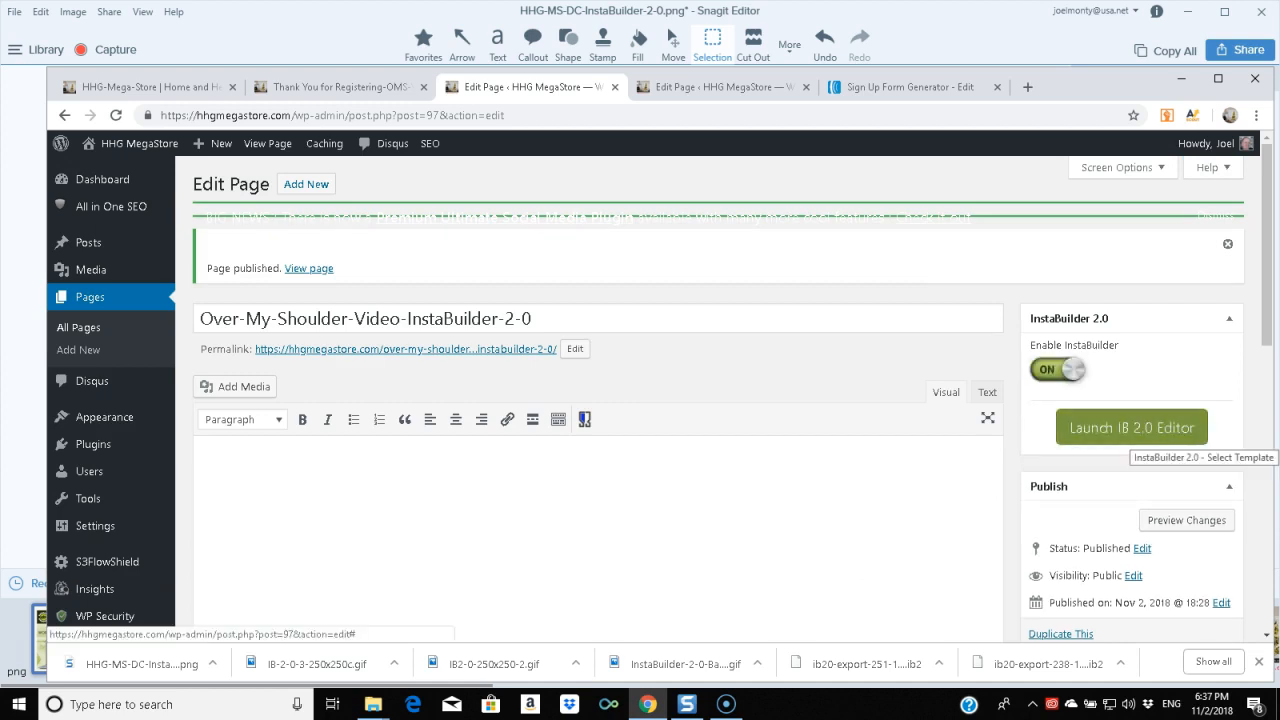
{"action": "left_click", "coordinate": [1131, 428]}
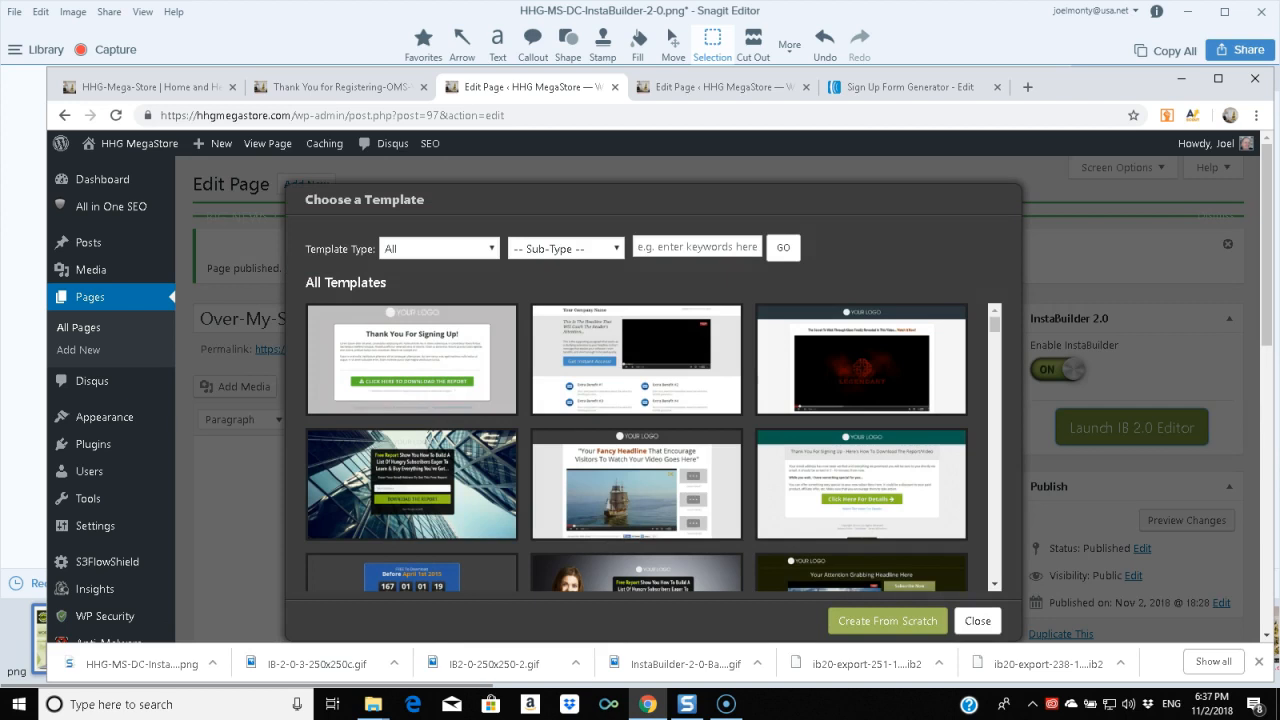
- Filter the template gallery to the Sales Pages type and browse its designs
{"action": "scroll", "coordinate": [659, 394], "scroll_direction": "down", "scroll_amount": 1}
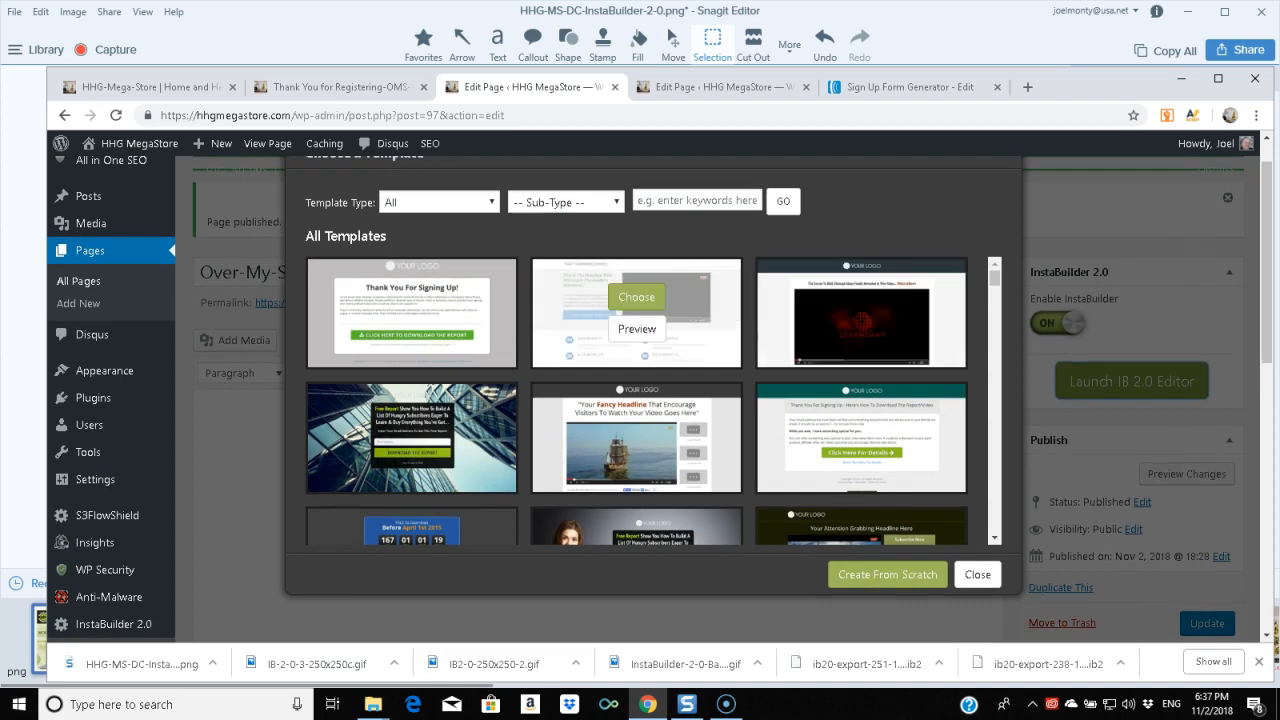
{"action": "left_click", "coordinate": [488, 202]}
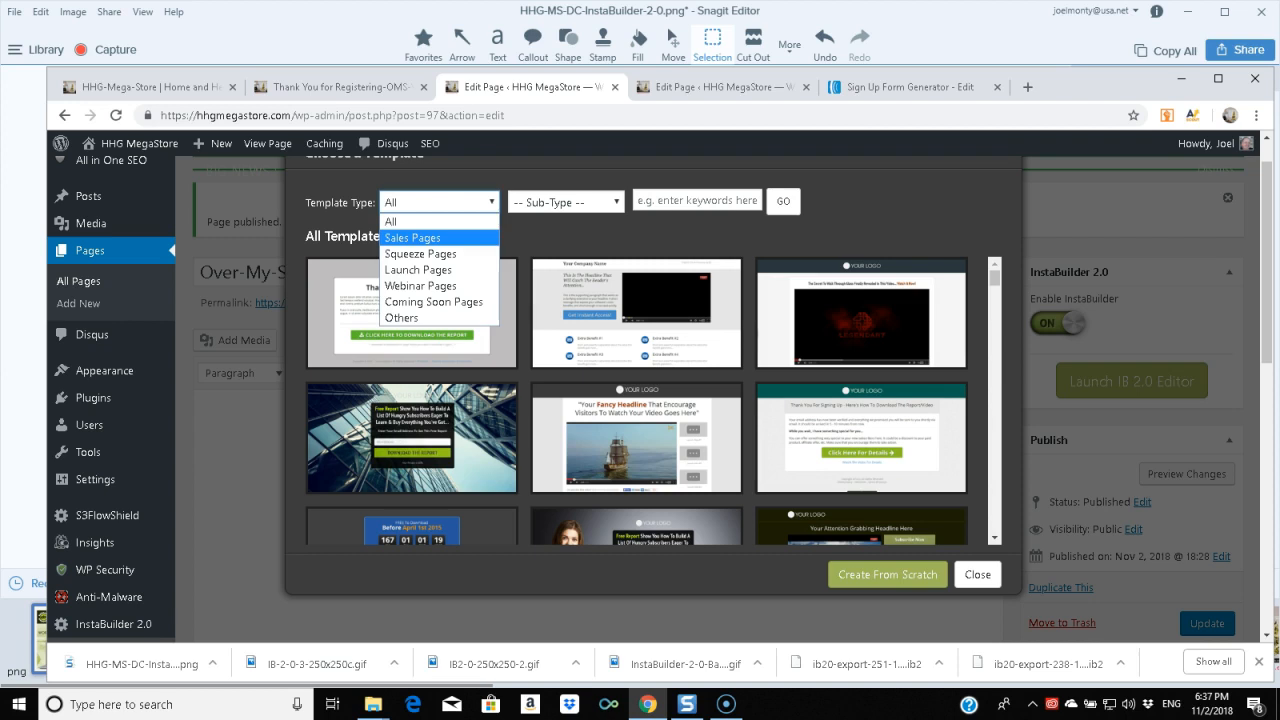
{"action": "left_click", "coordinate": [440, 238]}
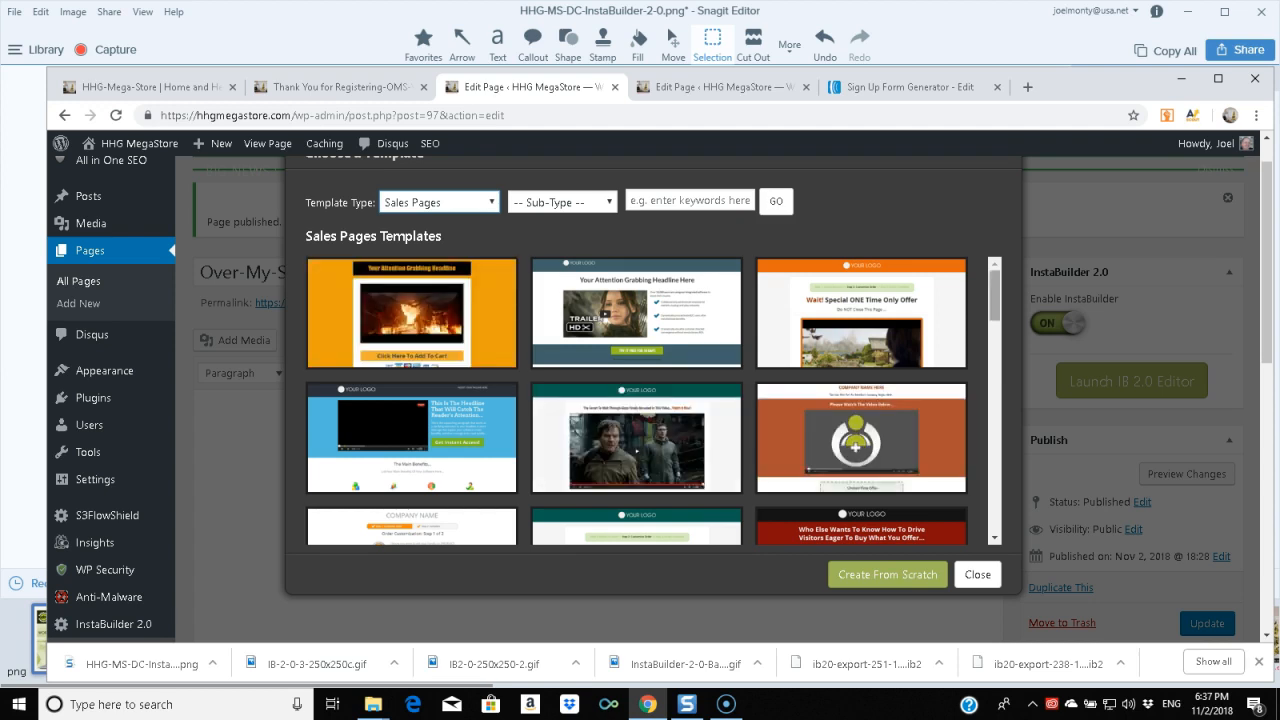
{"action": "scroll", "coordinate": [653, 401], "scroll_direction": "down", "scroll_amount": 5}
{"action": "scroll", "coordinate": [653, 401], "scroll_direction": "down", "scroll_amount": 5}
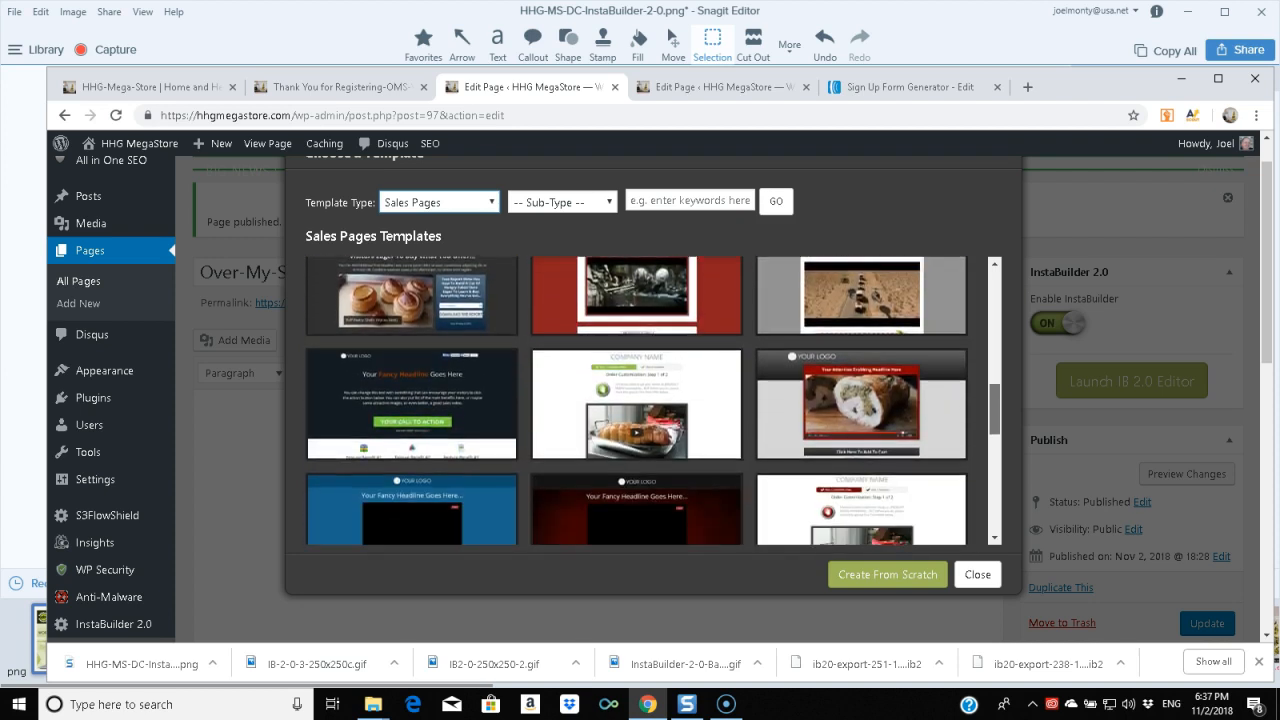
{"action": "scroll", "coordinate": [653, 401], "scroll_direction": "down", "scroll_amount": 5}
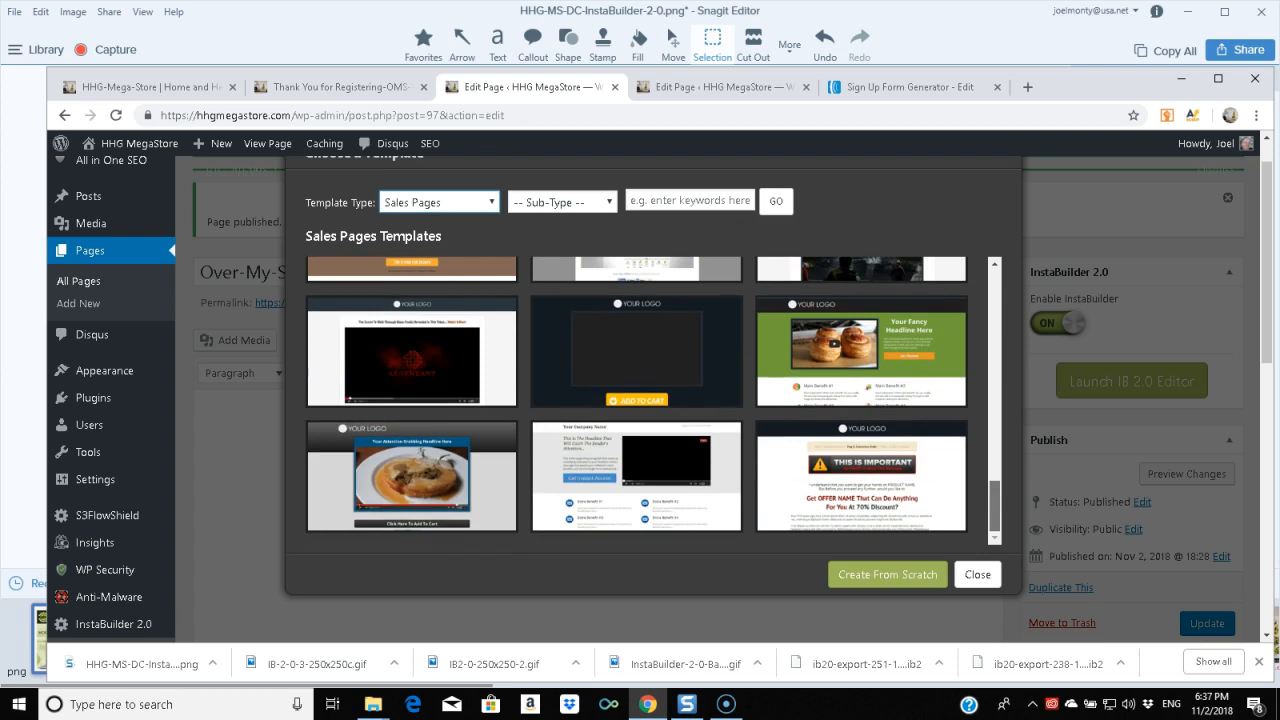
{"action": "scroll", "coordinate": [653, 401], "scroll_direction": "up", "scroll_amount": 5}
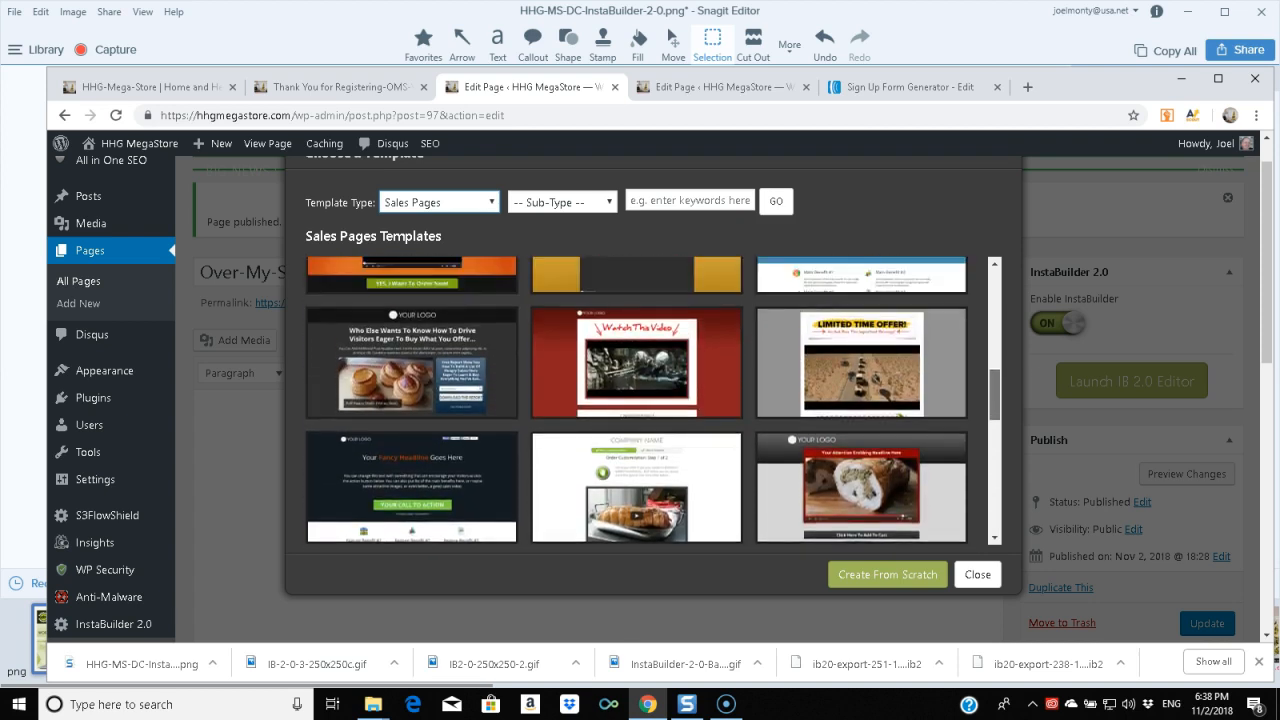
{"action": "scroll", "coordinate": [653, 401], "scroll_direction": "up", "scroll_amount": 1}
{"action": "scroll", "coordinate": [653, 401], "scroll_direction": "up", "scroll_amount": 6}
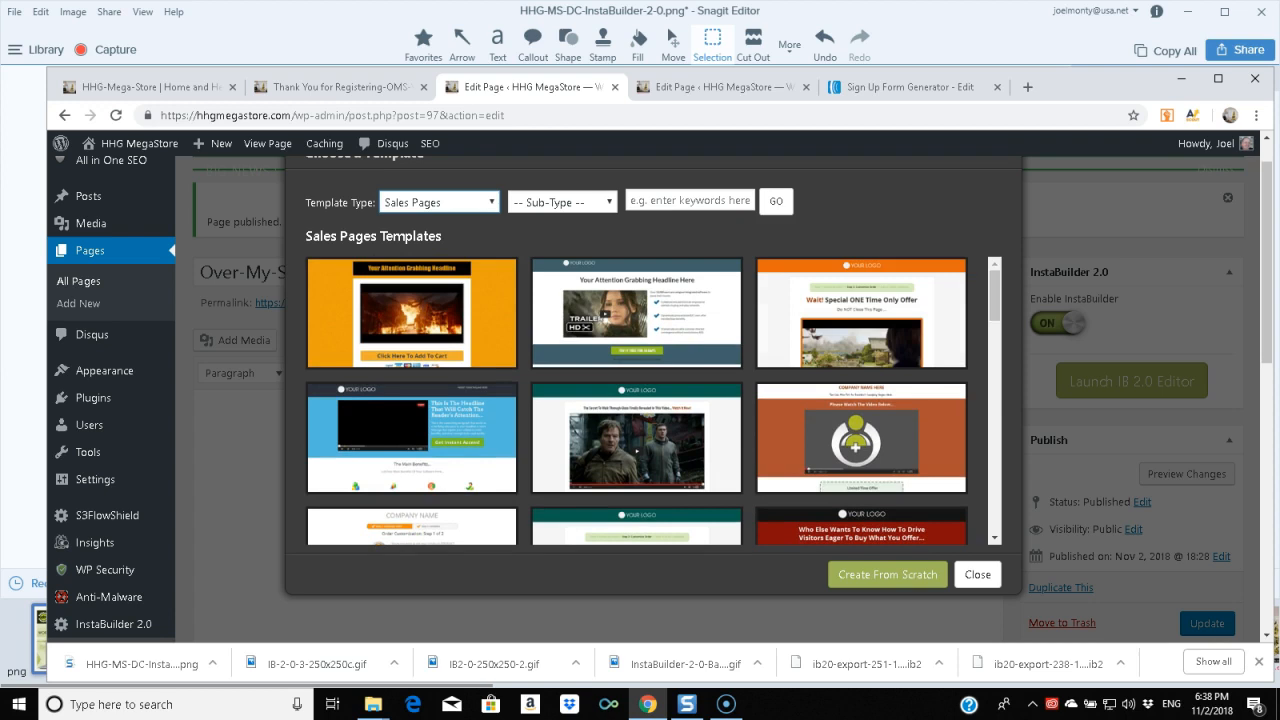
- Narrow the sales page templates to the Video Sales Page sub-type and look through them
{"action": "left_click", "coordinate": [560, 202]}
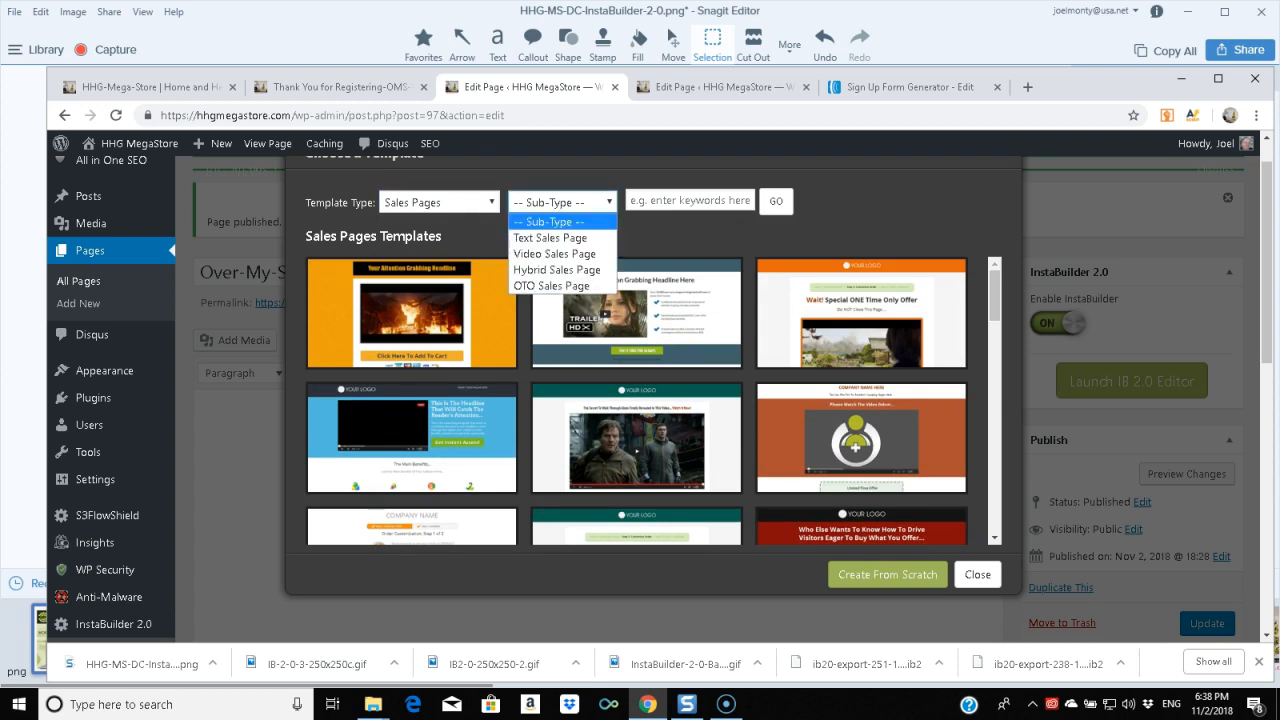
{"action": "key", "text": "Down"}
{"action": "key", "text": "Down"}
{"action": "key", "text": "Return"}
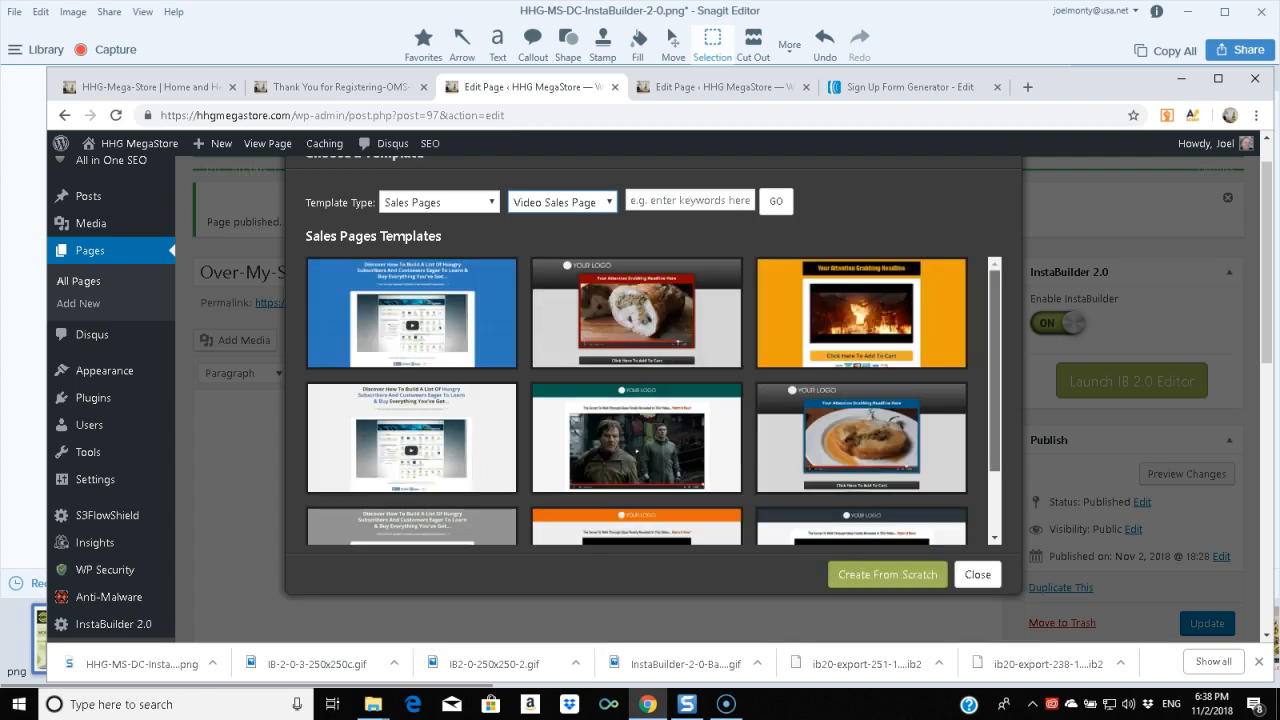
{"action": "scroll", "coordinate": [653, 400], "scroll_direction": "down", "scroll_amount": 1}
{"action": "scroll", "coordinate": [653, 400], "scroll_direction": "down", "scroll_amount": 2}
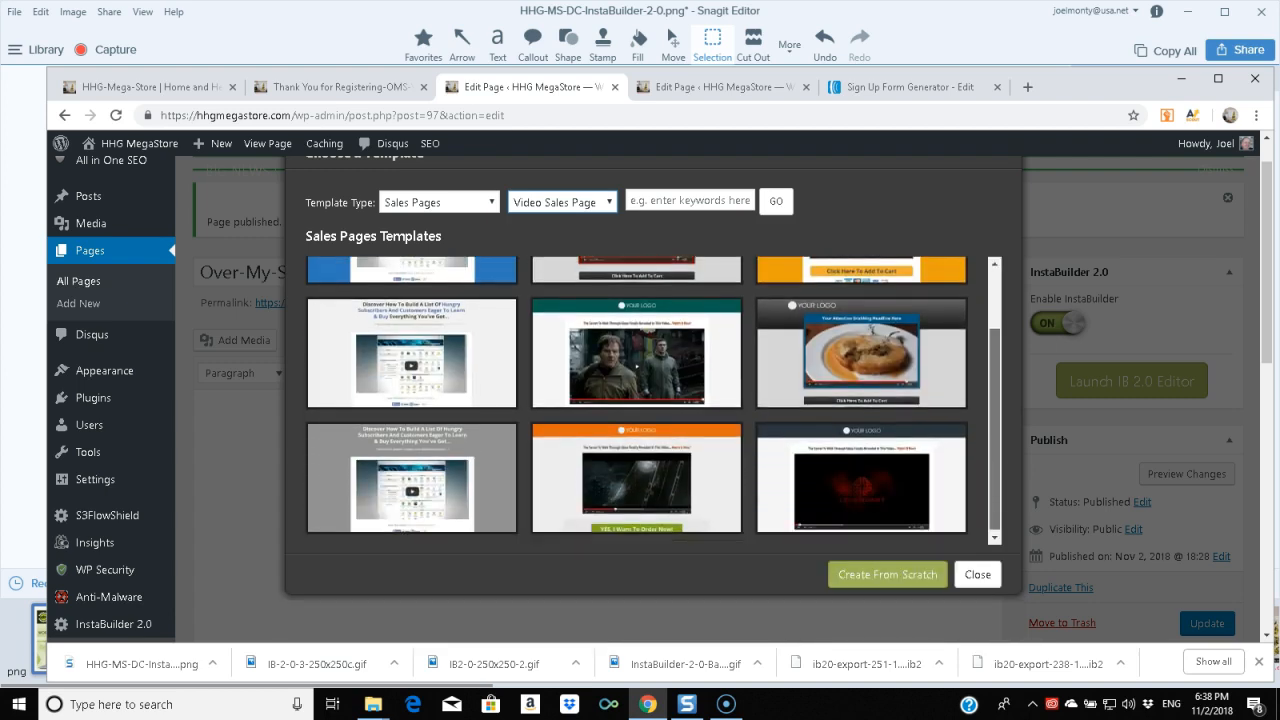
{"action": "scroll", "coordinate": [653, 400], "scroll_direction": "up", "scroll_amount": 3}
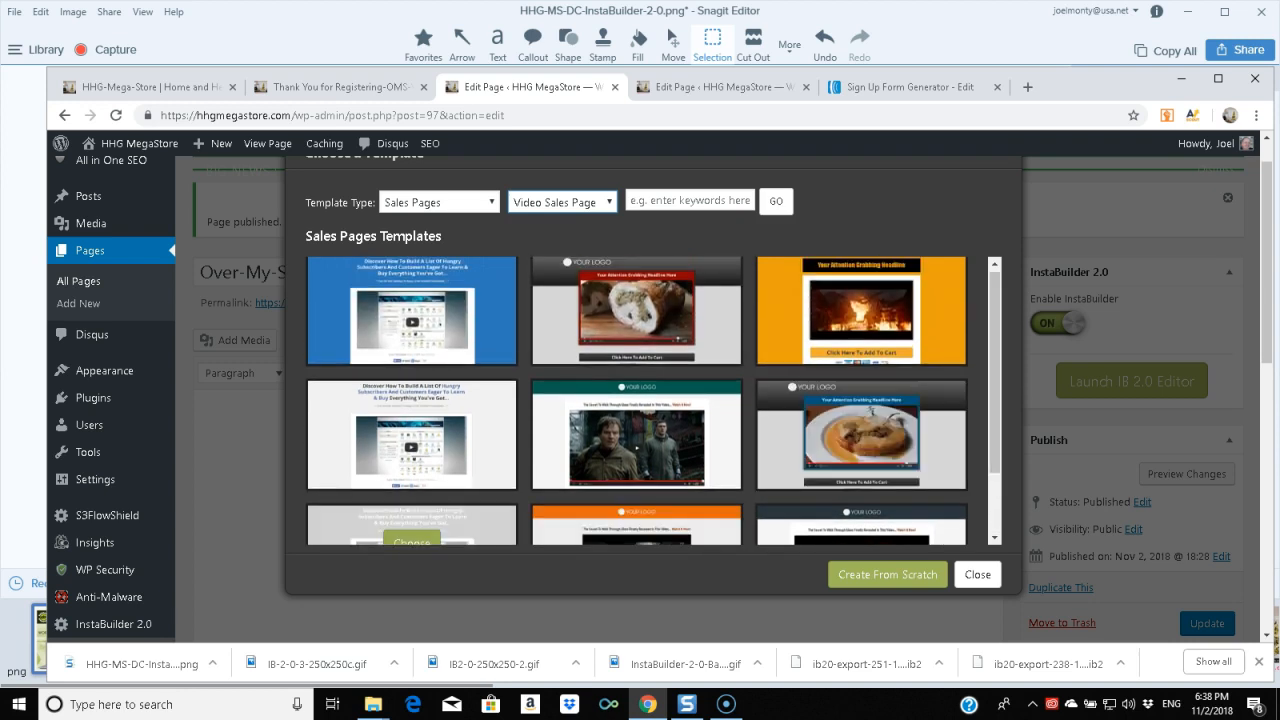
- Preview the white "Discover How To Build A List" video template from headline to footer, and close the preview
{"action": "mouse_move", "coordinate": [637, 440]}
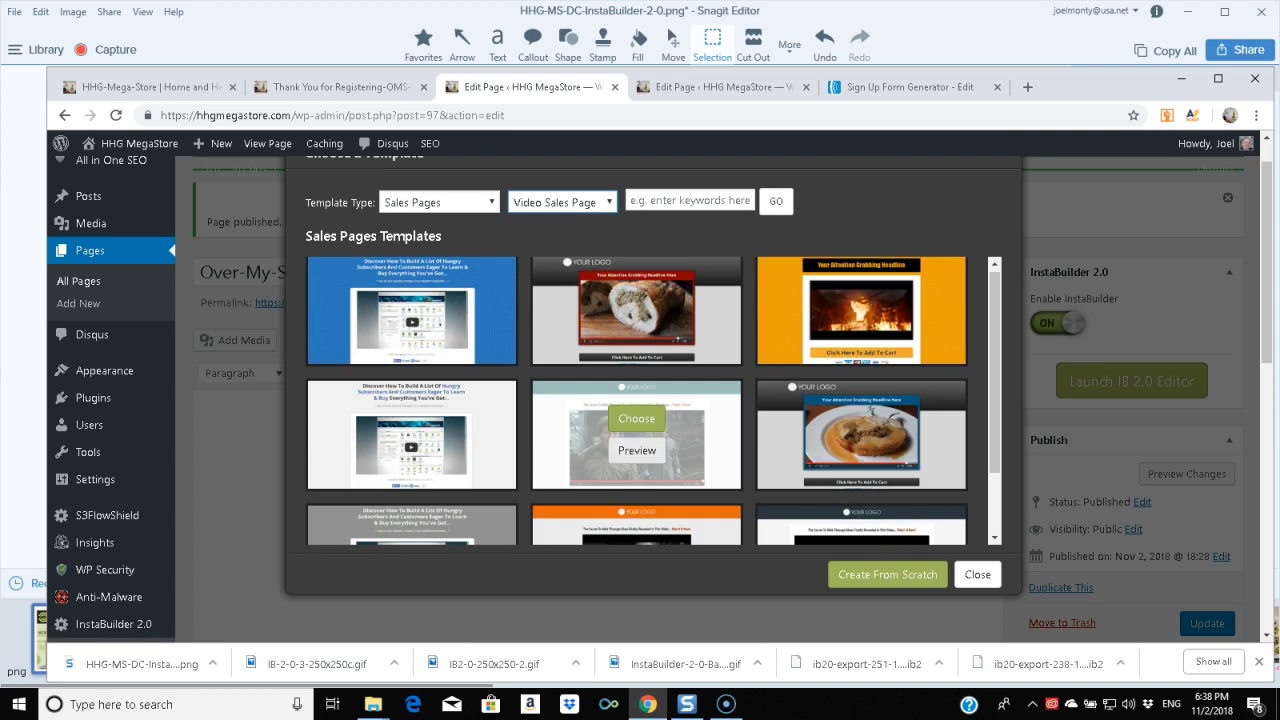
{"action": "mouse_move", "coordinate": [412, 440]}
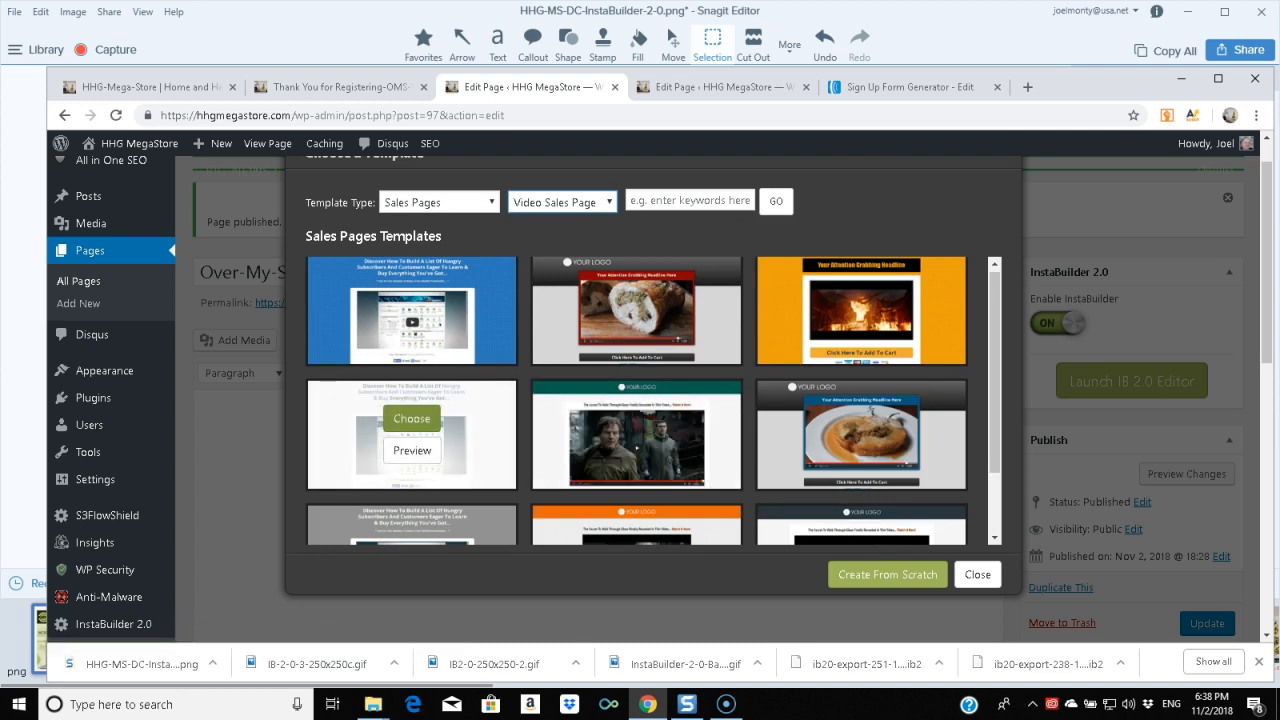
{"action": "left_click", "coordinate": [412, 450]}
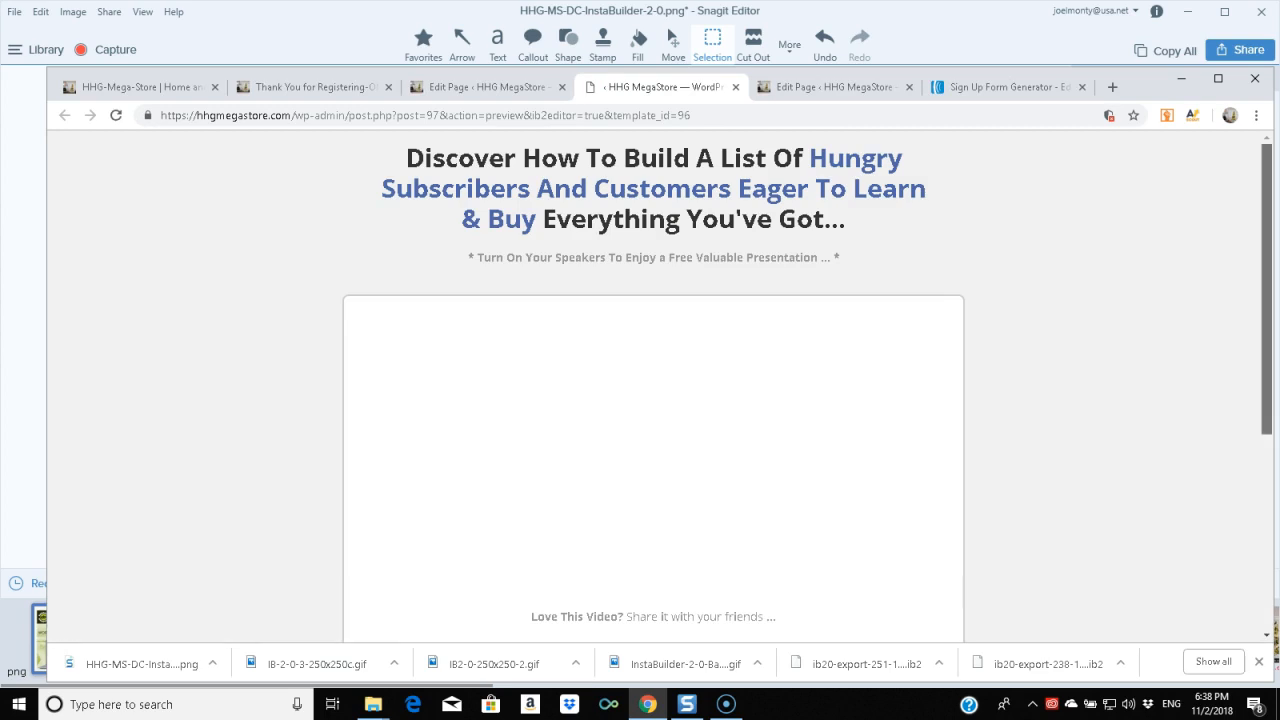
{"action": "scroll", "coordinate": [654, 400], "scroll_direction": "down", "scroll_amount": 1}
{"action": "scroll", "coordinate": [654, 400], "scroll_direction": "down", "scroll_amount": 3}
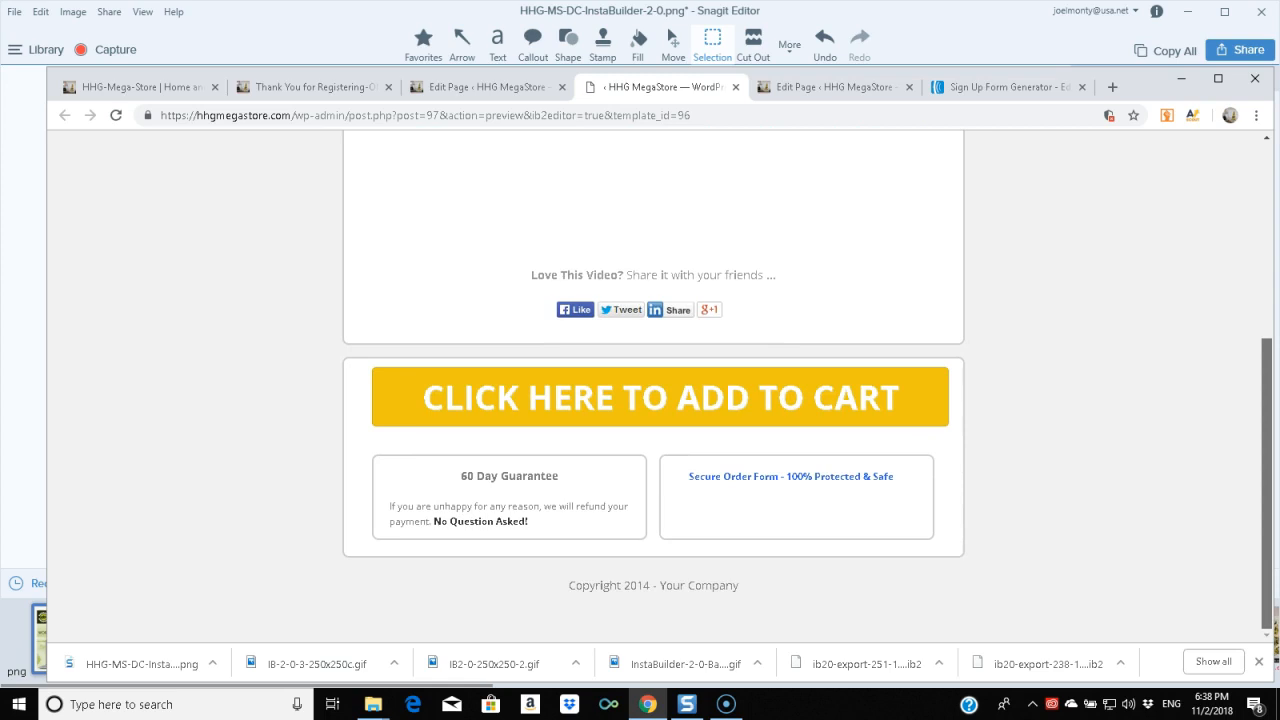
{"action": "scroll", "coordinate": [654, 400], "scroll_direction": "up", "scroll_amount": 2}
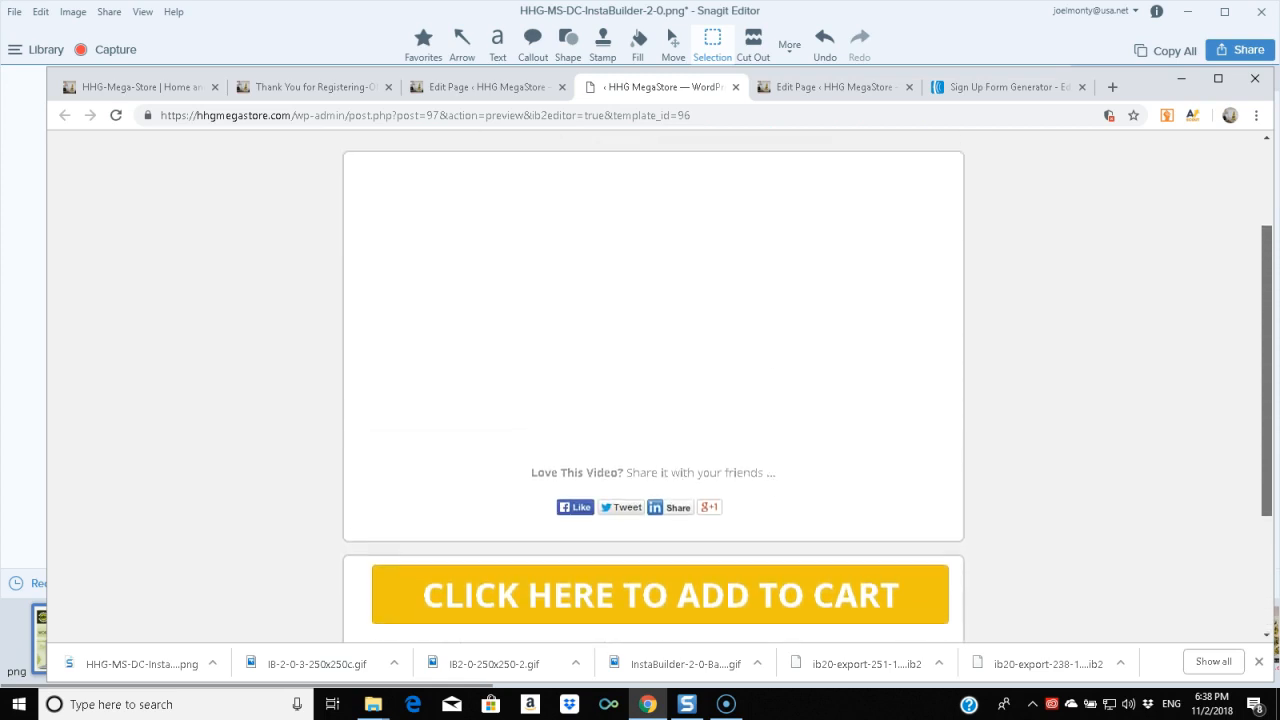
{"action": "scroll", "coordinate": [654, 400], "scroll_direction": "up", "scroll_amount": 2}
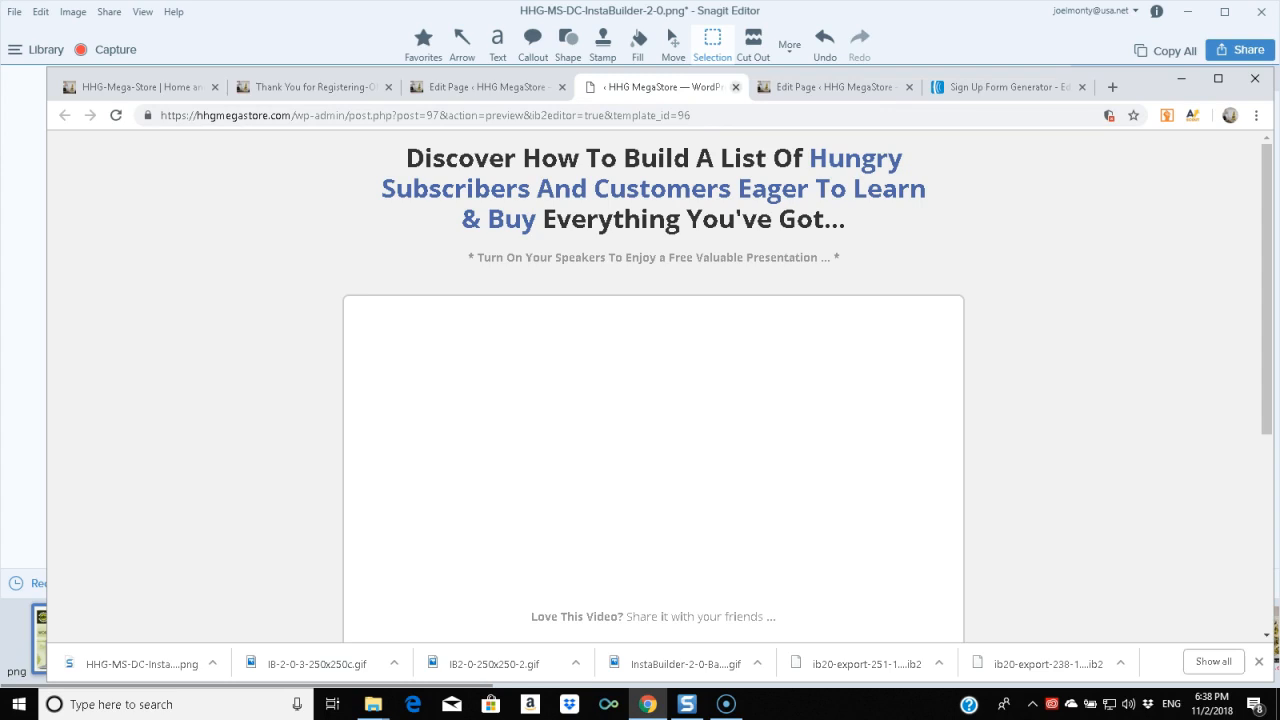
{"action": "left_click", "coordinate": [736, 87]}
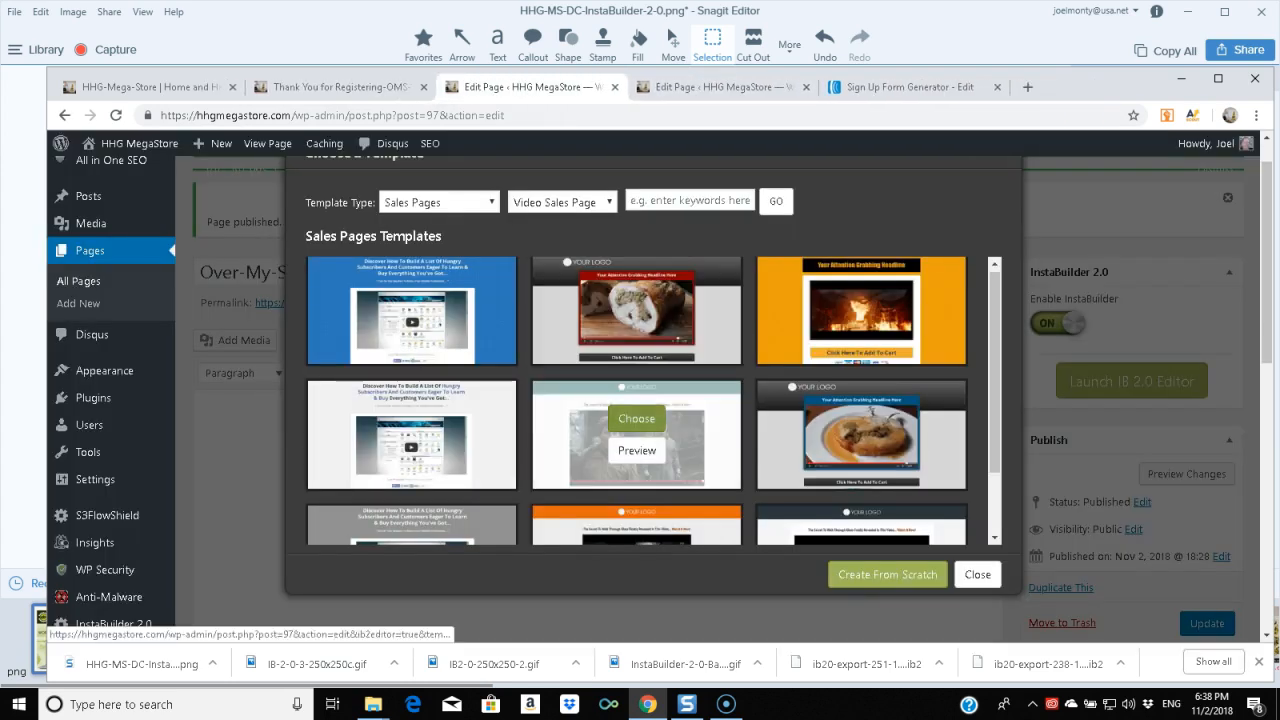
- Preview the teal-header video sales template and examine its headline, video area, order buttons and benefit sections
{"action": "left_click", "coordinate": [636, 450]}
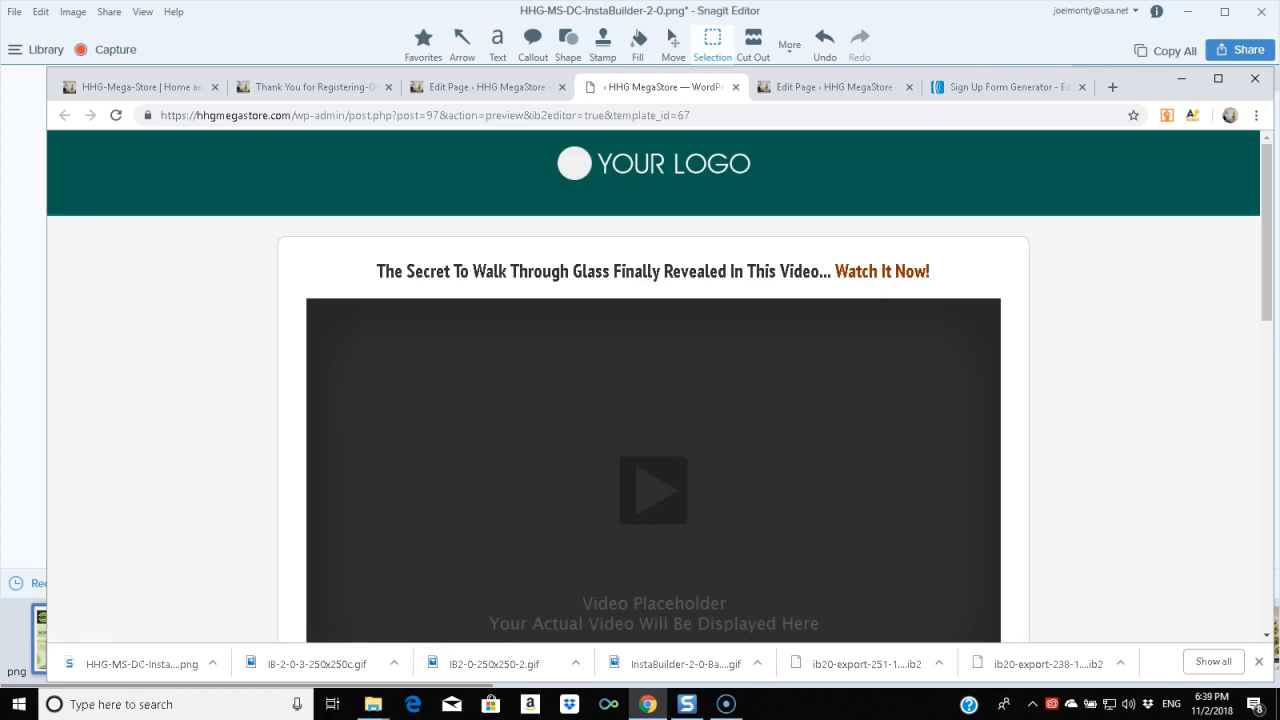
{"action": "scroll", "coordinate": [653, 390], "scroll_direction": "down", "scroll_amount": 3}
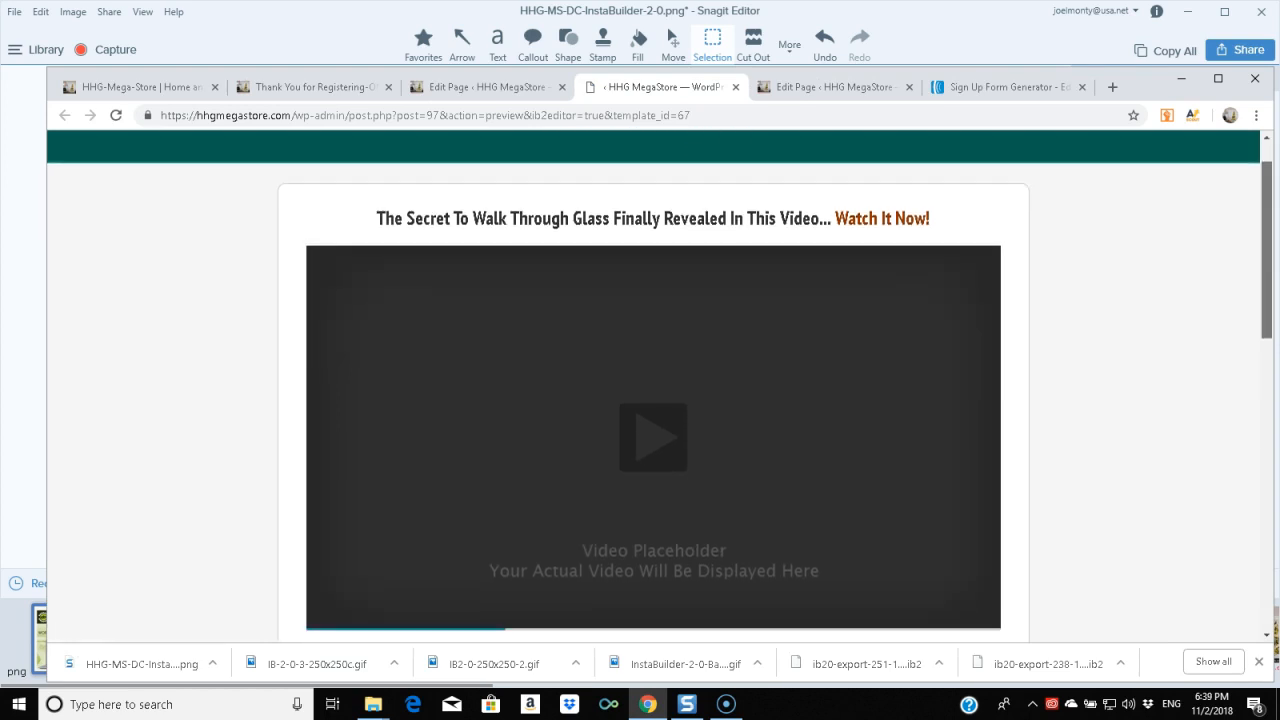
{"action": "scroll", "coordinate": [653, 390], "scroll_direction": "down", "scroll_amount": 4}
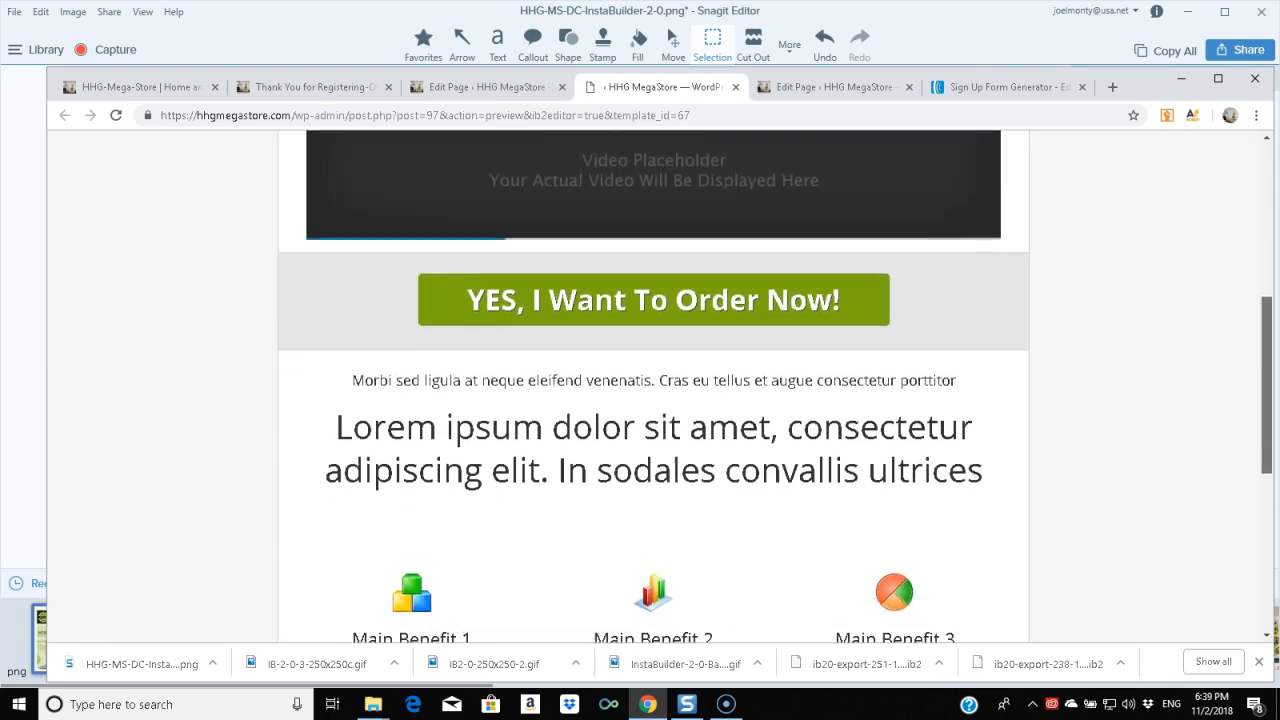
{"action": "scroll", "coordinate": [653, 390], "scroll_direction": "down", "scroll_amount": 3}
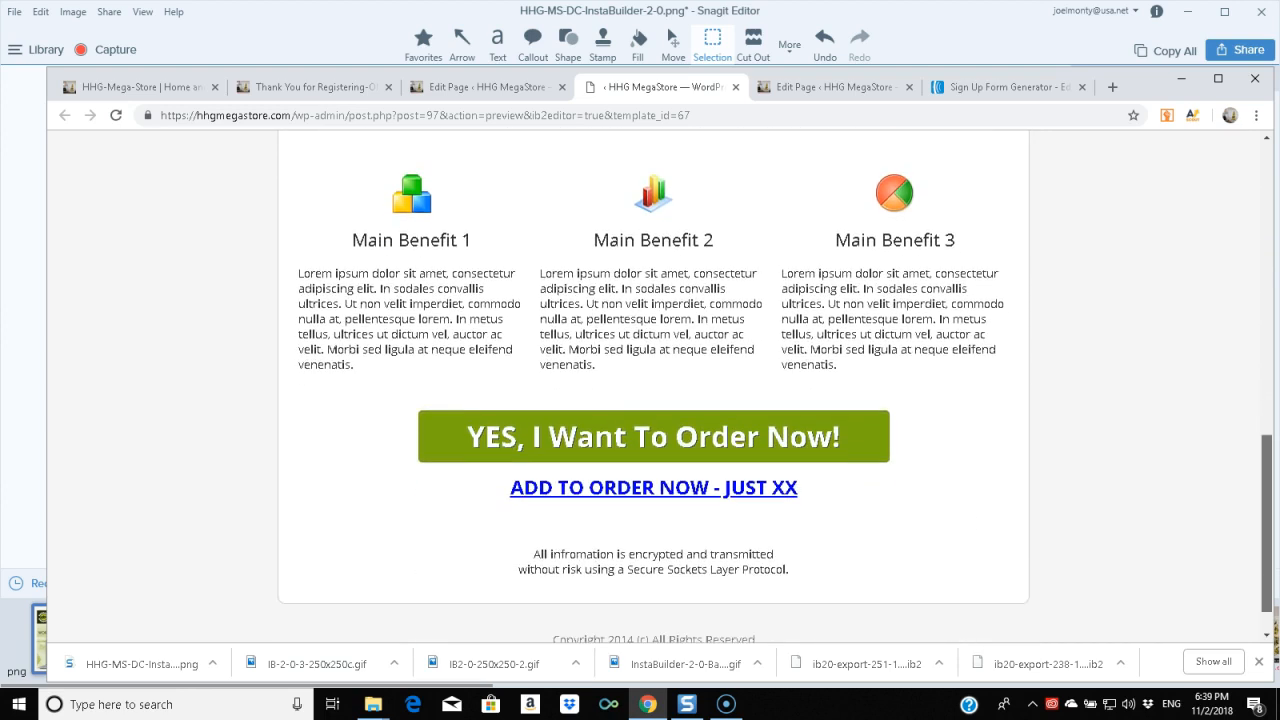
{"action": "scroll", "coordinate": [653, 390], "scroll_direction": "up", "scroll_amount": 2}
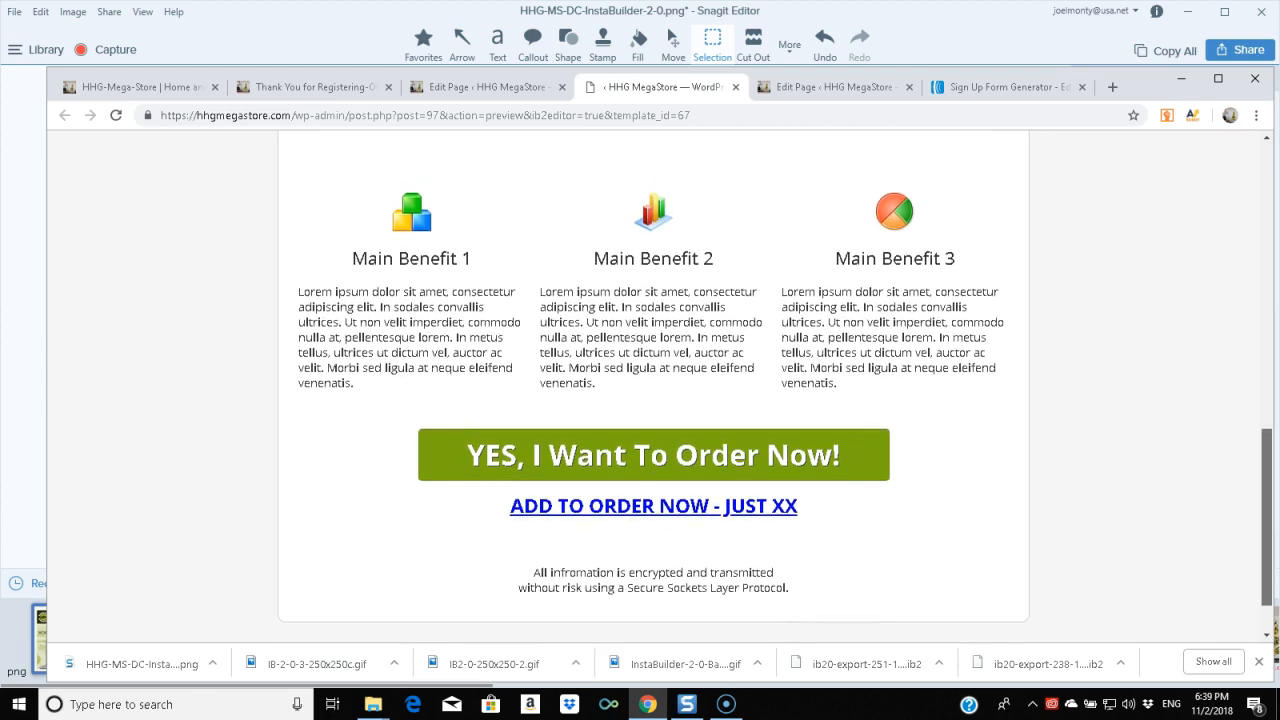
{"action": "scroll", "coordinate": [653, 390], "scroll_direction": "up", "scroll_amount": 4}
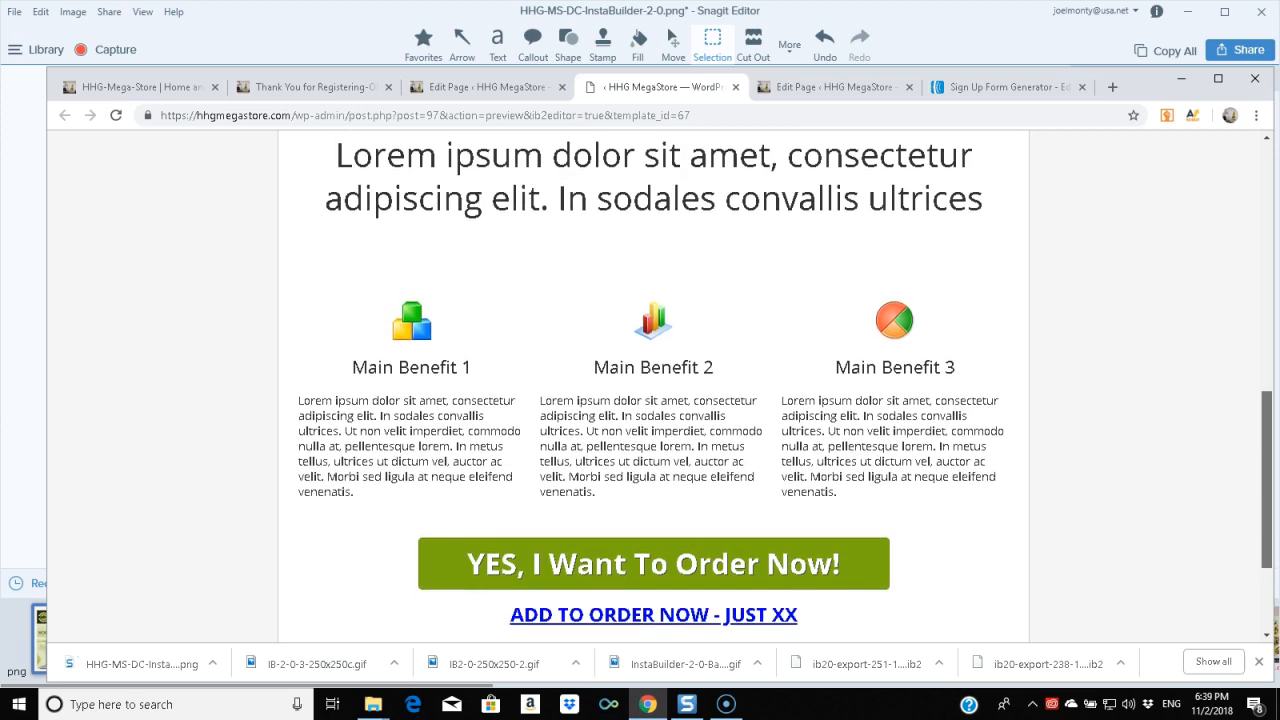
{"action": "scroll", "coordinate": [653, 390], "scroll_direction": "up", "scroll_amount": 1}
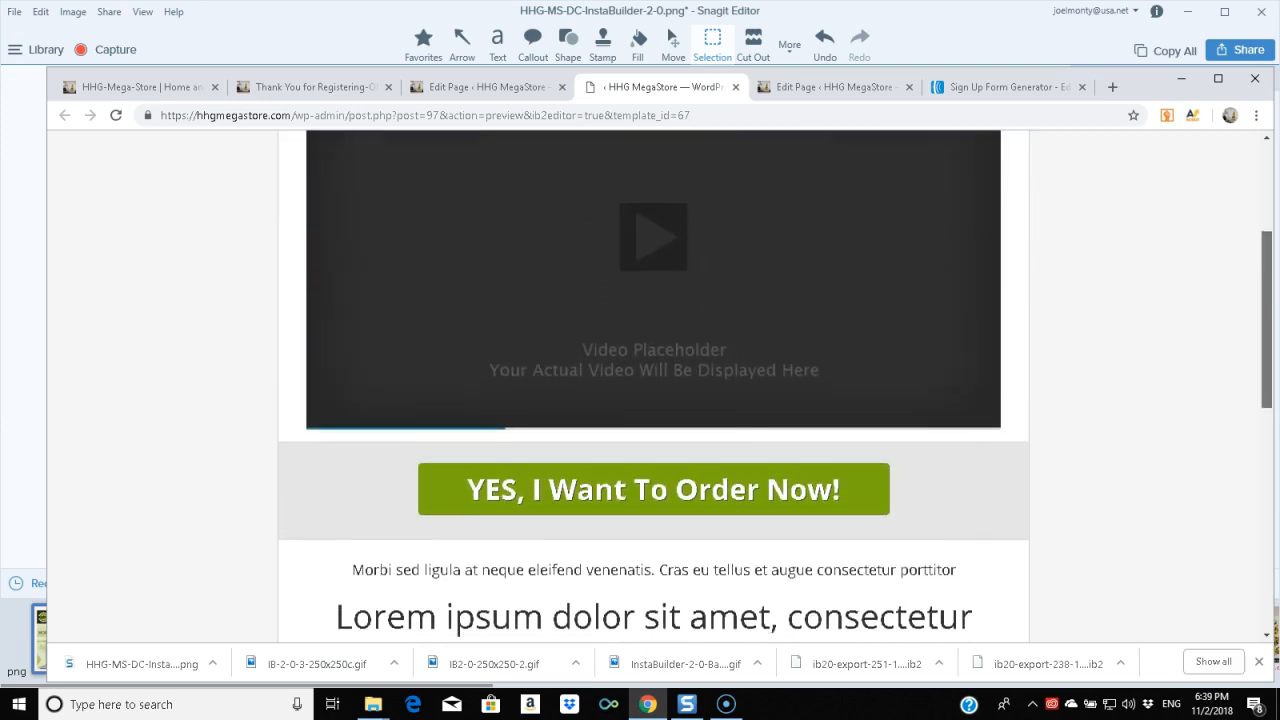
{"action": "scroll", "coordinate": [653, 390], "scroll_direction": "down", "scroll_amount": 5}
{"action": "scroll", "coordinate": [653, 390], "scroll_direction": "up", "scroll_amount": 5}
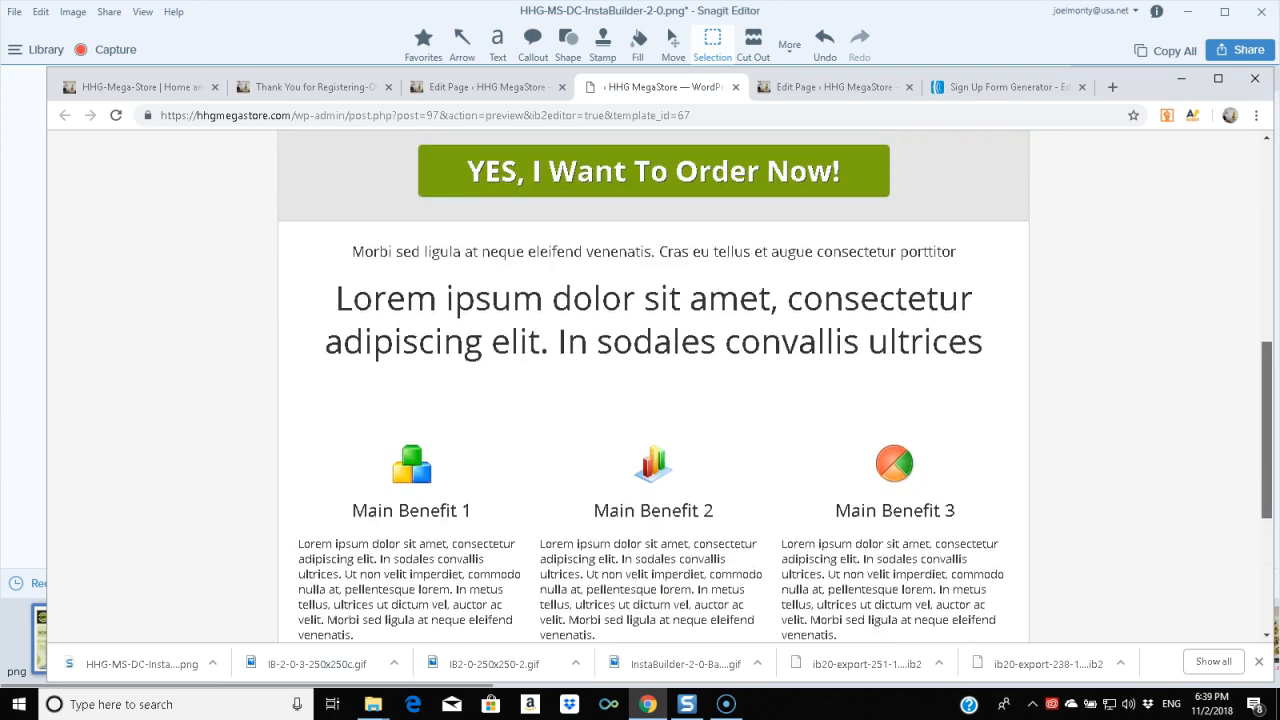
{"action": "scroll", "coordinate": [653, 390], "scroll_direction": "up", "scroll_amount": 2}
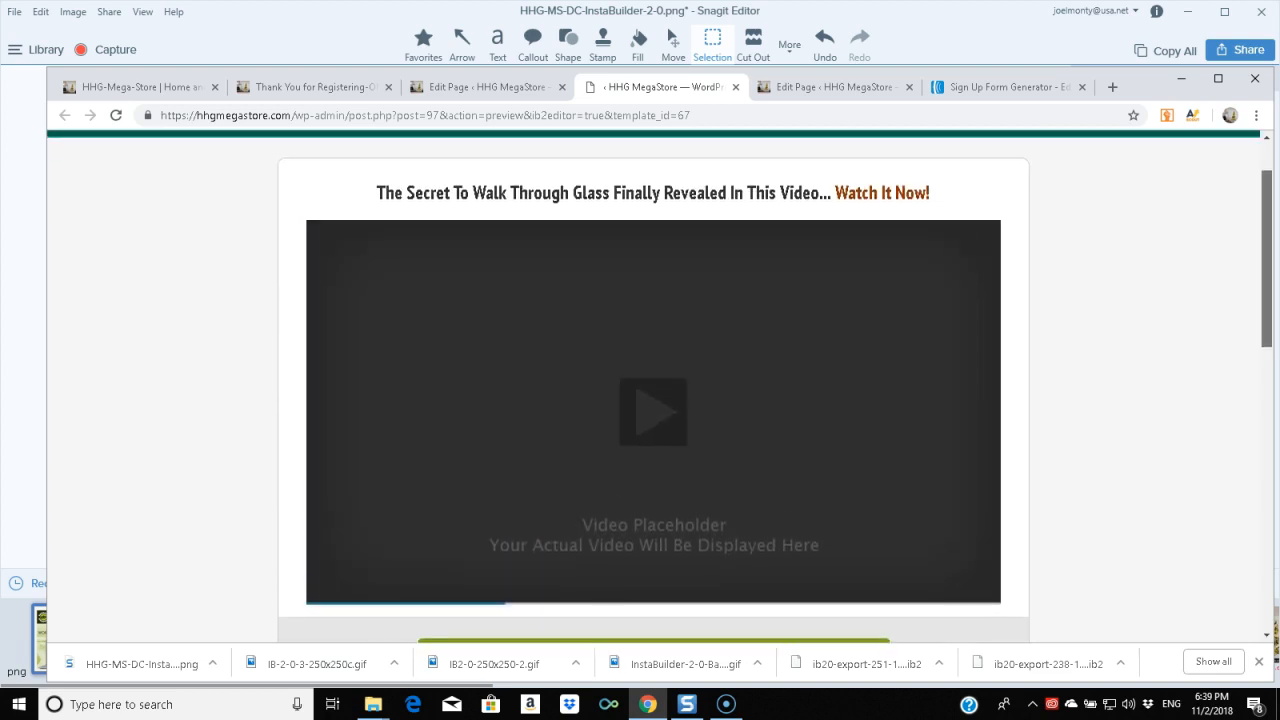
{"action": "scroll", "coordinate": [653, 390], "scroll_direction": "down", "scroll_amount": 1}
{"action": "scroll", "coordinate": [653, 390], "scroll_direction": "up", "scroll_amount": 1}
{"action": "scroll", "coordinate": [653, 390], "scroll_direction": "down", "scroll_amount": 1}
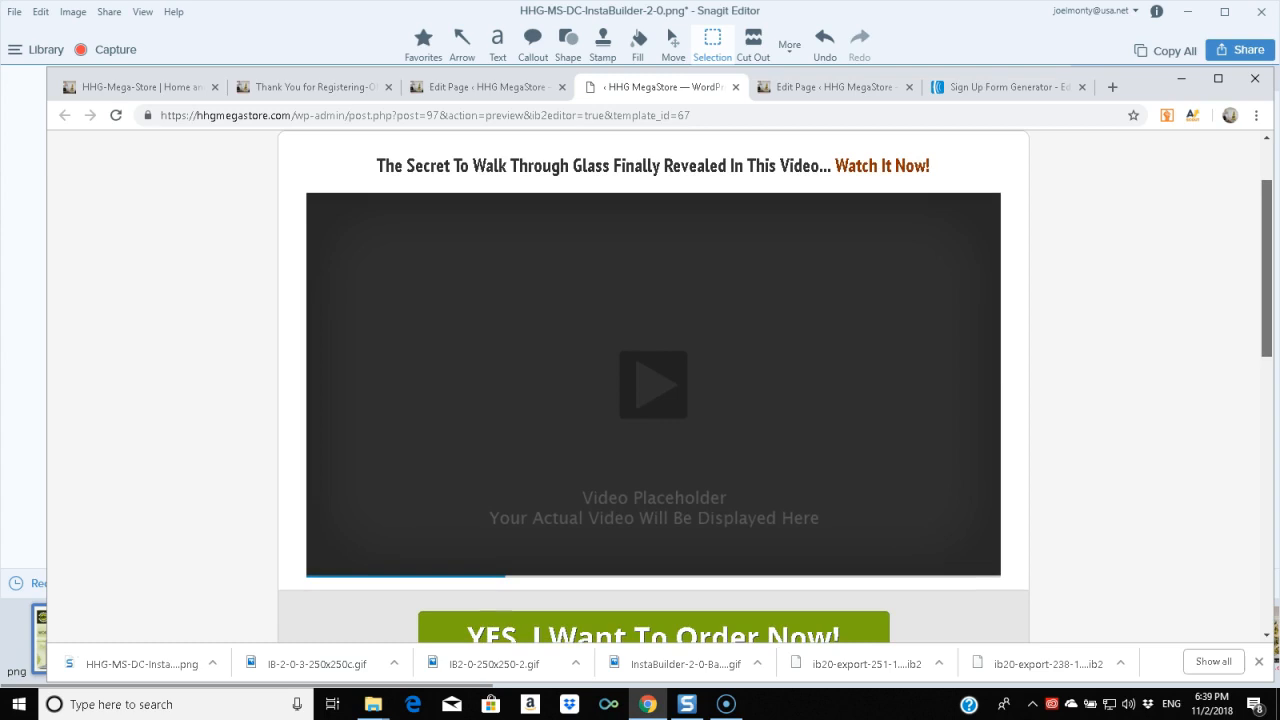
{"action": "scroll", "coordinate": [653, 390], "scroll_direction": "down", "scroll_amount": 2}
{"action": "scroll", "coordinate": [653, 390], "scroll_direction": "down", "scroll_amount": 4}
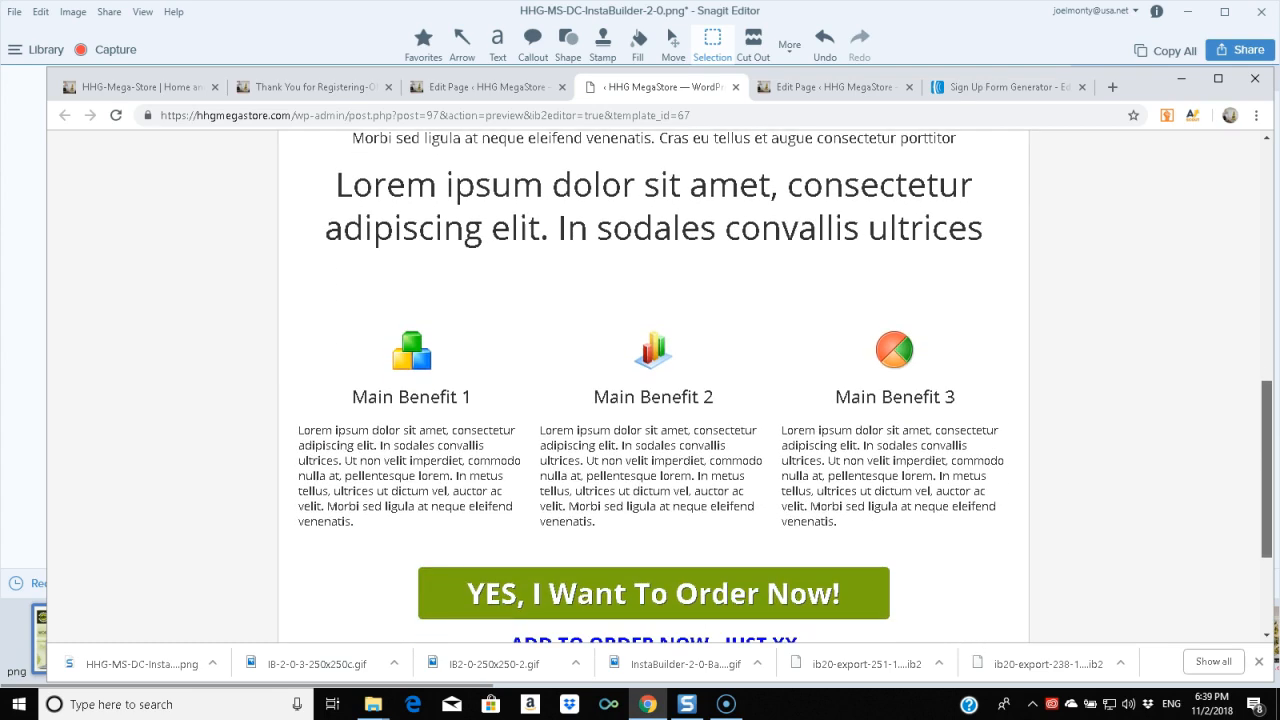
- Review the teal-header video sales template again from logo and video area to benefit sections, and close the preview
{"action": "scroll", "coordinate": [653, 390], "scroll_direction": "up", "scroll_amount": 7}
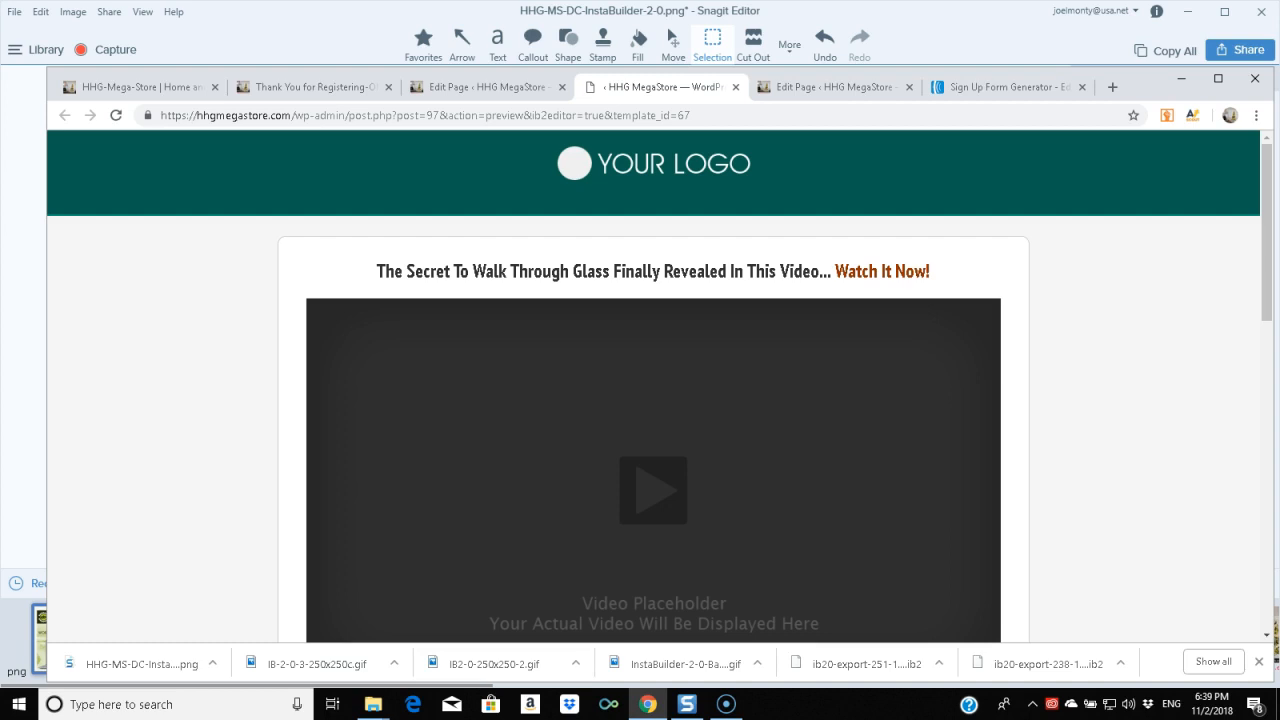
{"action": "scroll", "coordinate": [653, 400], "scroll_direction": "down", "scroll_amount": 5}
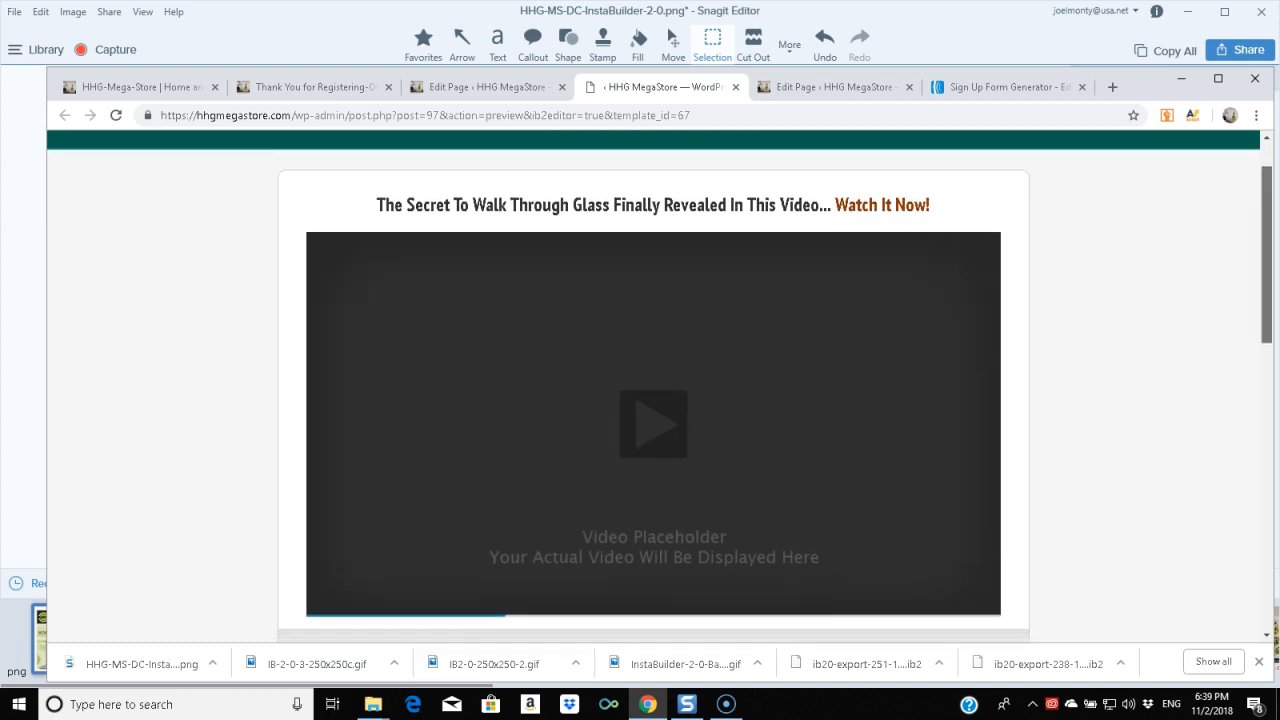
{"action": "scroll", "coordinate": [653, 400], "scroll_direction": "down", "scroll_amount": 4}
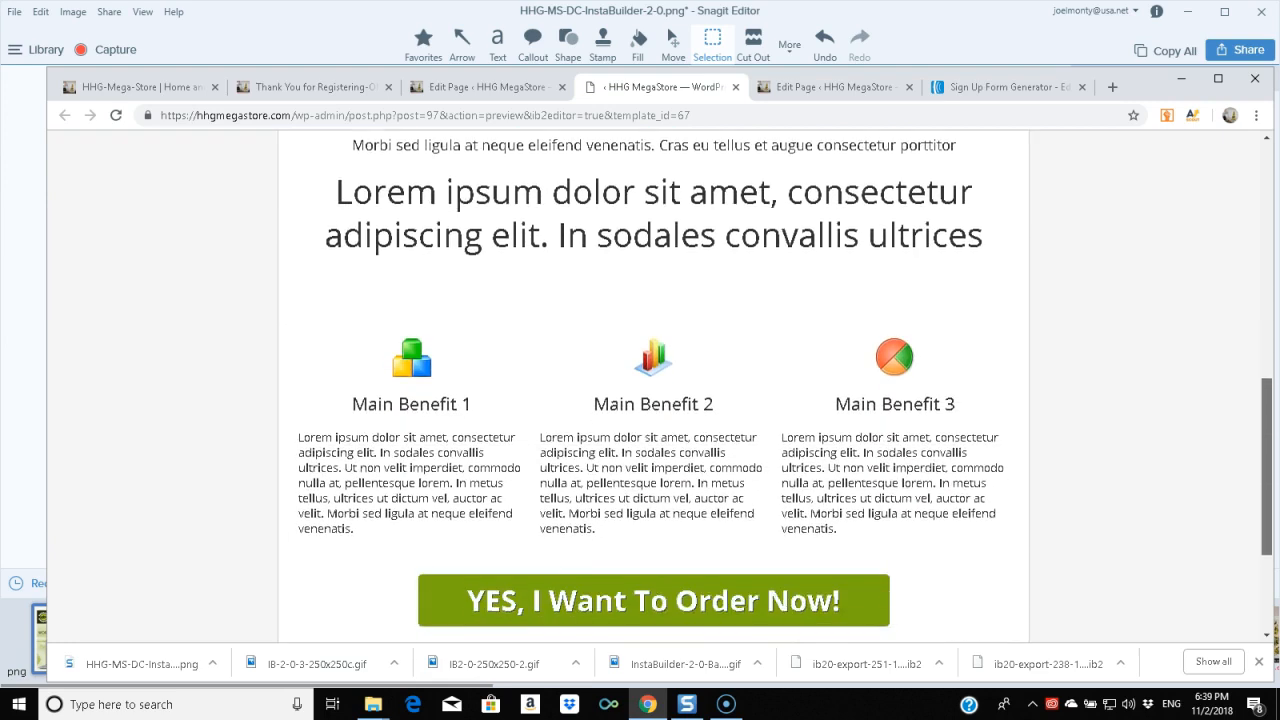
{"action": "left_click_drag", "start_coordinate": [1266, 508], "coordinate": [1266, 231]}
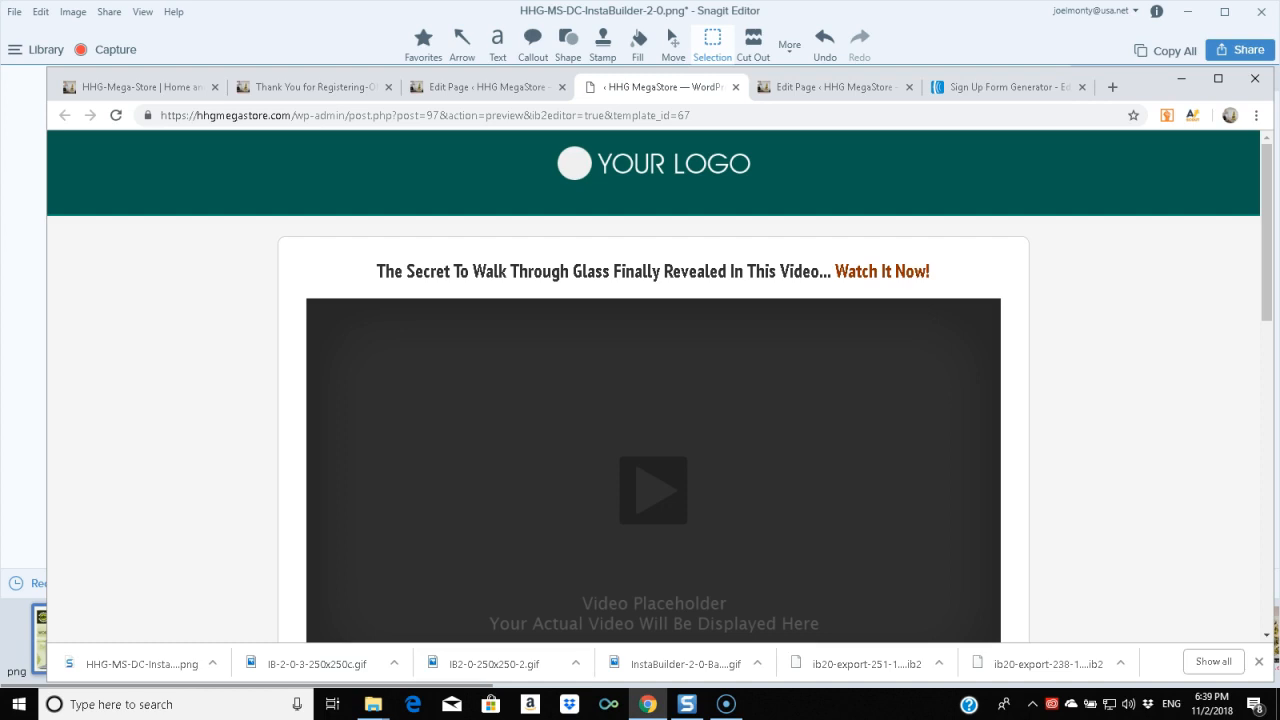
{"action": "left_click", "coordinate": [735, 87]}
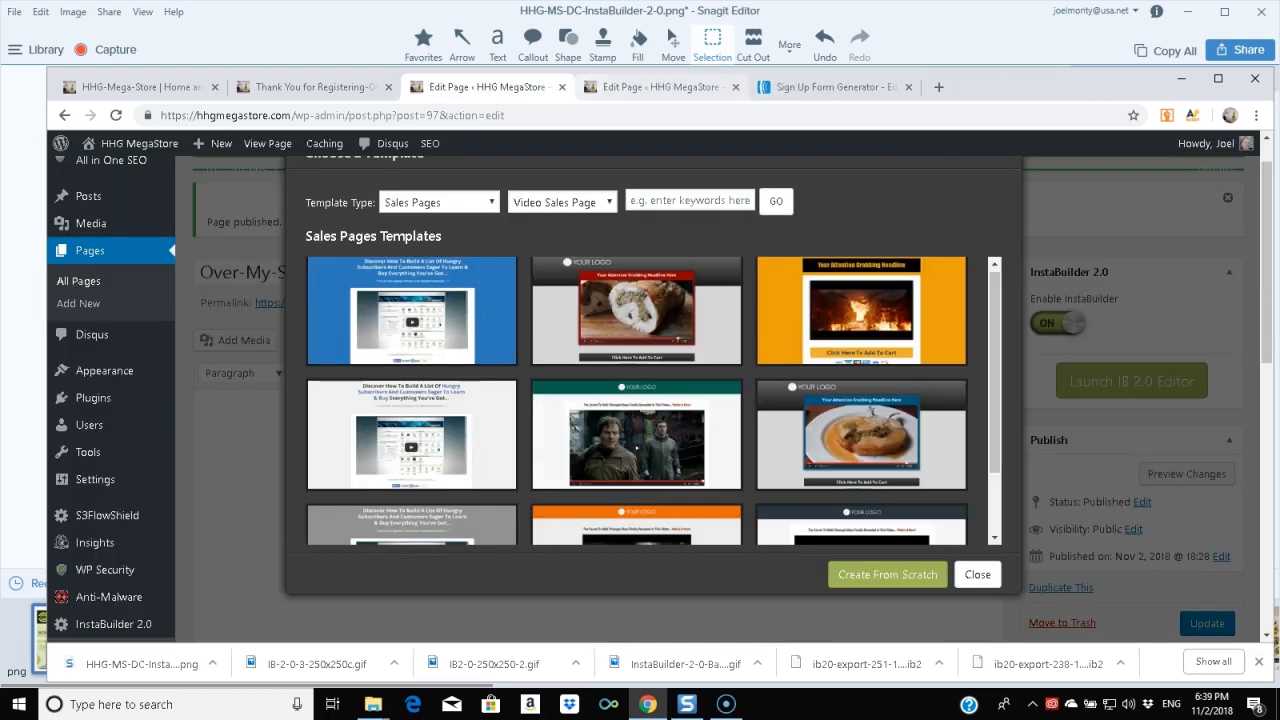
- Look through the video sales templates, preview the blue "Discover How To Build A List" design down to its footer, and close the preview
{"action": "scroll", "coordinate": [653, 401], "scroll_direction": "down", "scroll_amount": 1}
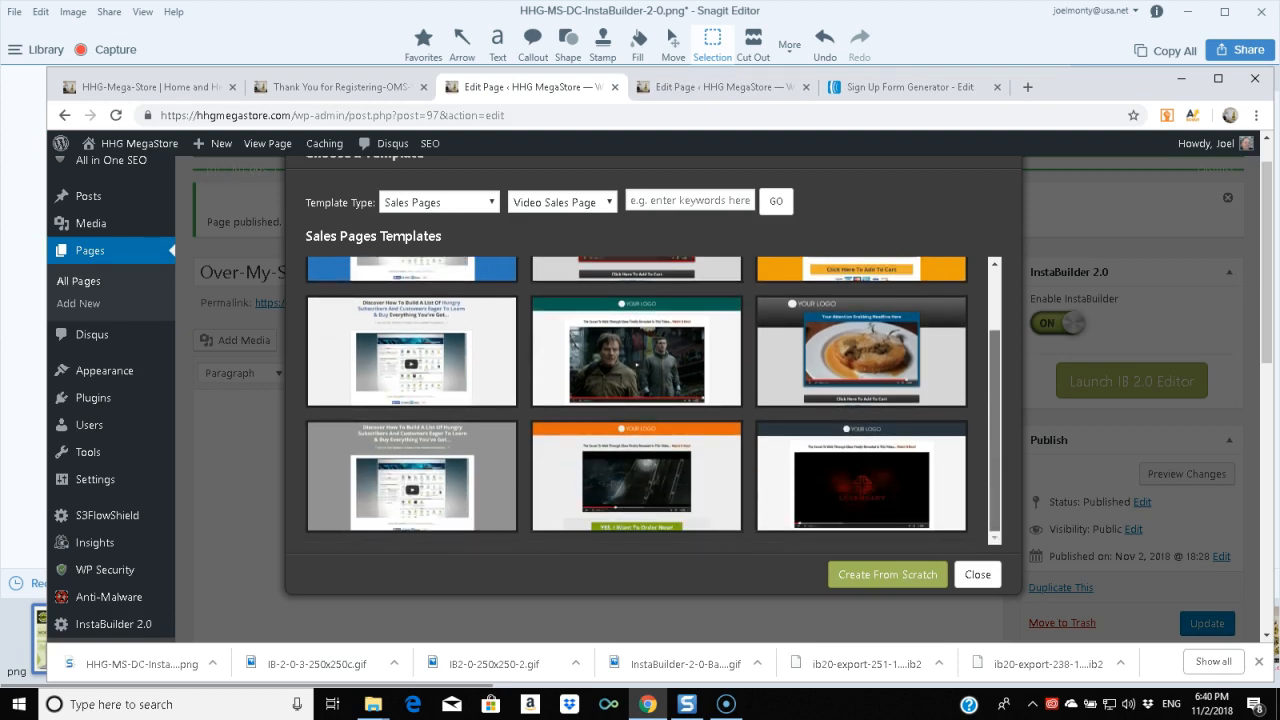
{"action": "scroll", "coordinate": [650, 400], "scroll_direction": "up", "scroll_amount": 1}
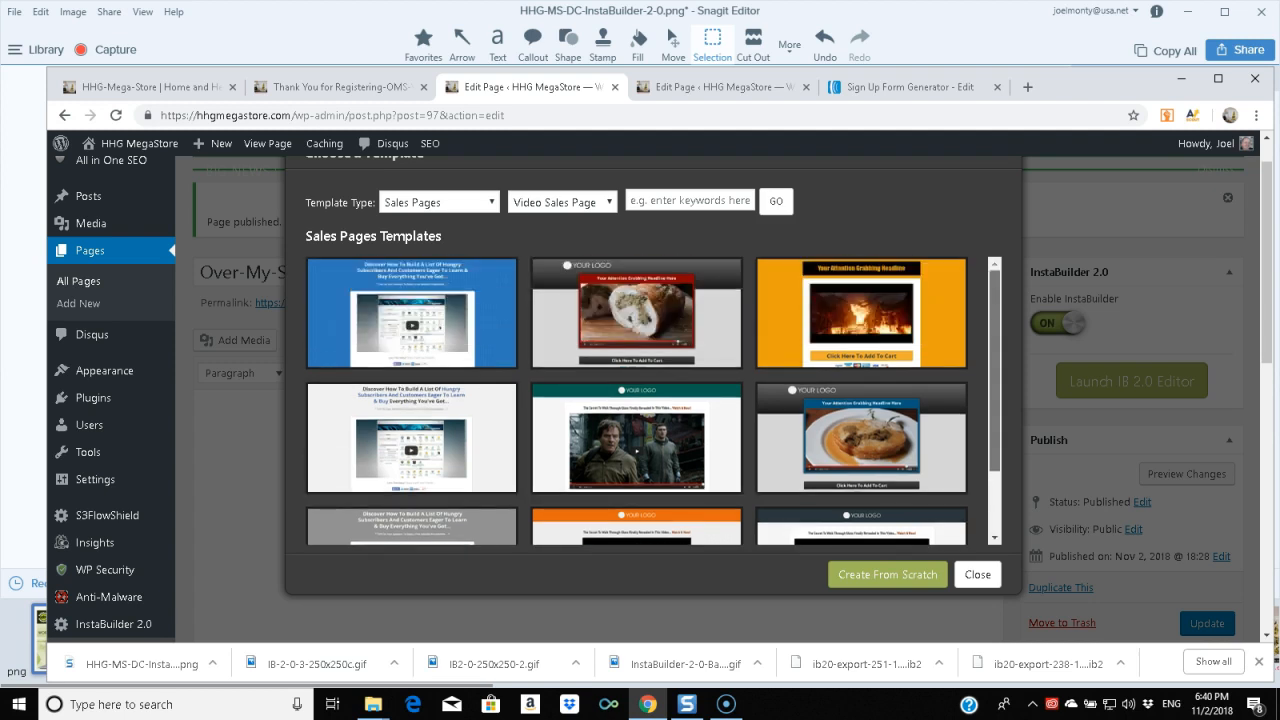
{"action": "scroll", "coordinate": [653, 401], "scroll_direction": "down", "scroll_amount": 1}
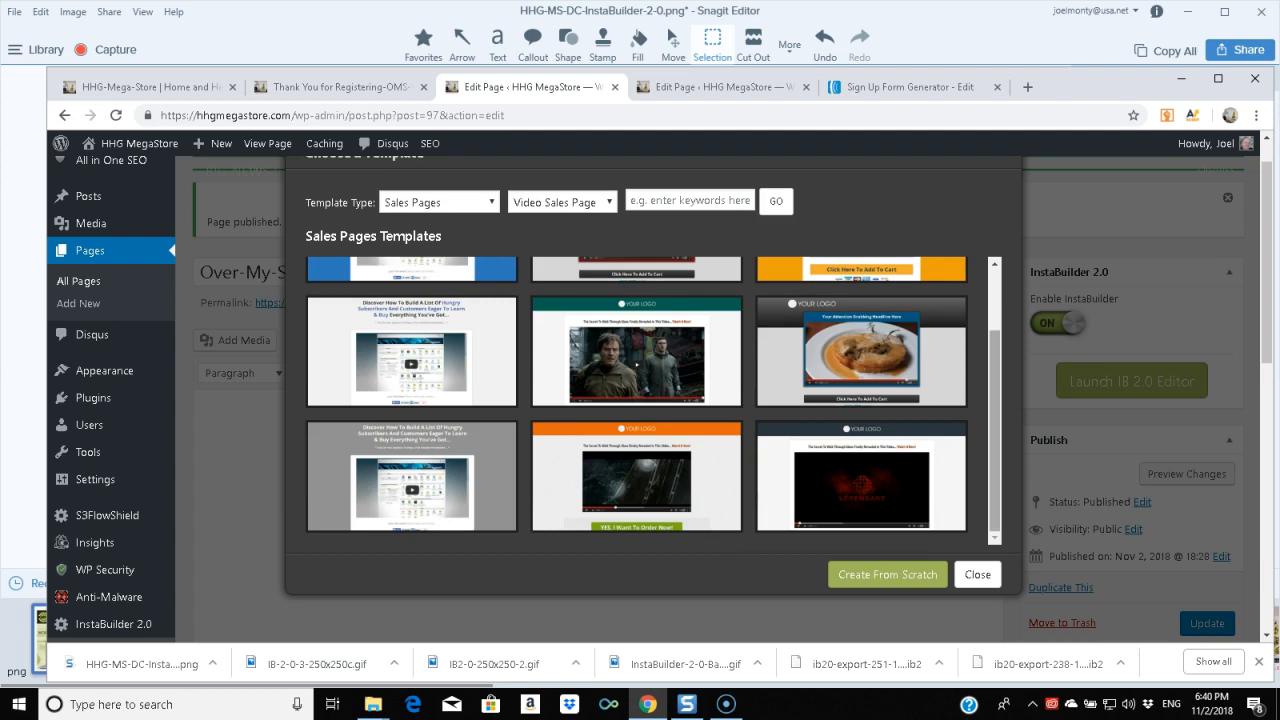
{"action": "scroll", "coordinate": [637, 320], "scroll_direction": "up", "scroll_amount": 1}
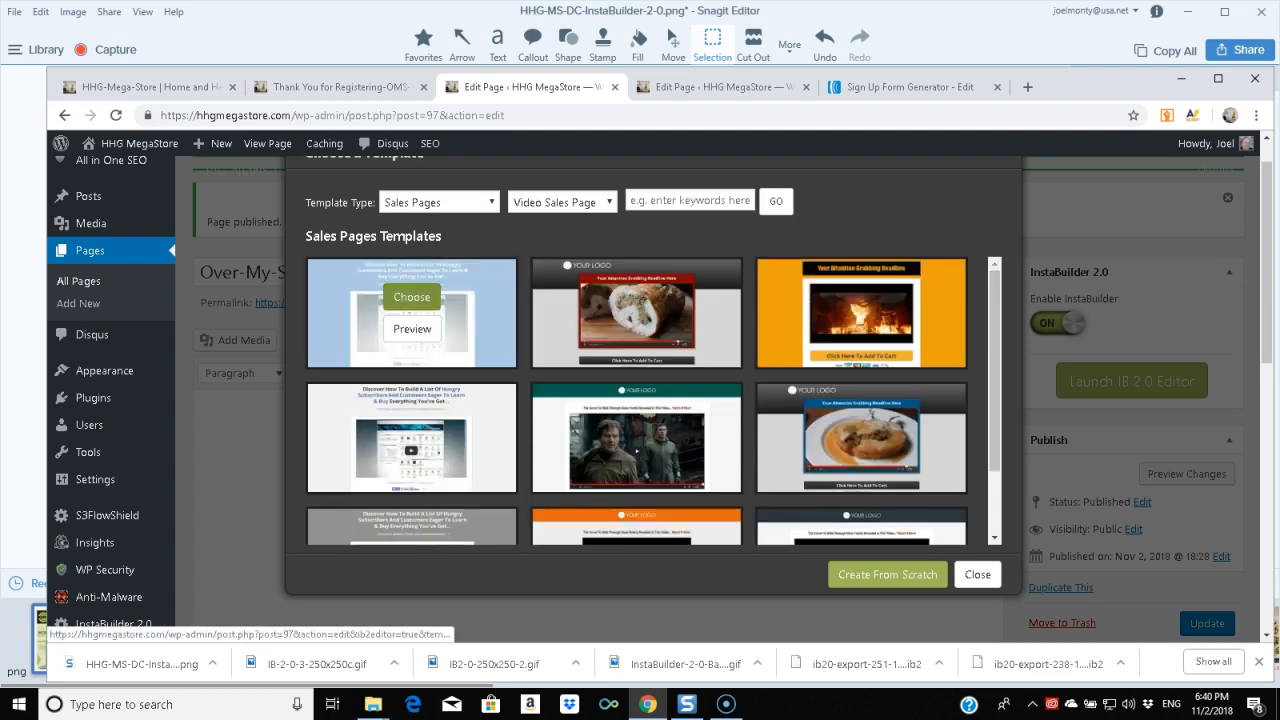
{"action": "left_click", "coordinate": [412, 328]}
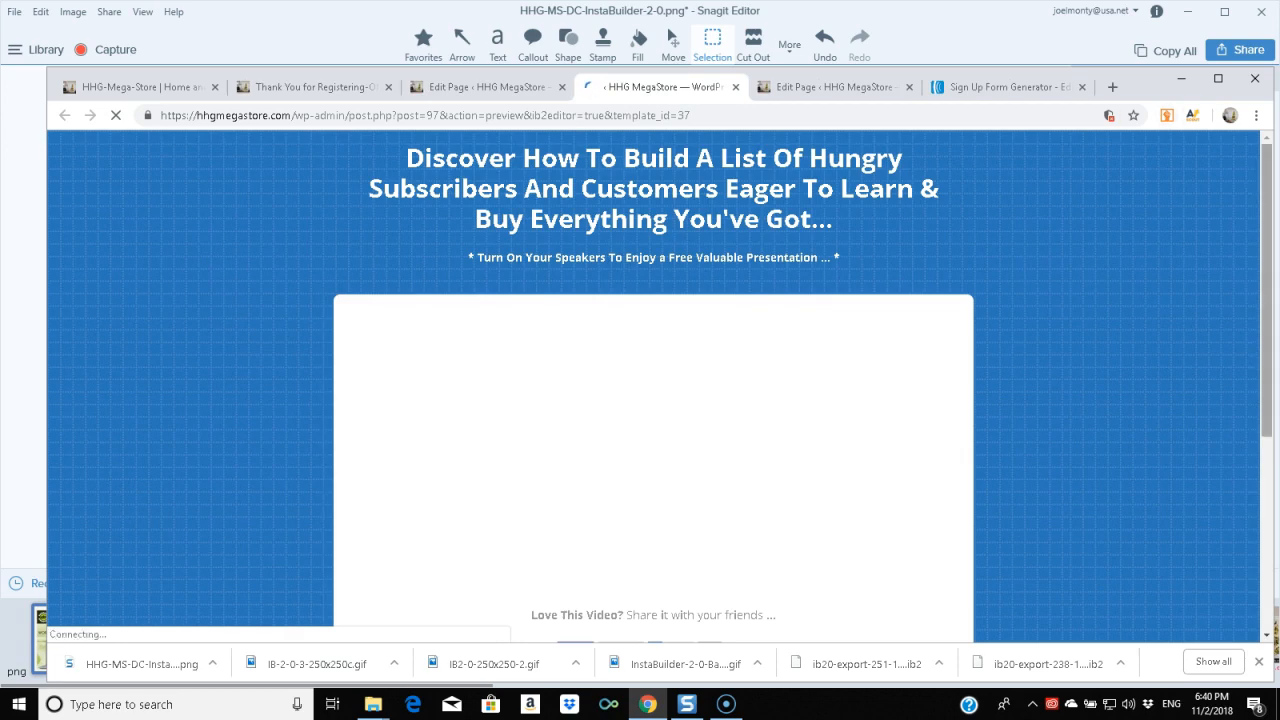
{"action": "scroll", "coordinate": [653, 385], "scroll_direction": "down", "scroll_amount": 2}
{"action": "scroll", "coordinate": [653, 385], "scroll_direction": "down", "scroll_amount": 2}
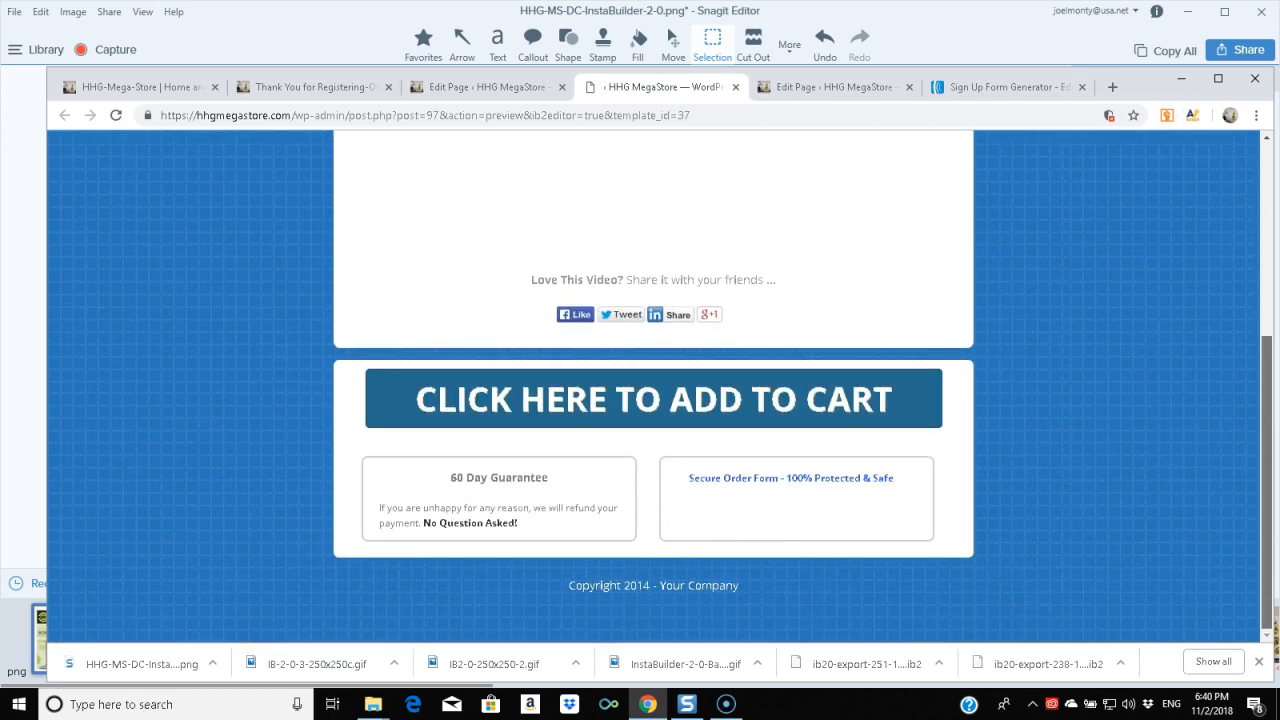
{"action": "scroll", "coordinate": [653, 385], "scroll_direction": "up", "scroll_amount": 3}
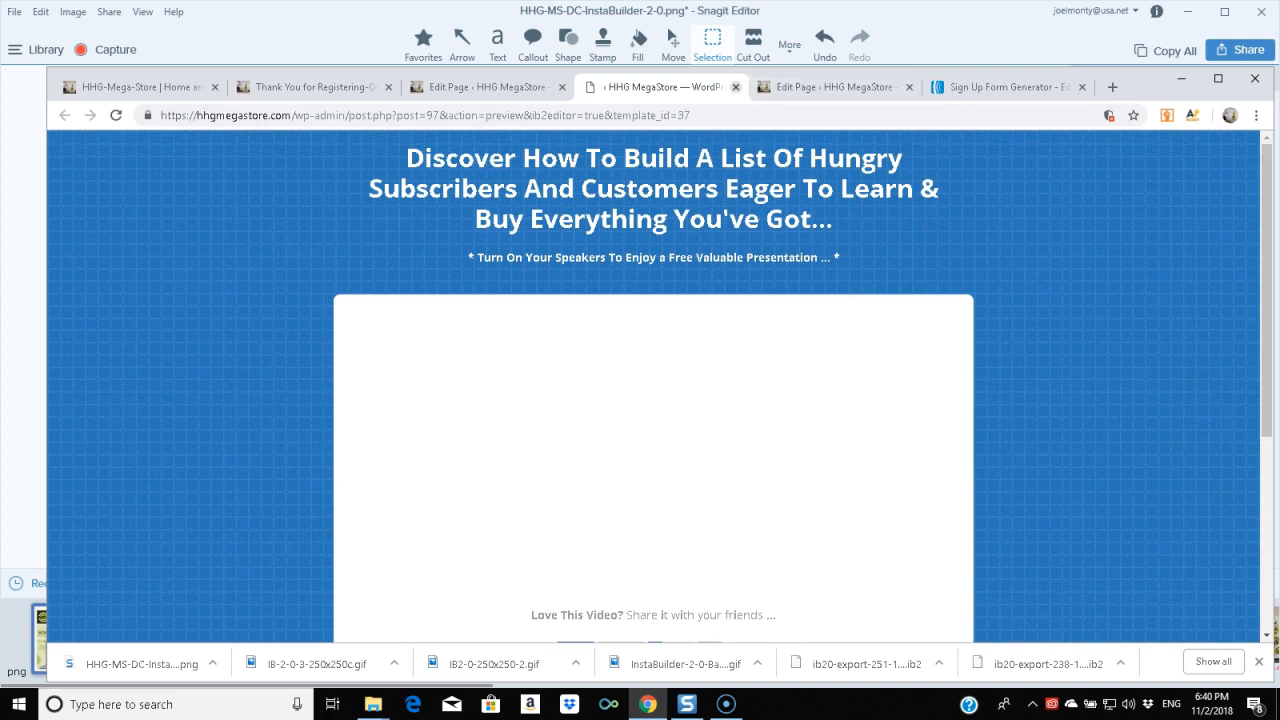
{"action": "key", "text": "ctrl+w"}
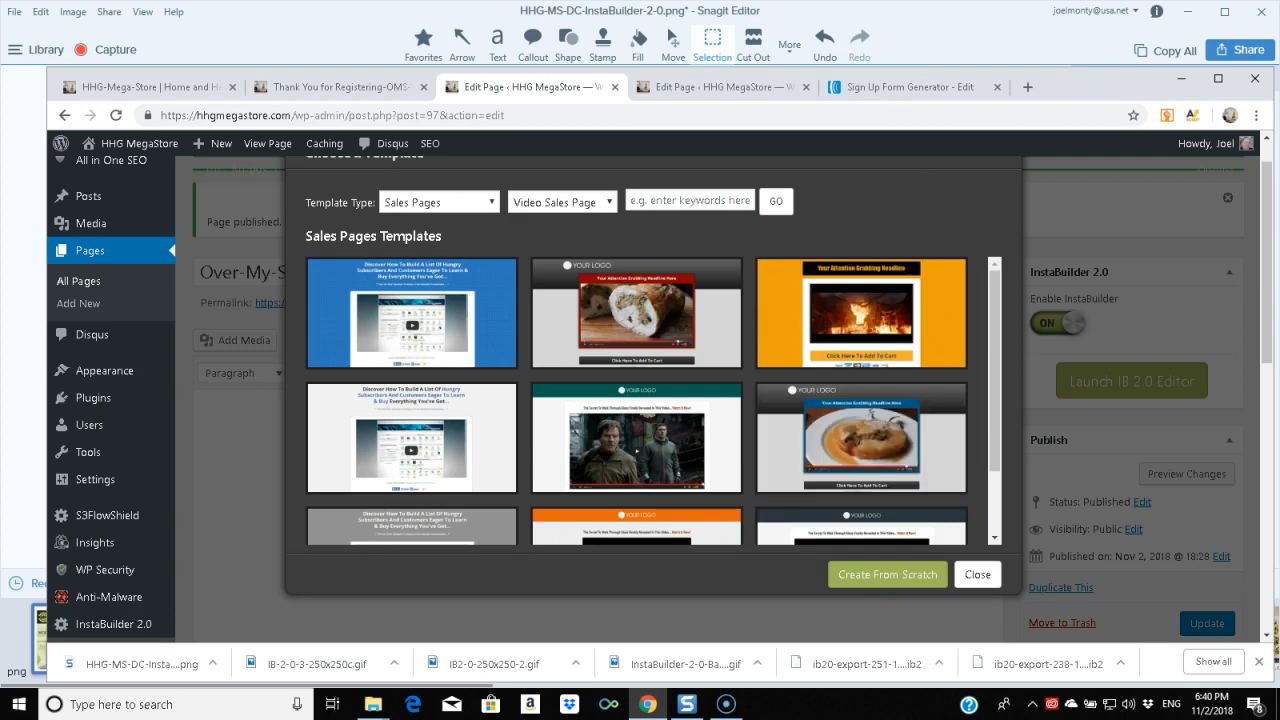
- Preview the video sales template with the dark navy header from headline to footer, and close the preview
{"action": "scroll", "coordinate": [860, 440], "scroll_direction": "down", "scroll_amount": 2}
{"action": "scroll", "coordinate": [653, 400], "scroll_direction": "down", "scroll_amount": 1}
{"action": "mouse_move", "coordinate": [861, 476]}
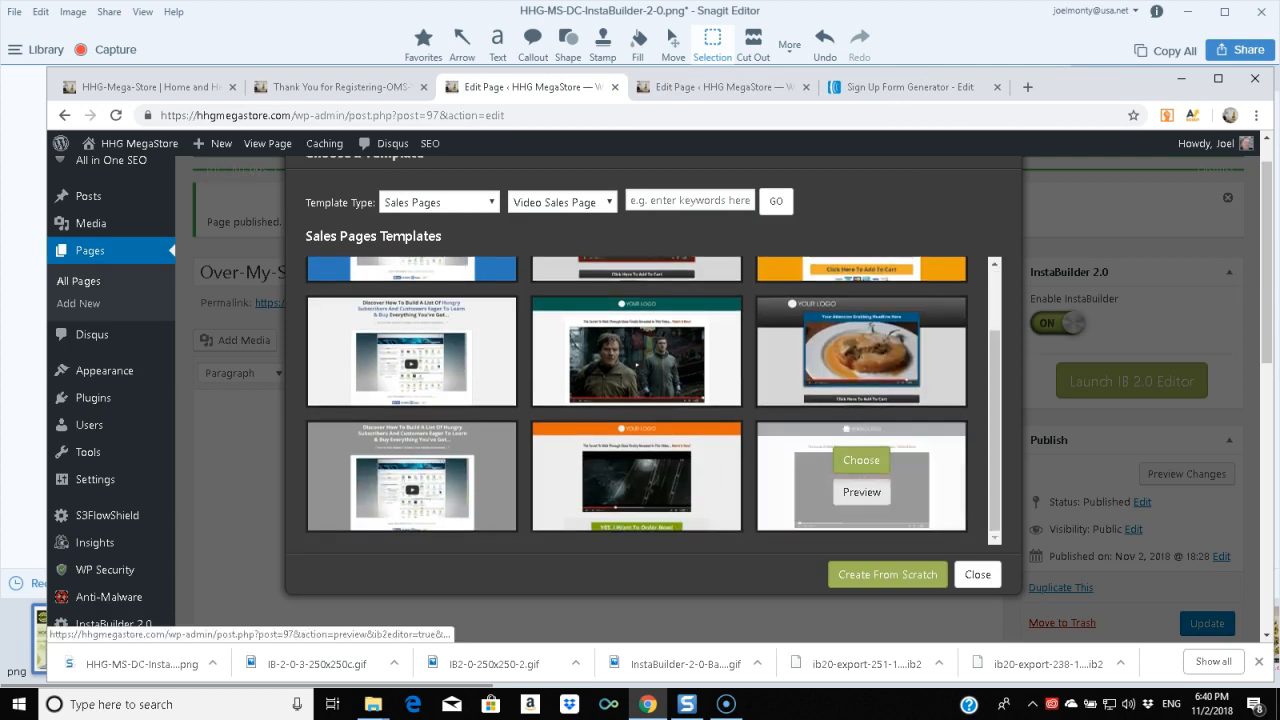
{"action": "left_click", "coordinate": [861, 492]}
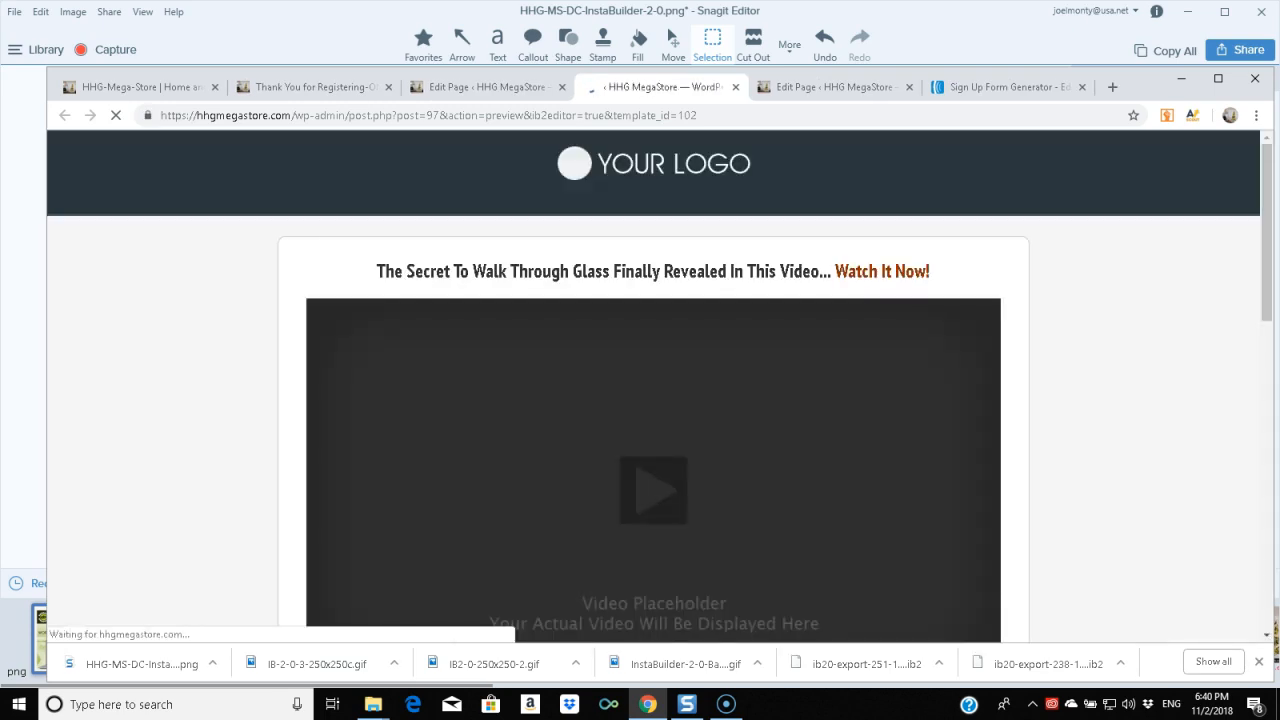
{"action": "scroll", "coordinate": [653, 387], "scroll_direction": "down", "scroll_amount": 4}
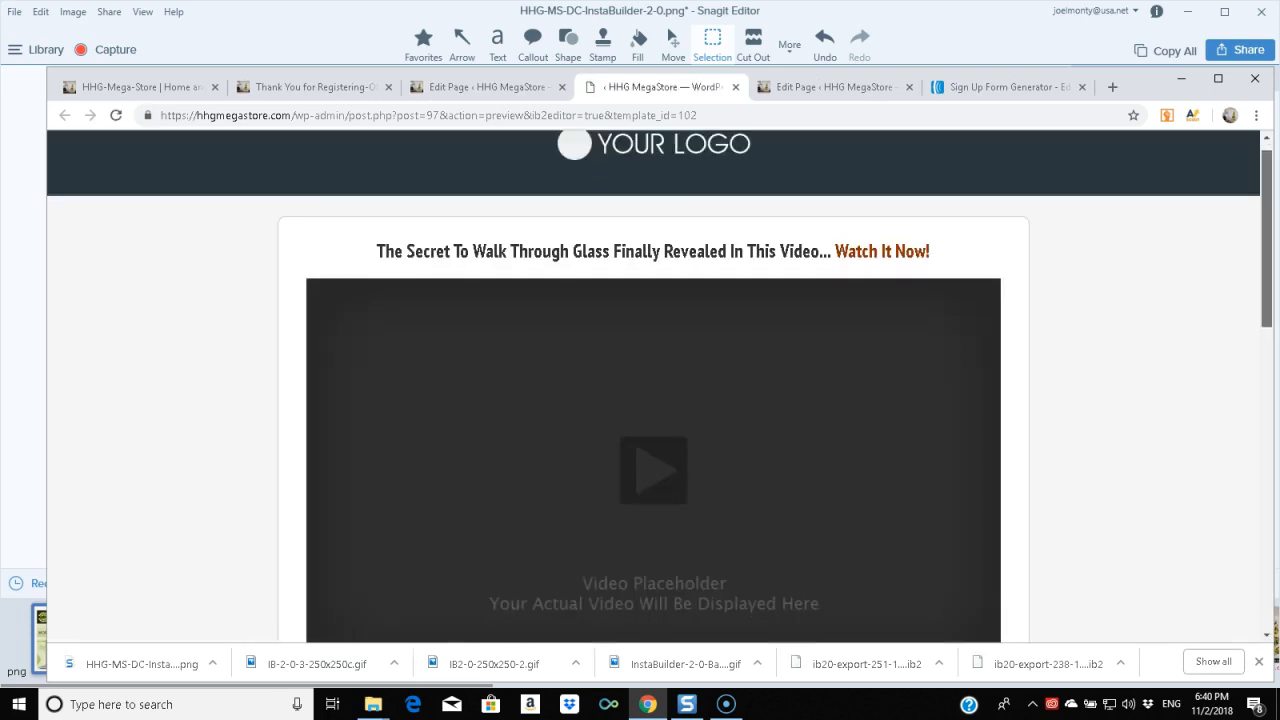
{"action": "scroll", "coordinate": [653, 387], "scroll_direction": "down", "scroll_amount": 6}
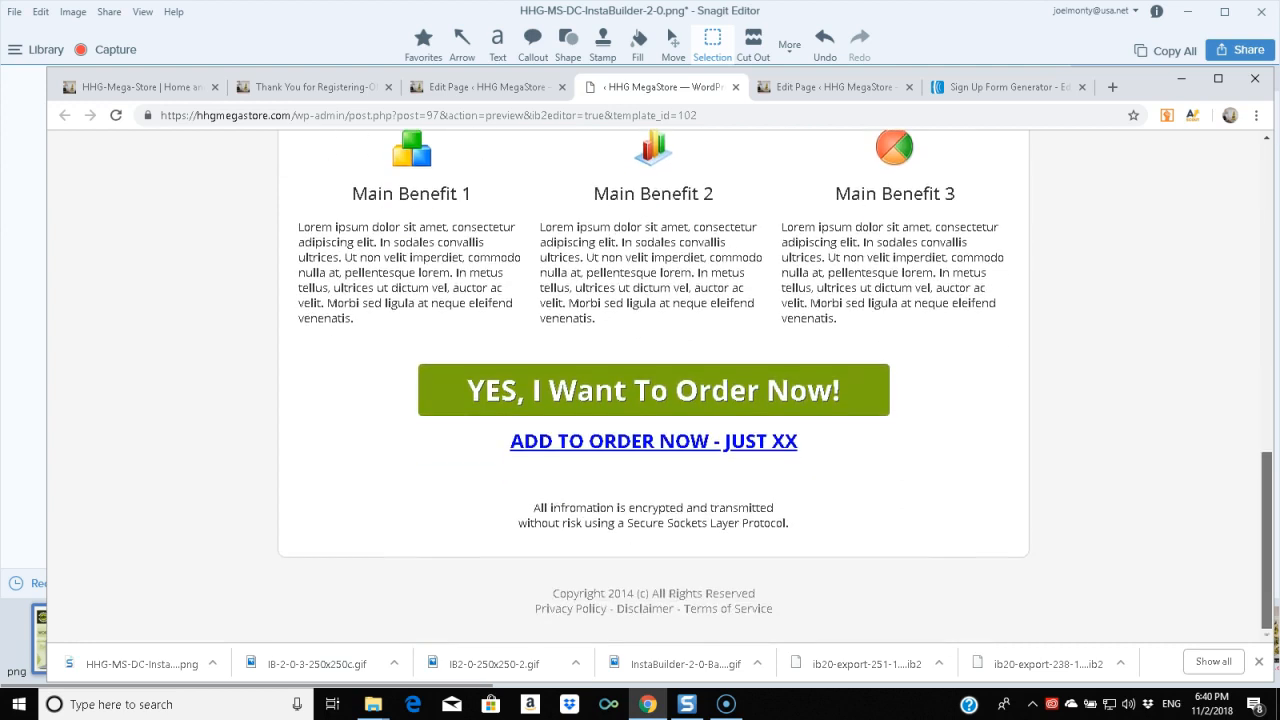
{"action": "scroll", "coordinate": [653, 387], "scroll_direction": "up", "scroll_amount": 7}
{"action": "scroll", "coordinate": [653, 387], "scroll_direction": "up", "scroll_amount": 3}
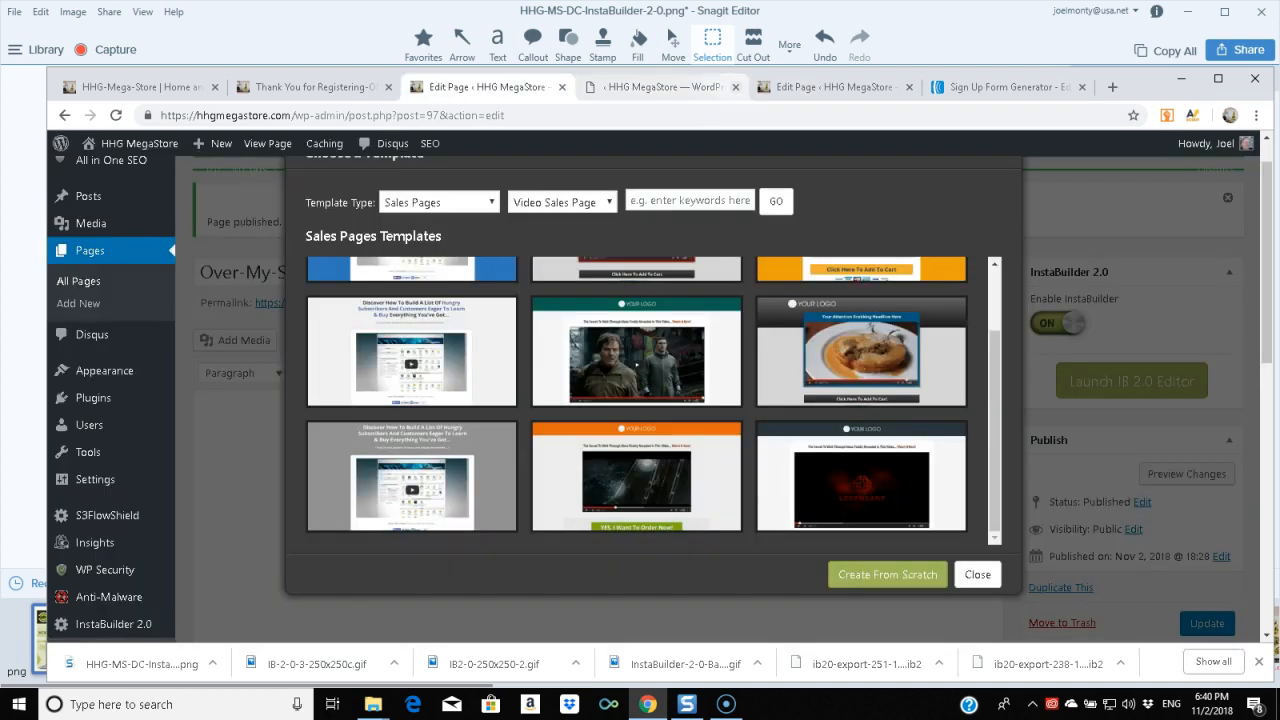
{"action": "left_click", "coordinate": [736, 87]}
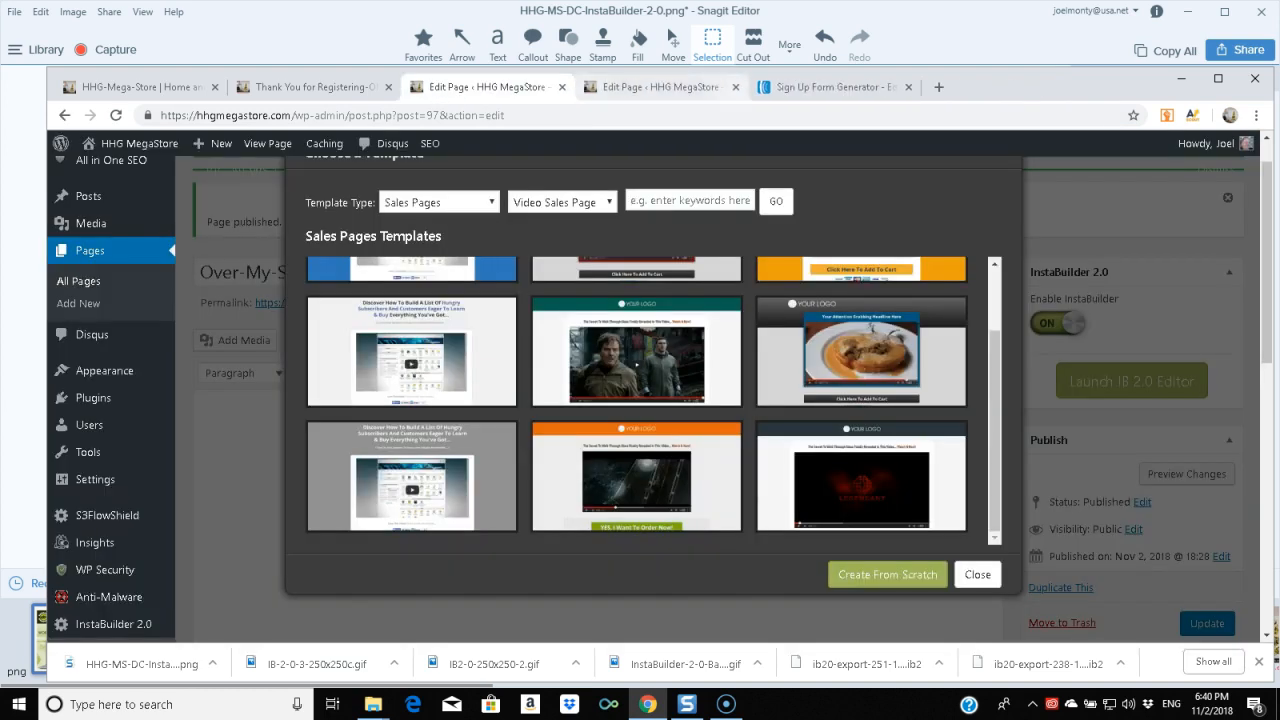
- Choose the teal-header video sales template for the page and delete the "YOUR LOGO" image from its header
{"action": "mouse_move", "coordinate": [637, 367]}
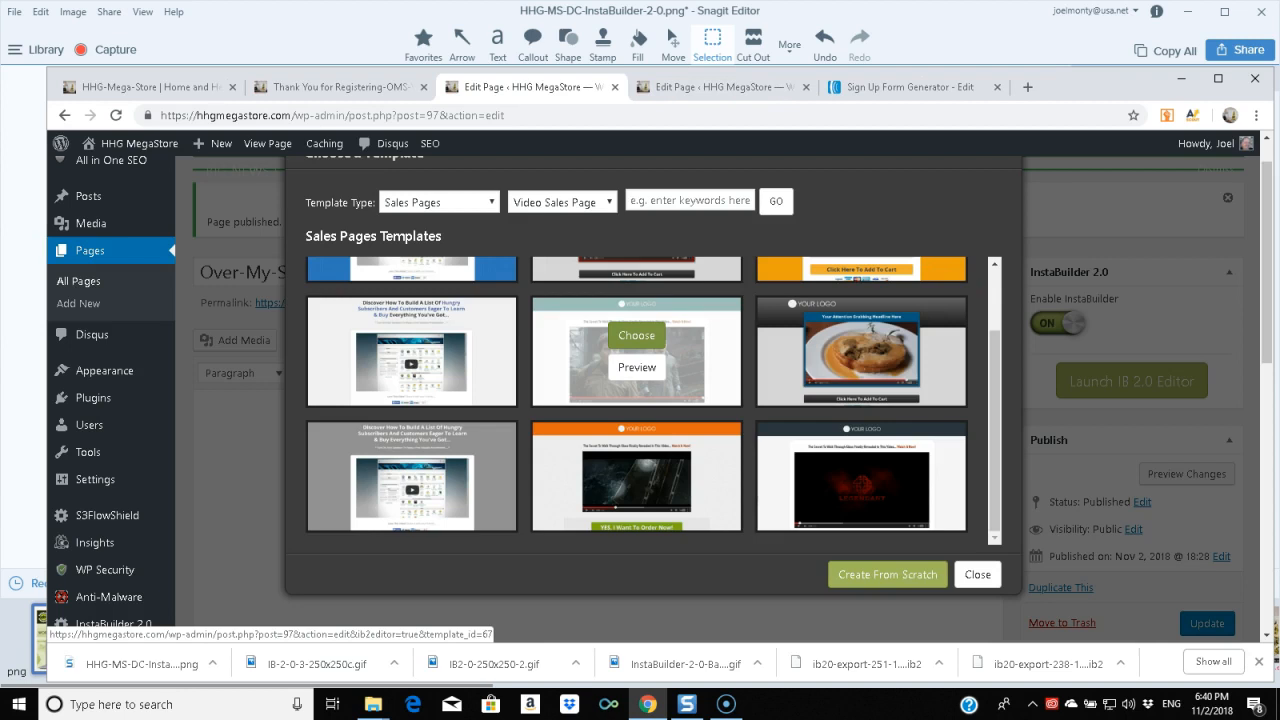
{"action": "left_click", "coordinate": [636, 335]}
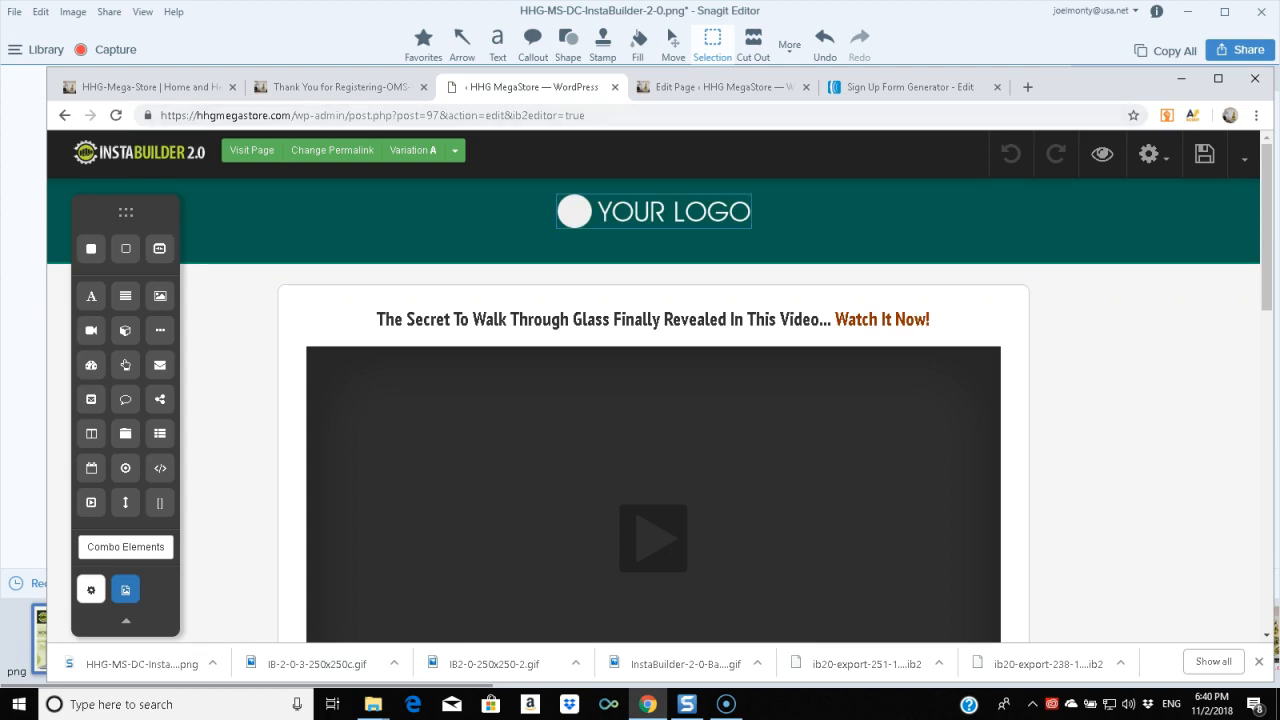
{"action": "left_click", "coordinate": [654, 212]}
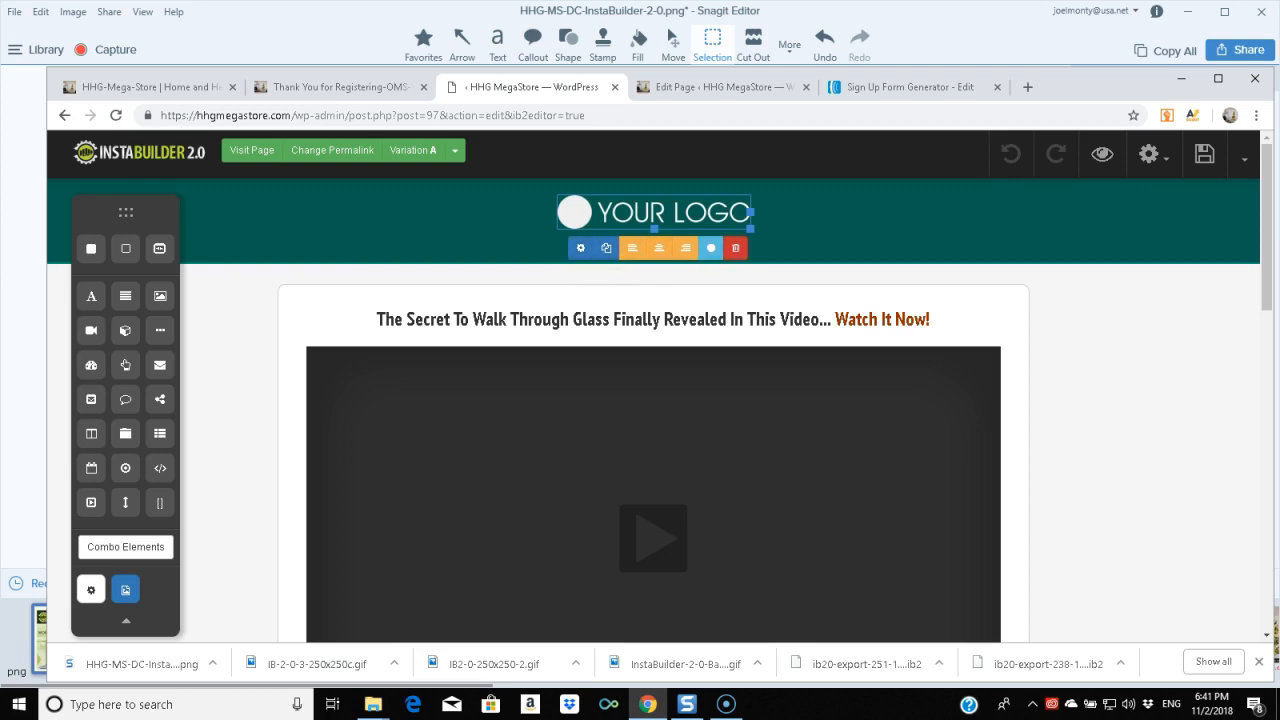
{"action": "left_click", "coordinate": [735, 248]}
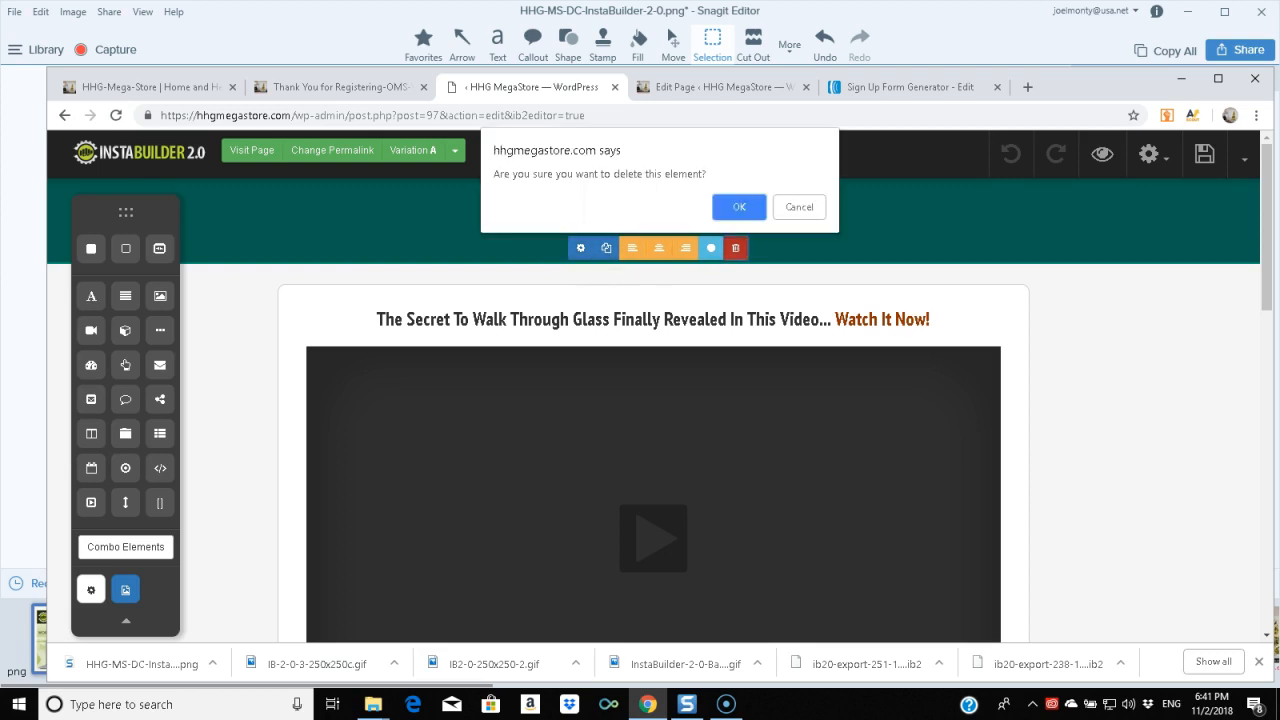
{"action": "key", "text": "Return"}
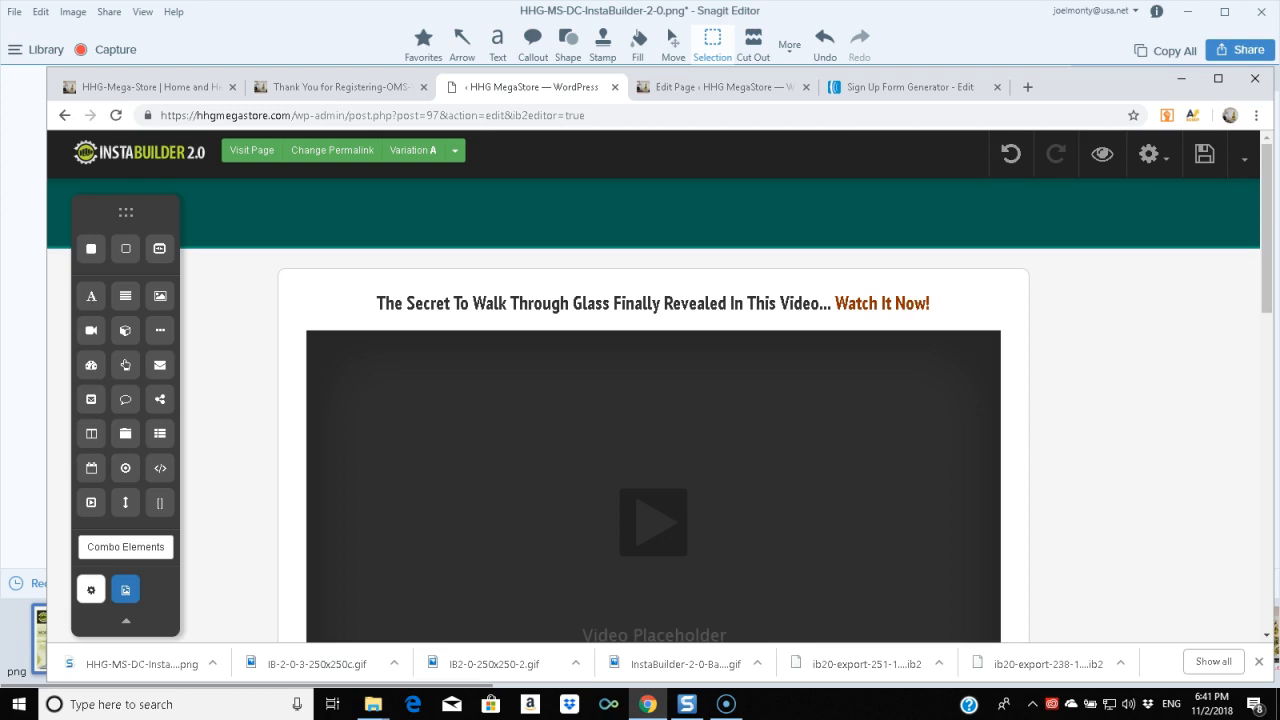
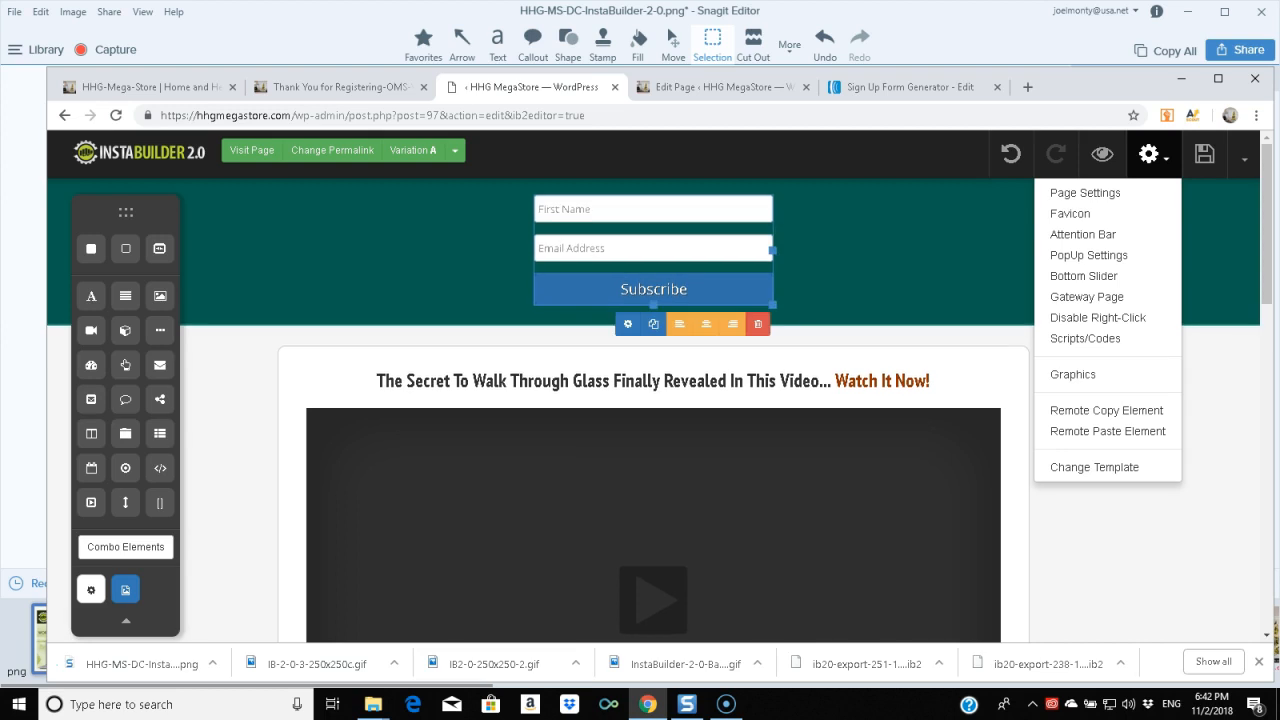
- Open the field management of the header's opt-in form and add a new custom field below the email field
{"action": "left_click", "coordinate": [628, 324]}
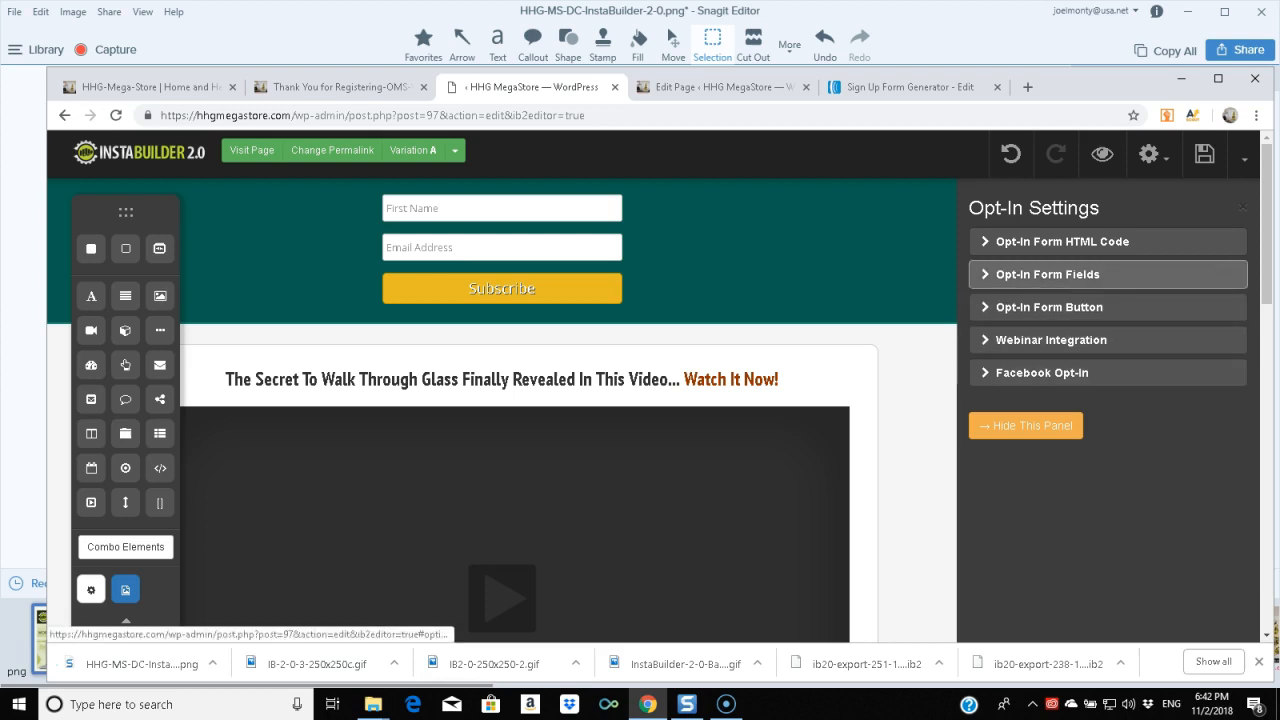
{"action": "left_click", "coordinate": [980, 274]}
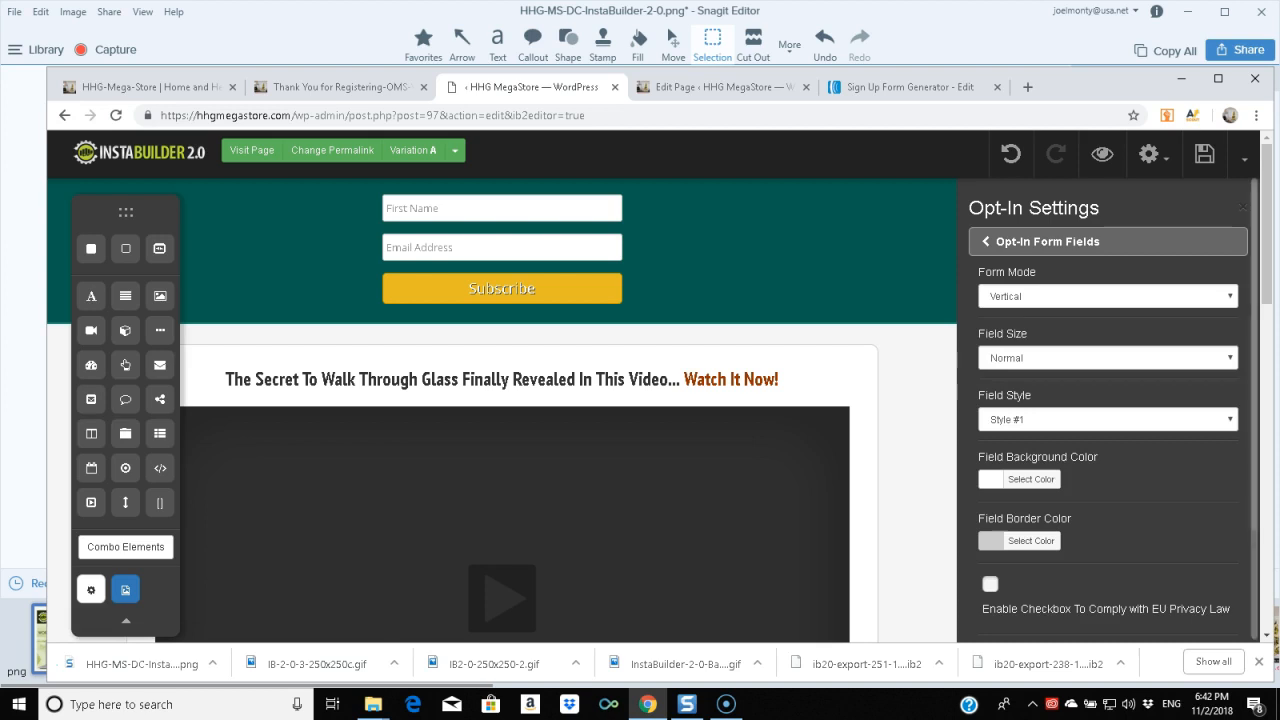
{"action": "scroll", "coordinate": [1107, 409], "scroll_direction": "down", "scroll_amount": 3}
{"action": "left_click", "coordinate": [1019, 554]}
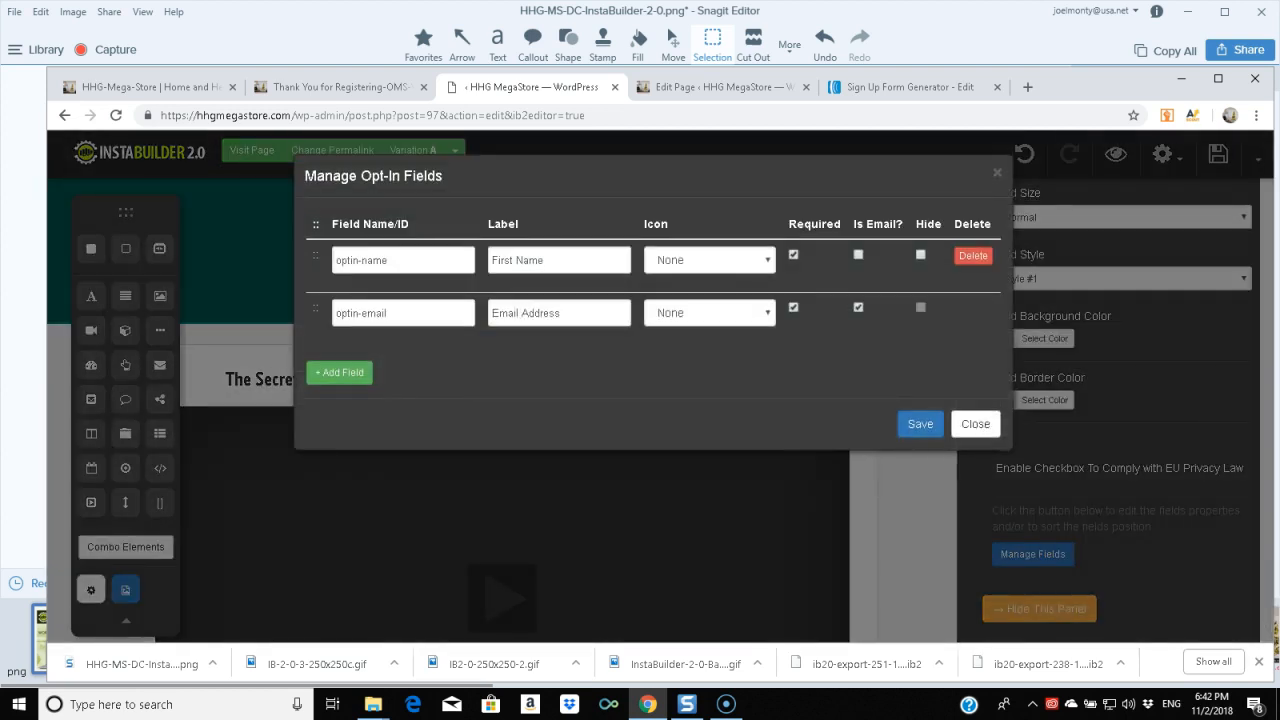
{"action": "left_click", "coordinate": [339, 372]}
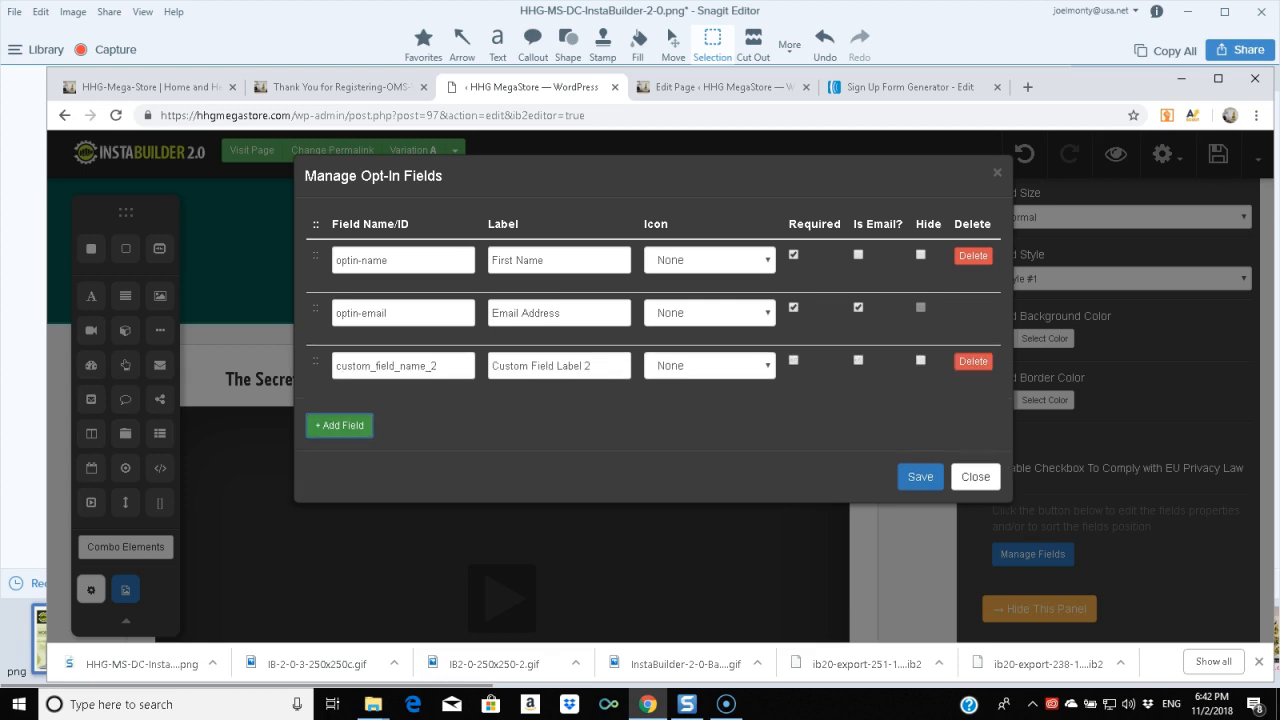
- Name the new opt-in field optin-mobile-sms, label it Mobile-SMS, and save the form fields
{"action": "left_click_drag", "start_coordinate": [440, 366], "coordinate": [334, 366]}
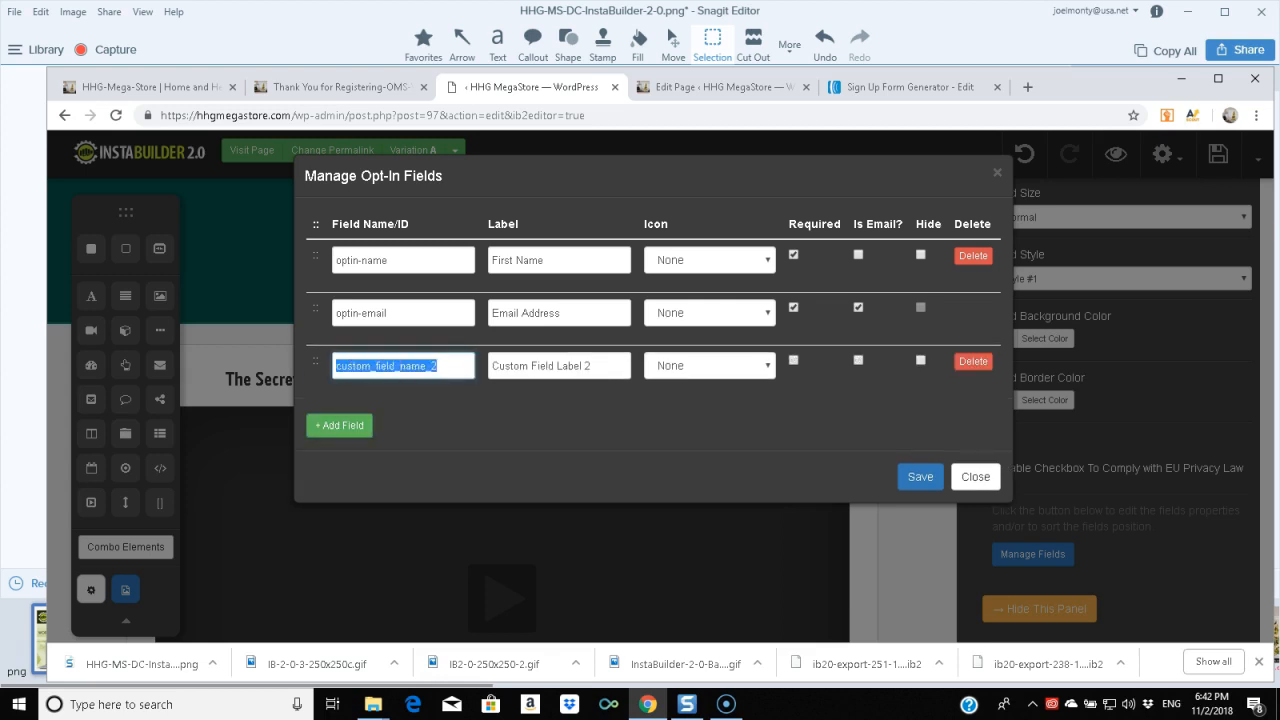
{"action": "type", "text": "optin-"}
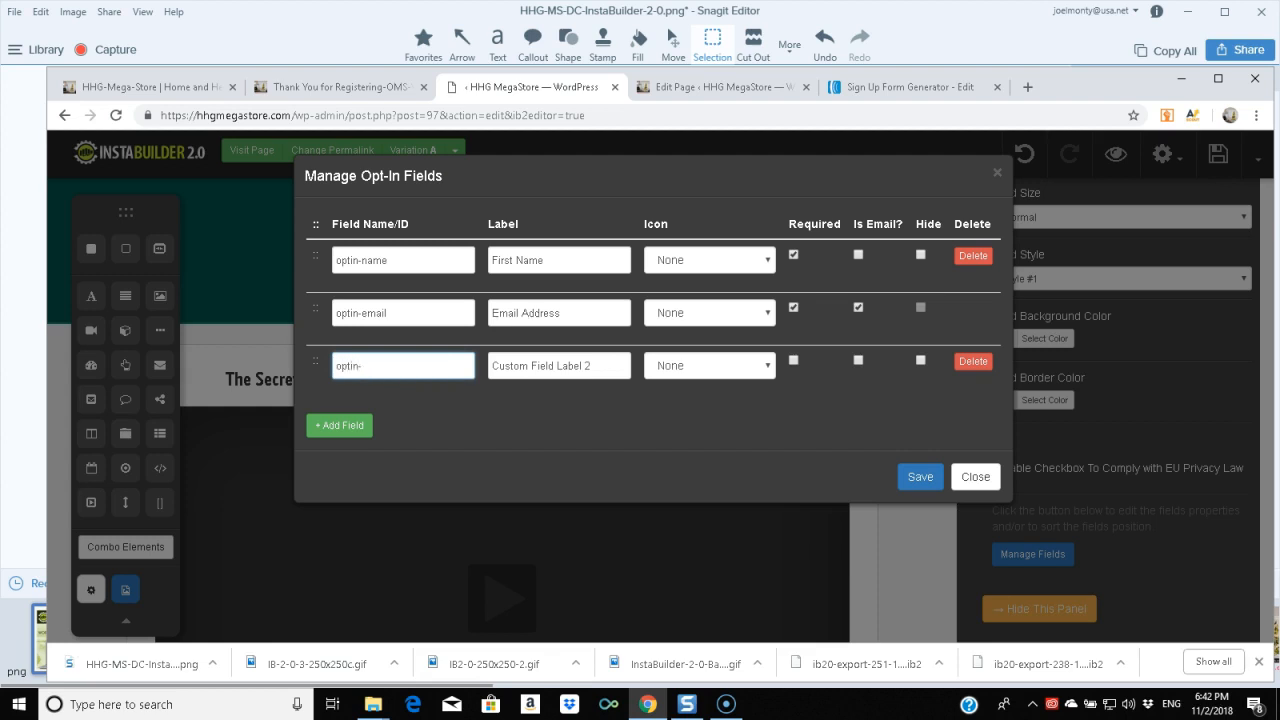
{"action": "type", "text": "mobile-sms"}
{"action": "key", "text": "Tab"}
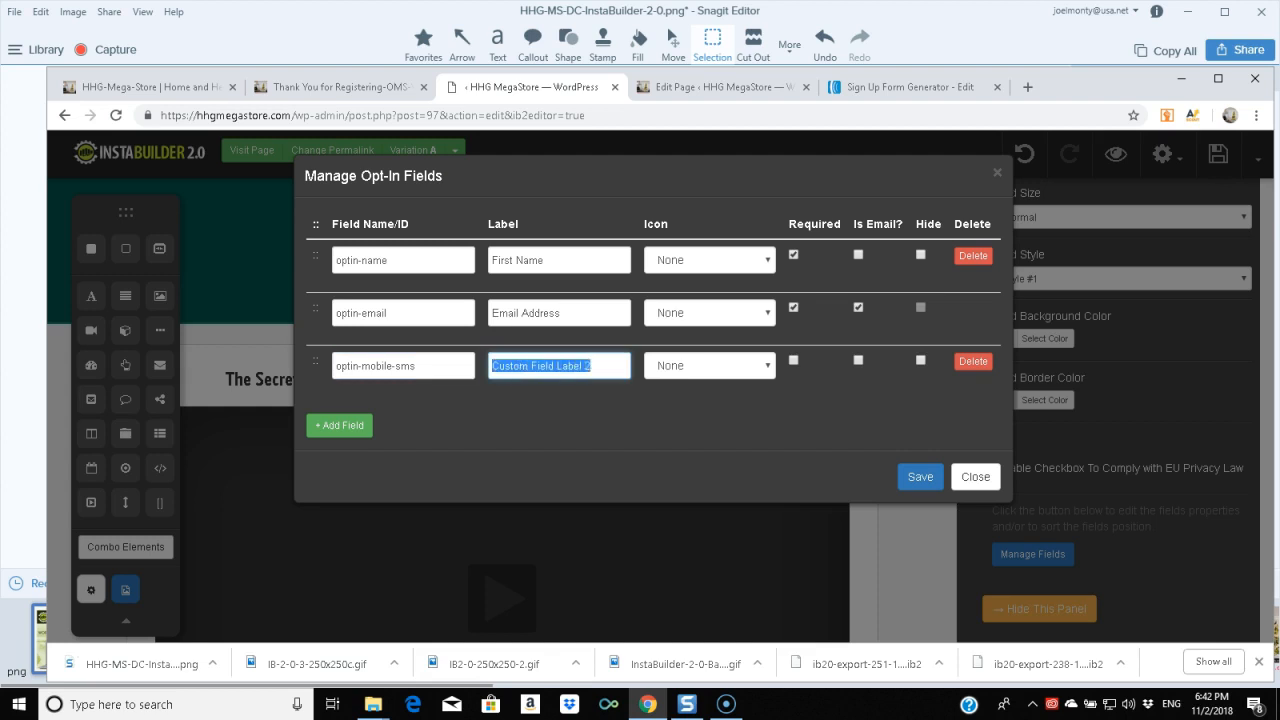
{"action": "type", "text": "M"}
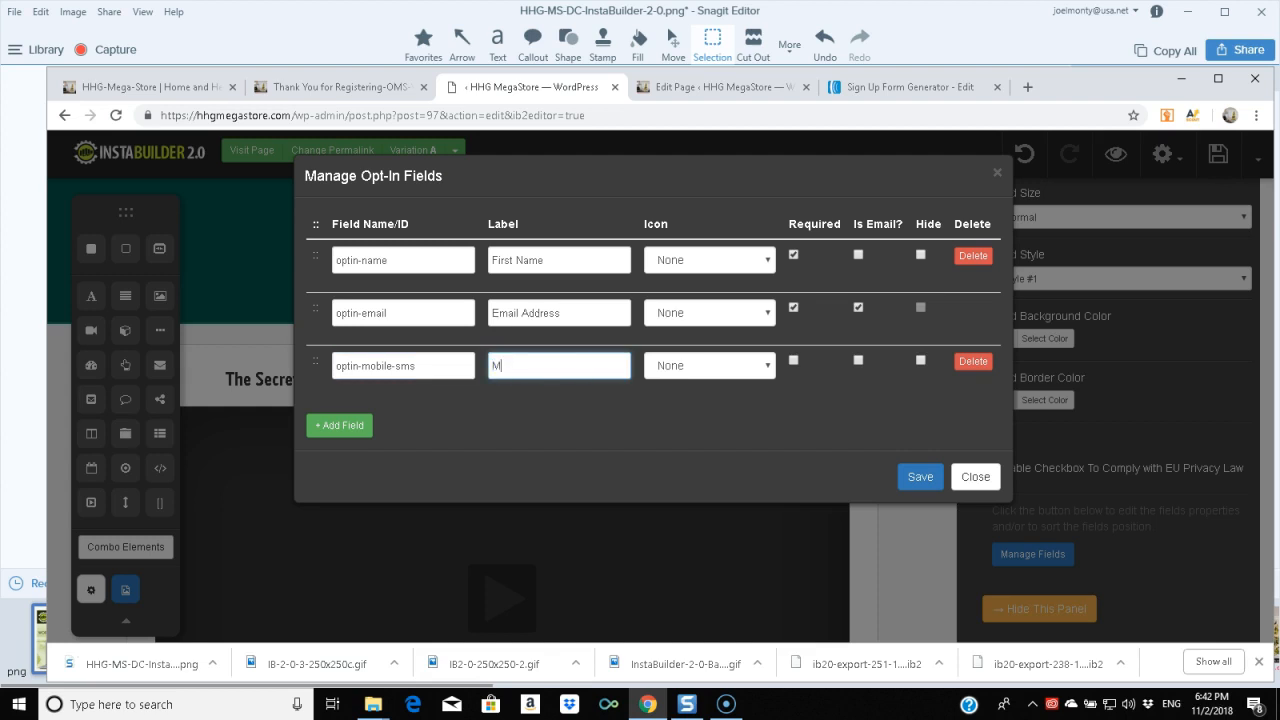
{"action": "type", "text": "obile-SMS"}
{"action": "left_click", "coordinate": [920, 476]}
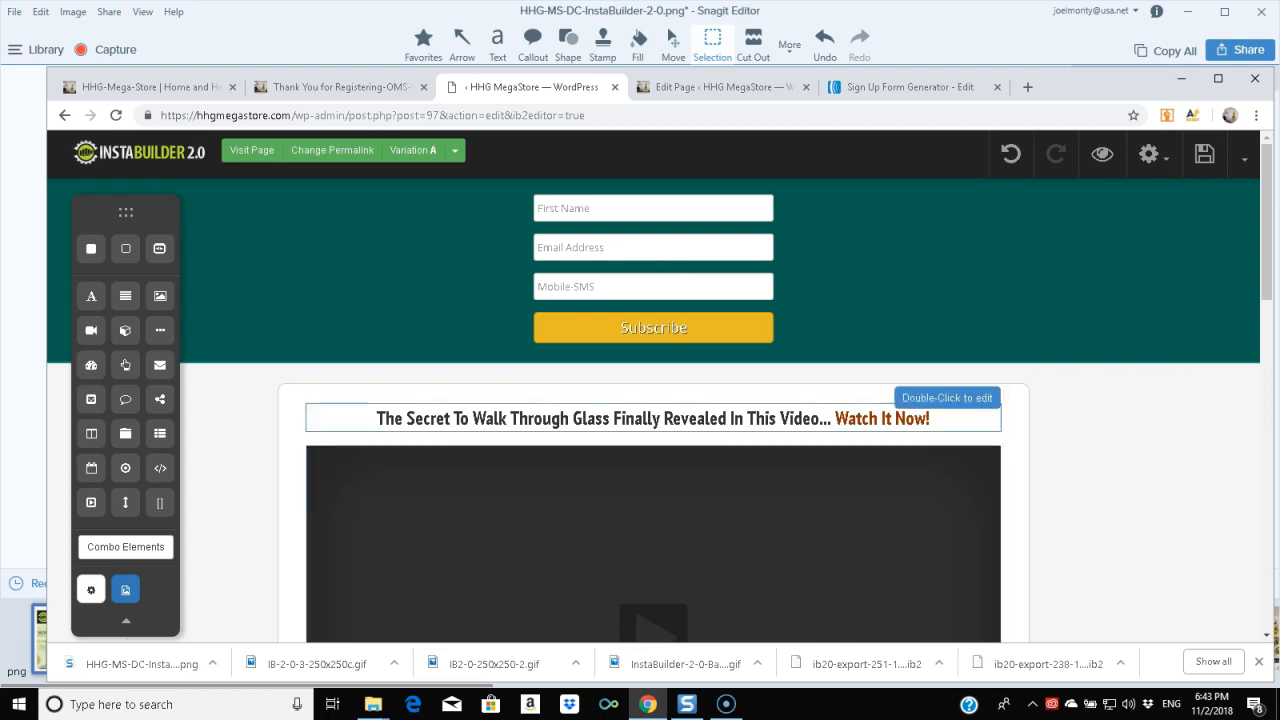
- Open the HTML code settings of the header's opt-in form
{"action": "left_click", "coordinate": [653, 328]}
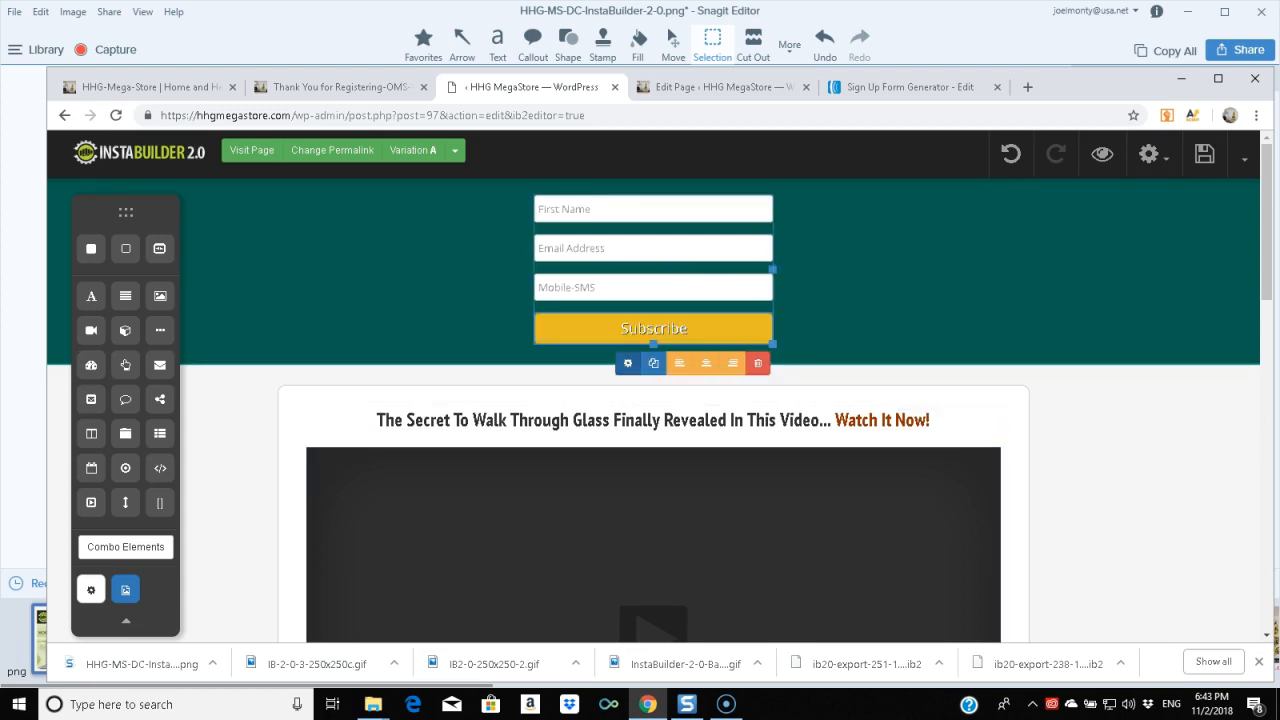
{"action": "left_click", "coordinate": [628, 363]}
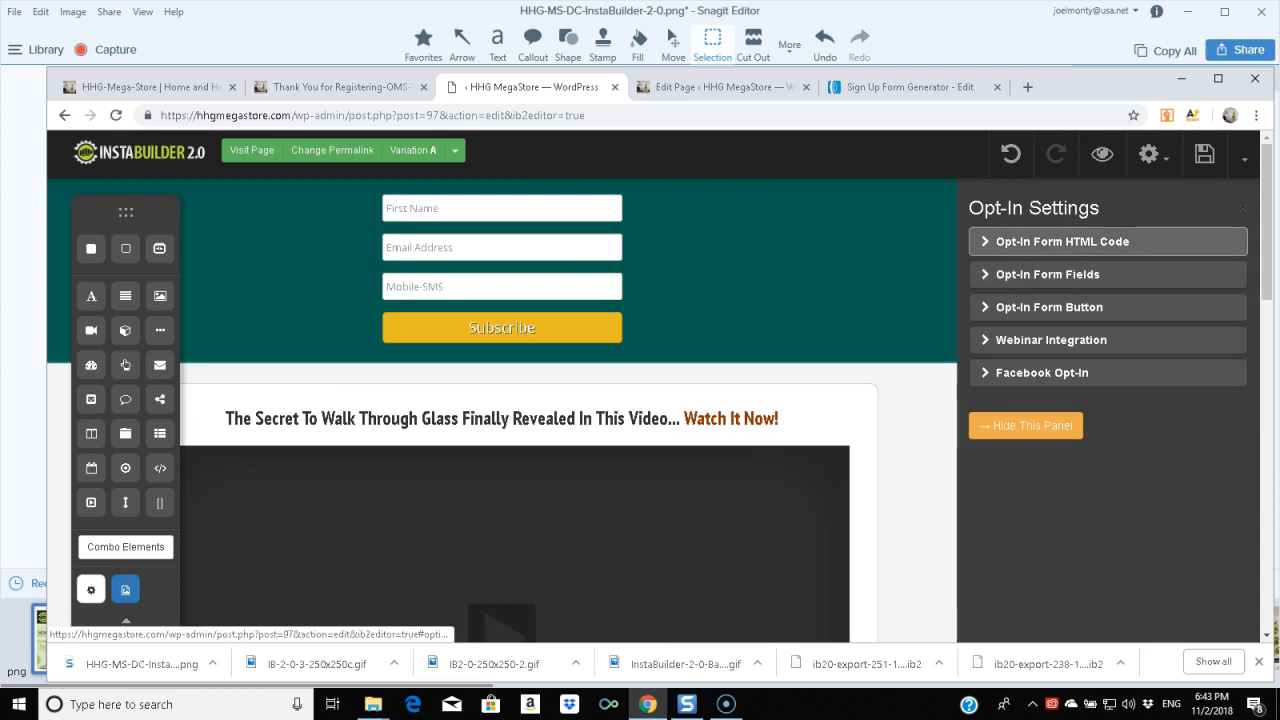
{"action": "left_click", "coordinate": [1062, 241]}
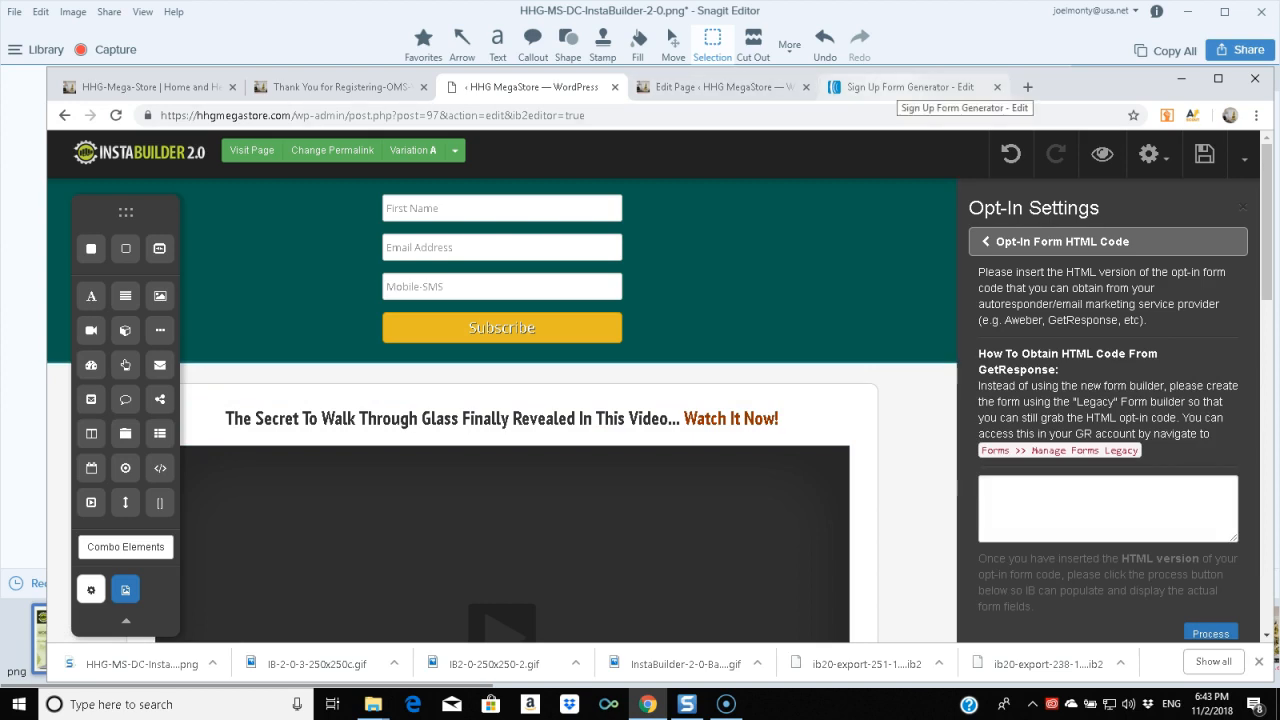
- Switch to the AWeber sign-up form's publish page and copy its entire JavaScript snippet
{"action": "left_click", "coordinate": [920, 88]}
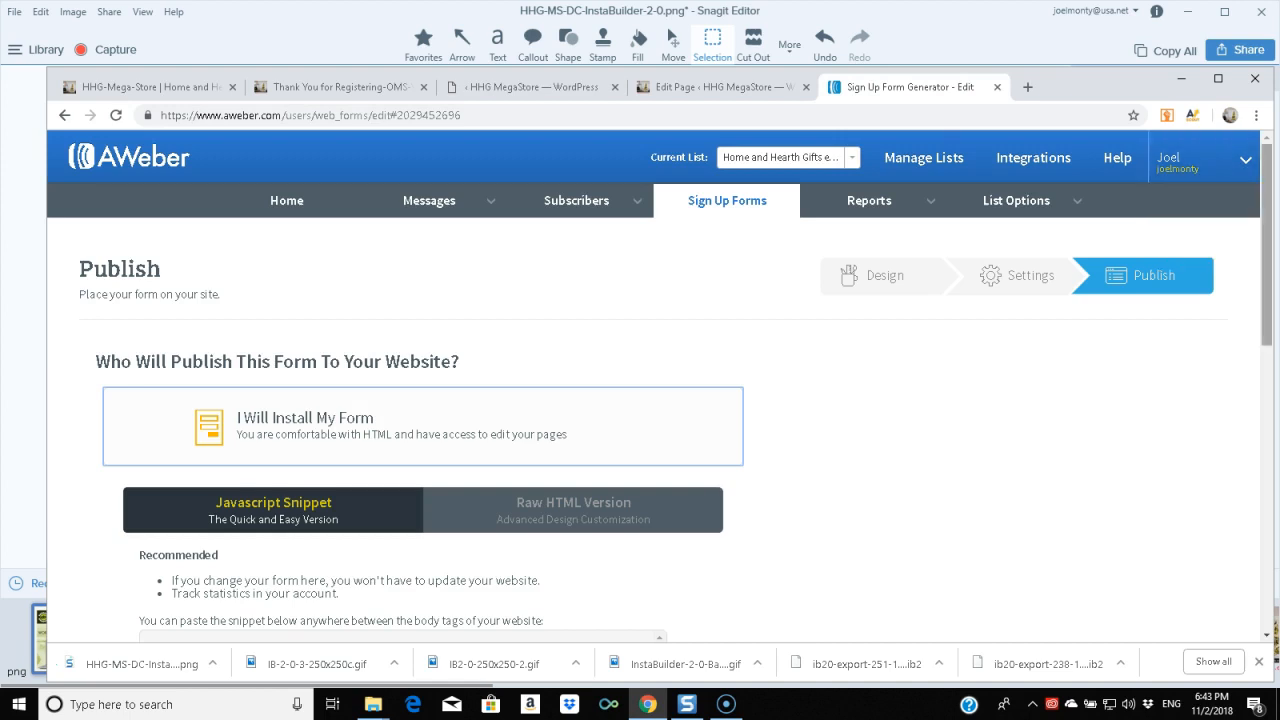
{"action": "scroll", "coordinate": [660, 400], "scroll_direction": "down", "scroll_amount": 3}
{"action": "left_click", "coordinate": [400, 385]}
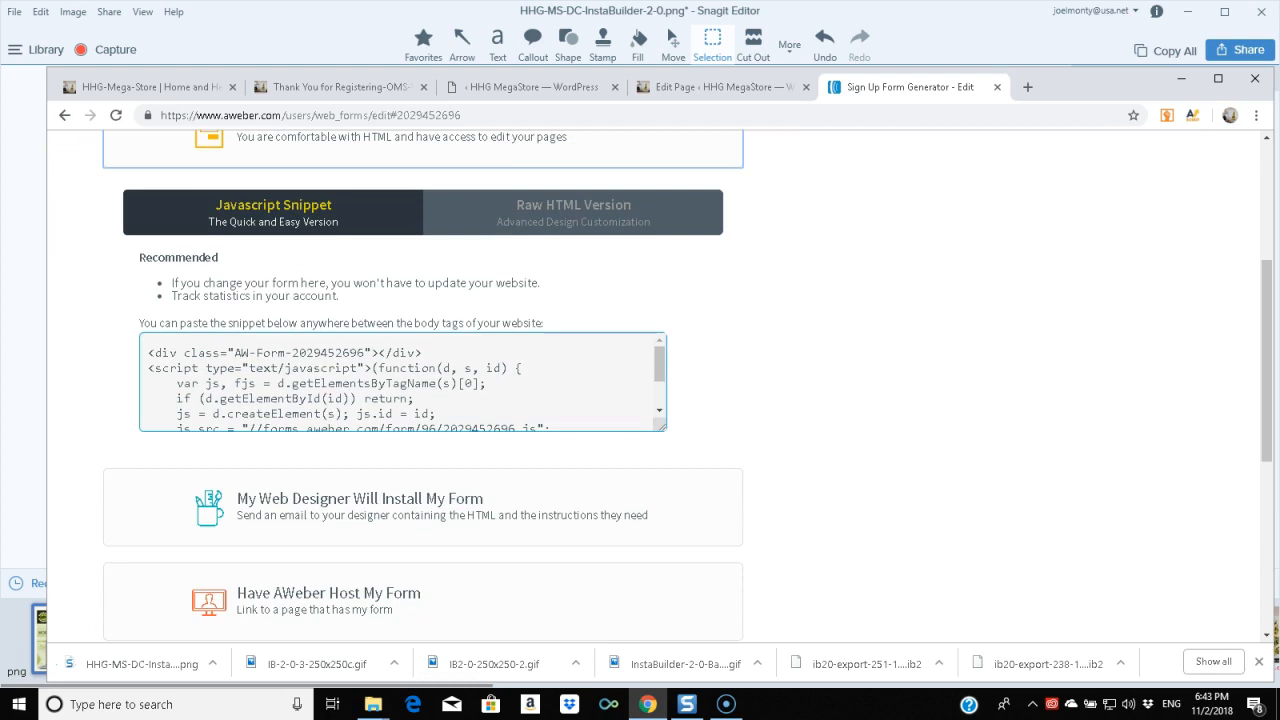
{"action": "key", "text": "ctrl+a"}
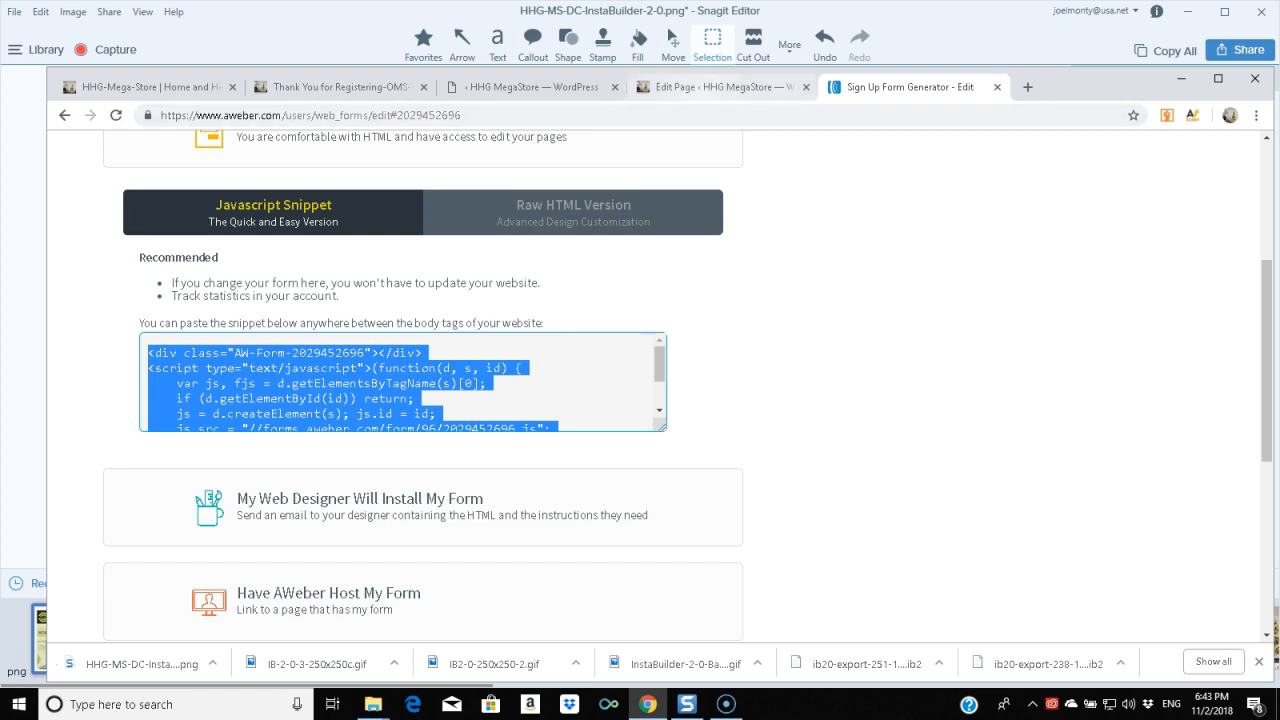
- Back in InstaBuilder, paste and process the AWeber snippet as the opt-in form's HTML code, and save the page
{"action": "left_click", "coordinate": [720, 87]}
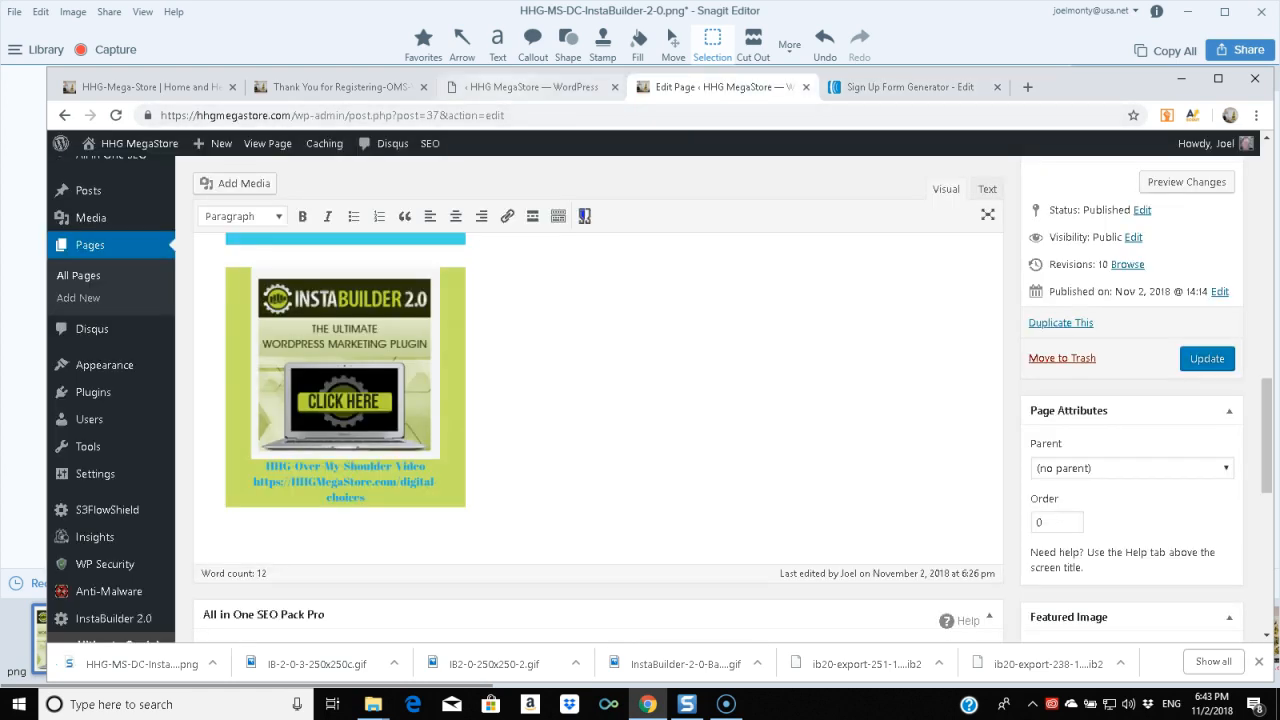
{"action": "left_click", "coordinate": [530, 87]}
{"action": "left_click", "coordinate": [1040, 500]}
{"action": "key", "text": "ctrl+v"}
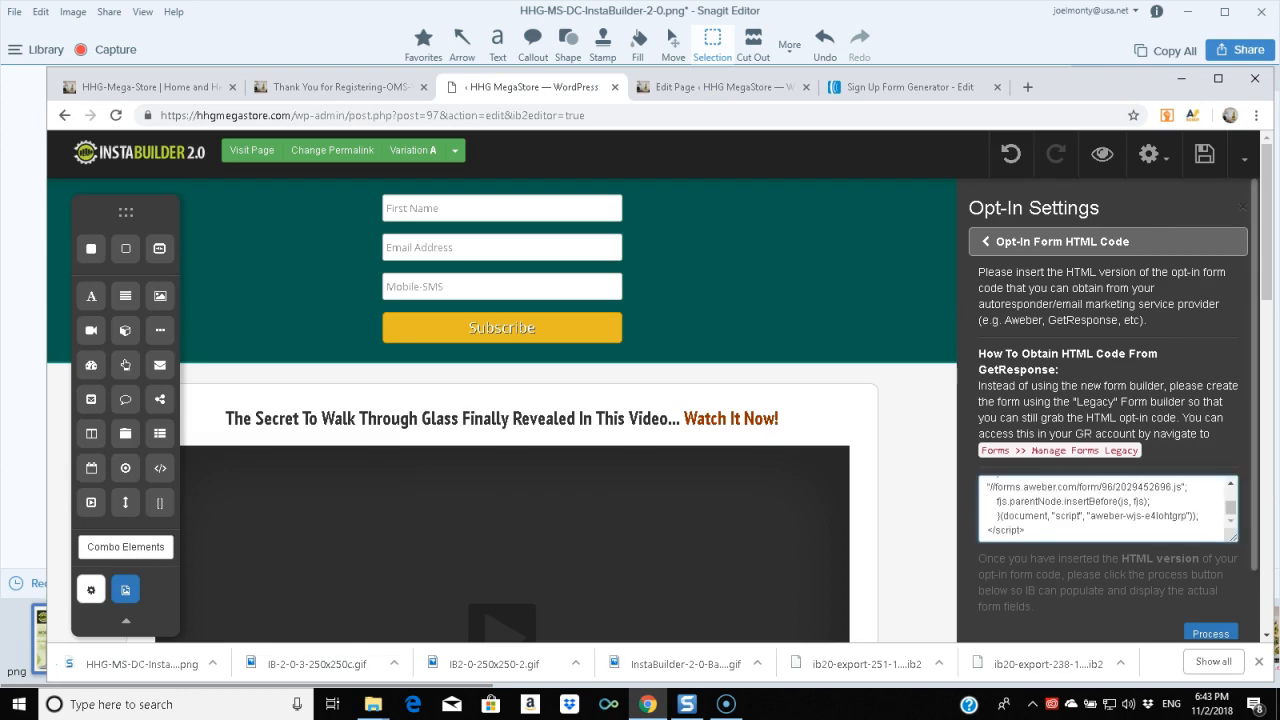
{"action": "scroll", "coordinate": [1108, 410], "scroll_direction": "down", "scroll_amount": 1}
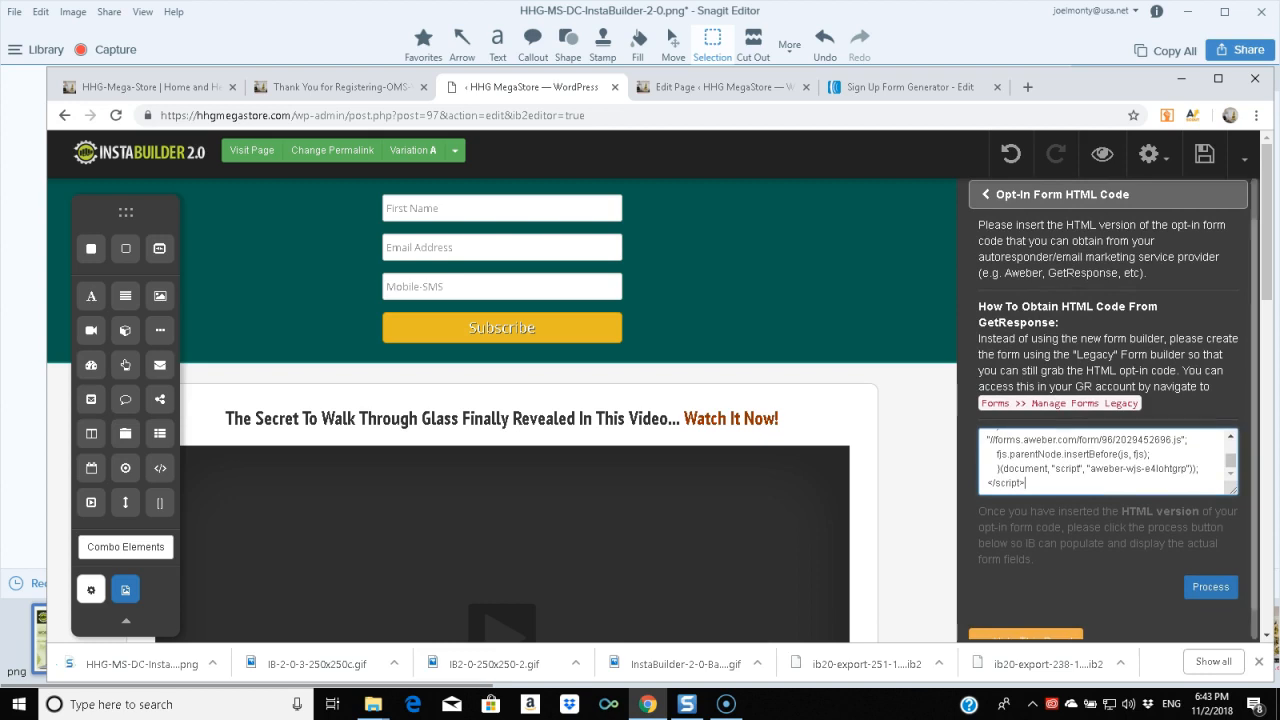
{"action": "left_click", "coordinate": [1210, 587]}
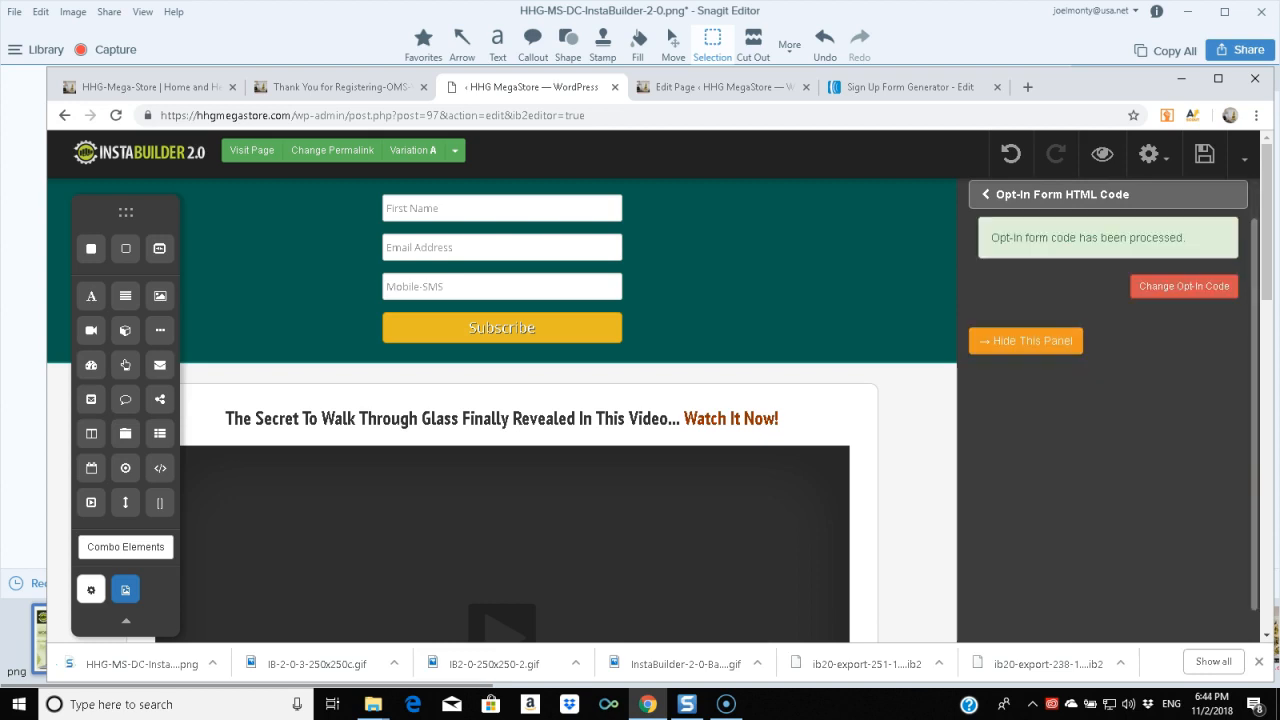
{"action": "left_click", "coordinate": [1025, 341]}
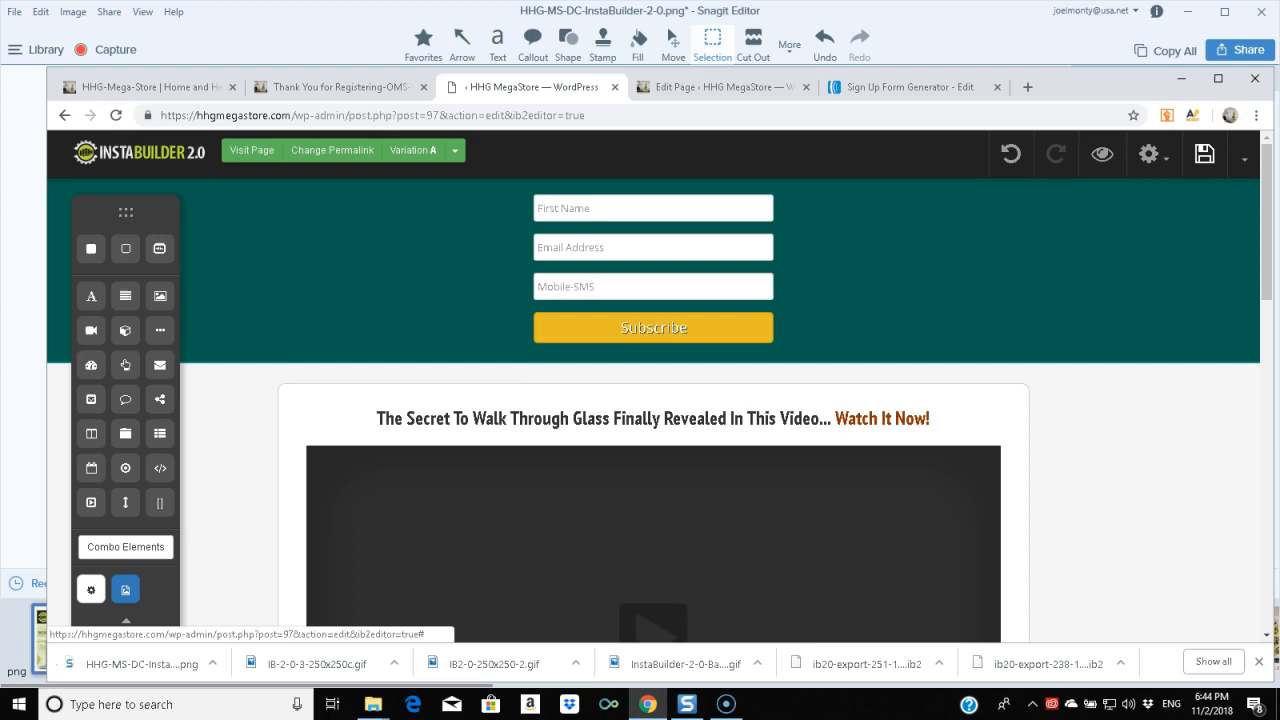
{"action": "left_click", "coordinate": [1204, 154]}
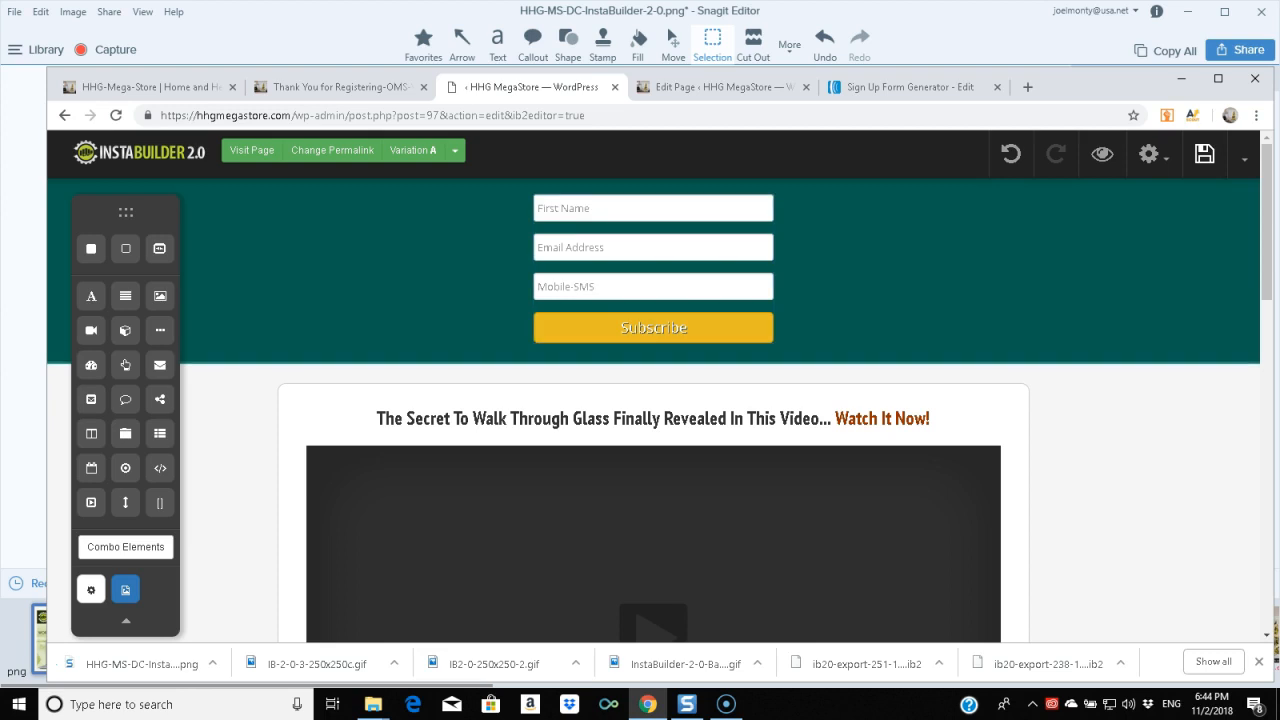
- Add a centered text element above the header's opt-in form and insert "Please Register First!" before its placeholder text
{"action": "left_click_drag", "start_coordinate": [125, 295], "coordinate": [604, 210]}
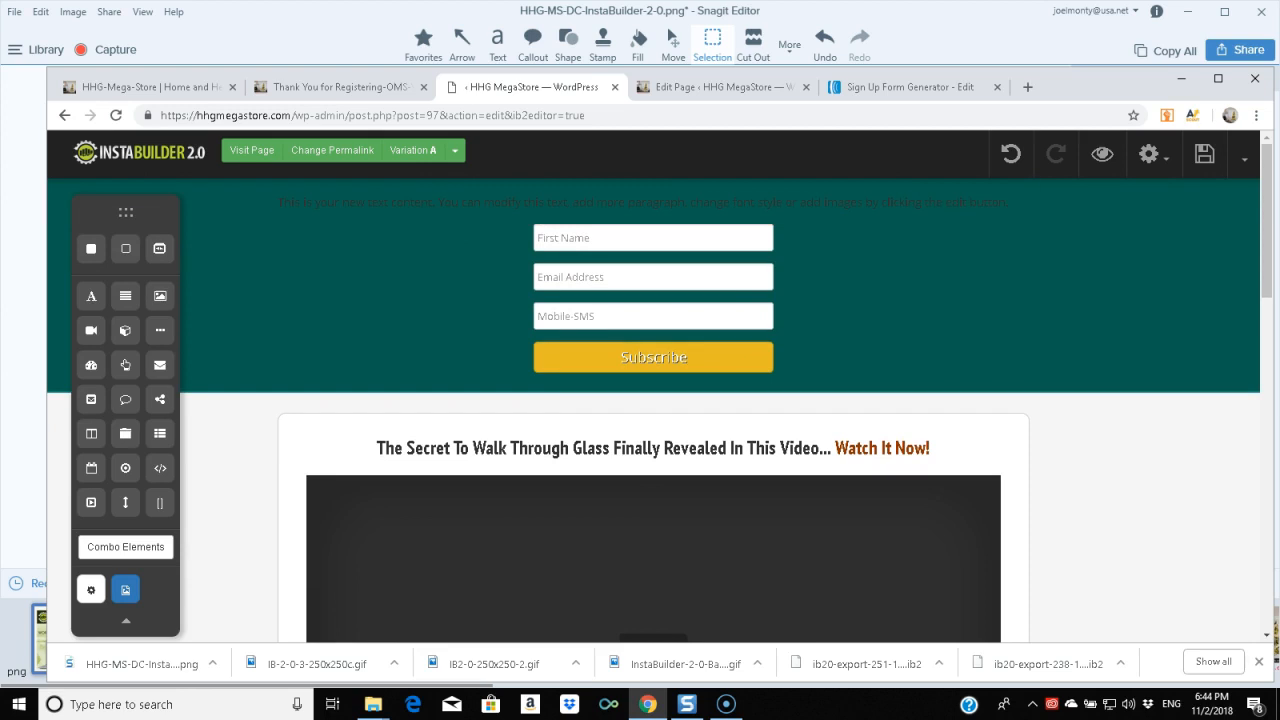
{"action": "double_click", "coordinate": [604, 203]}
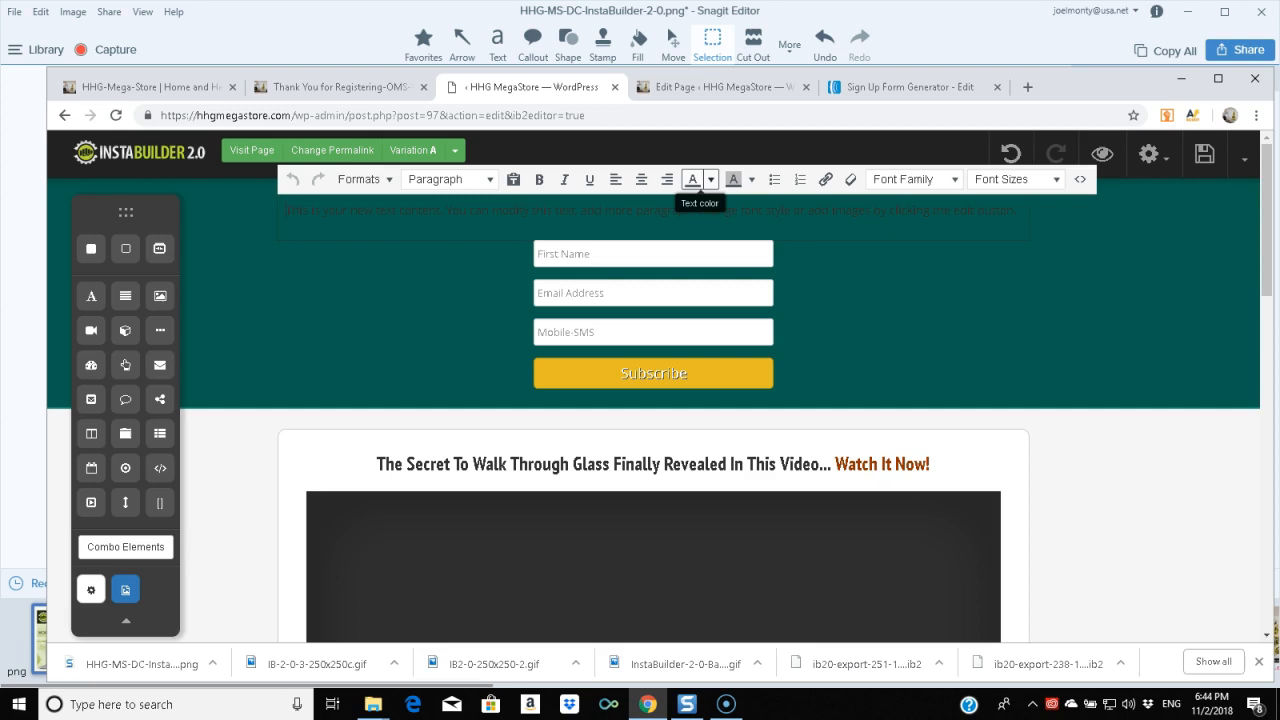
{"action": "left_click", "coordinate": [710, 179]}
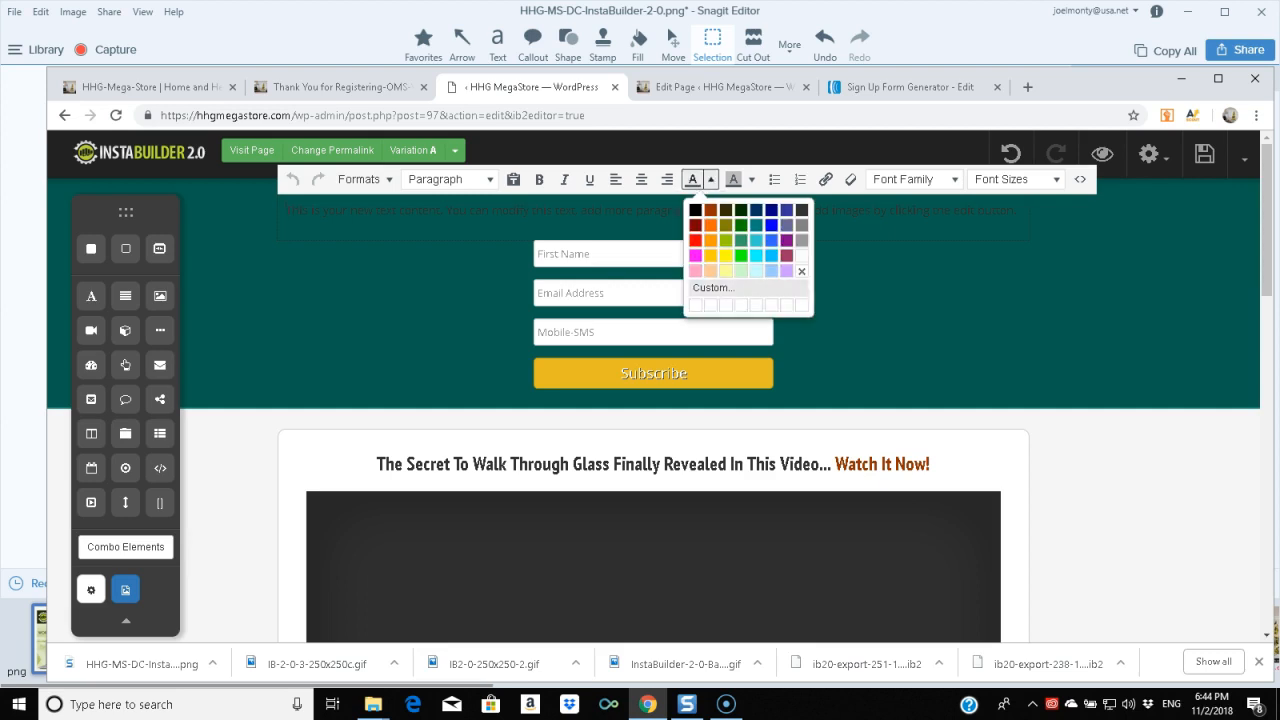
{"action": "left_click", "coordinate": [801, 255]}
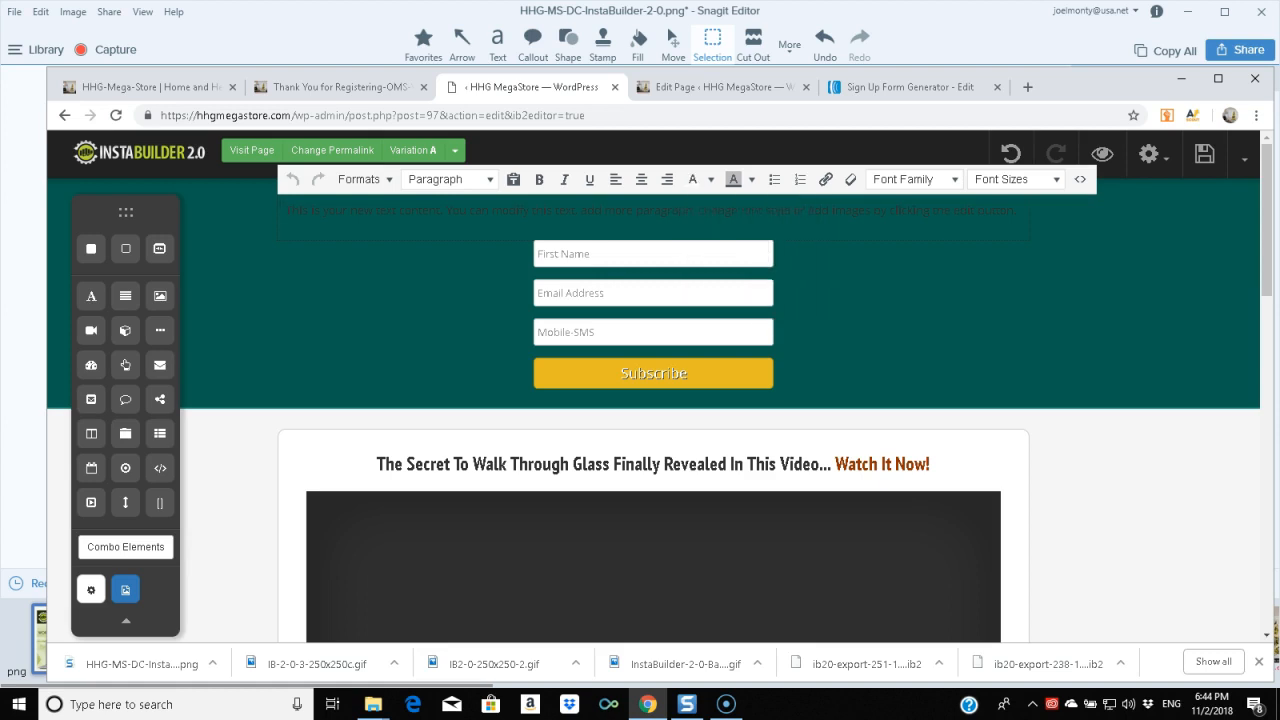
{"action": "left_click", "coordinate": [641, 179]}
{"action": "type", "text": "S"}
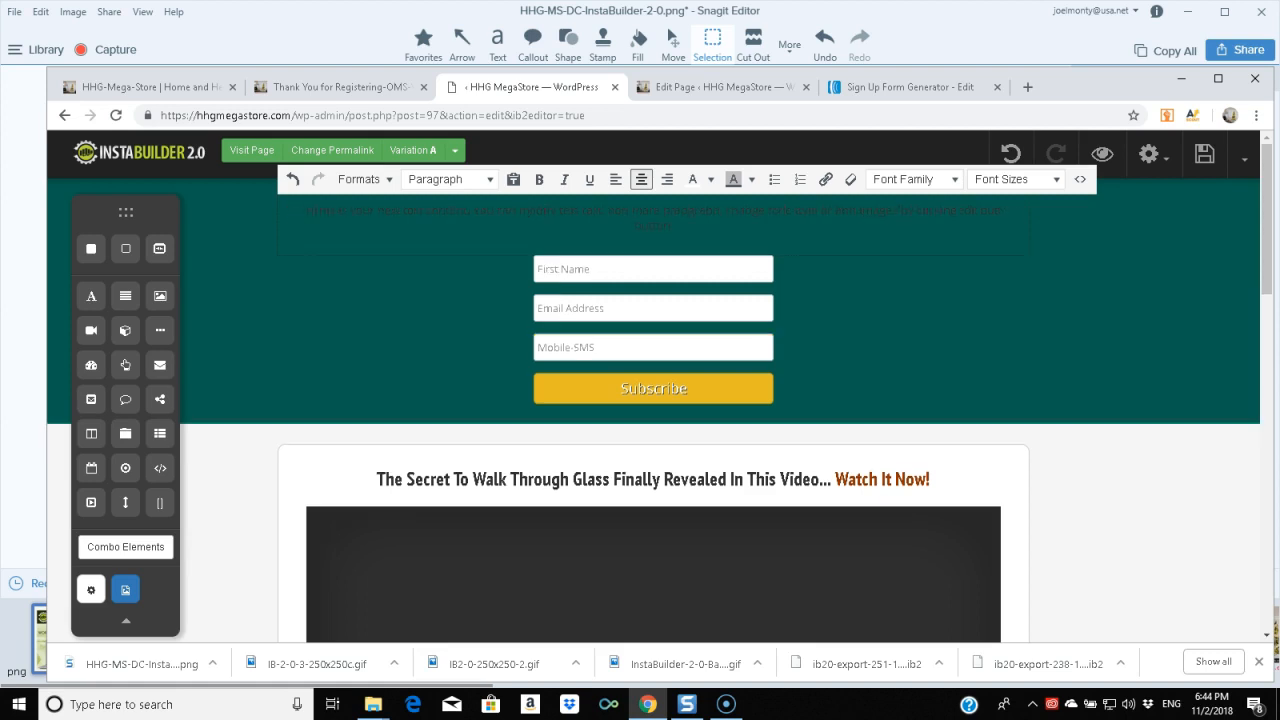
{"action": "type", "text": "iste"}
- Format the whole text above the opt-in form as Heading 4
{"action": "key", "text": "ctrl+a"}
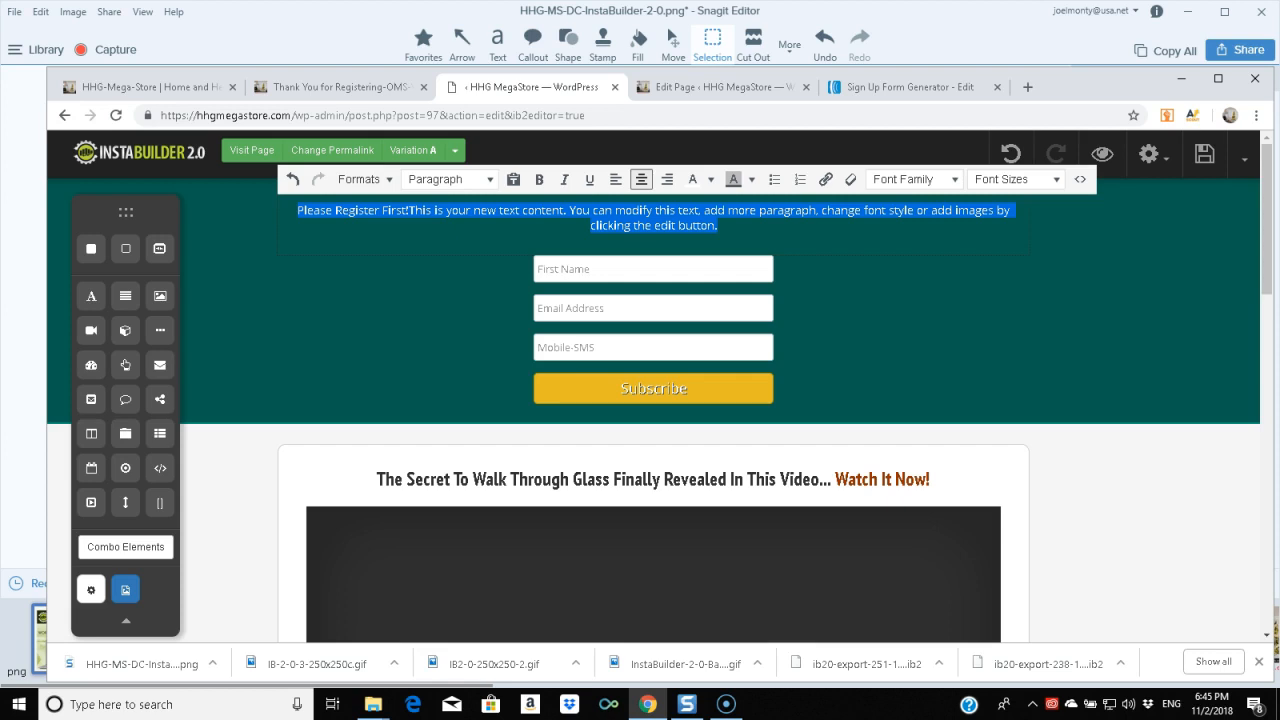
{"action": "left_click_drag", "start_coordinate": [474, 211], "coordinate": [482, 211]}
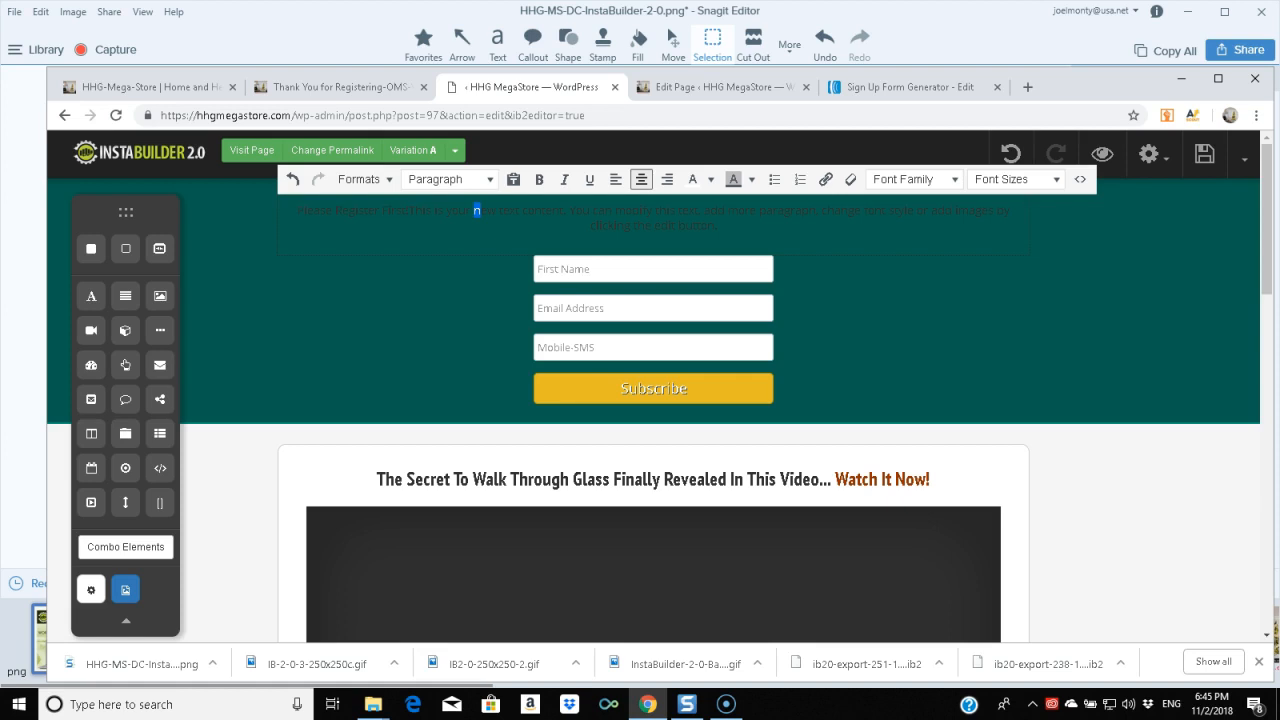
{"action": "left_click_drag", "start_coordinate": [297, 211], "coordinate": [718, 226]}
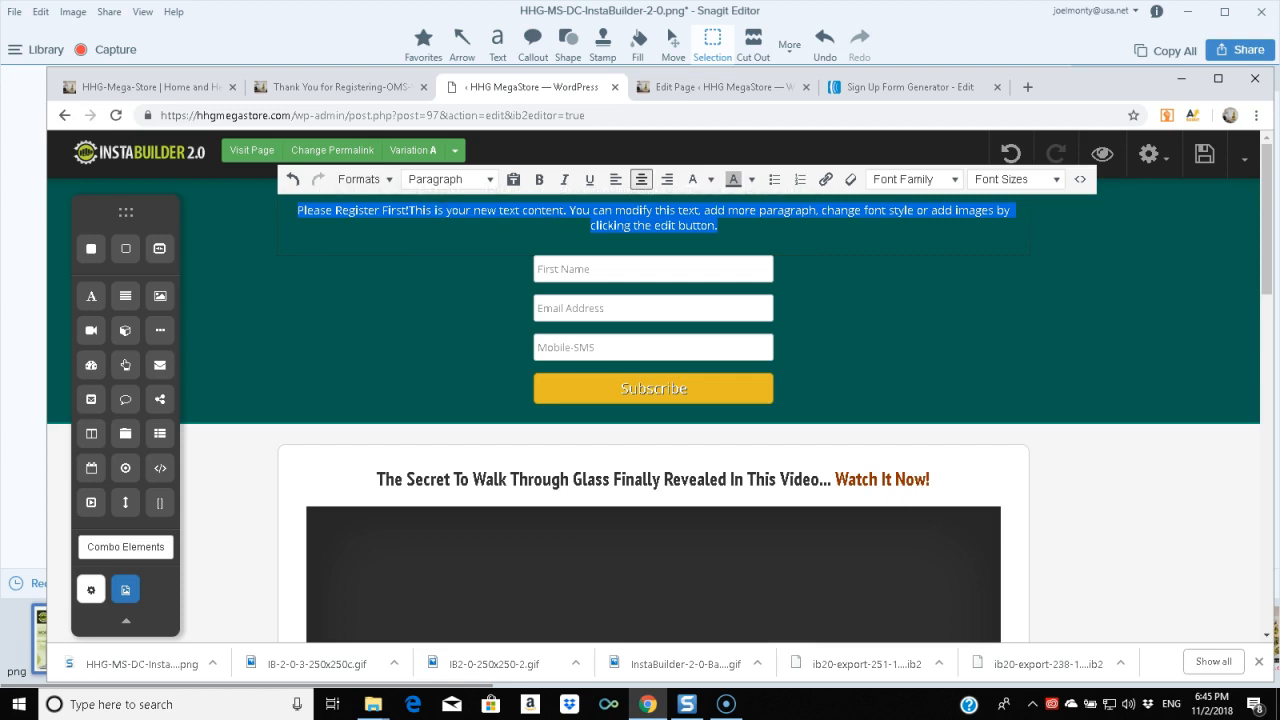
{"action": "double_click", "coordinate": [665, 225]}
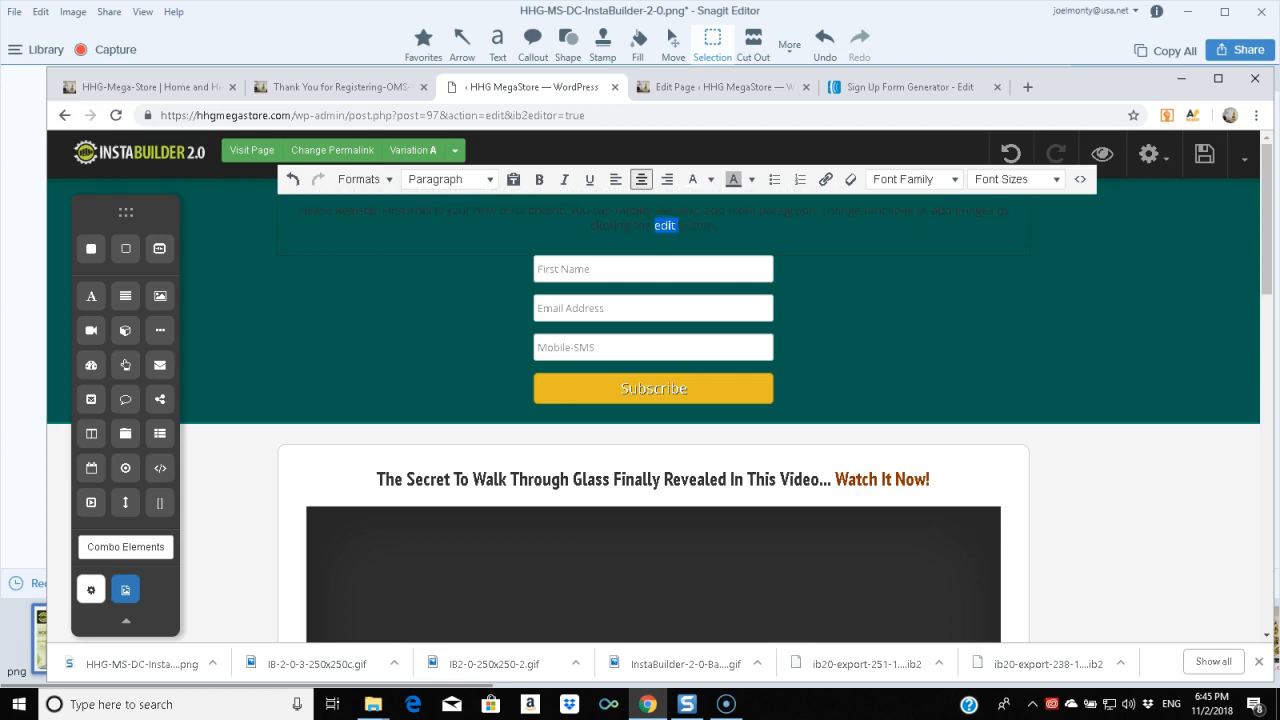
{"action": "left_click", "coordinate": [665, 225]}
{"action": "left_click_drag", "start_coordinate": [298, 211], "coordinate": [1045, 235]}
{"action": "left_click", "coordinate": [450, 179]}
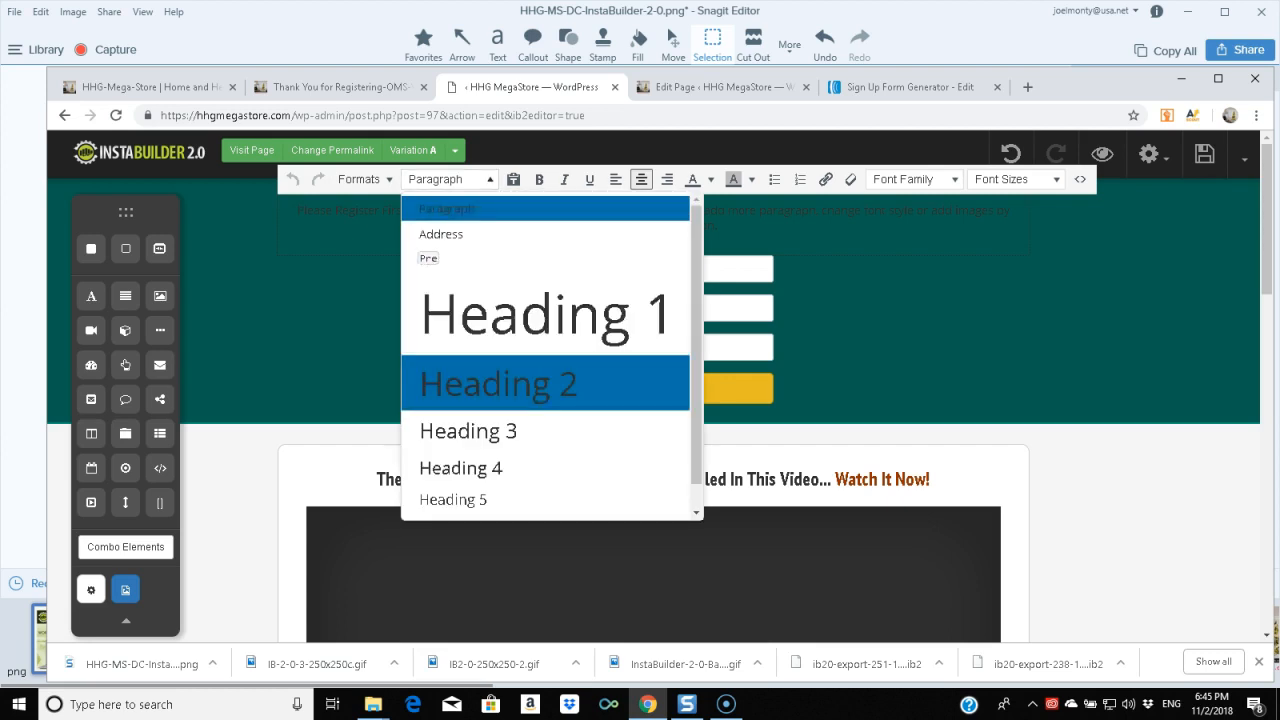
{"action": "key", "text": "Down"}
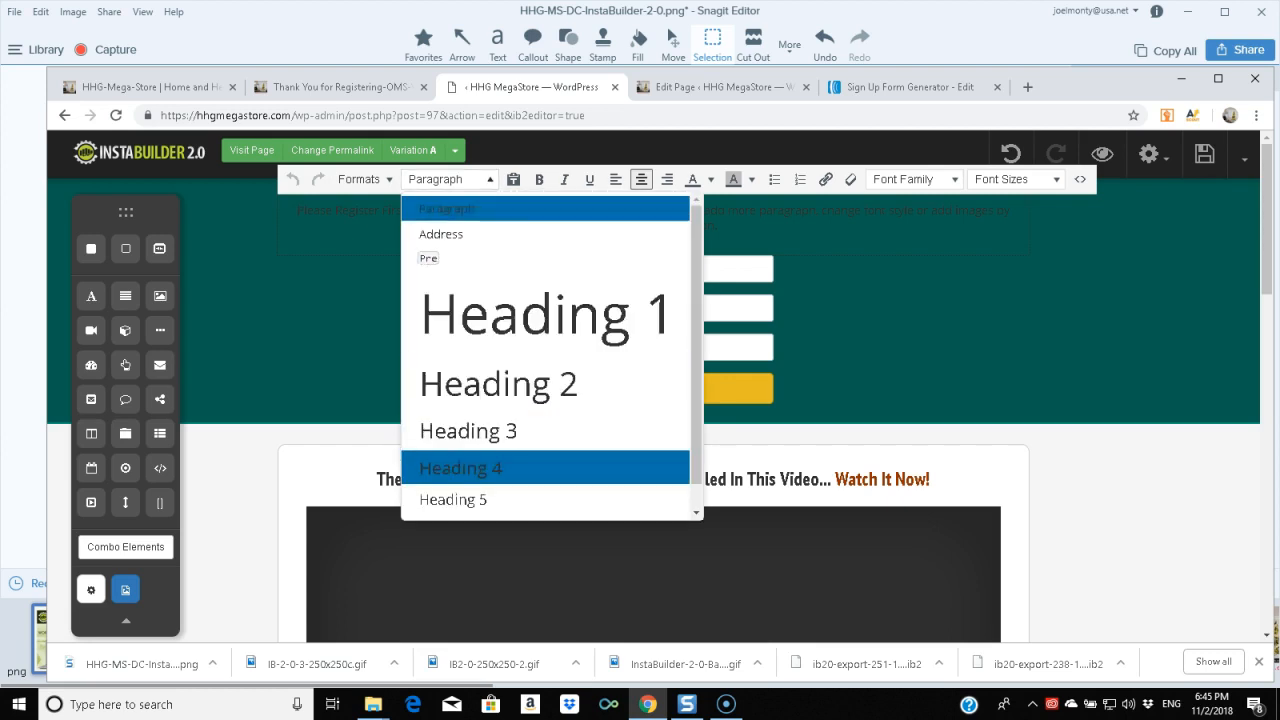
{"action": "key", "text": "Return"}
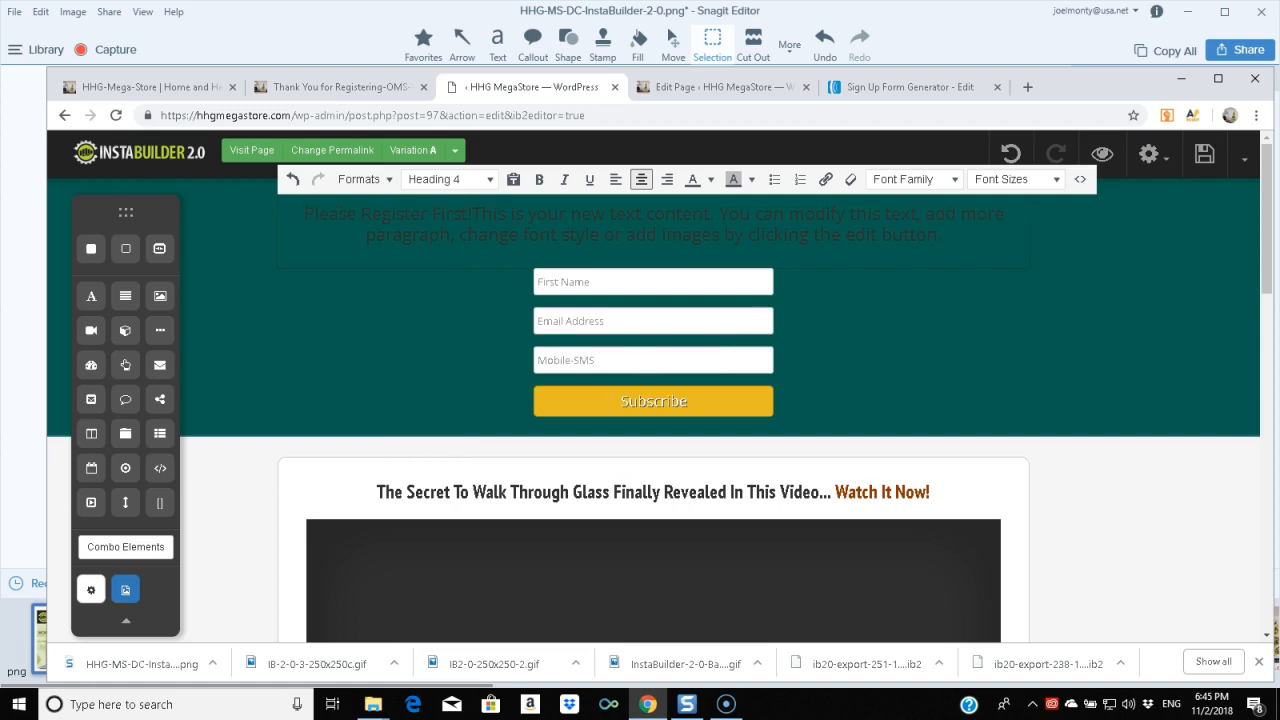
- Set the text color of the entire heading above the opt-in form to white
{"action": "left_click_drag", "start_coordinate": [943, 234], "coordinate": [304, 213]}
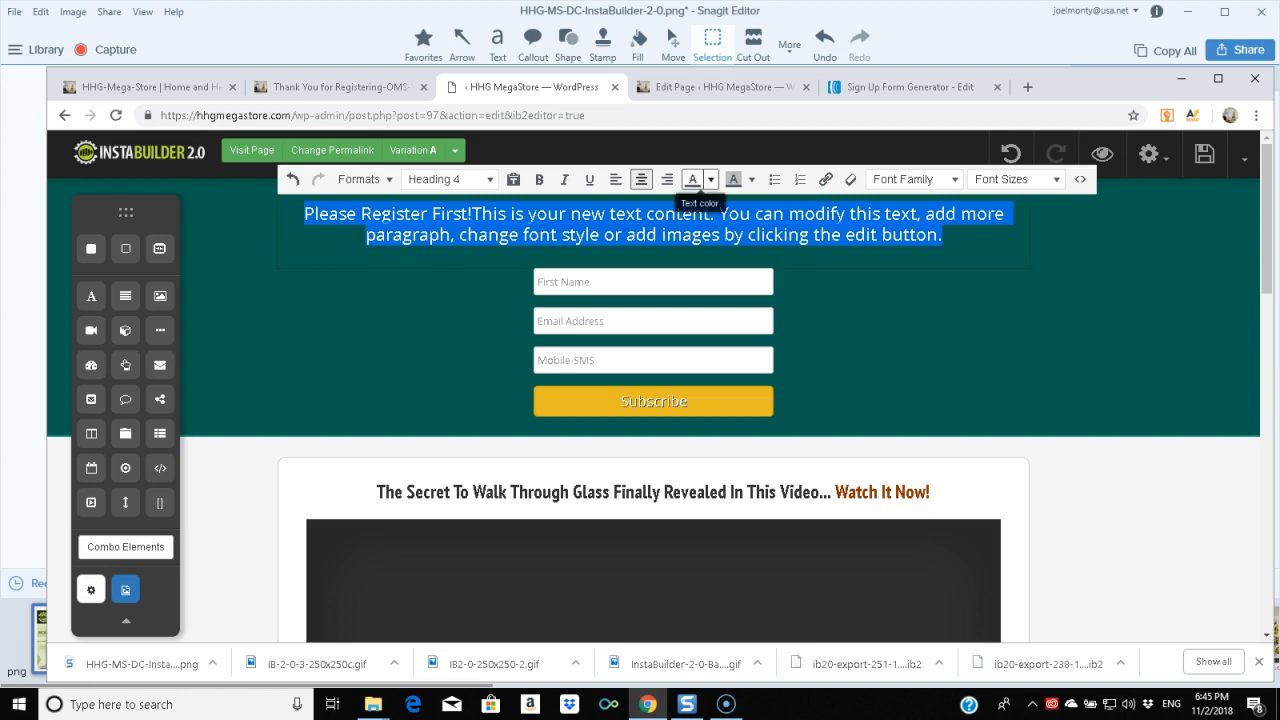
{"action": "left_click", "coordinate": [711, 179]}
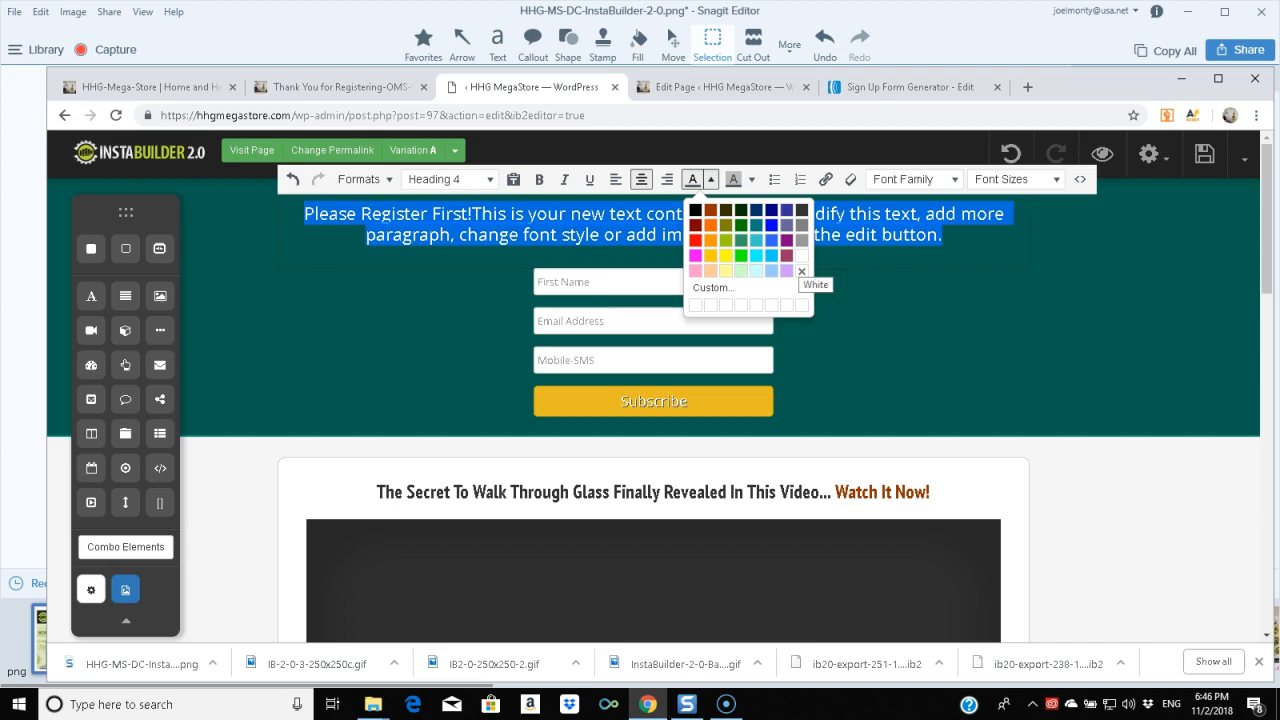
{"action": "left_click", "coordinate": [801, 271]}
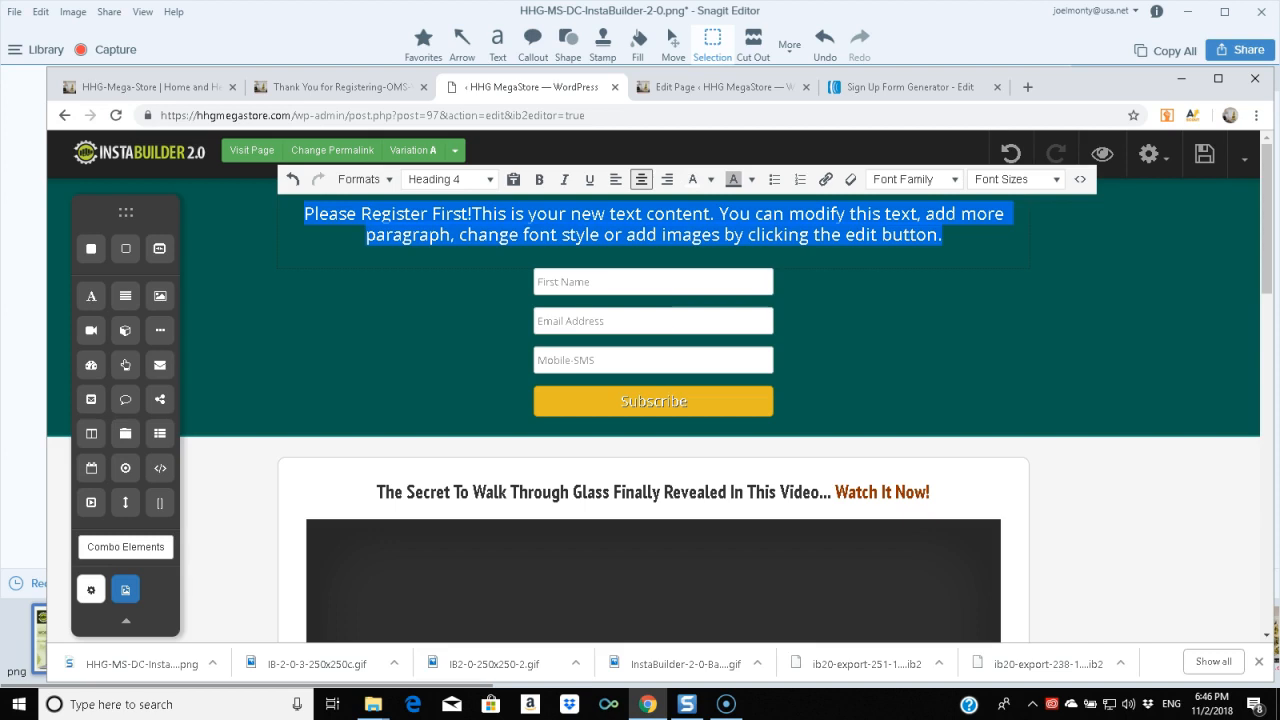
- Delete the placeholder text following "Please Register First!" and finish editing the heading
{"action": "left_click", "coordinate": [471, 213]}
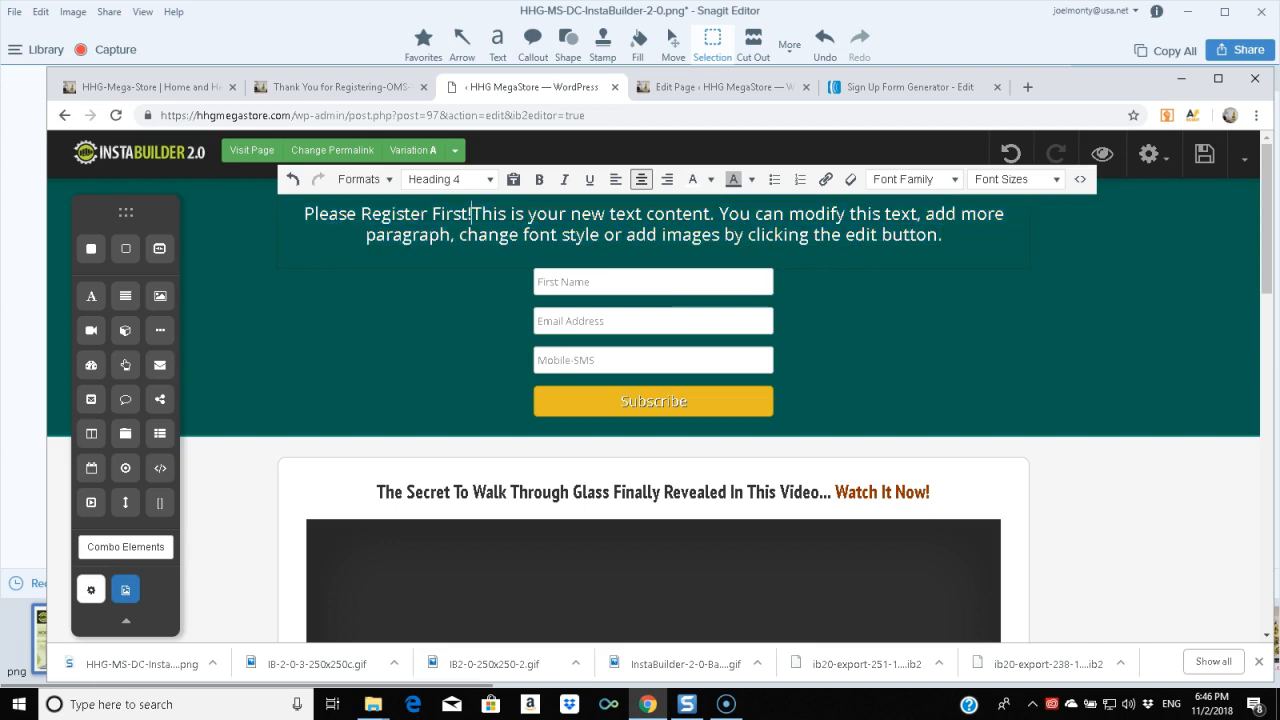
{"action": "left_click_drag", "start_coordinate": [471, 213], "coordinate": [943, 234]}
{"action": "key", "text": "BackSpace"}
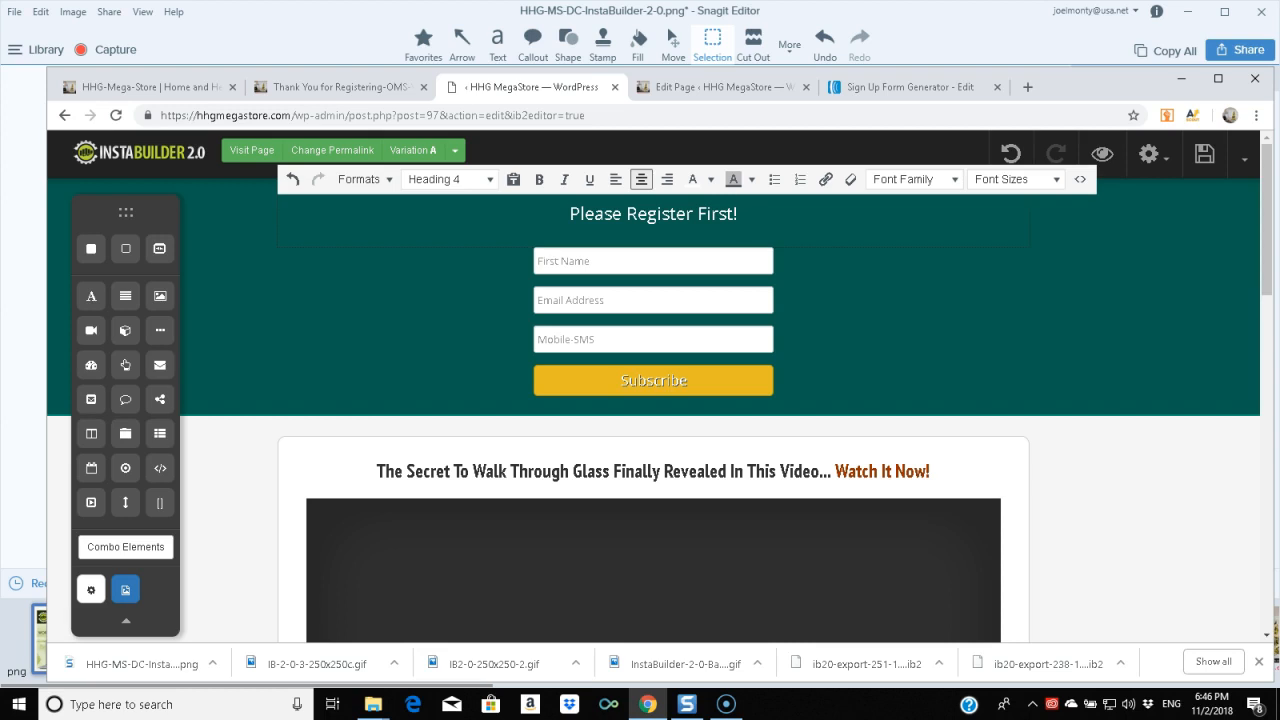
{"action": "left_click", "coordinate": [570, 213]}
{"action": "key", "text": "shift+End"}
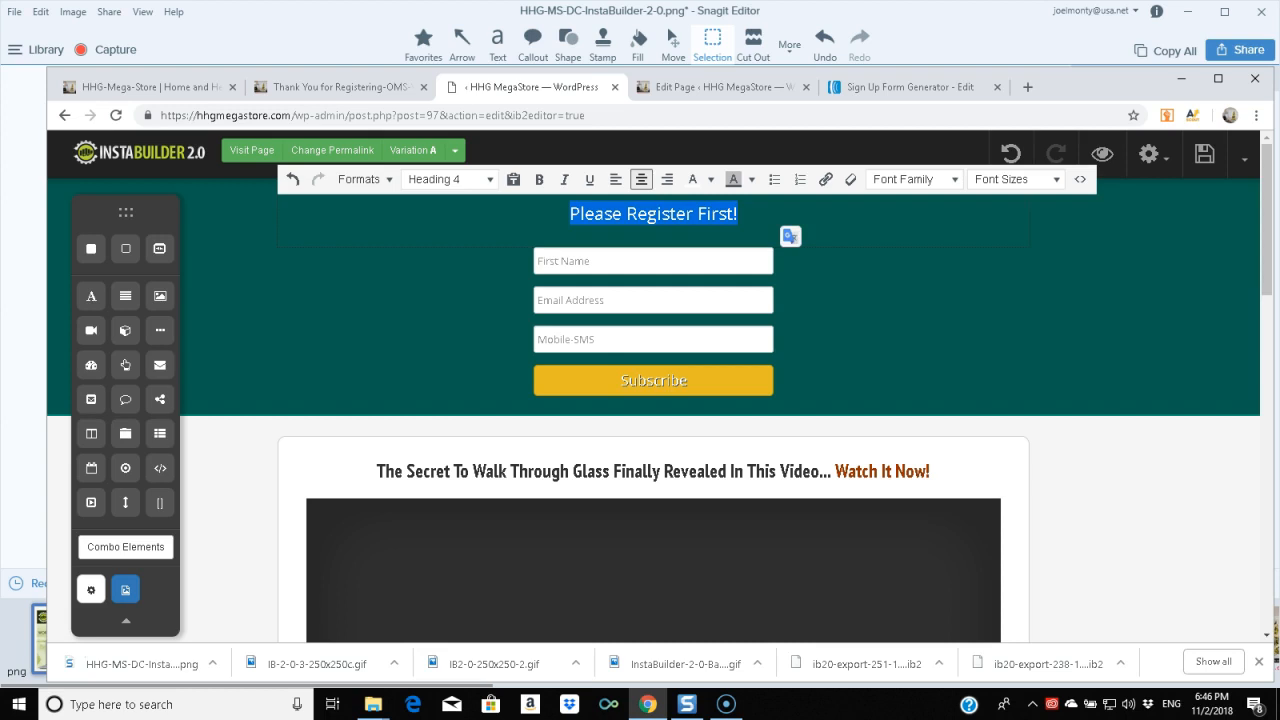
{"action": "key", "text": "End"}
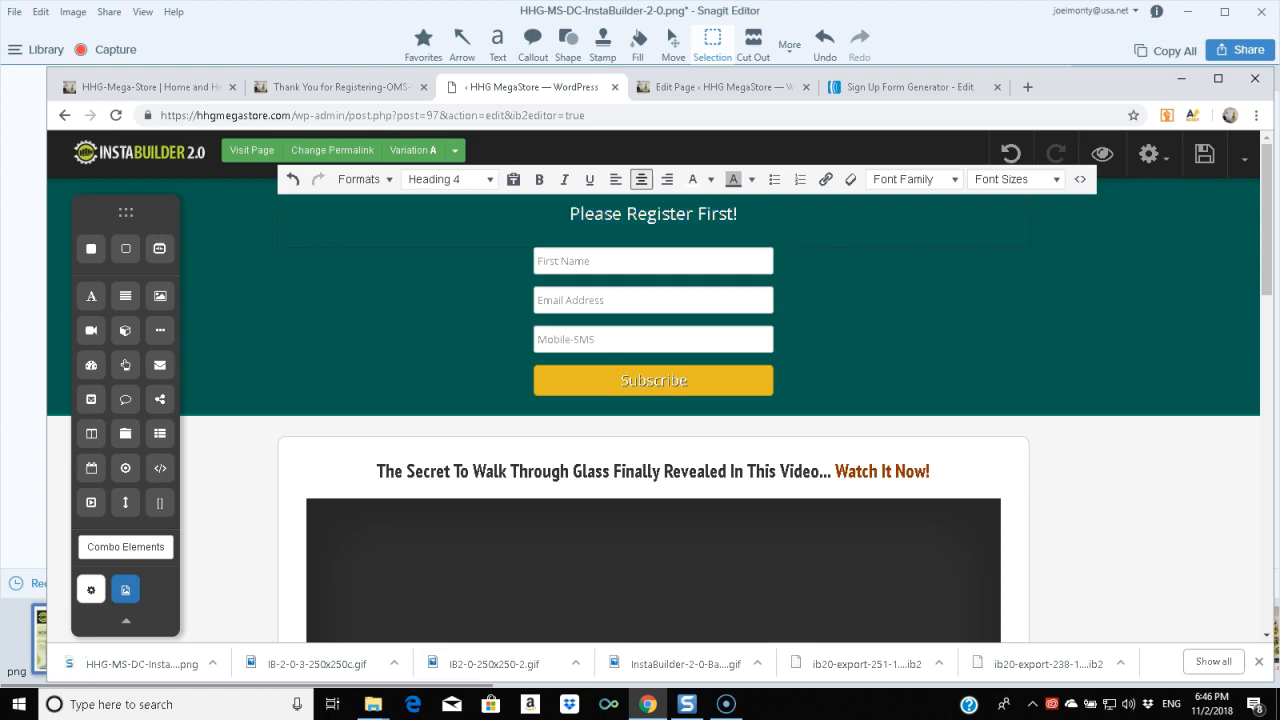
{"action": "key", "text": "Escape"}
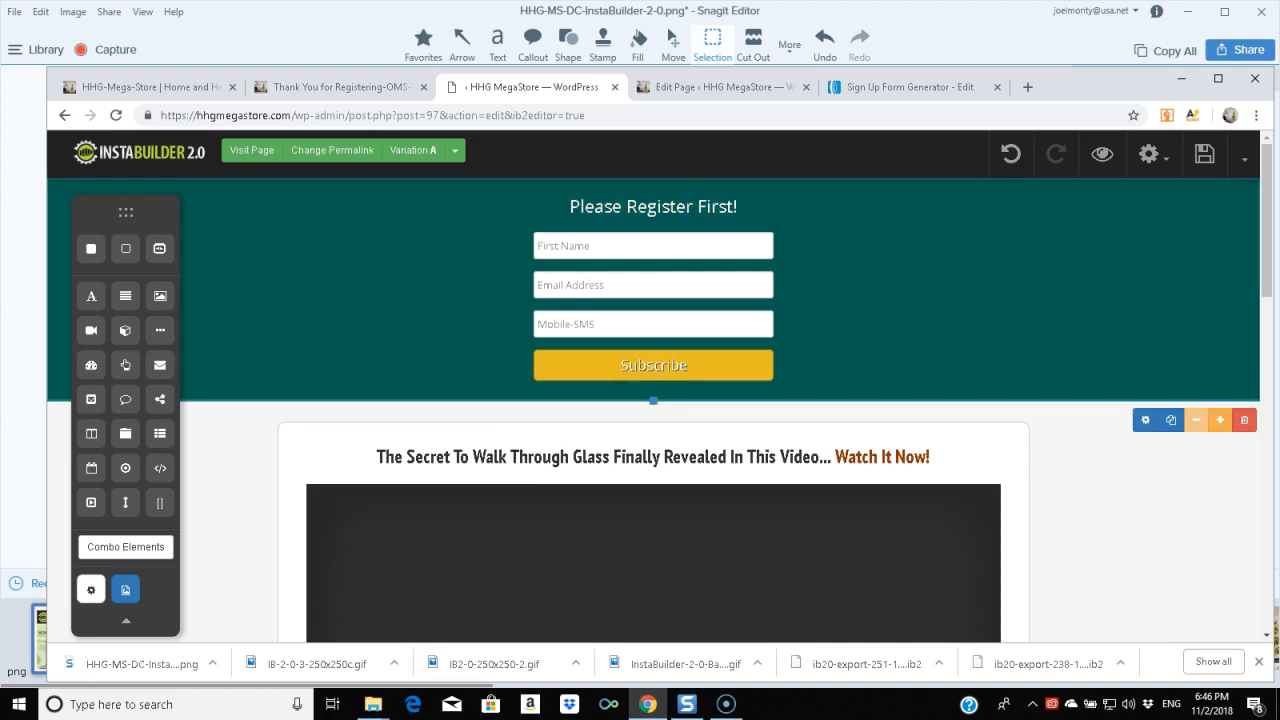
- Change the label of the header's opt-in form button to "Get Instant Access" and make it bold
{"action": "left_click", "coordinate": [653, 365]}
{"action": "left_click", "coordinate": [627, 400]}
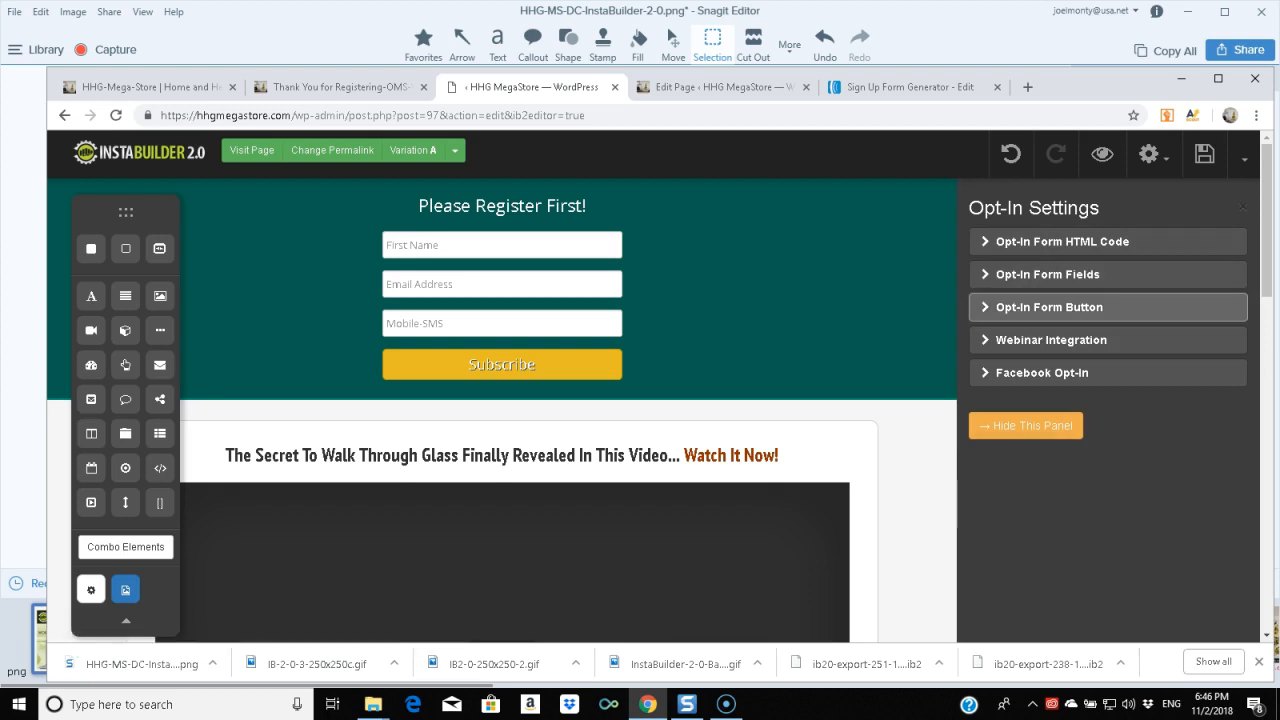
{"action": "left_click", "coordinate": [1000, 307]}
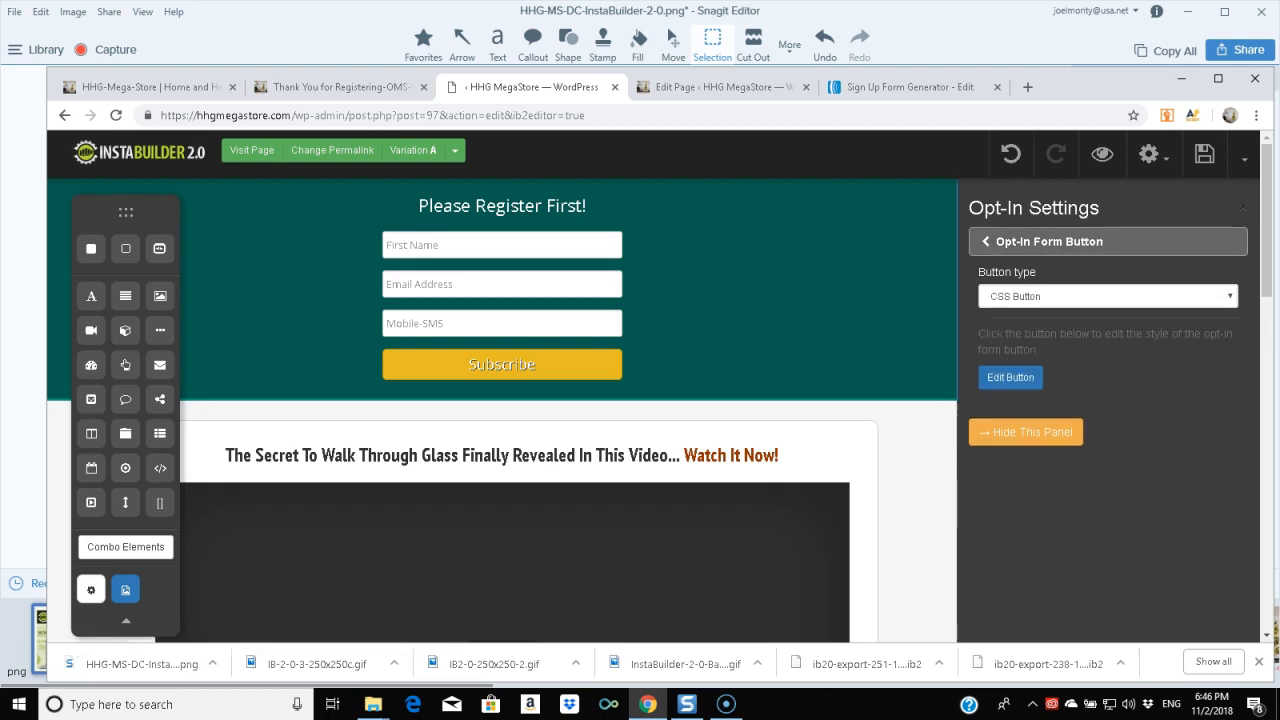
{"action": "left_click", "coordinate": [1010, 377]}
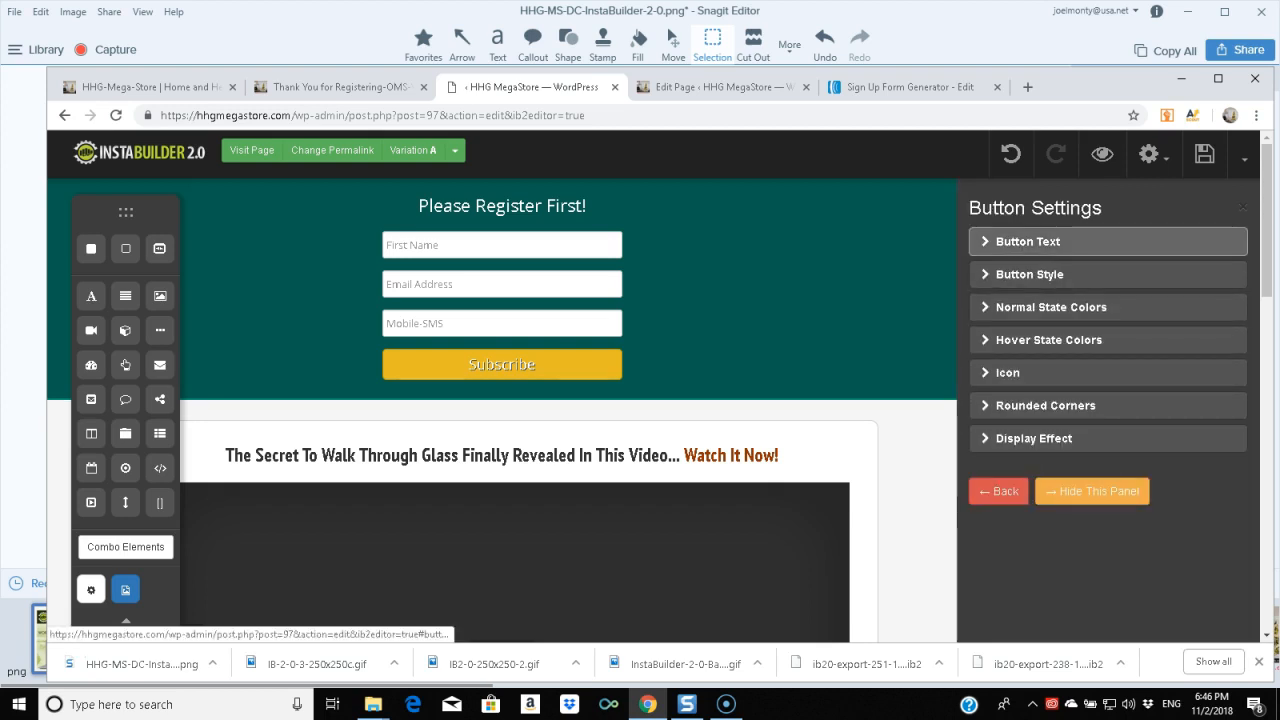
{"action": "left_click", "coordinate": [1020, 243]}
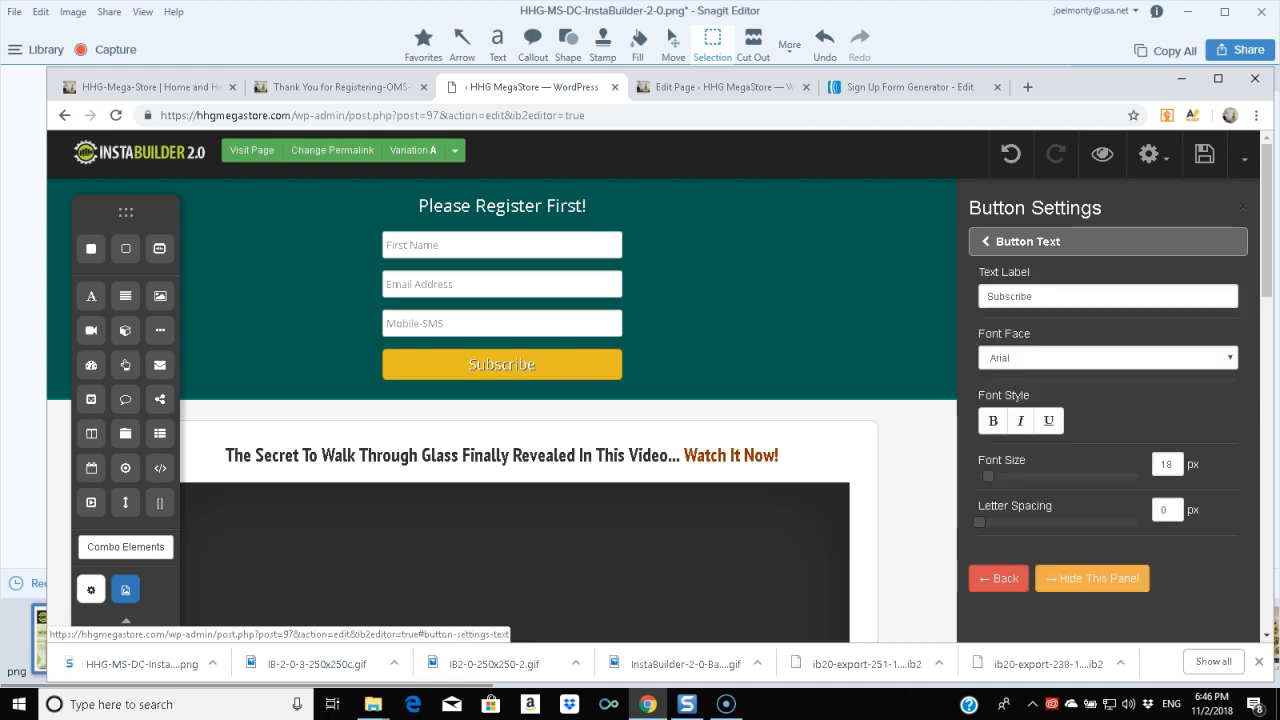
{"action": "left_click_drag", "start_coordinate": [1040, 296], "coordinate": [986, 296]}
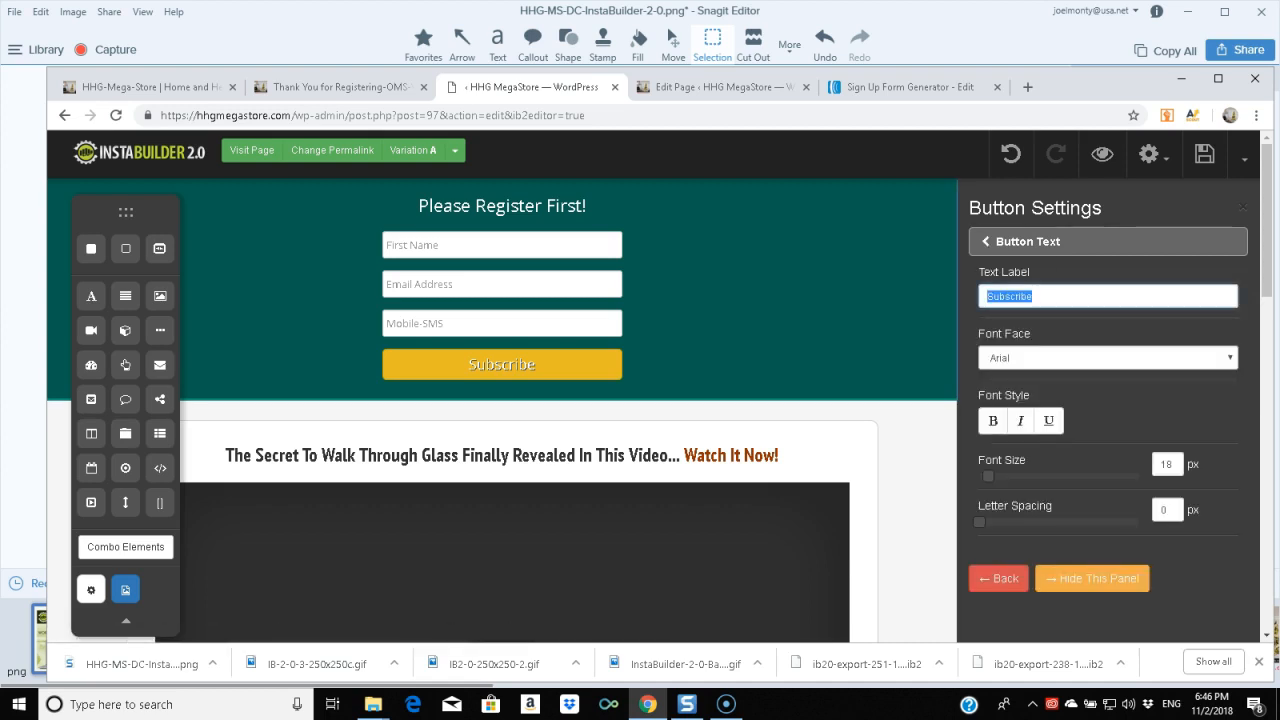
{"action": "type", "text": "Get I"}
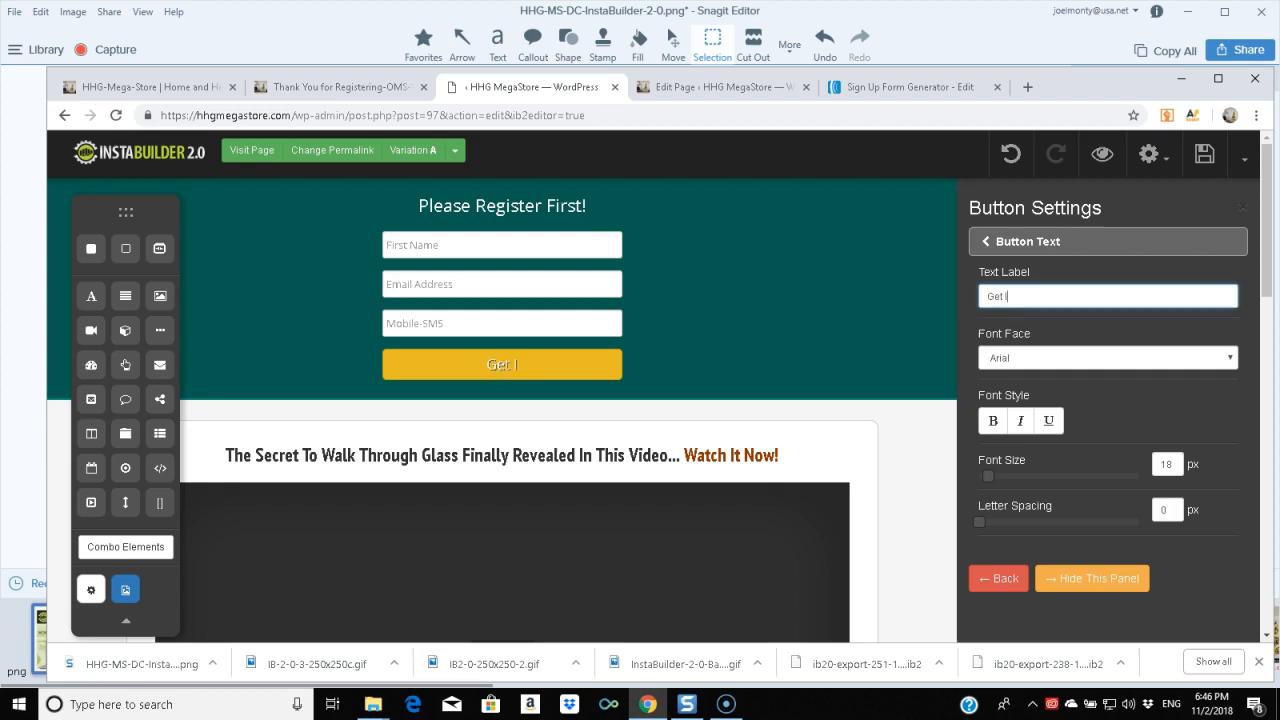
{"action": "type", "text": "nstant Access"}
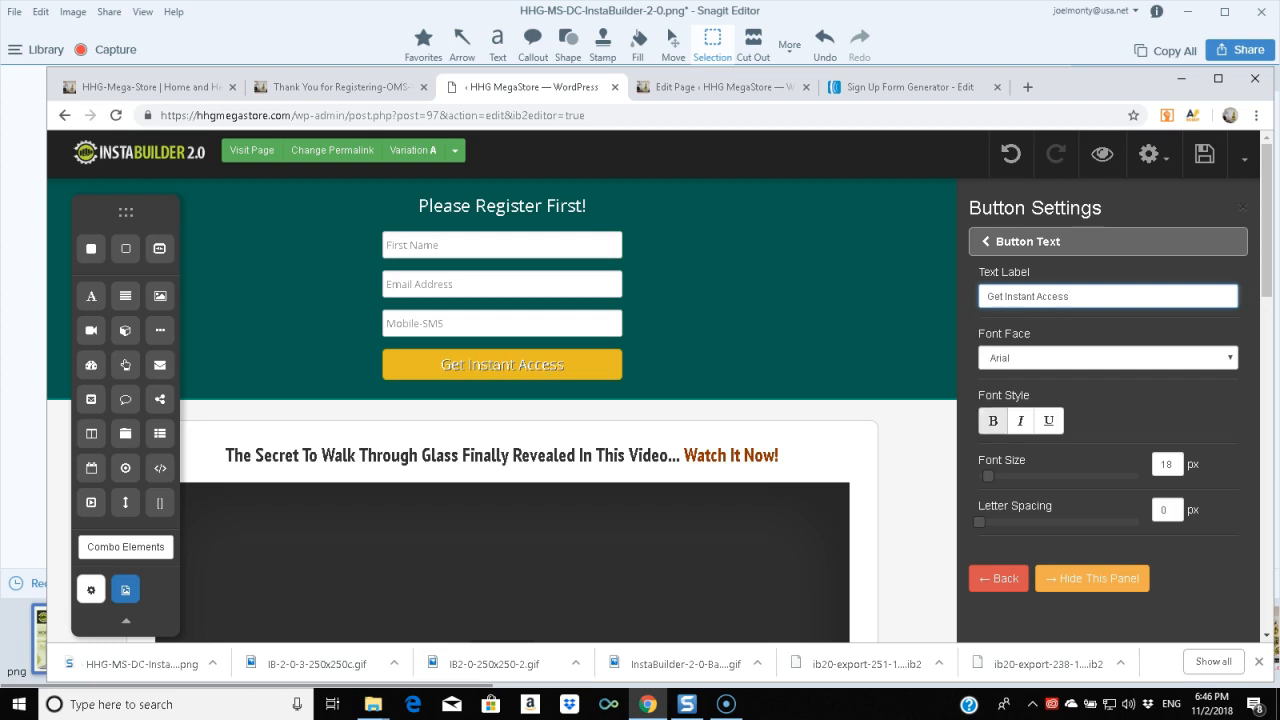
{"action": "left_click", "coordinate": [993, 420]}
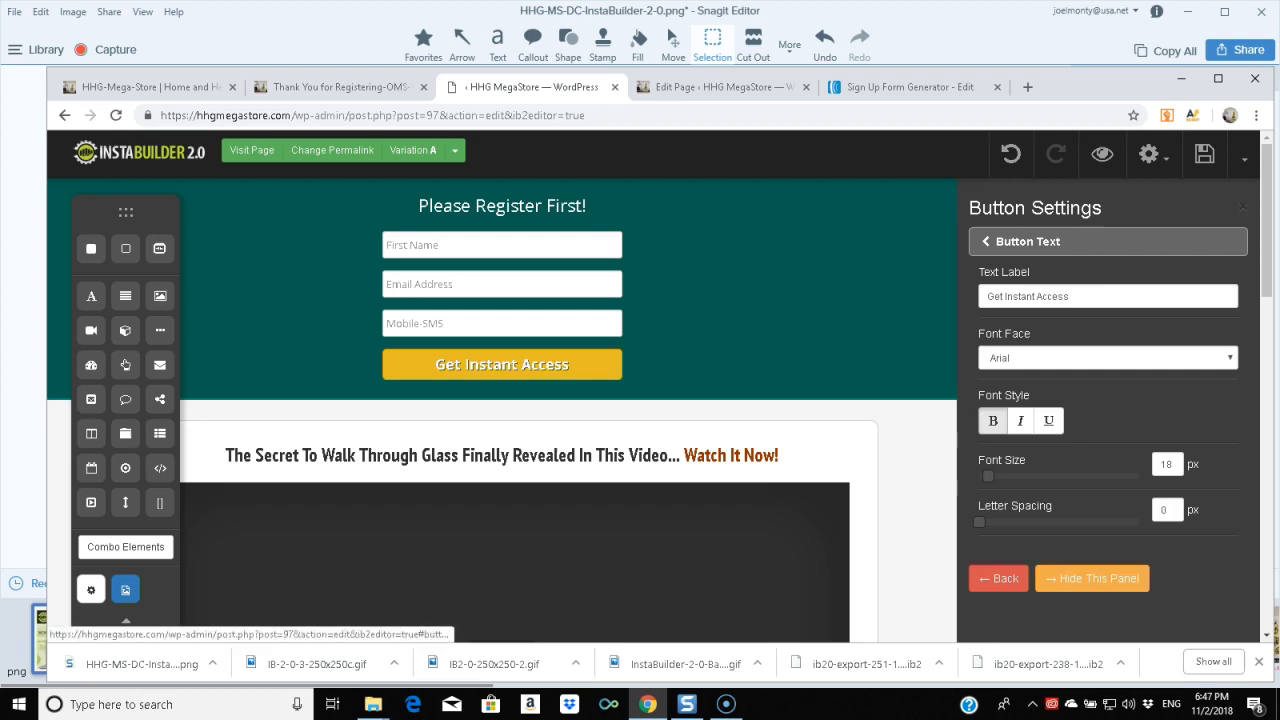
{"action": "left_click", "coordinate": [1005, 246]}
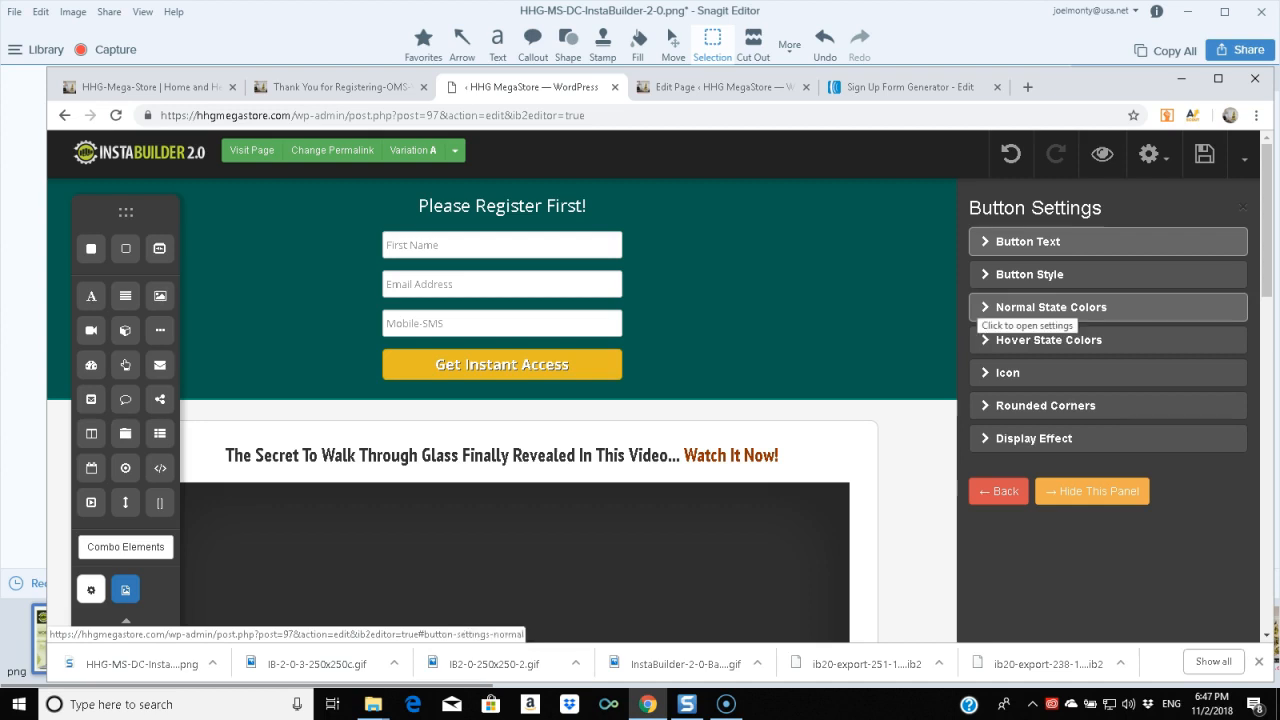
- Set the opt-in button's normal-state color to the tan preset #c09853
{"action": "left_click", "coordinate": [1000, 306]}
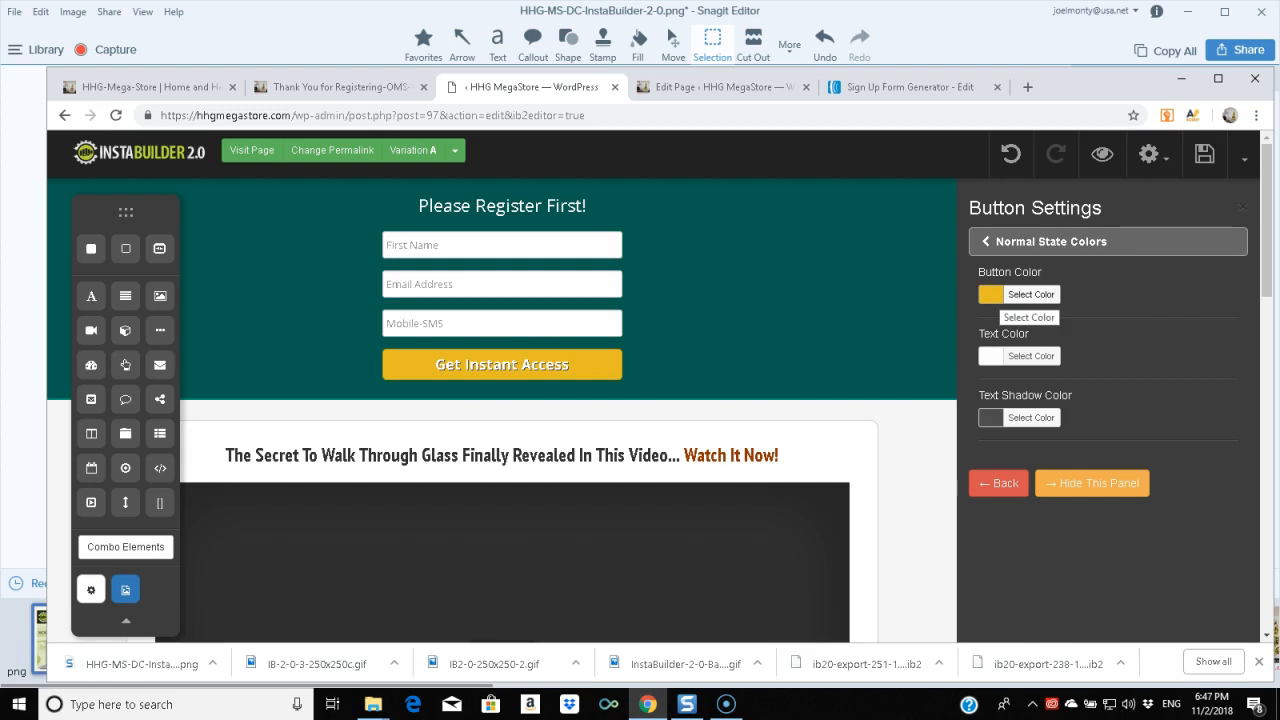
{"action": "left_click", "coordinate": [1031, 294]}
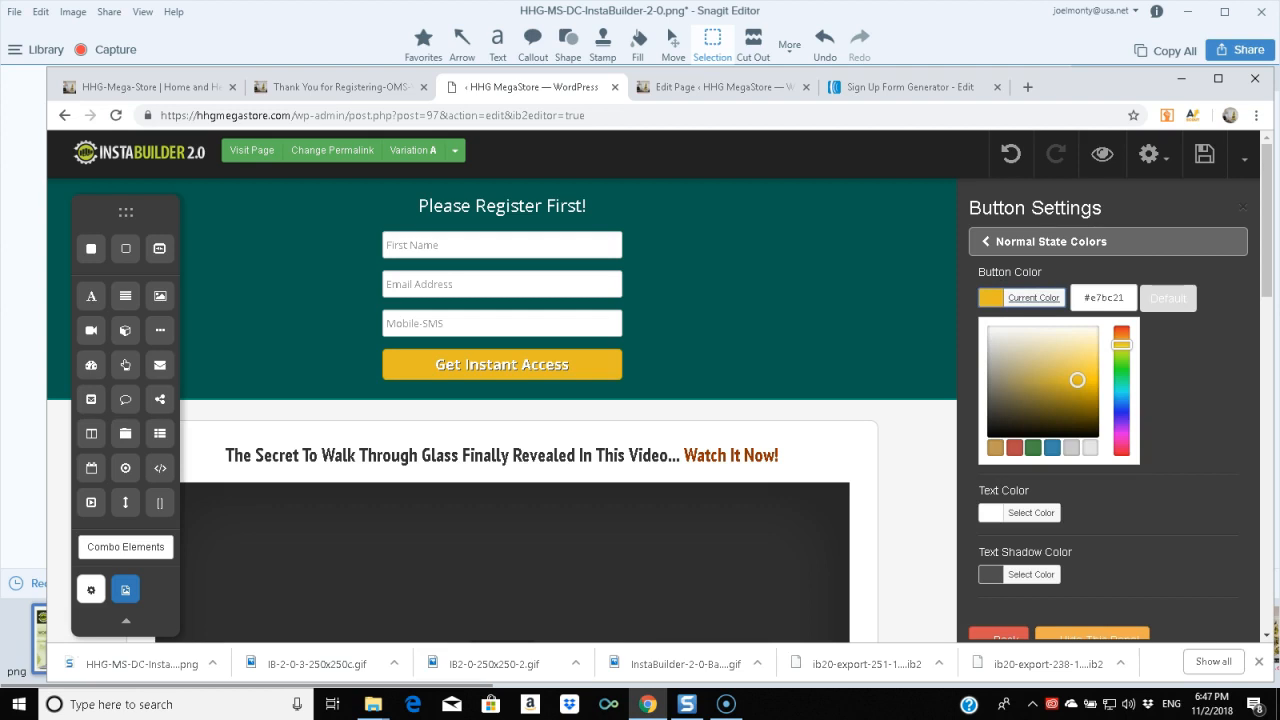
{"action": "left_click", "coordinate": [995, 448]}
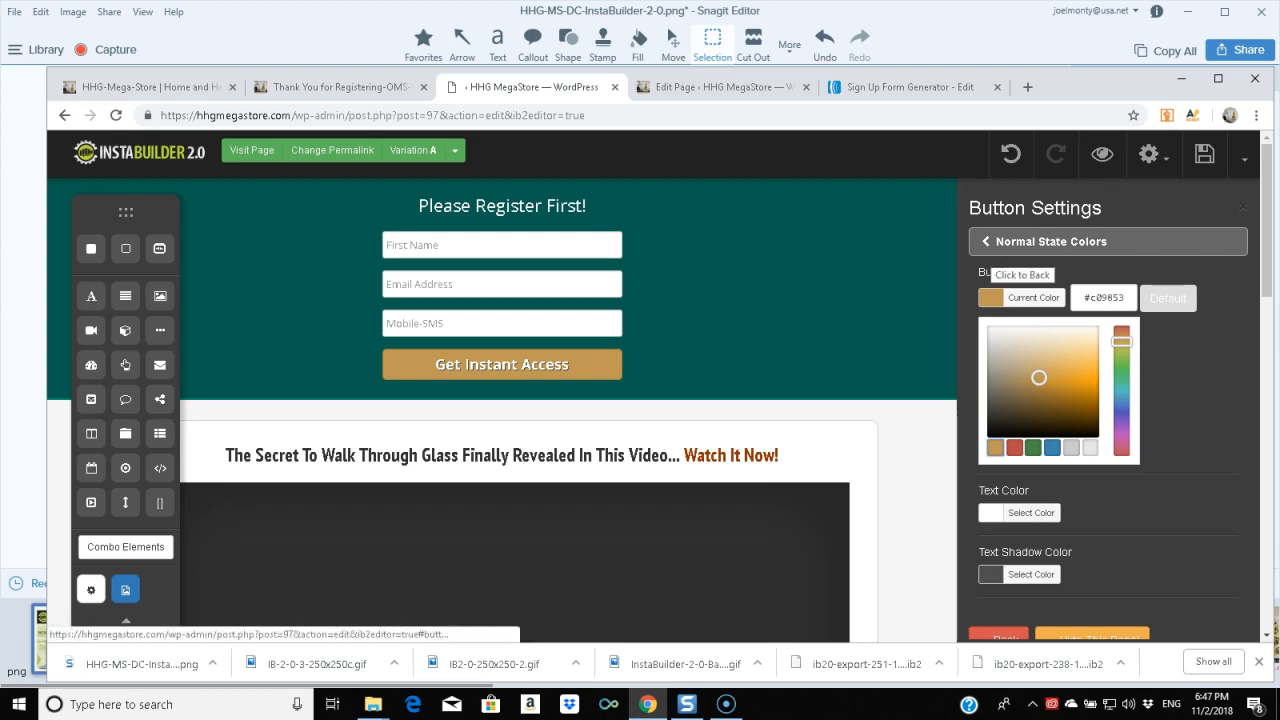
{"action": "left_click", "coordinate": [1010, 245]}
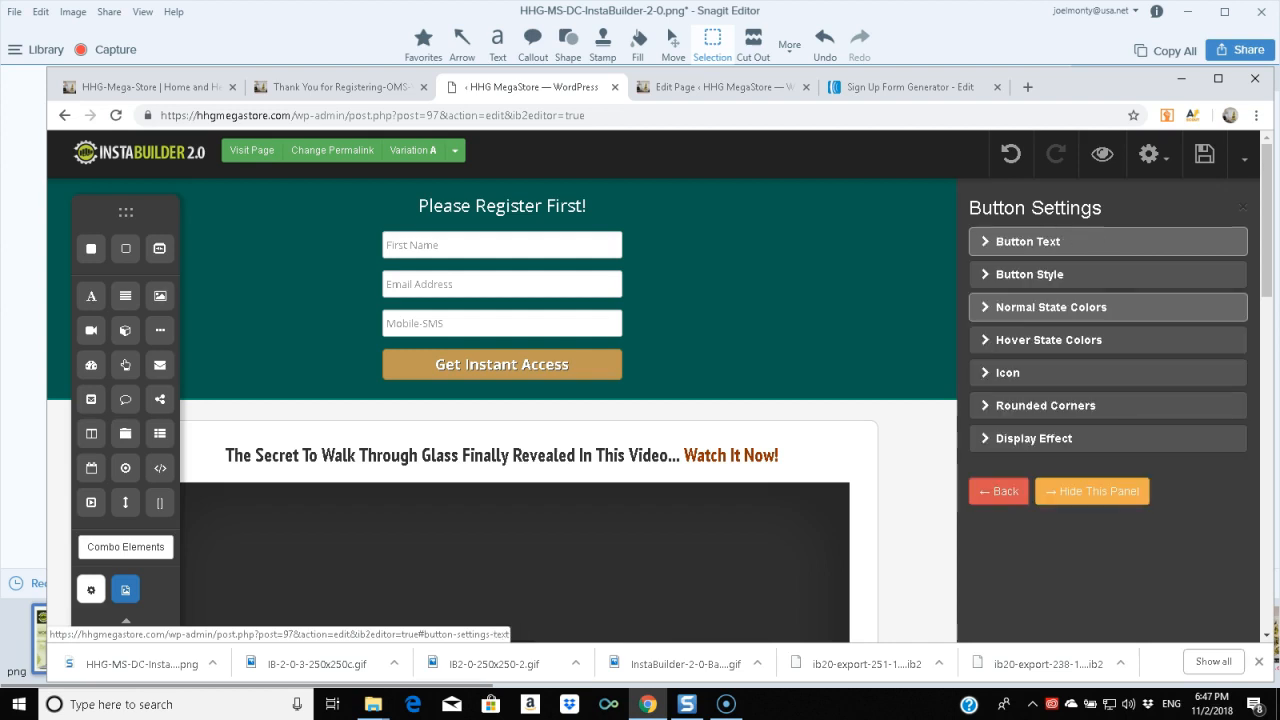
- Set the opt-in button's hover-state color to the red preset #b94a48 and hide the button settings
{"action": "left_click", "coordinate": [1049, 340]}
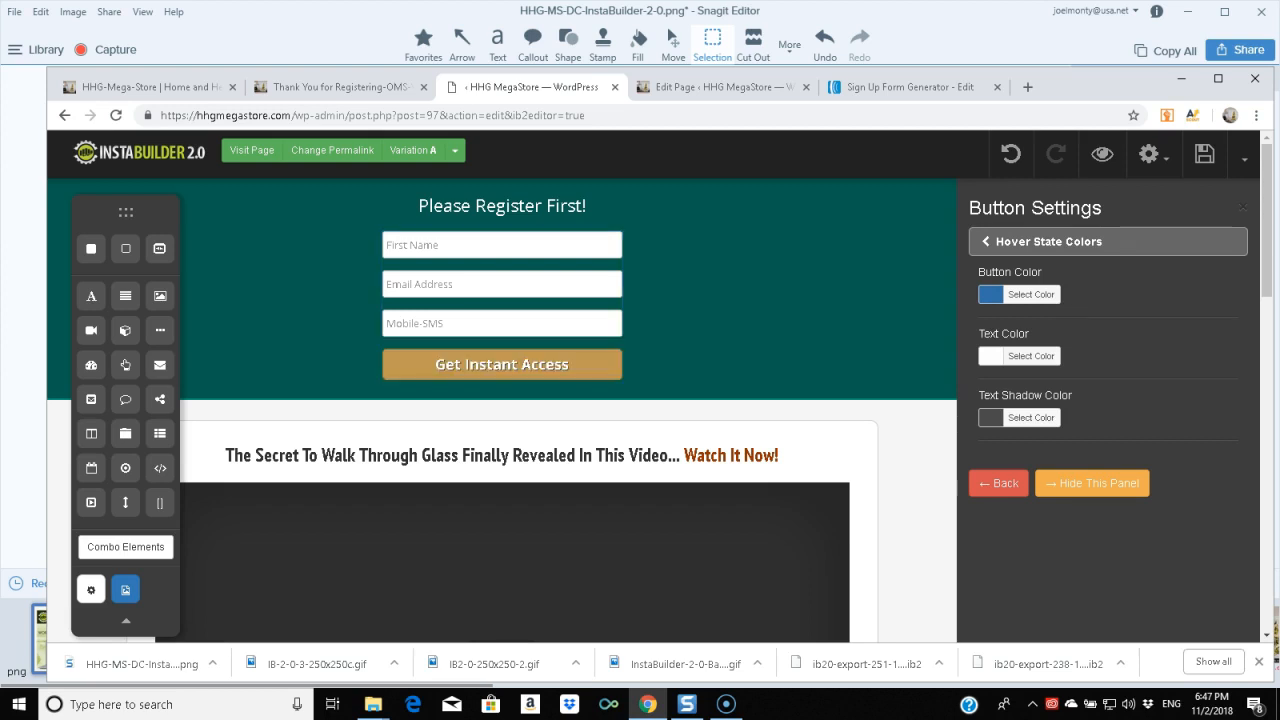
{"action": "left_click", "coordinate": [1031, 294]}
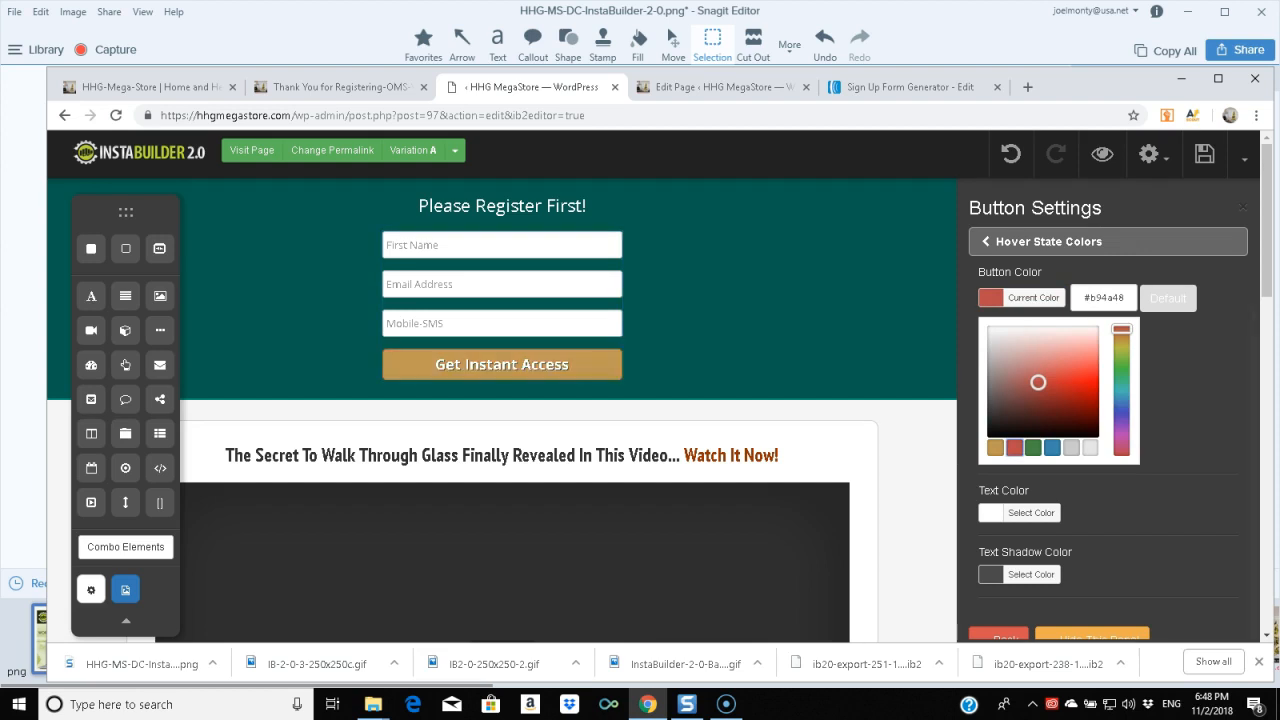
{"action": "scroll", "coordinate": [502, 400], "scroll_direction": "down", "scroll_amount": 1}
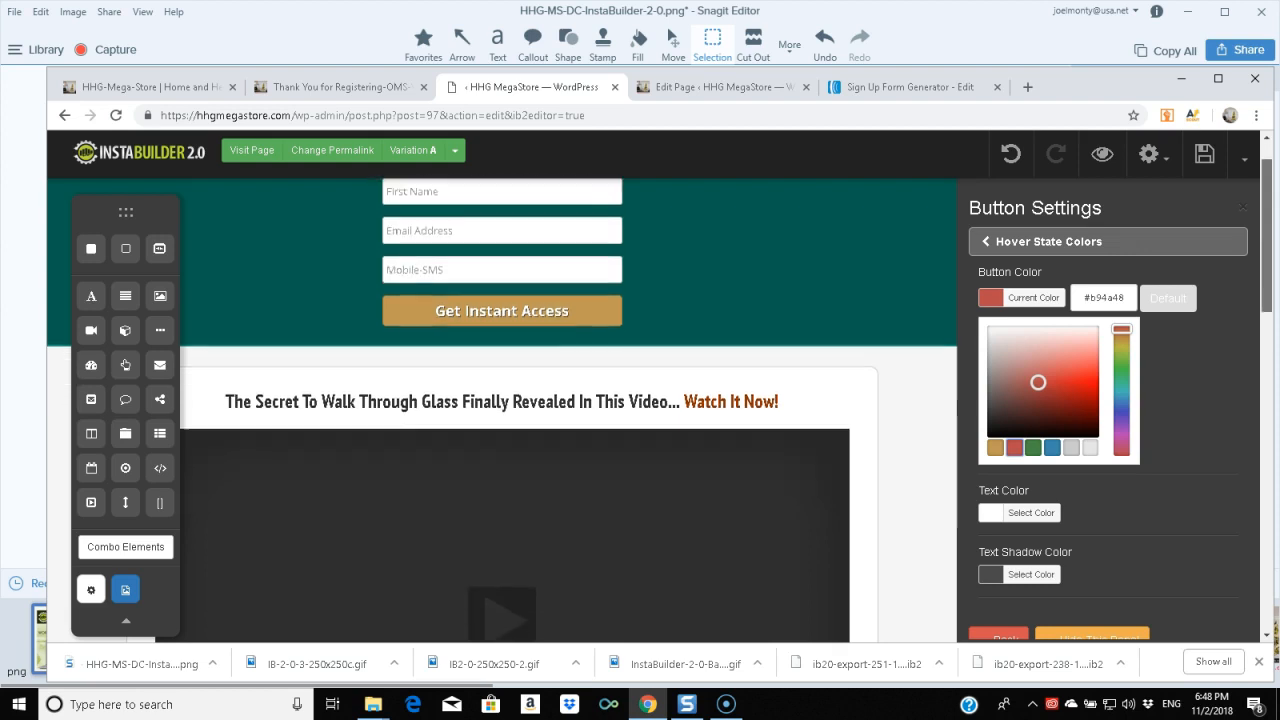
{"action": "left_click", "coordinate": [1048, 242]}
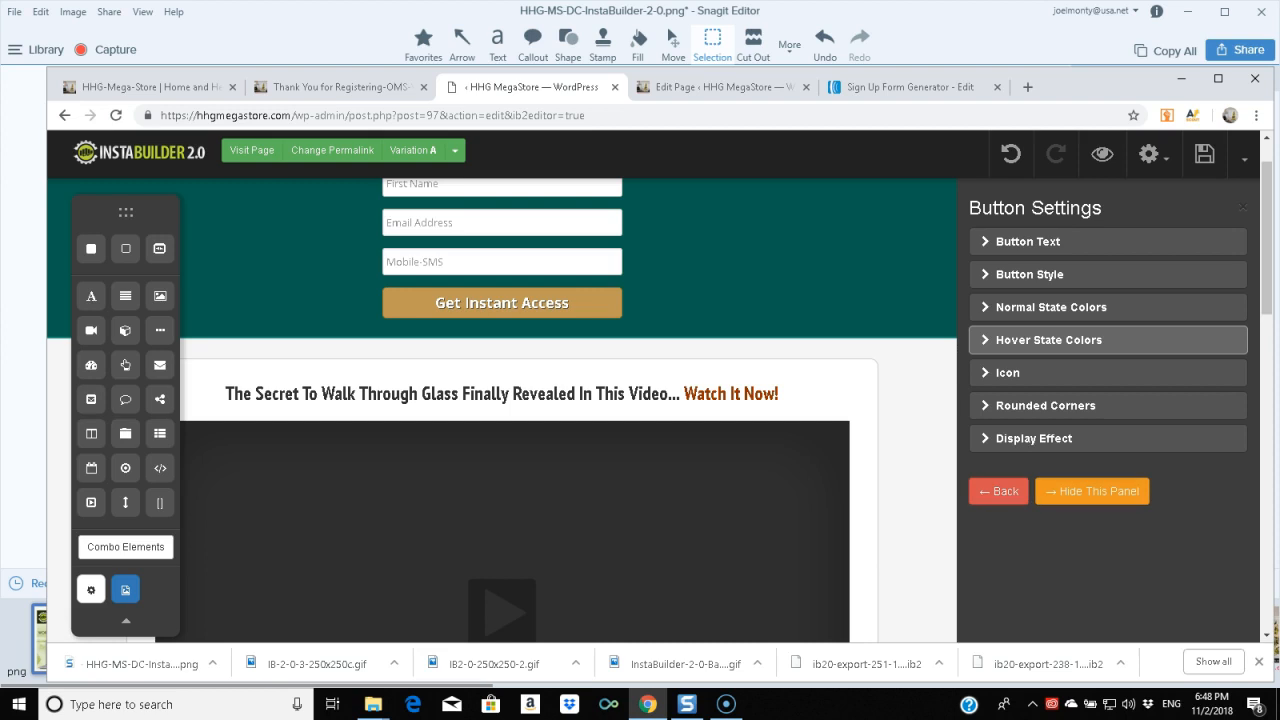
{"action": "left_click", "coordinate": [1092, 491]}
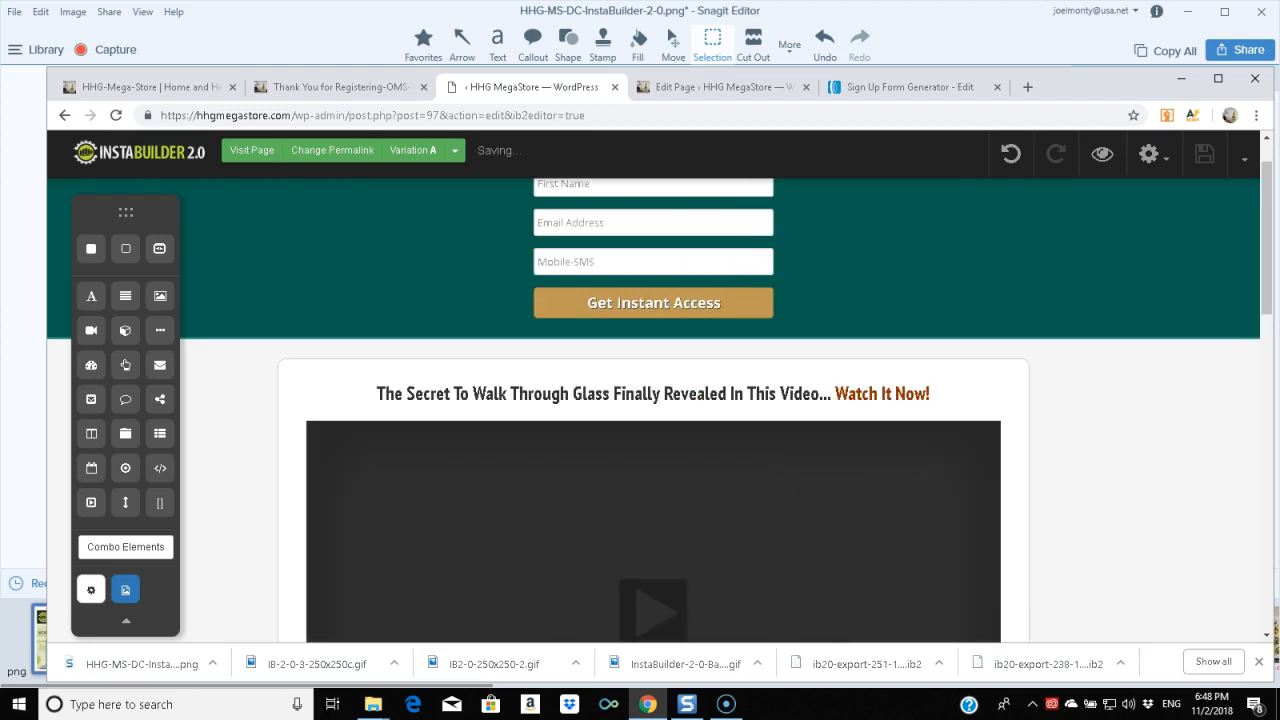
- Edit the copyright text in the page footer, replacing the year with 2018 after "(c)"
{"action": "scroll", "coordinate": [653, 400], "scroll_direction": "up", "scroll_amount": 1}
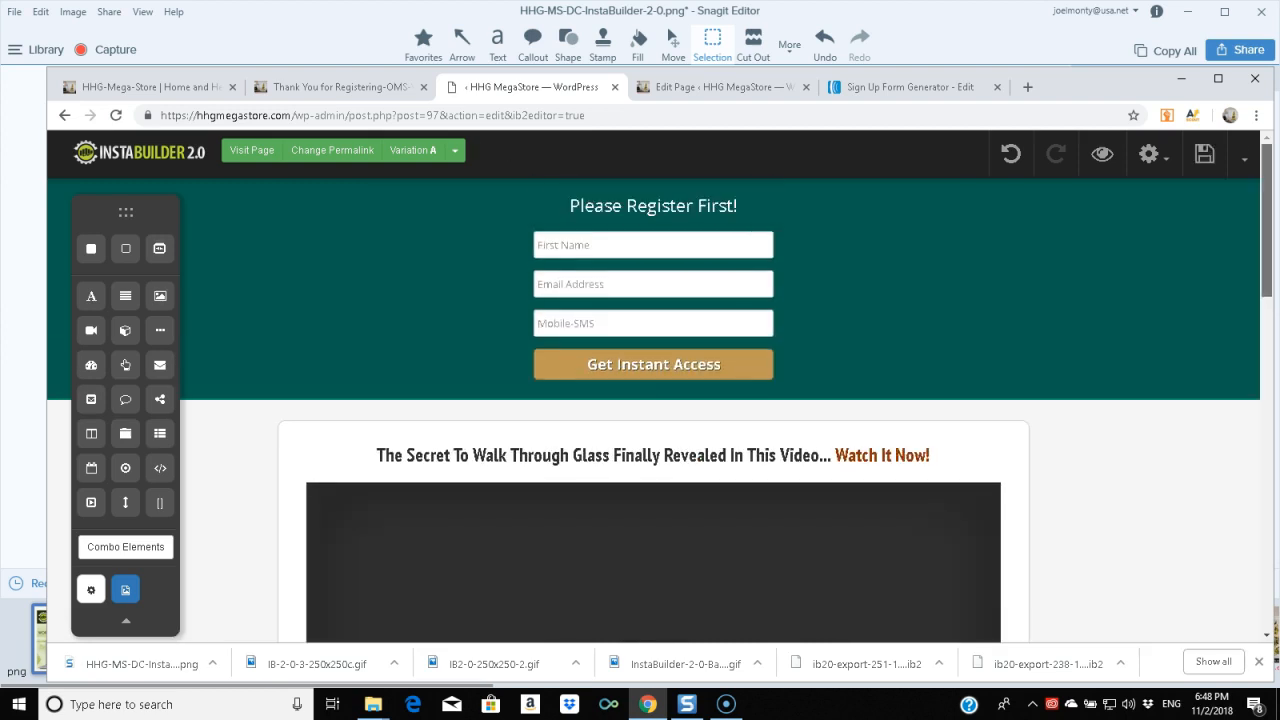
{"action": "scroll", "coordinate": [653, 400], "scroll_direction": "down", "scroll_amount": 5}
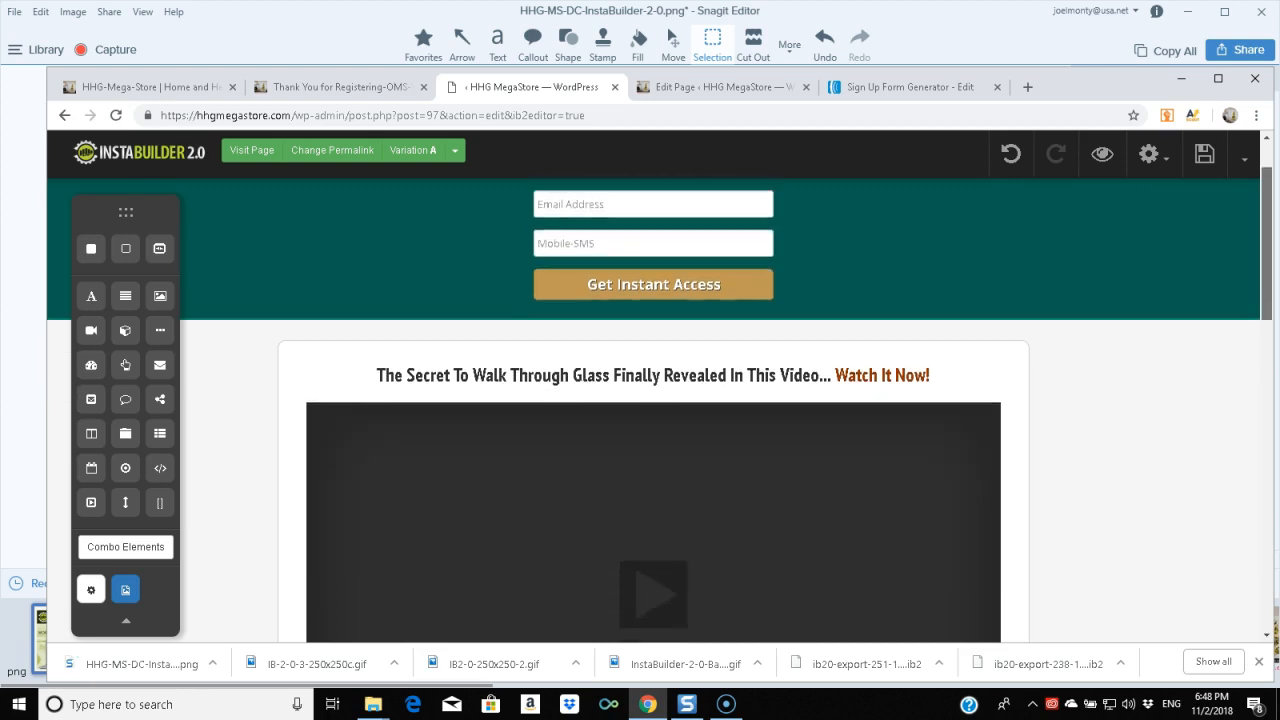
{"action": "scroll", "coordinate": [653, 400], "scroll_direction": "down", "scroll_amount": 7}
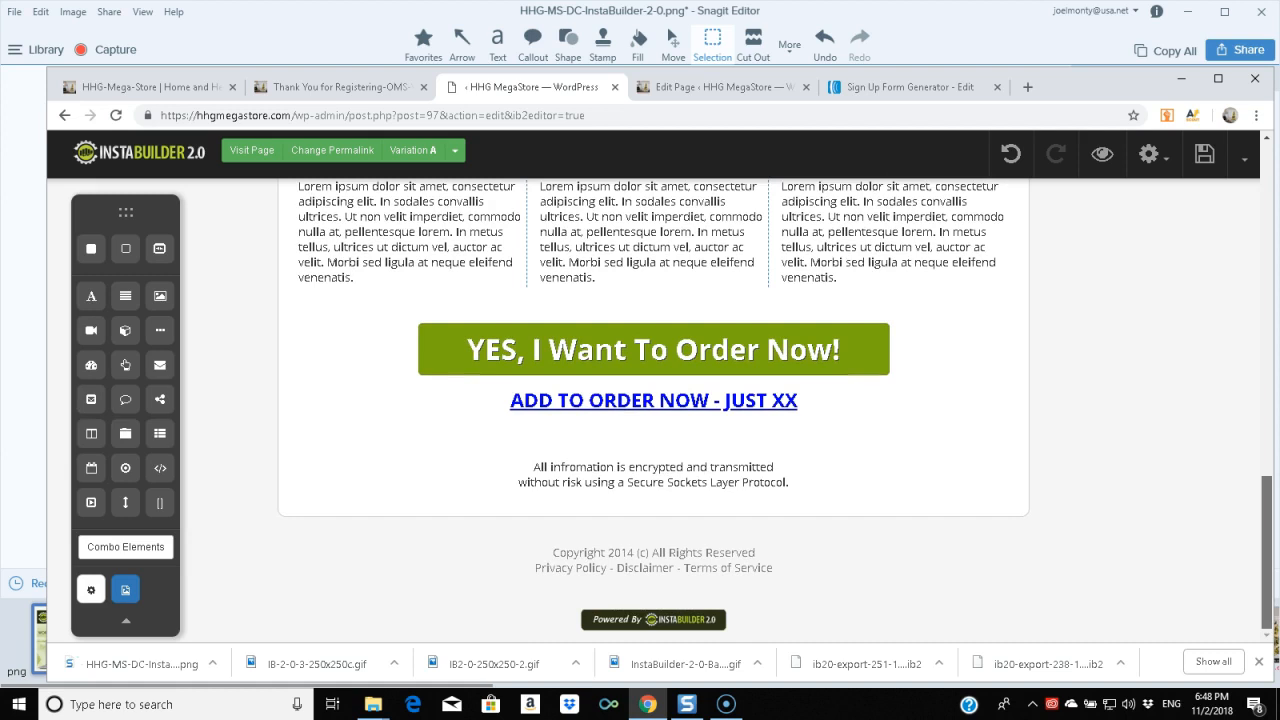
{"action": "scroll", "coordinate": [653, 400], "scroll_direction": "up", "scroll_amount": 1}
{"action": "scroll", "coordinate": [653, 400], "scroll_direction": "down", "scroll_amount": 1}
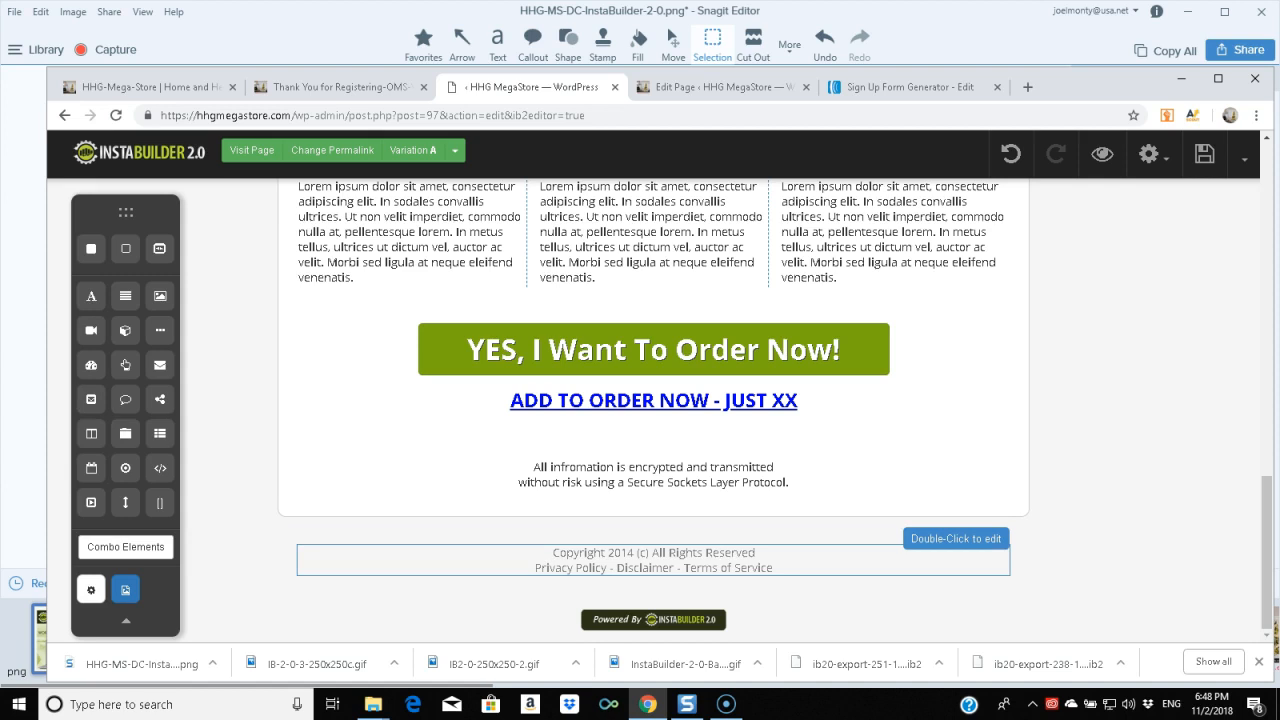
{"action": "double_click", "coordinate": [553, 553]}
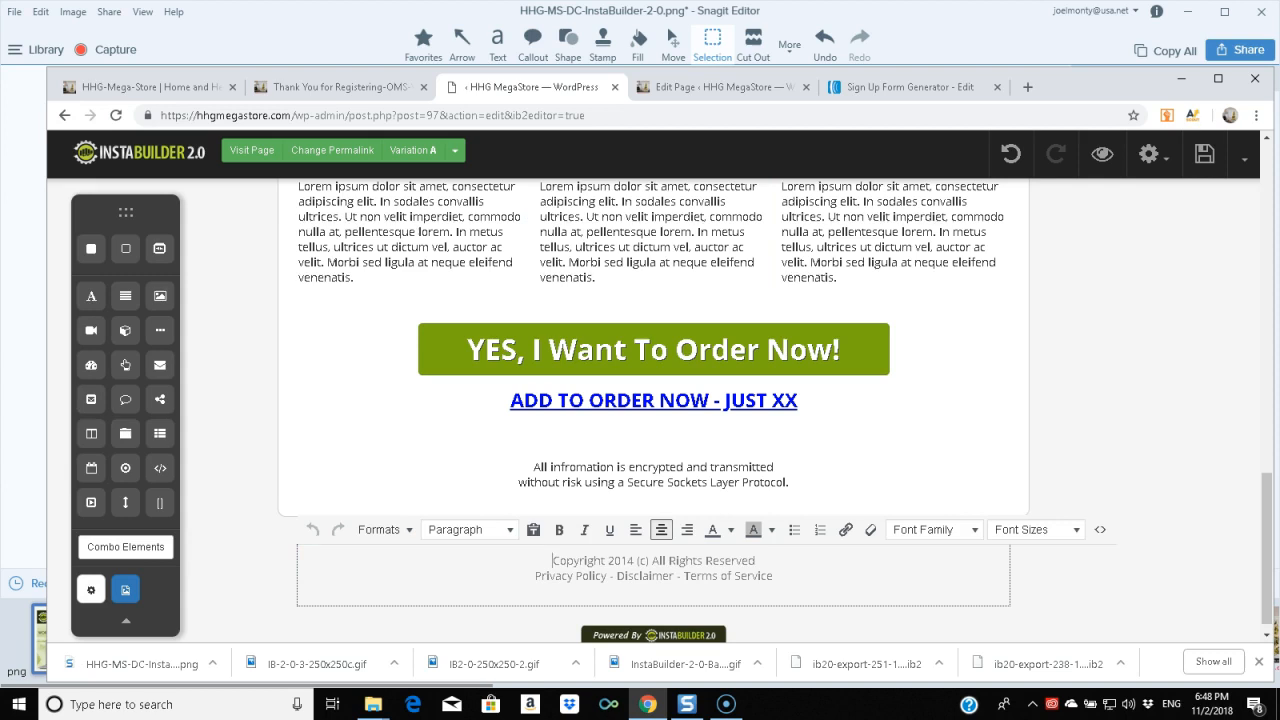
{"action": "left_click_drag", "start_coordinate": [648, 561], "coordinate": [621, 561]}
{"action": "key", "text": "BackSpace"}
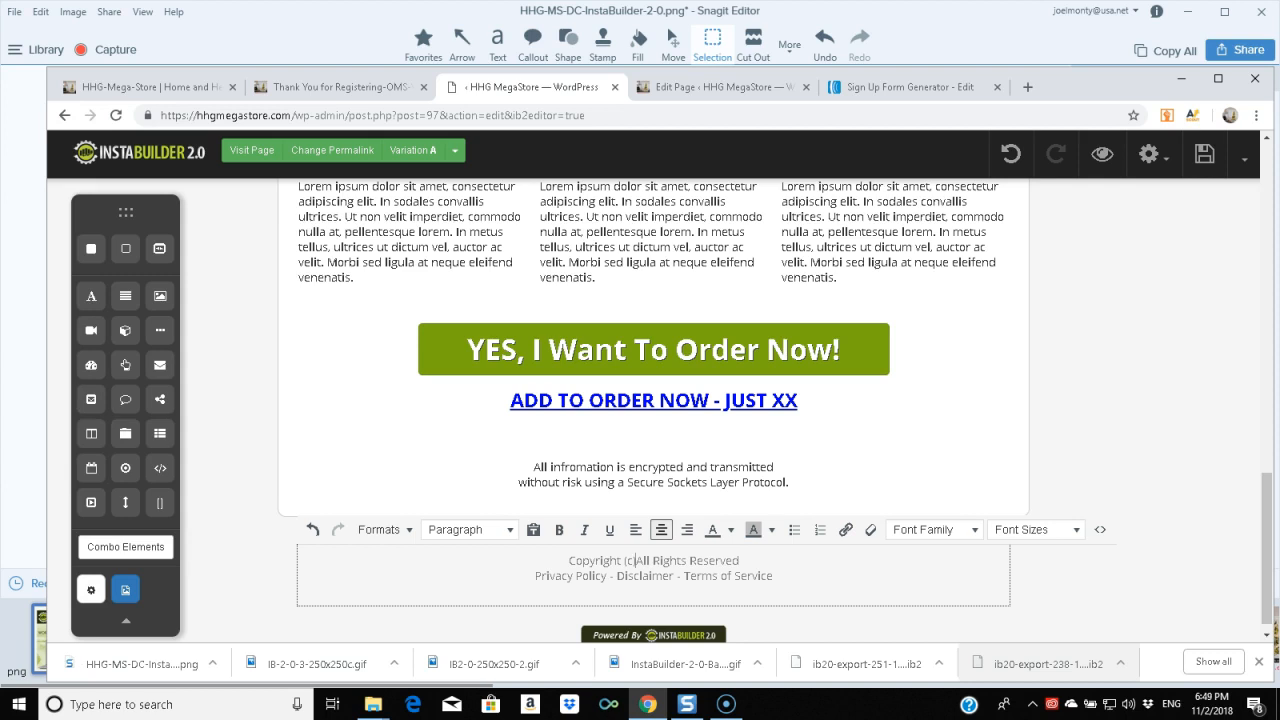
{"action": "type", "text": "2018"}
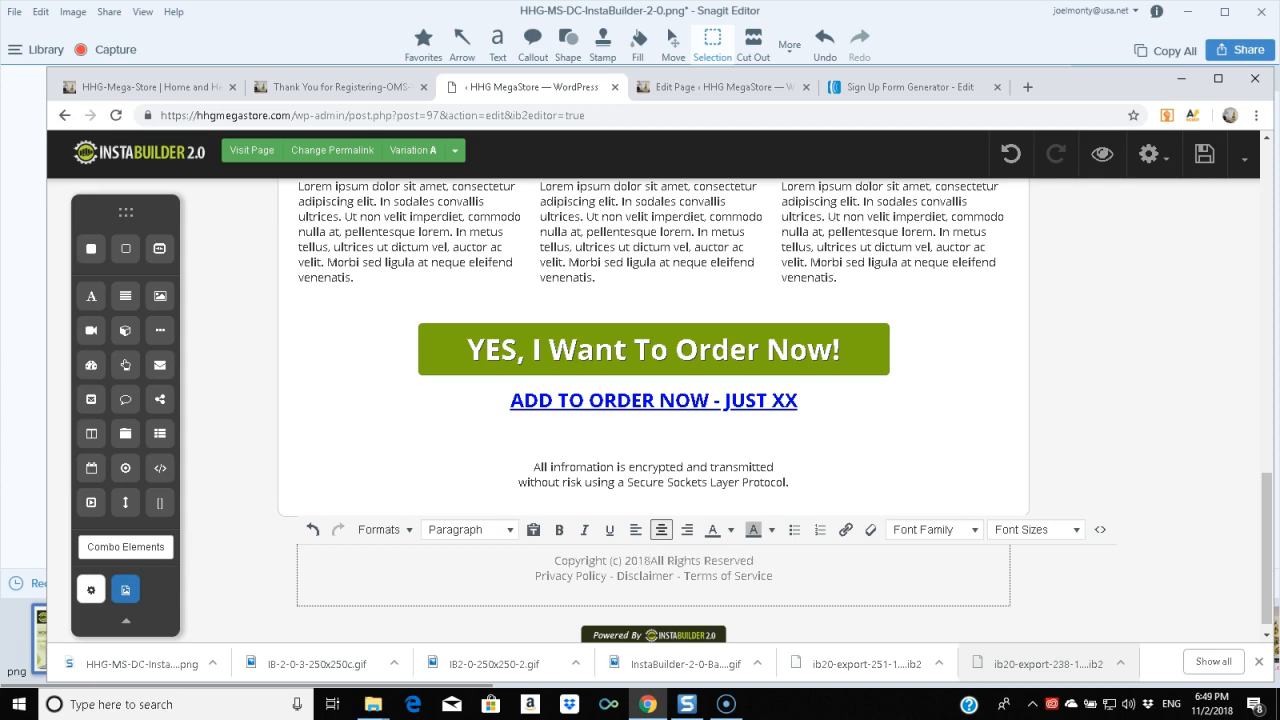
- Insert "by" and the site owner's domain name, followed by a period, between the copyright year and "All Rights Reserved"
{"action": "type", "text": " by "}
{"action": "type", "text": "Joel"}
{"action": "type", "text": "Monty.net"}
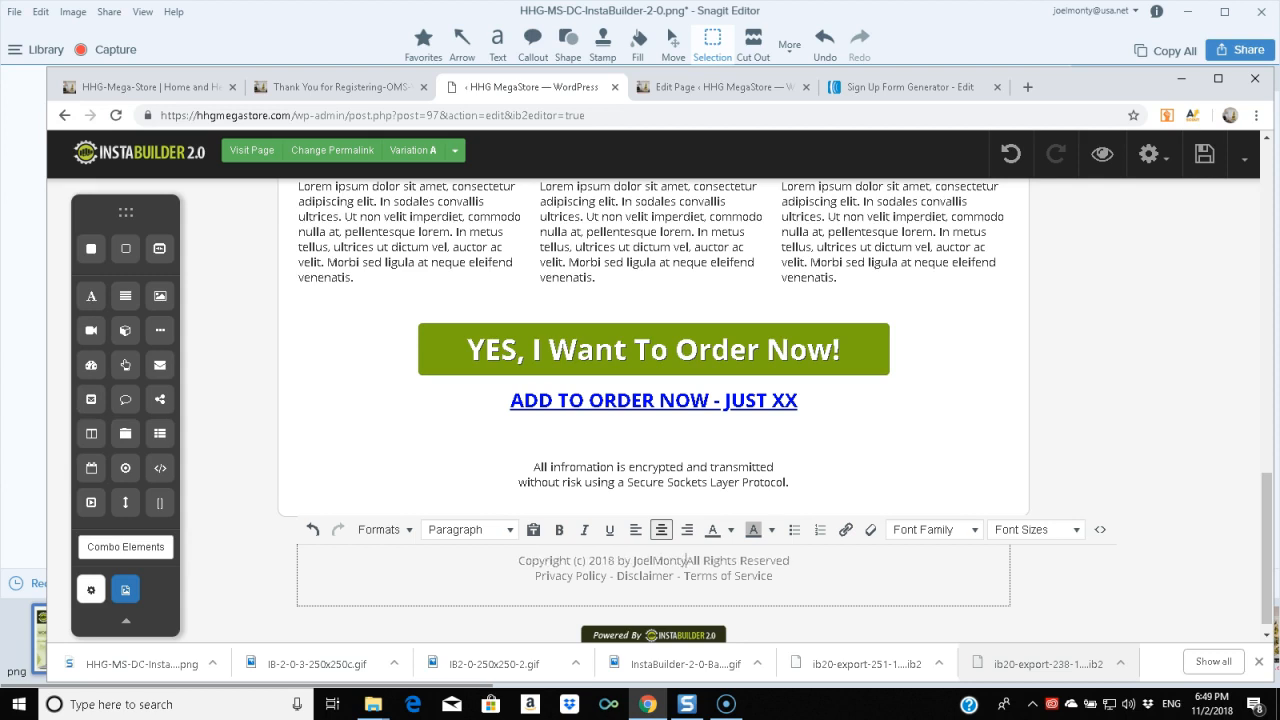
{"action": "type", "text": "."}
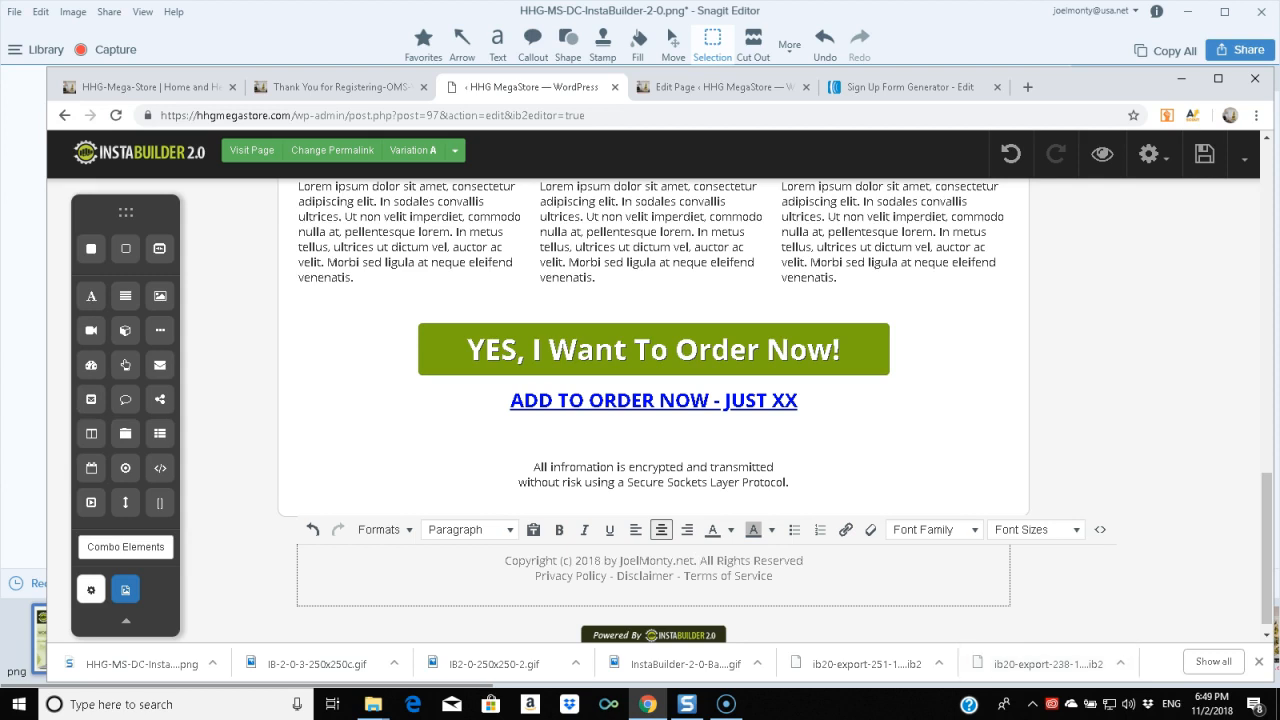
- Set the text color of both footer lines, the copyright and the policy links, to red
{"action": "left_click_drag", "start_coordinate": [504, 560], "coordinate": [773, 576]}
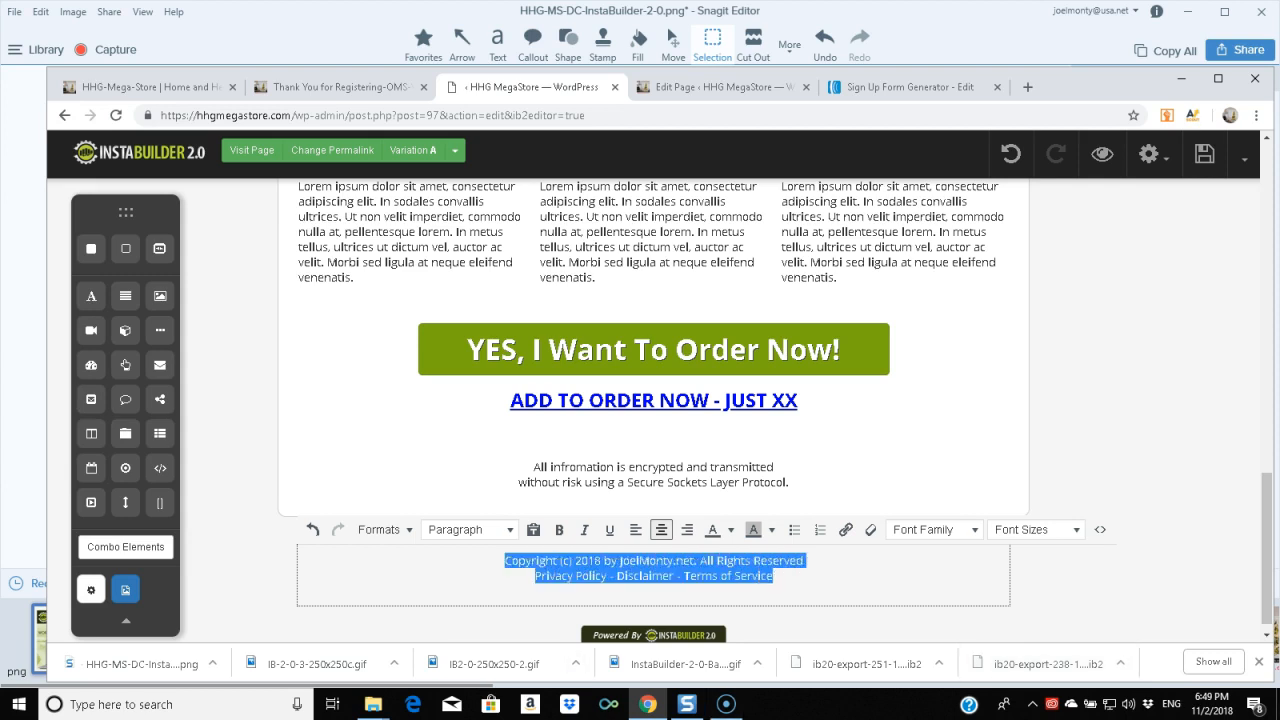
{"action": "left_click", "coordinate": [731, 530]}
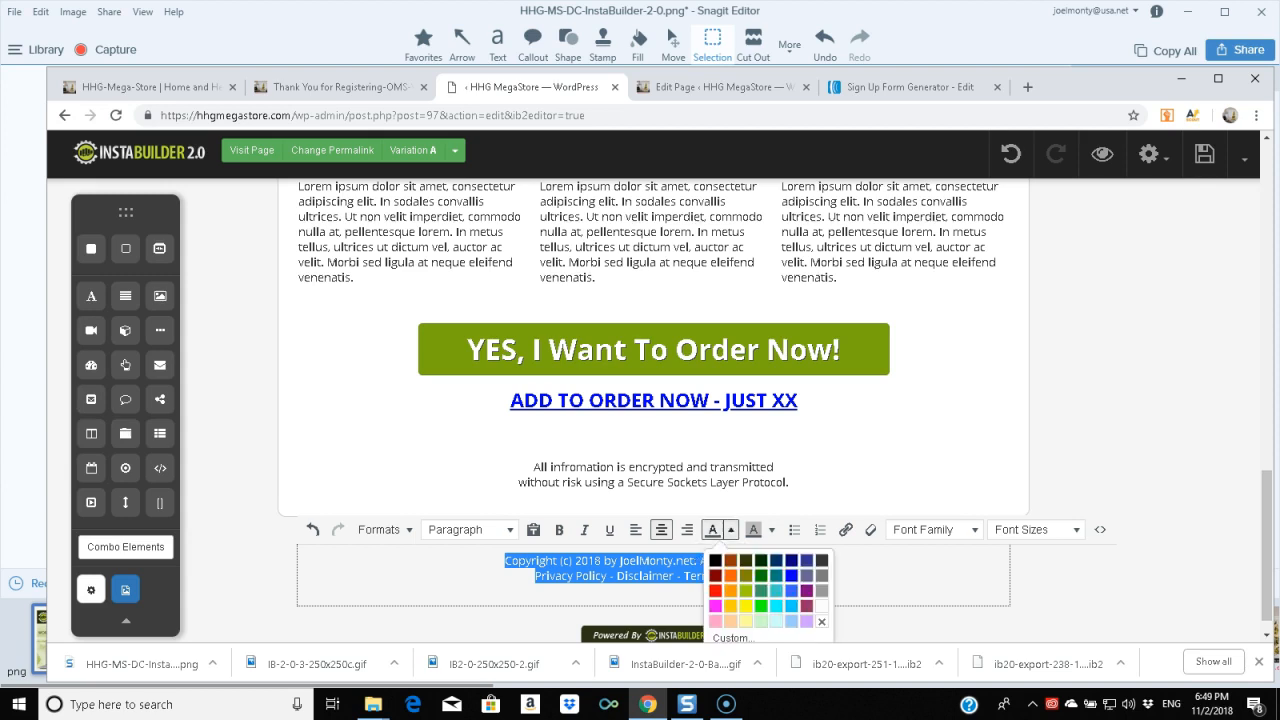
{"action": "left_click", "coordinate": [715, 591]}
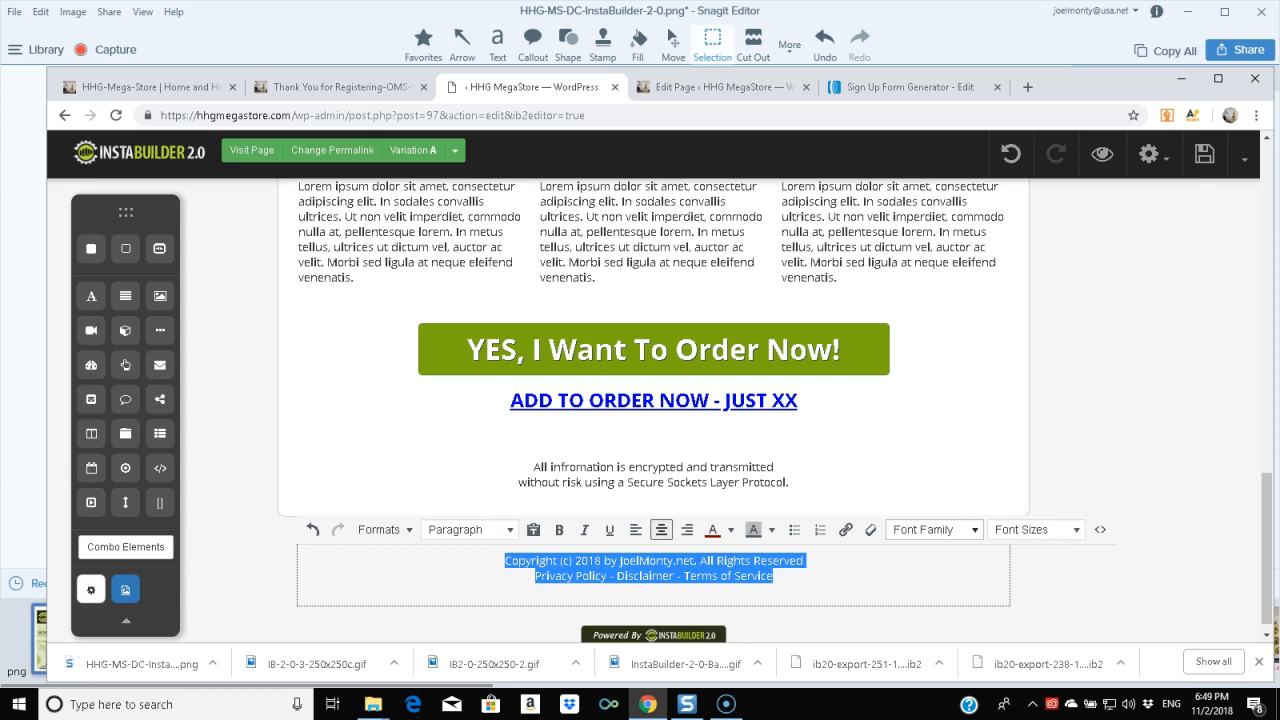
- Format both footer lines, the copyright and the policy links, in bold Arial at 16px
{"action": "left_click", "coordinate": [935, 529]}
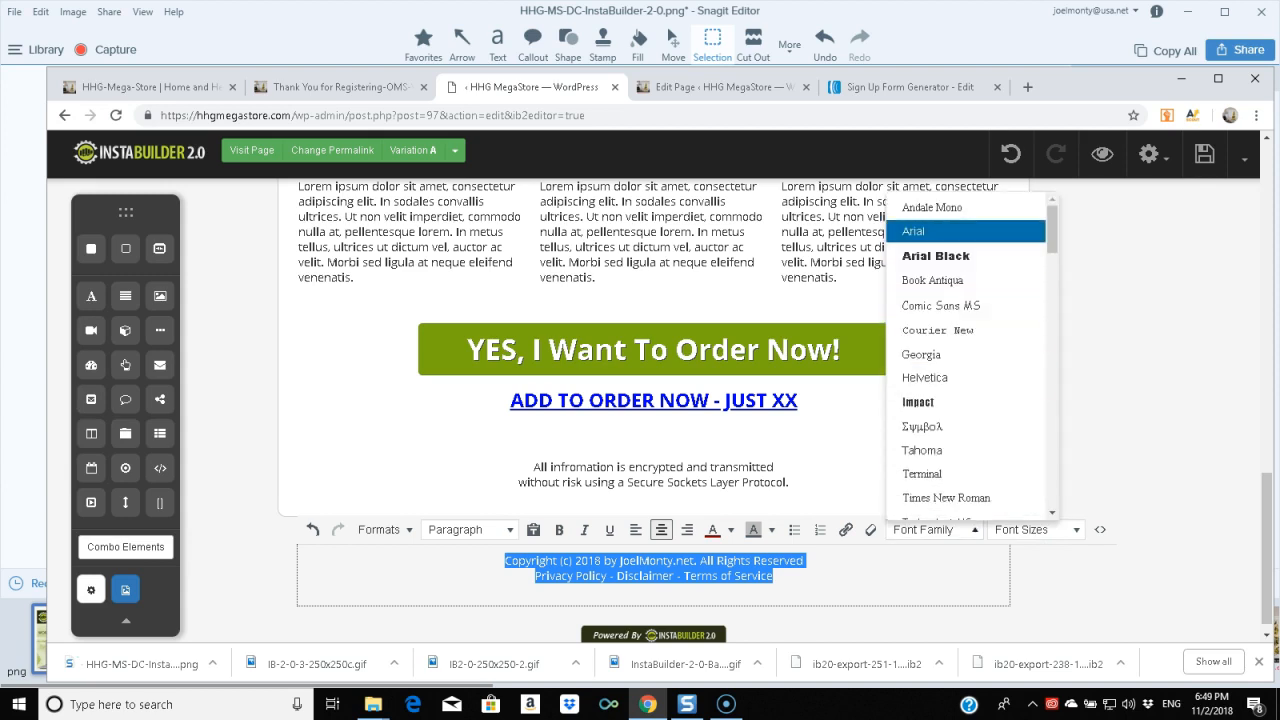
{"action": "left_click", "coordinate": [913, 231]}
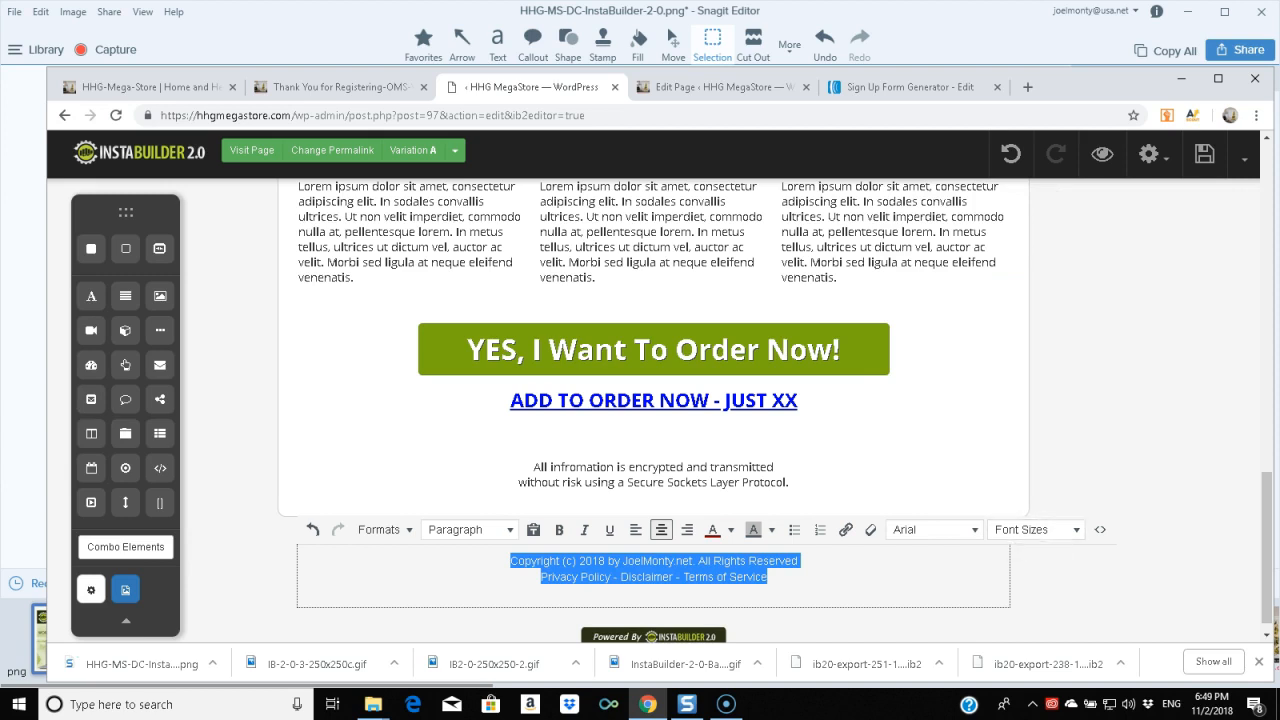
{"action": "left_click", "coordinate": [1040, 529]}
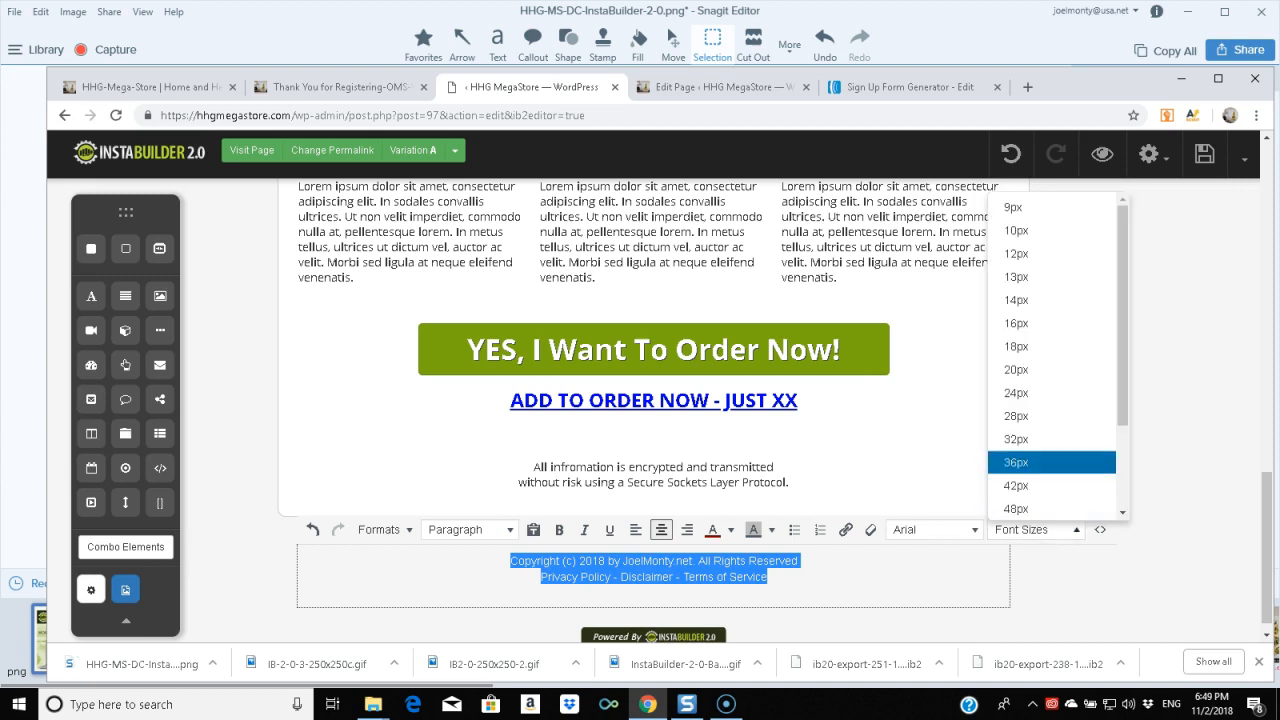
{"action": "left_click", "coordinate": [1016, 300]}
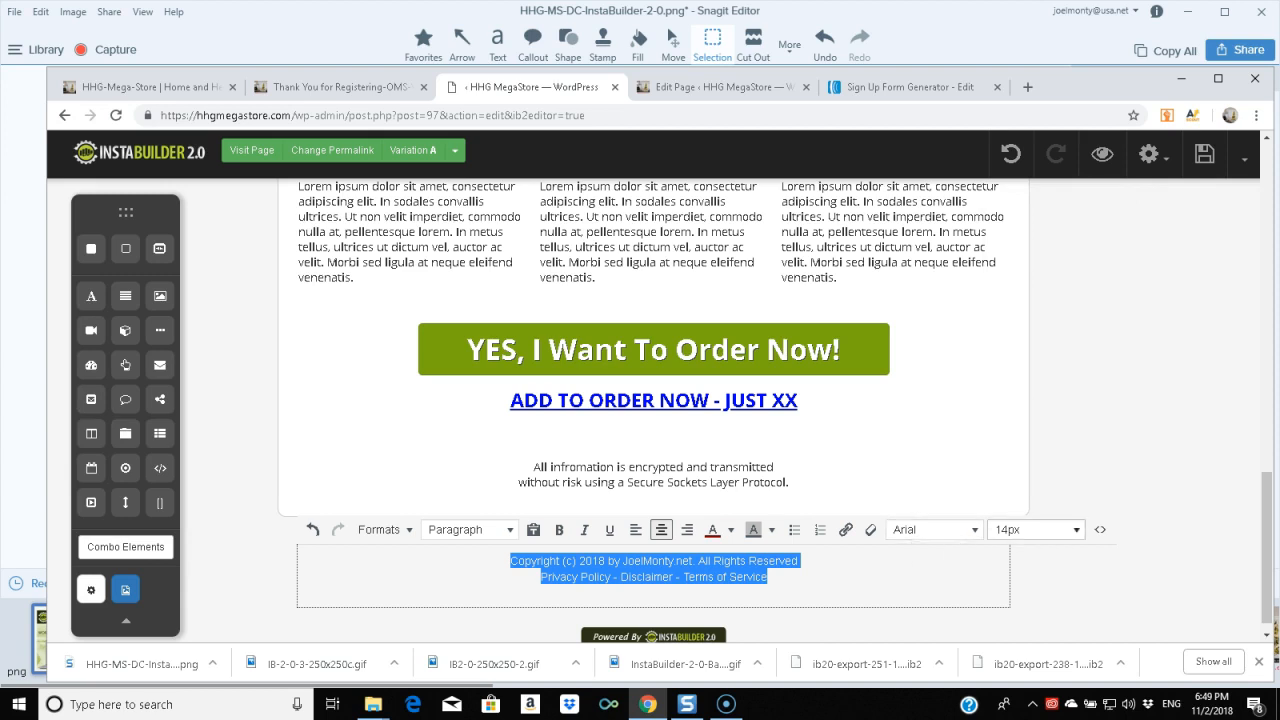
{"action": "left_click", "coordinate": [1036, 529]}
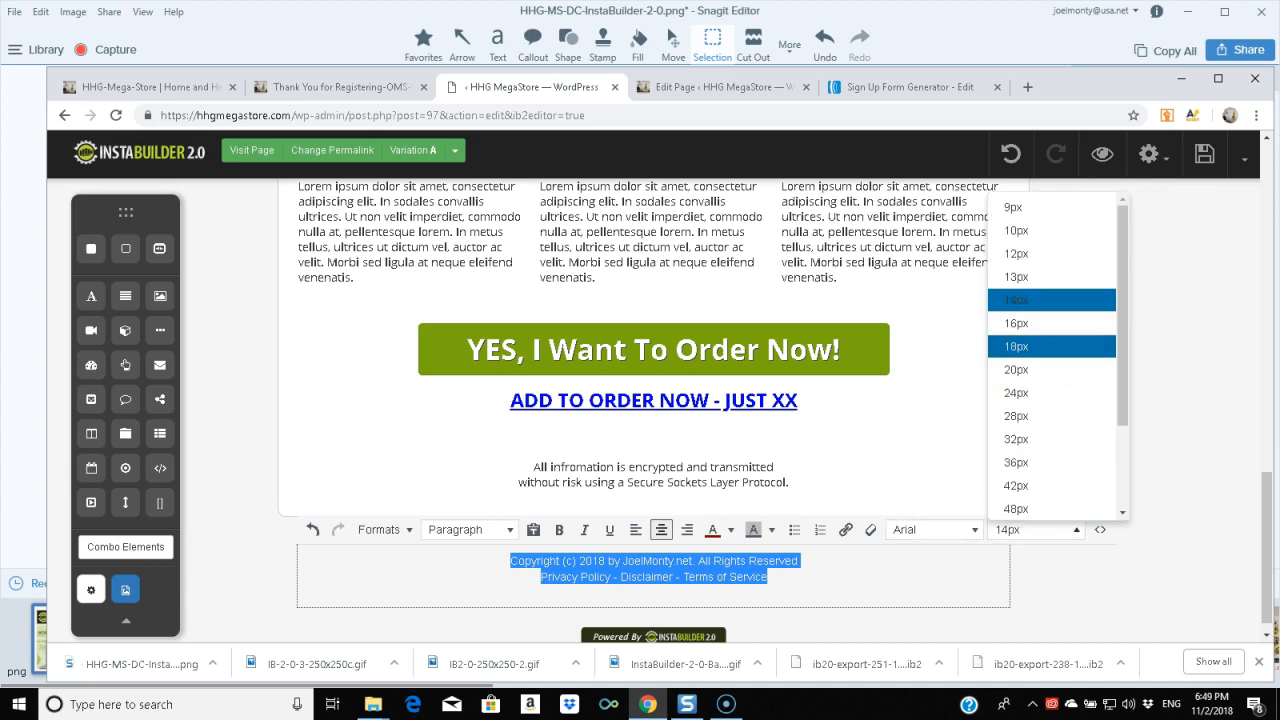
{"action": "left_click", "coordinate": [1040, 323]}
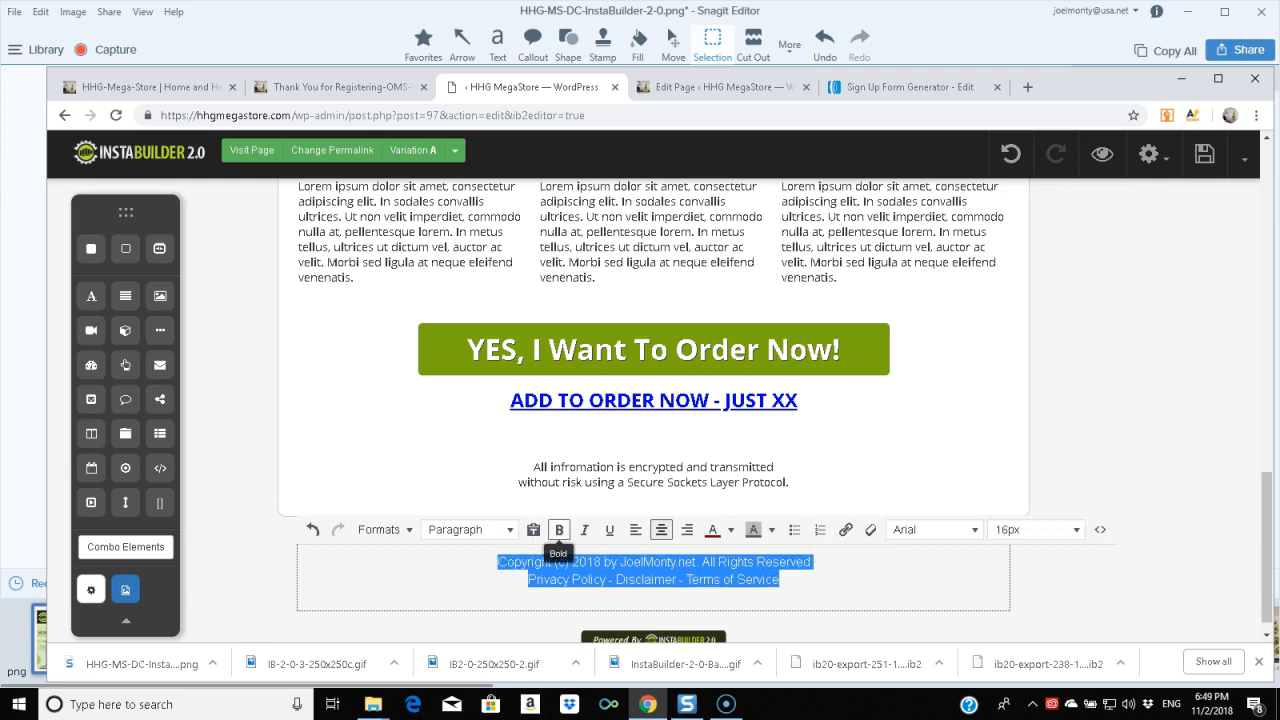
{"action": "left_click", "coordinate": [559, 529]}
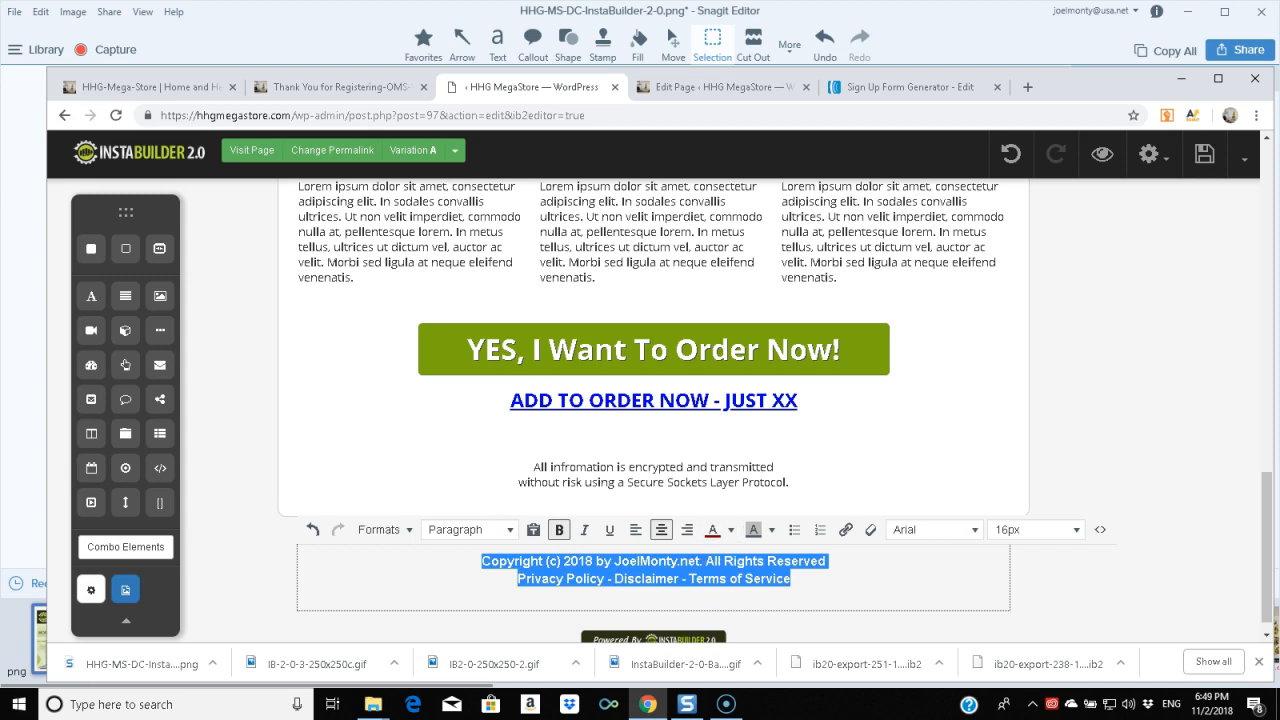
{"action": "left_click", "coordinate": [790, 578]}
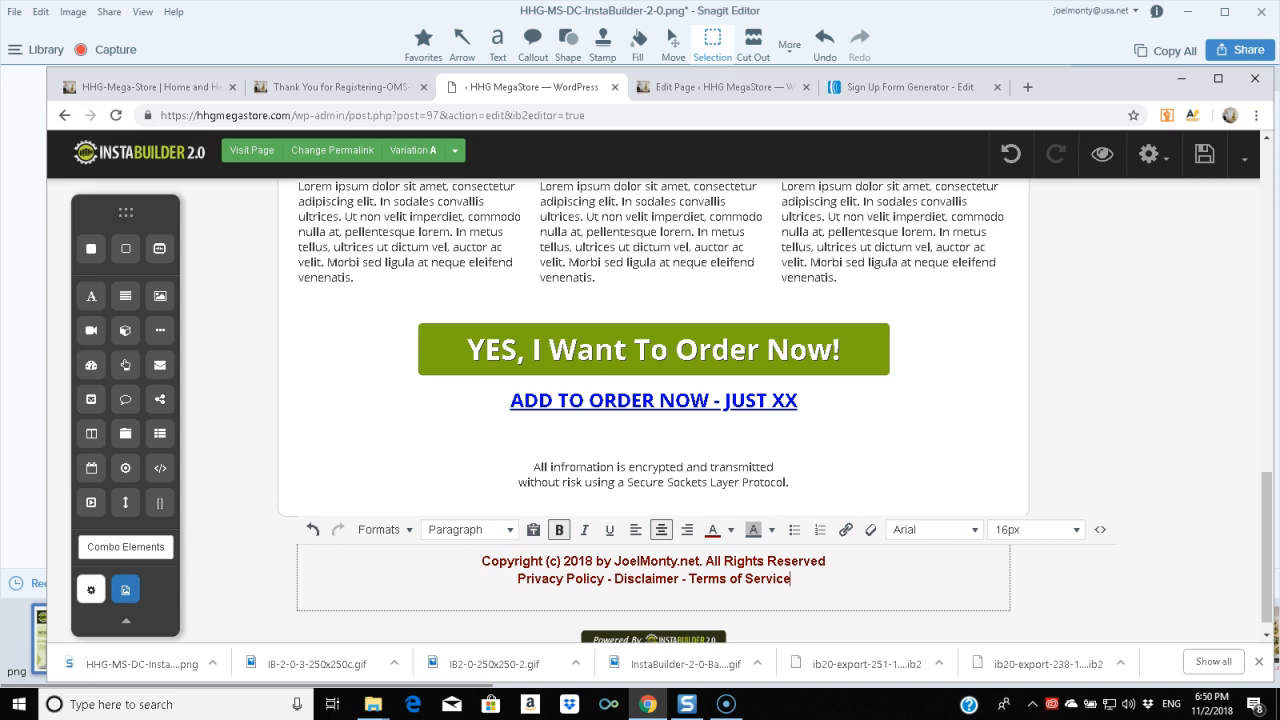
{"action": "left_click_drag", "start_coordinate": [517, 578], "coordinate": [790, 578]}
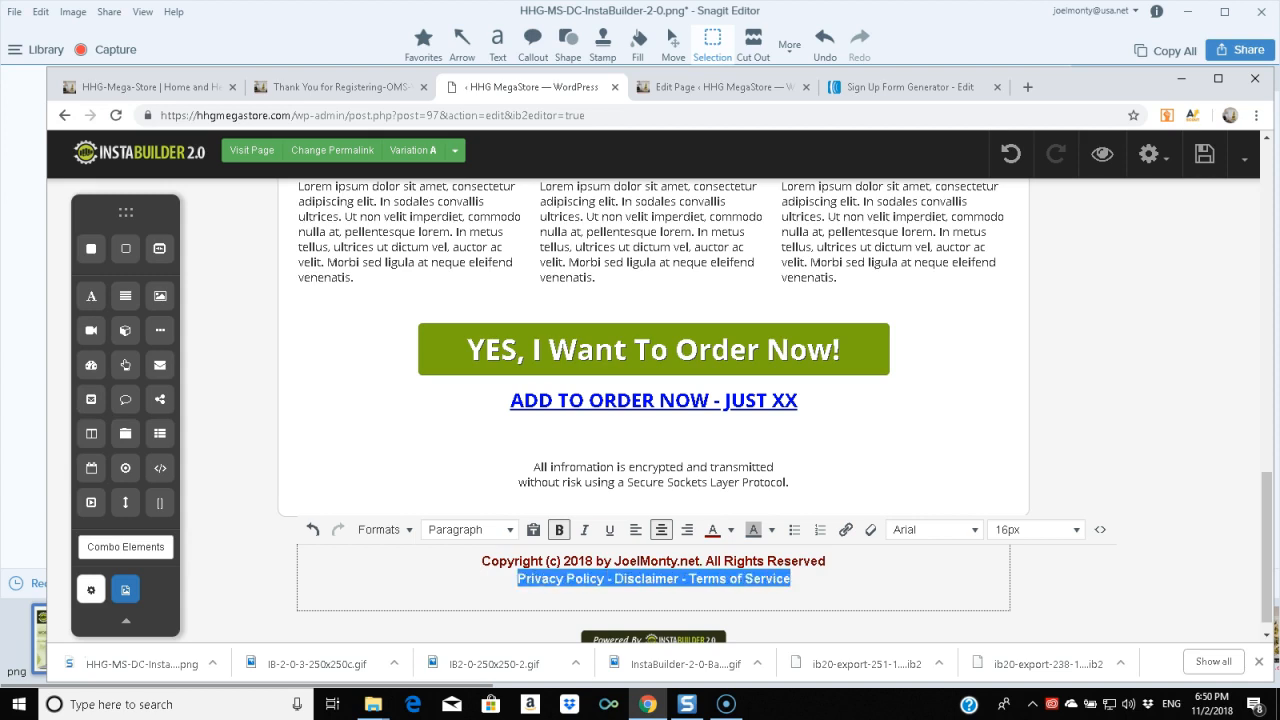
{"action": "left_click", "coordinate": [845, 530]}
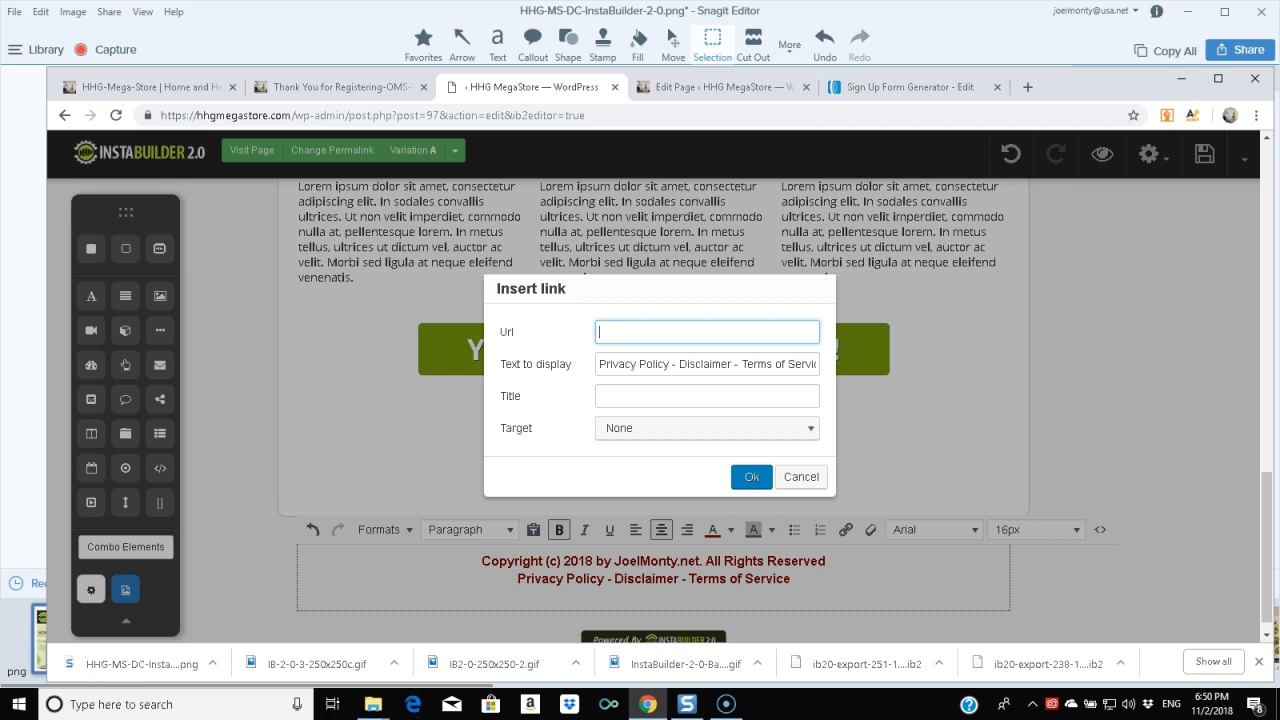
{"action": "left_click", "coordinate": [707, 428]}
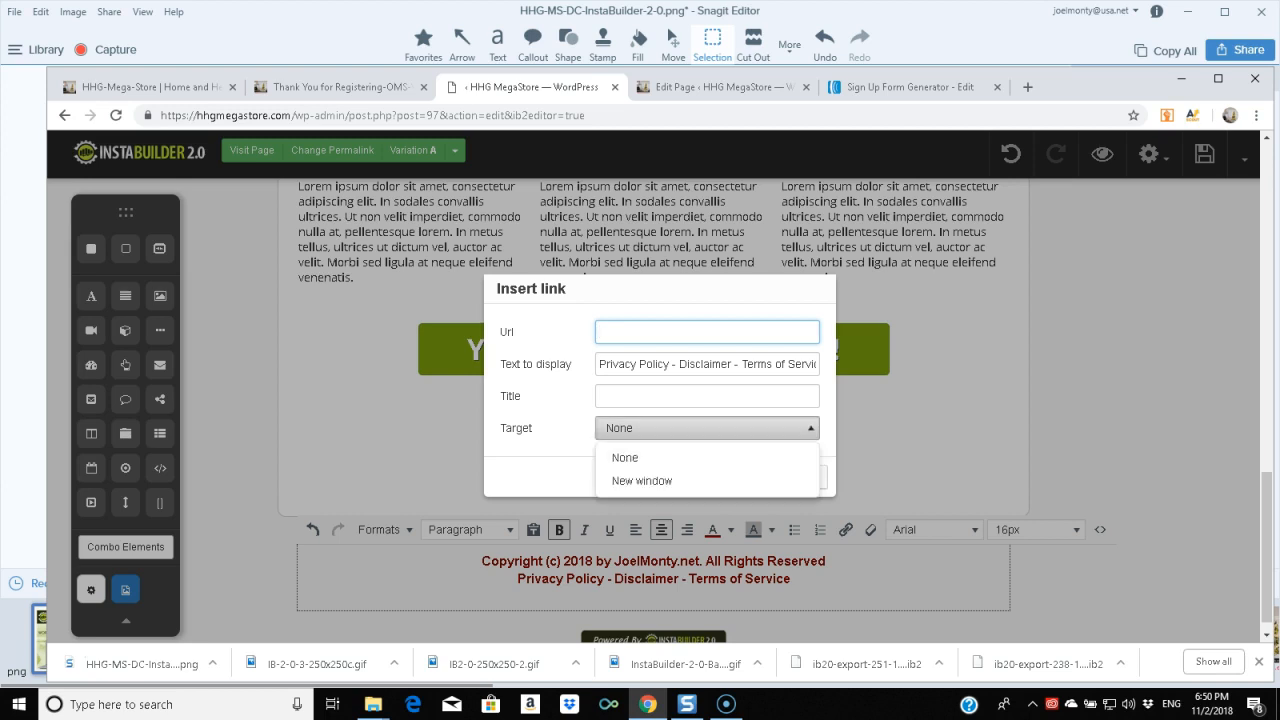
{"action": "left_click", "coordinate": [640, 477]}
{"action": "left_click", "coordinate": [707, 332]}
{"action": "type", "text": "https://hhgmegastore.com/legal"}
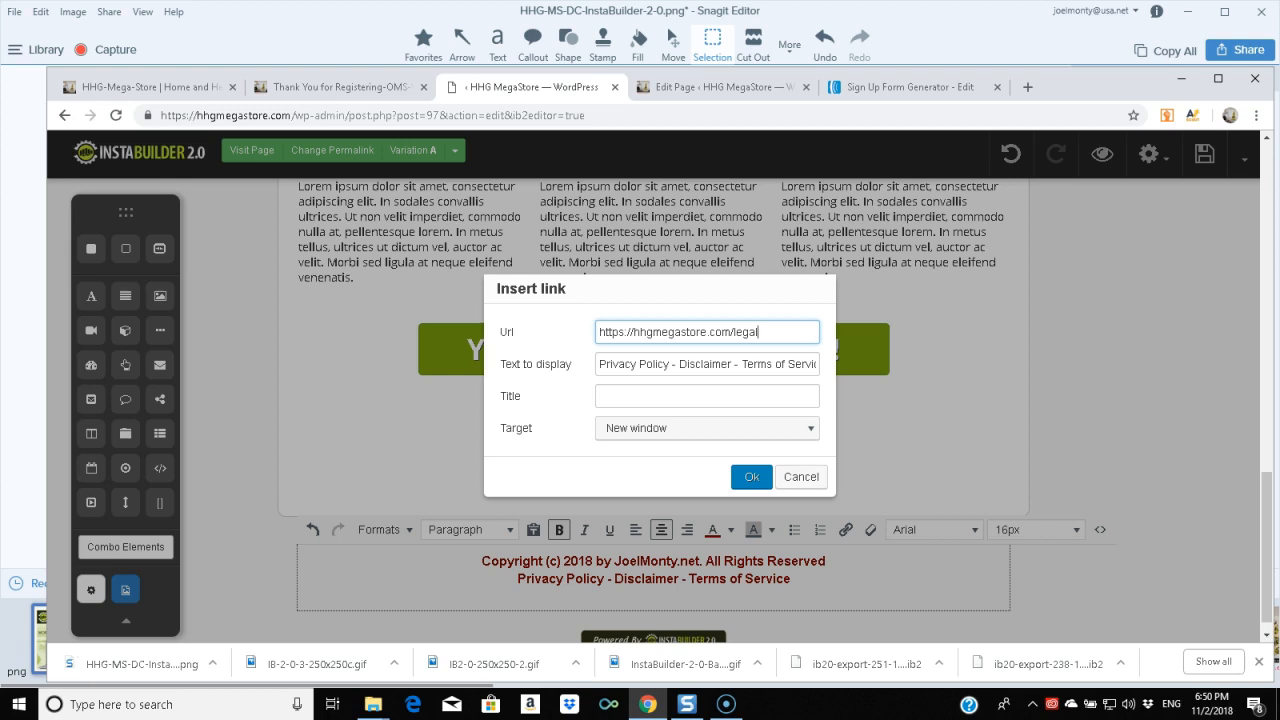
{"action": "left_click", "coordinate": [660, 396]}
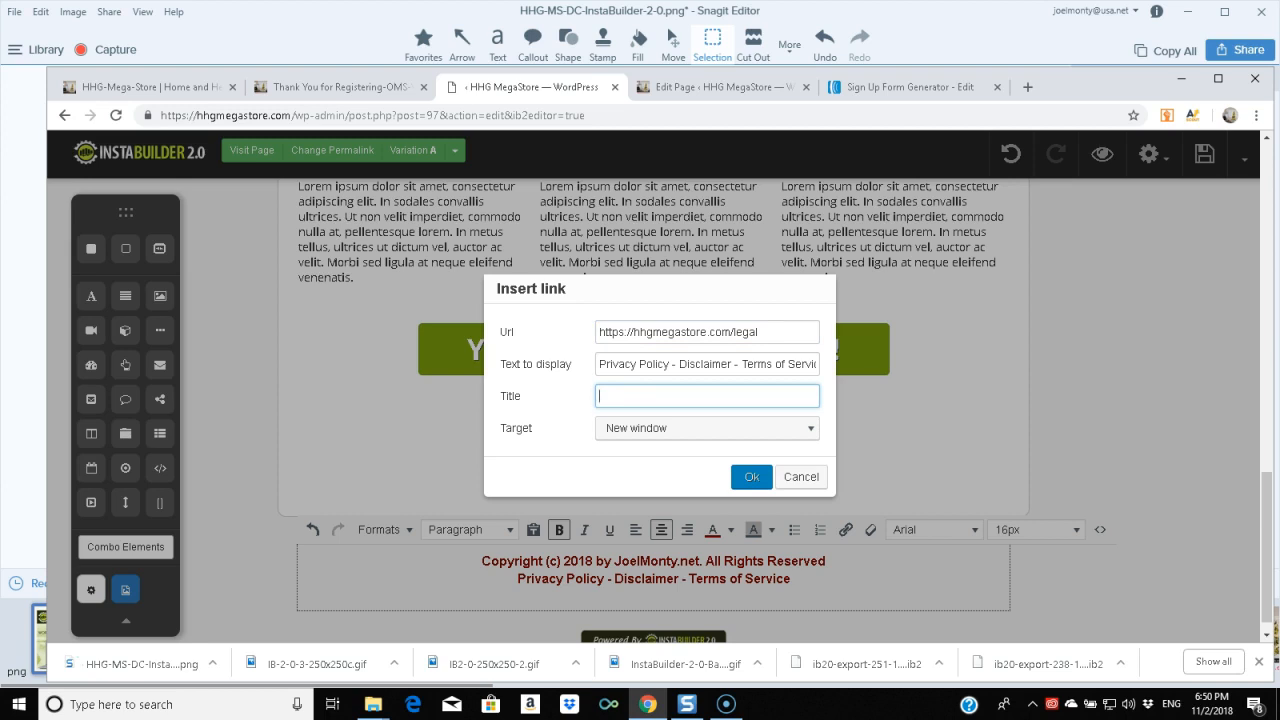
{"action": "type", "text": "Legal"}
{"action": "key", "text": "Return"}
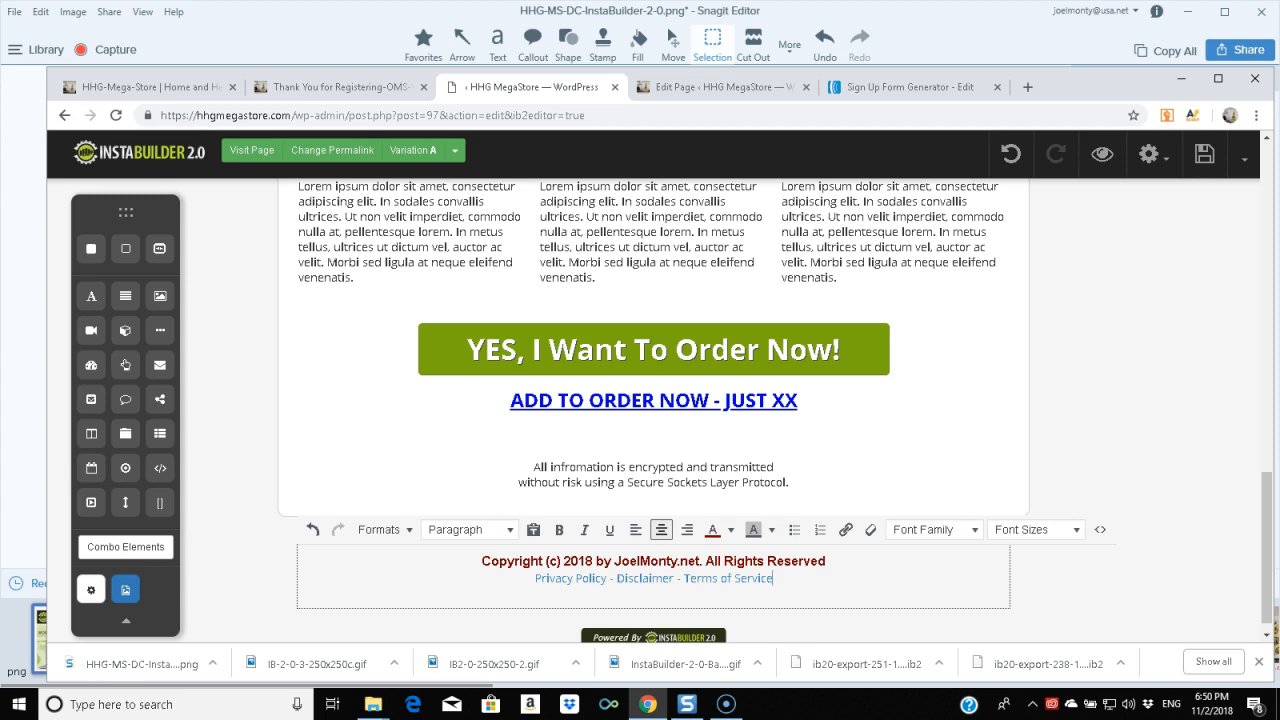
{"action": "left_click", "coordinate": [905, 443]}
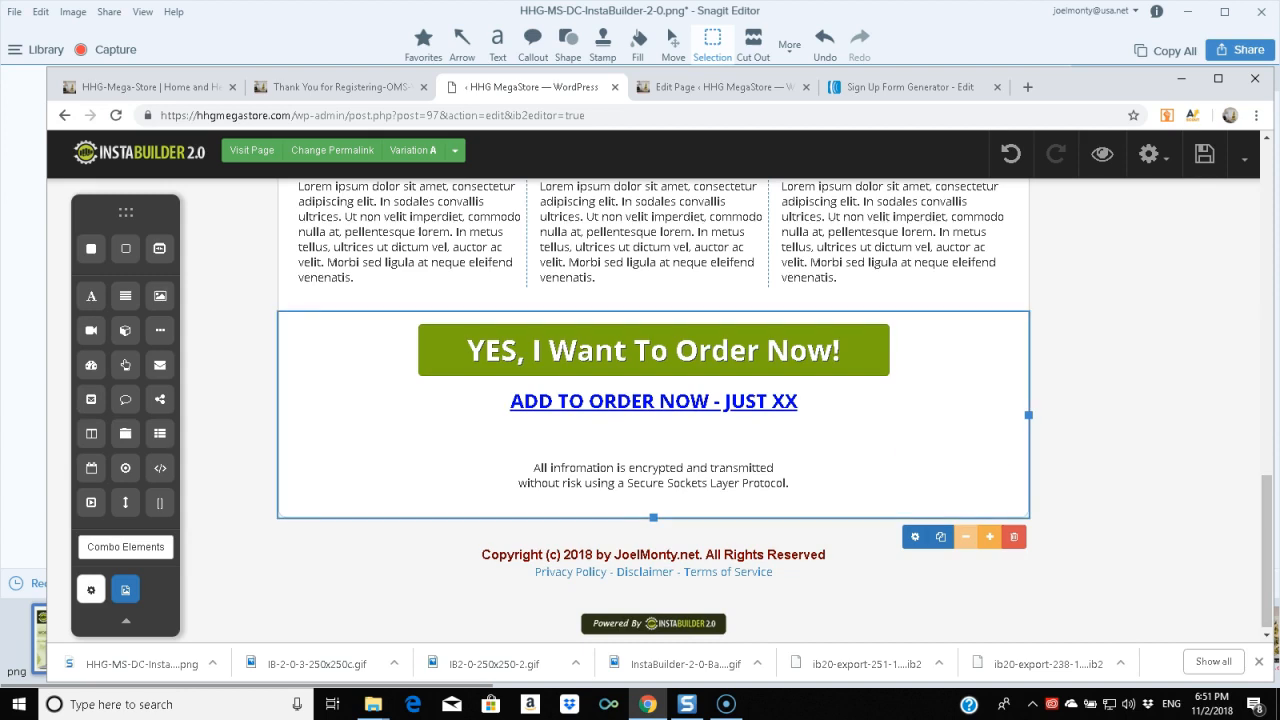
- Replace the black headline text above the video, before the ellipsis, with "This Over-My-Shoulder Video shows InstaBuilder 2.0 in action "
{"action": "left_click_drag", "start_coordinate": [1267, 550], "coordinate": [1267, 274]}
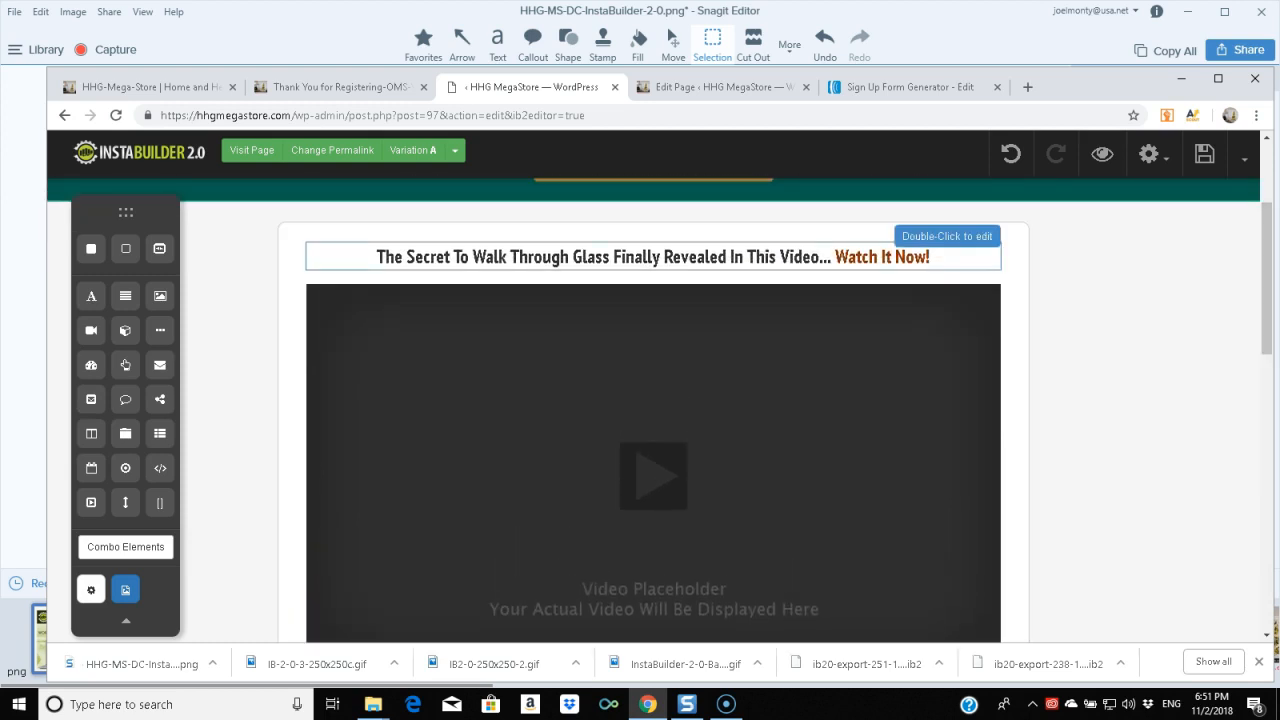
{"action": "double_click", "coordinate": [378, 257]}
{"action": "left_click_drag", "start_coordinate": [377, 265], "coordinate": [819, 265]}
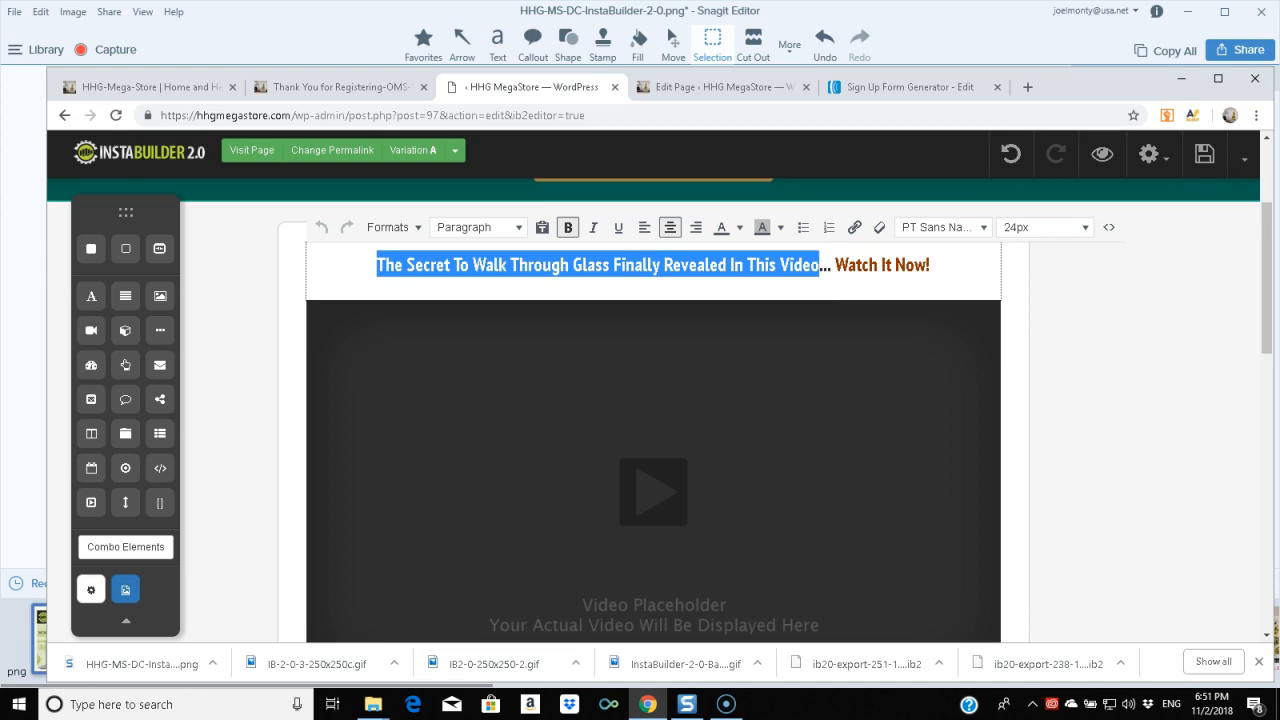
{"action": "type", "text": "This Ov"}
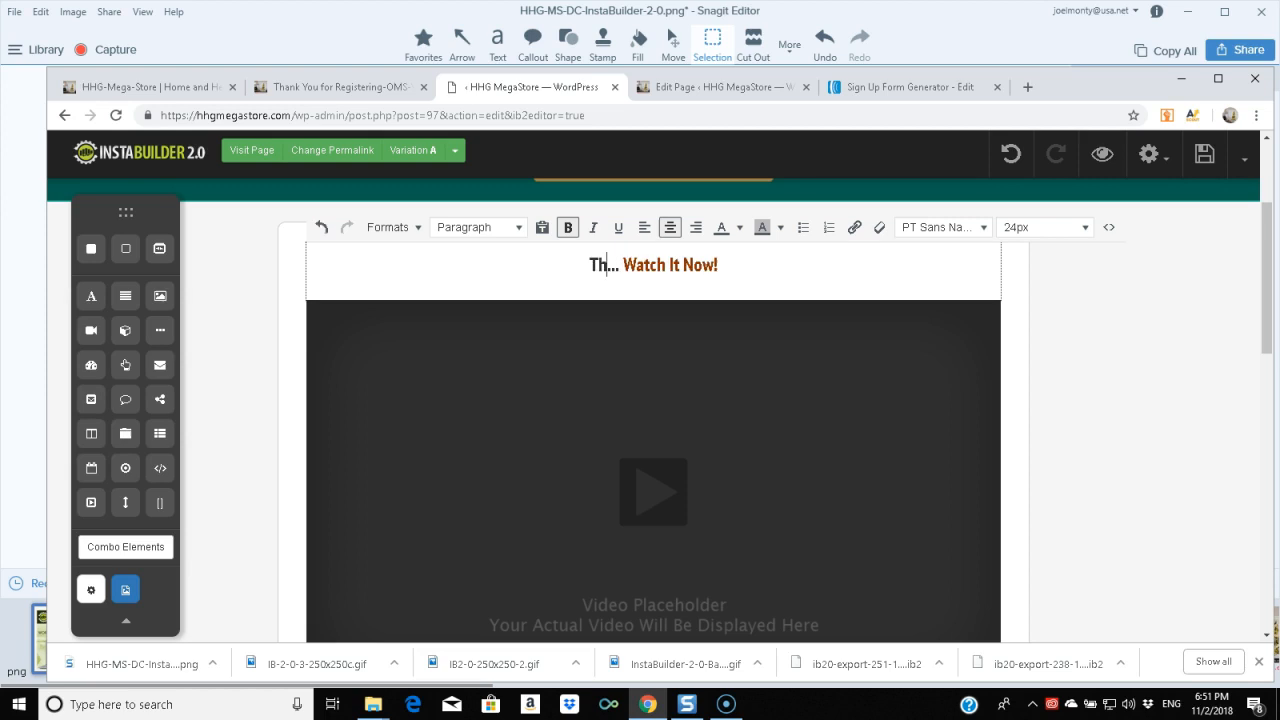
{"action": "type", "text": "er-My-"}
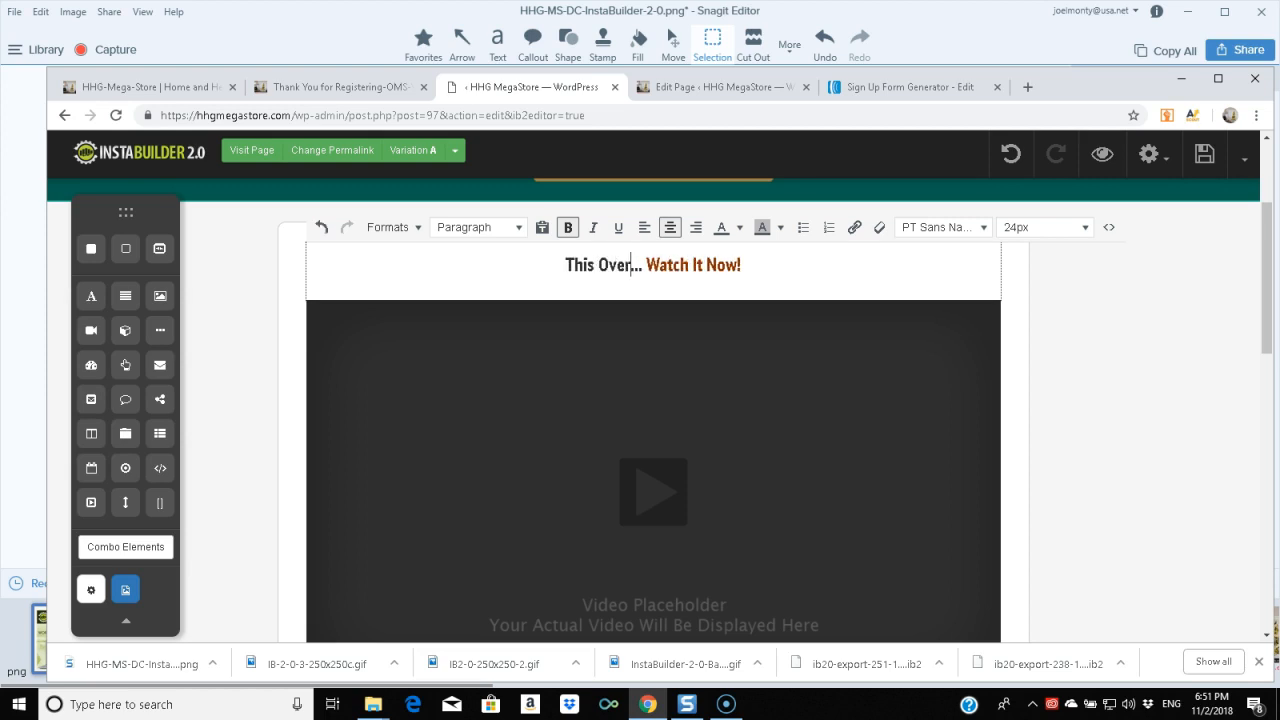
{"action": "type", "text": "Shoulder"}
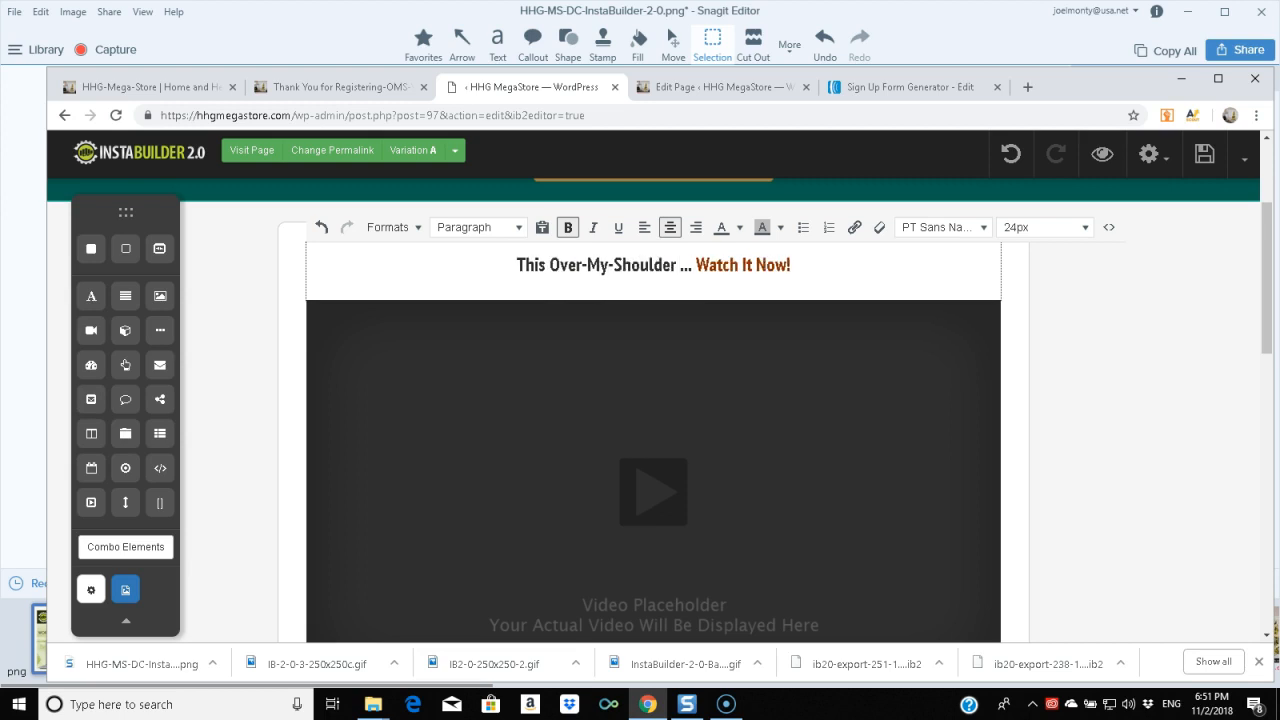
{"action": "key", "text": "BackSpace"}
{"action": "type", "text": "Video "}
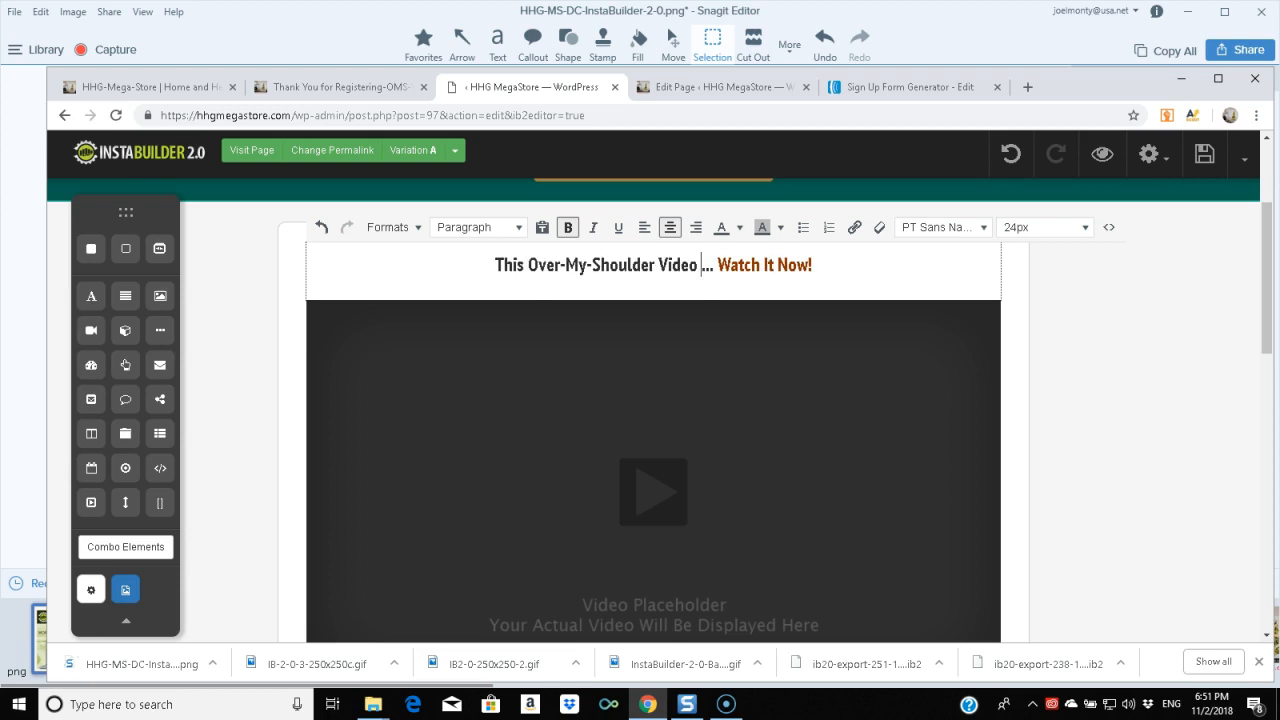
{"action": "type", "text": "shows "}
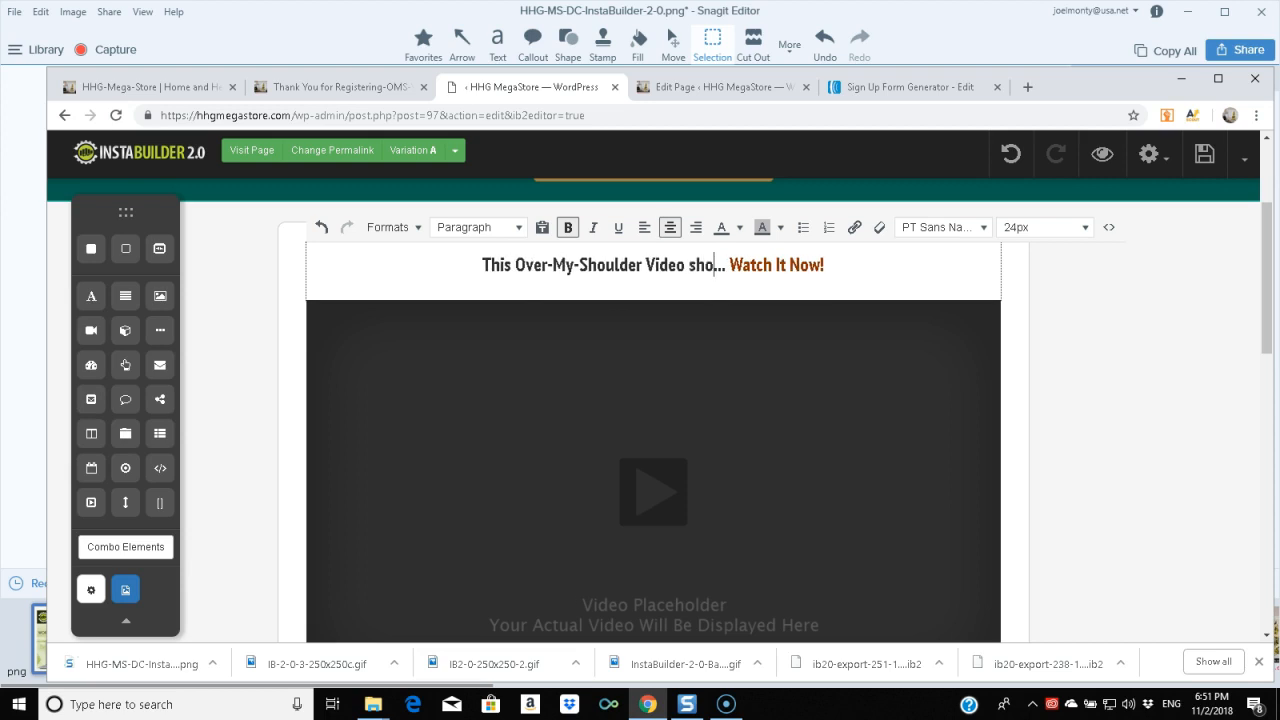
{"action": "type", "text": "Insta"}
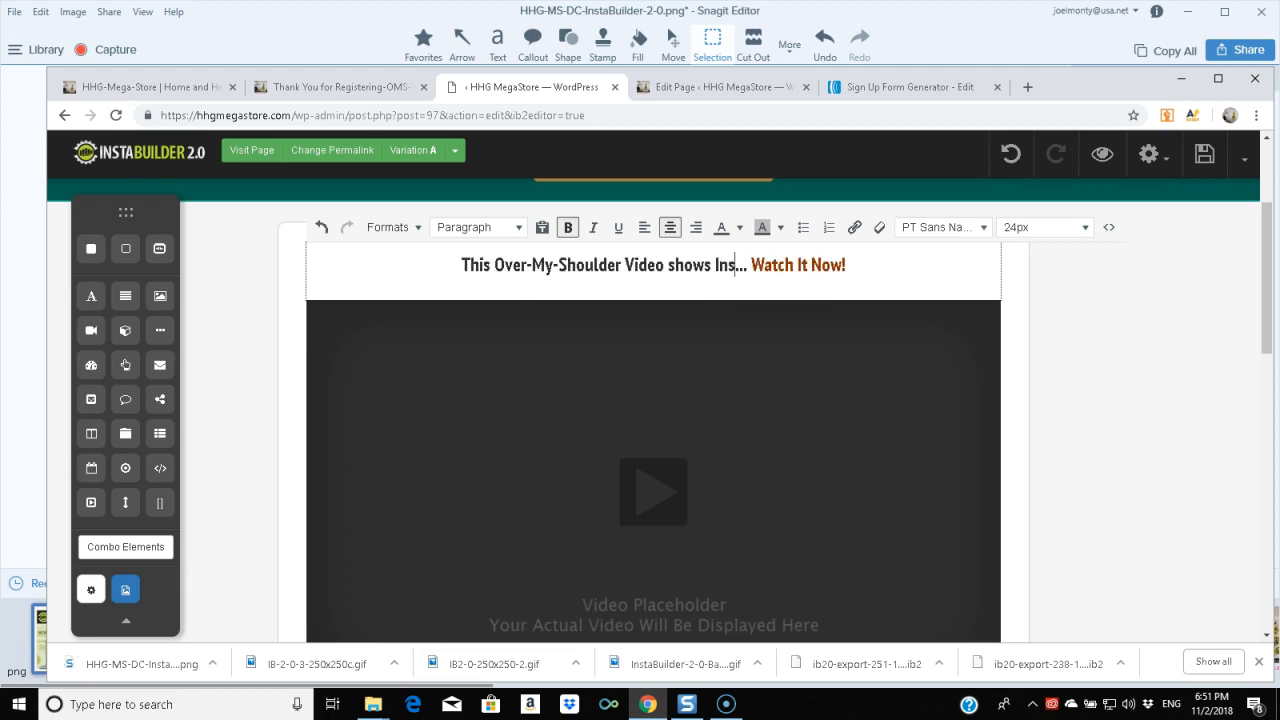
{"action": "type", "text": "Builder 2"}
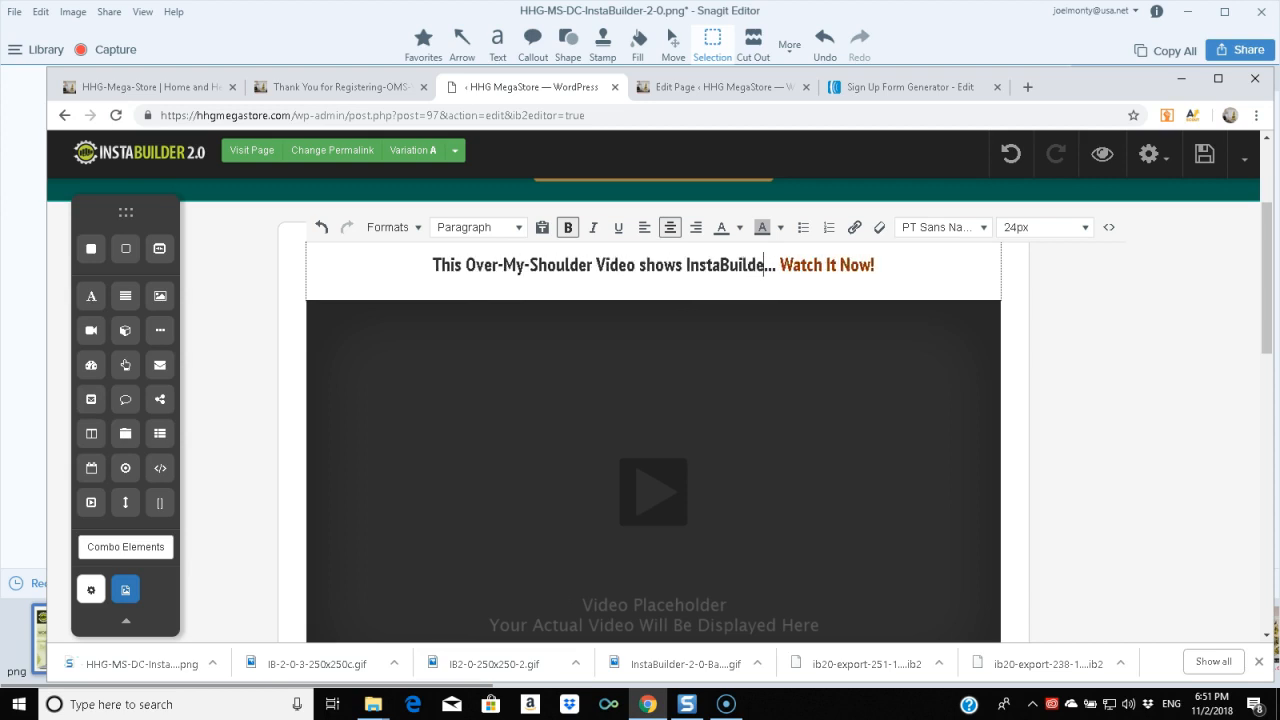
{"action": "type", "text": ".0 in "}
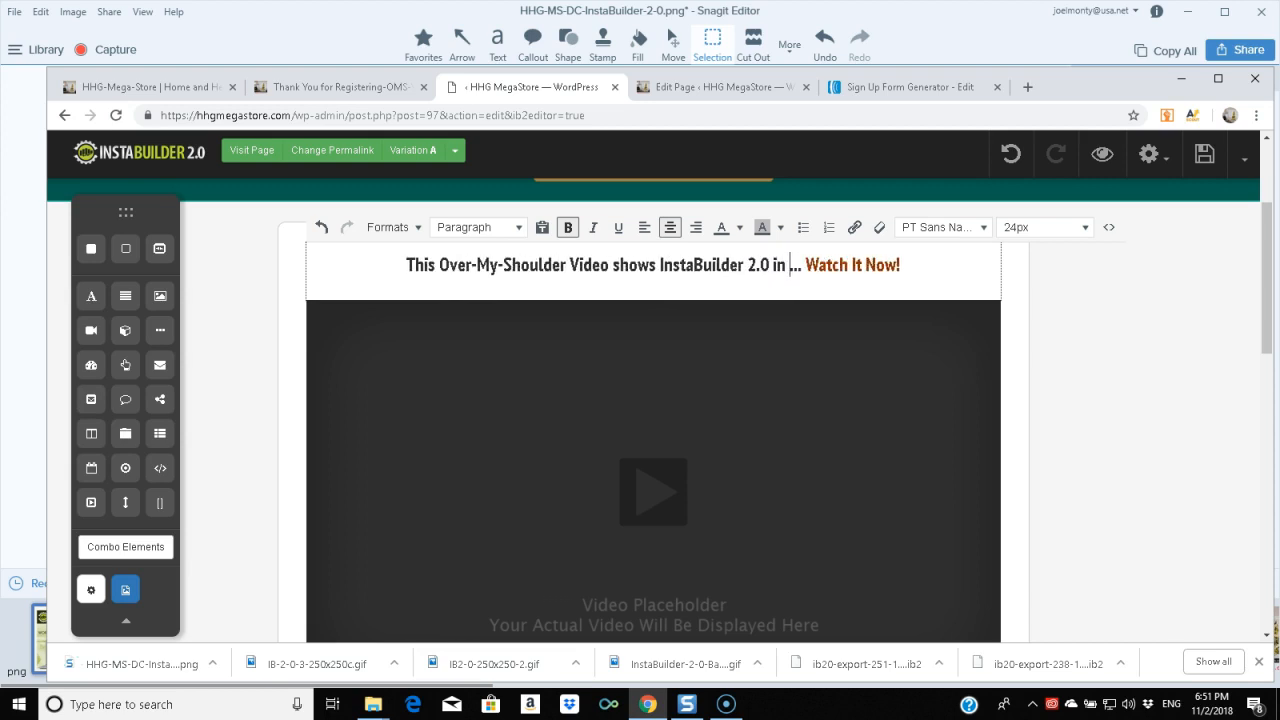
{"action": "type", "text": "action"}
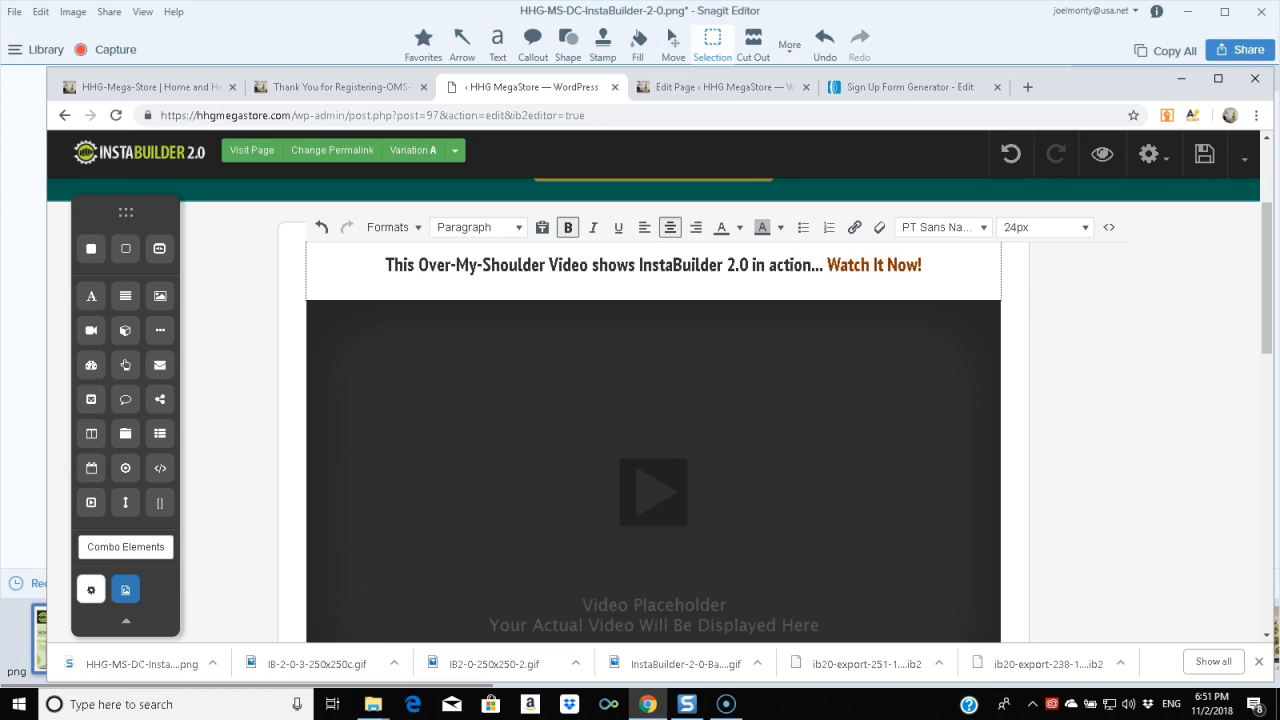
{"action": "type", "text": "!"}
{"action": "key", "text": "BackSpace"}
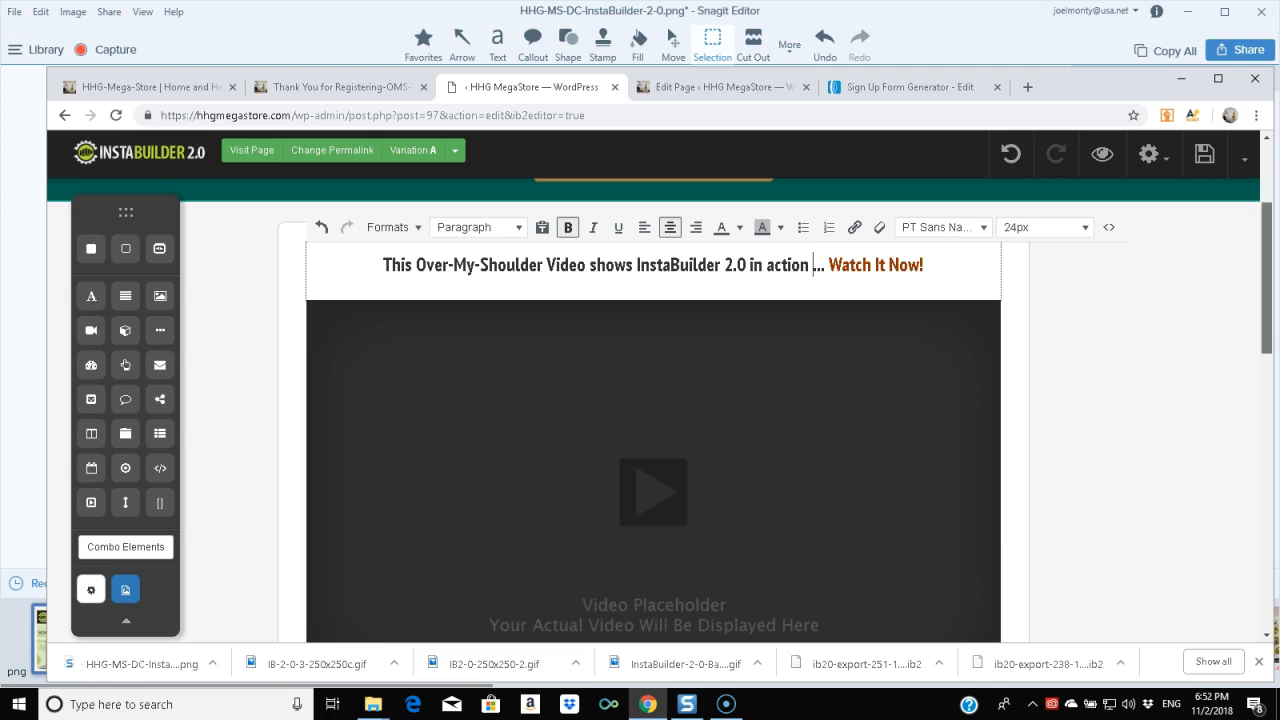
- Finish editing the video headline and save the page
{"action": "scroll", "coordinate": [653, 410], "scroll_direction": "down", "scroll_amount": 1}
{"action": "scroll", "coordinate": [653, 410], "scroll_direction": "up", "scroll_amount": 1}
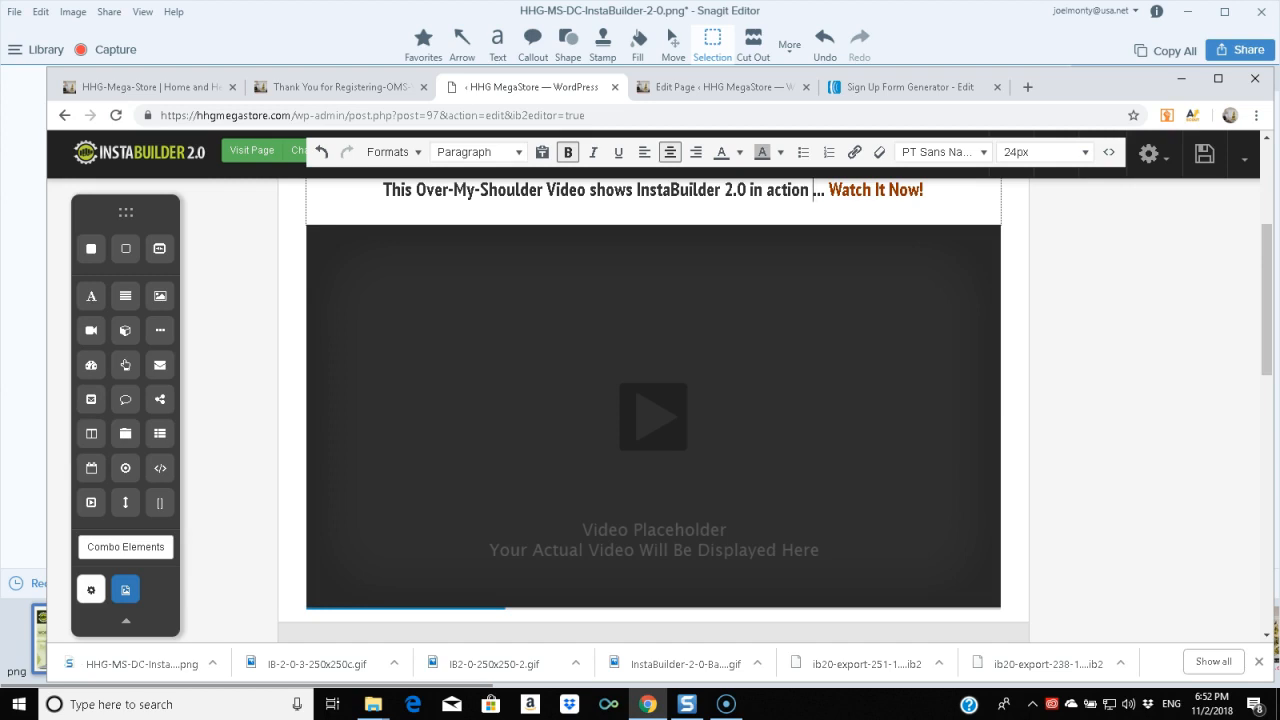
{"action": "scroll", "coordinate": [653, 400], "scroll_direction": "down", "scroll_amount": 3}
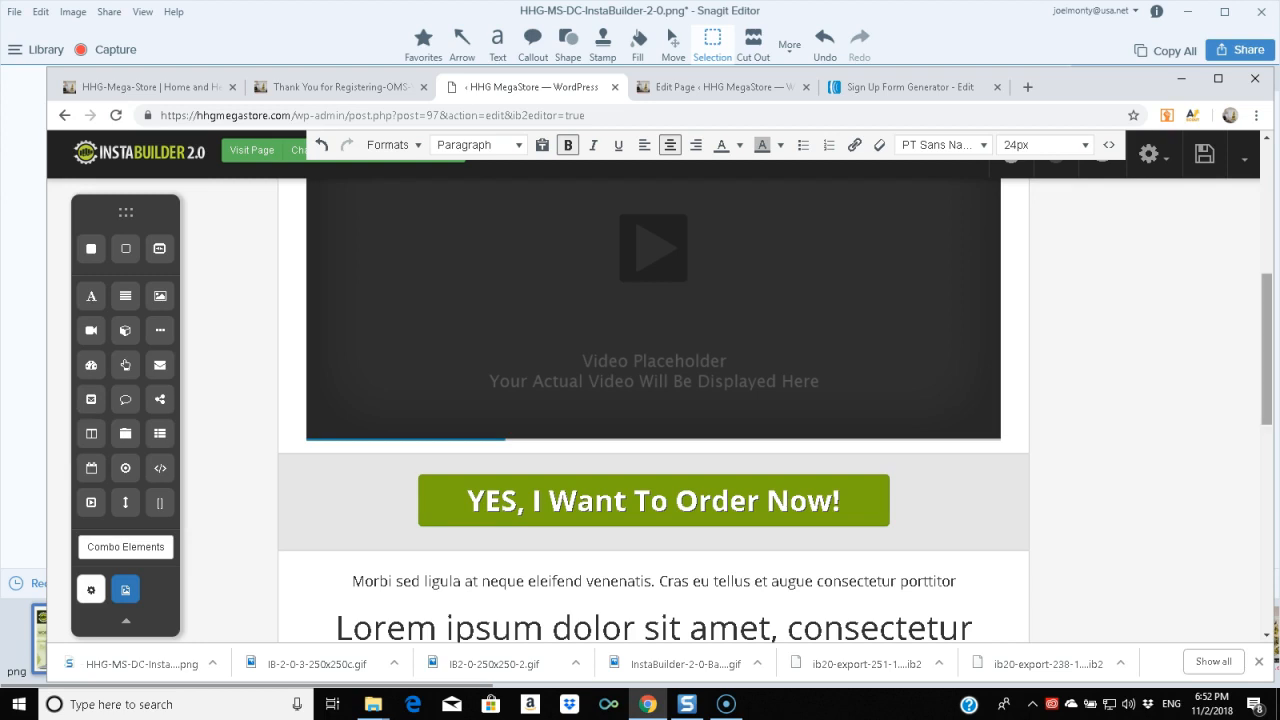
{"action": "scroll", "coordinate": [812, 322], "scroll_direction": "up", "scroll_amount": 3}
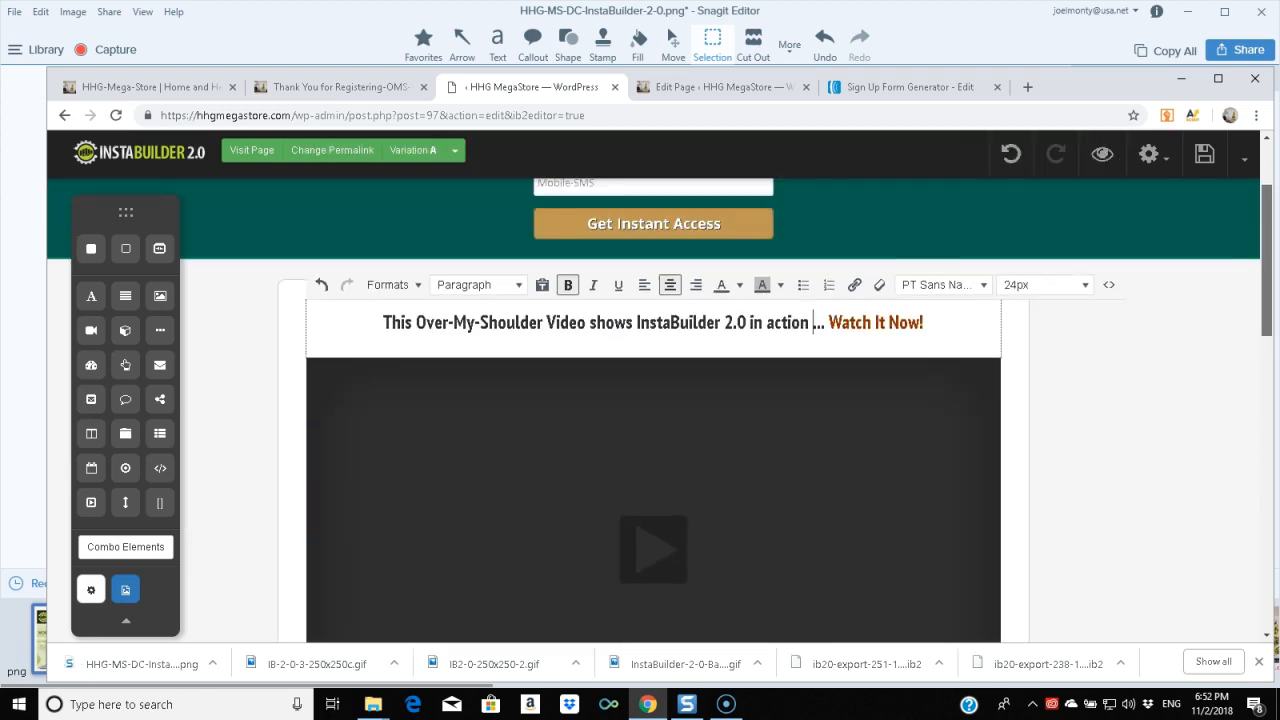
{"action": "key", "text": "Escape"}
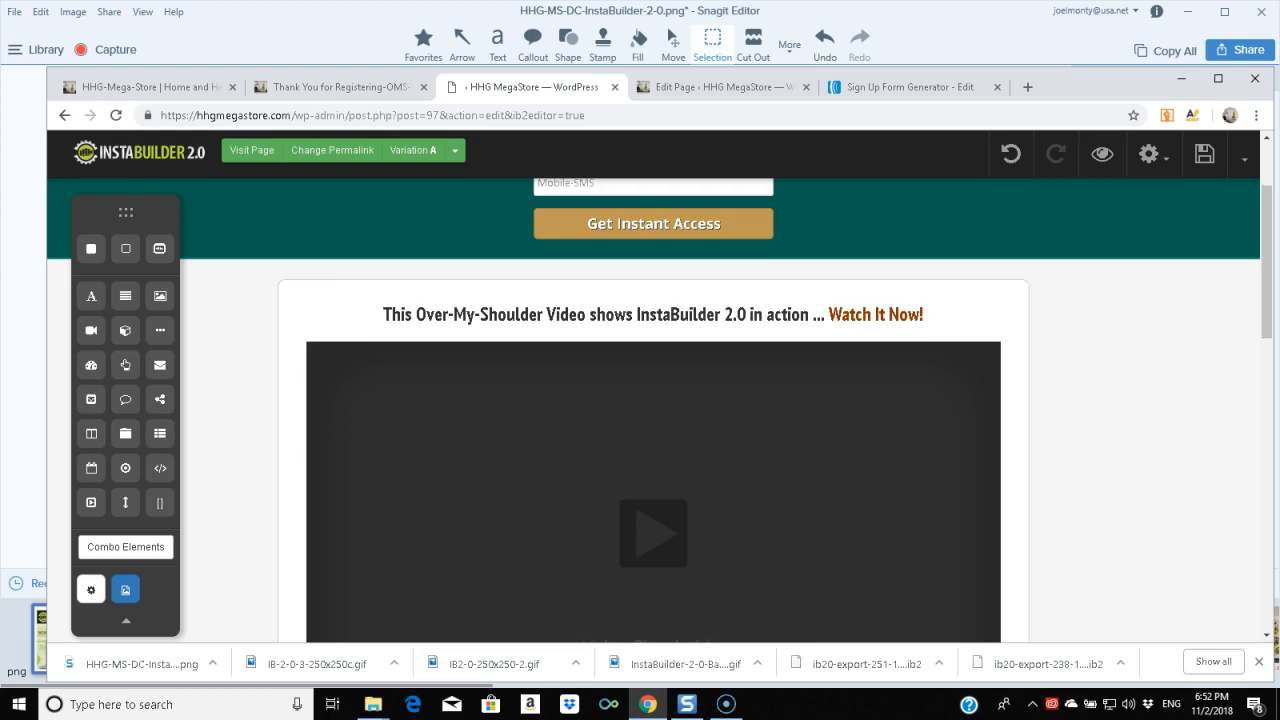
{"action": "left_click", "coordinate": [1205, 153]}
- Examine the page content below the video, from the order button and benefit columns down to the footer
{"action": "scroll", "coordinate": [653, 400], "scroll_direction": "down", "scroll_amount": 1}
{"action": "scroll", "coordinate": [653, 400], "scroll_direction": "down", "scroll_amount": 3}
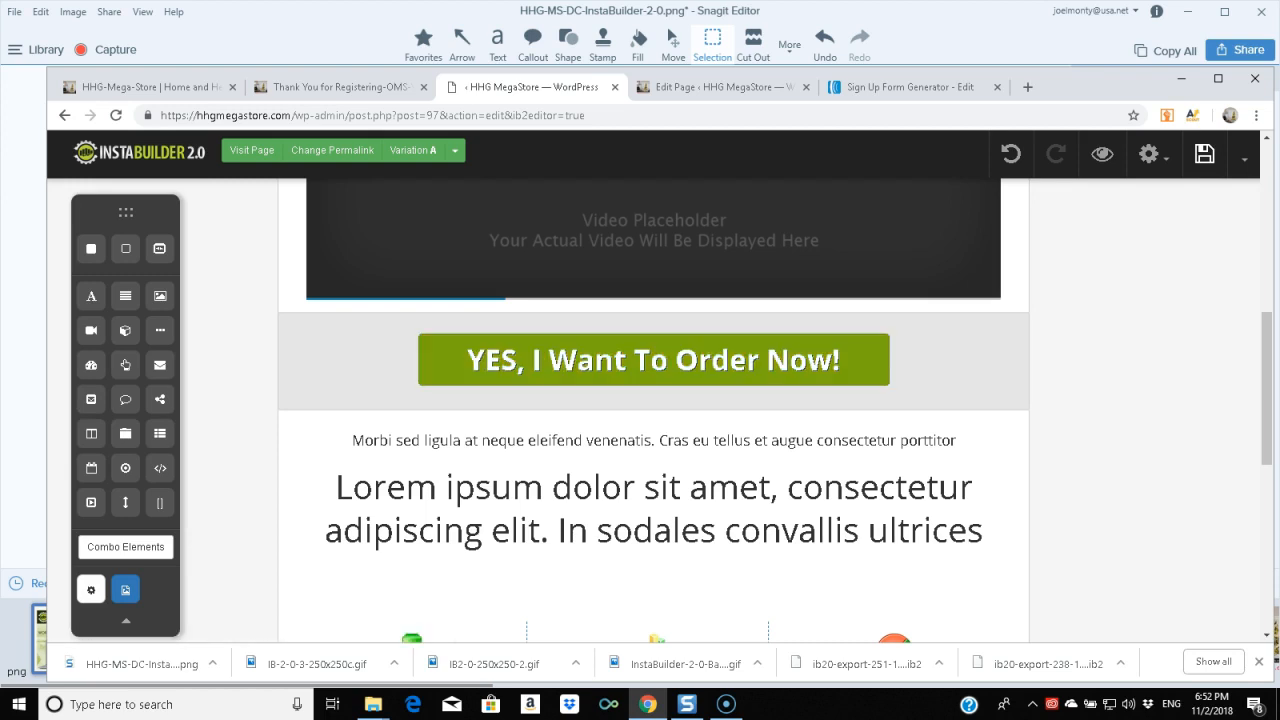
{"action": "scroll", "coordinate": [653, 420], "scroll_direction": "down", "scroll_amount": 2}
{"action": "scroll", "coordinate": [653, 420], "scroll_direction": "down", "scroll_amount": 4}
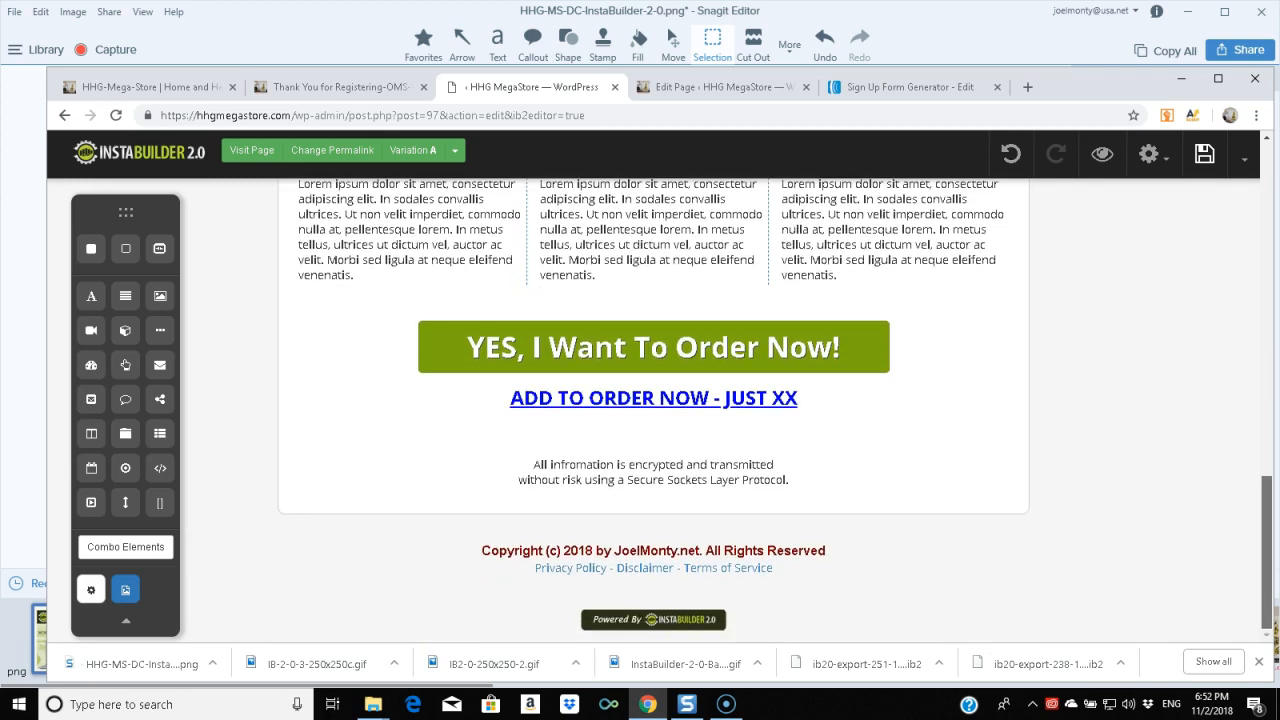
{"action": "scroll", "coordinate": [653, 420], "scroll_direction": "up", "scroll_amount": 1}
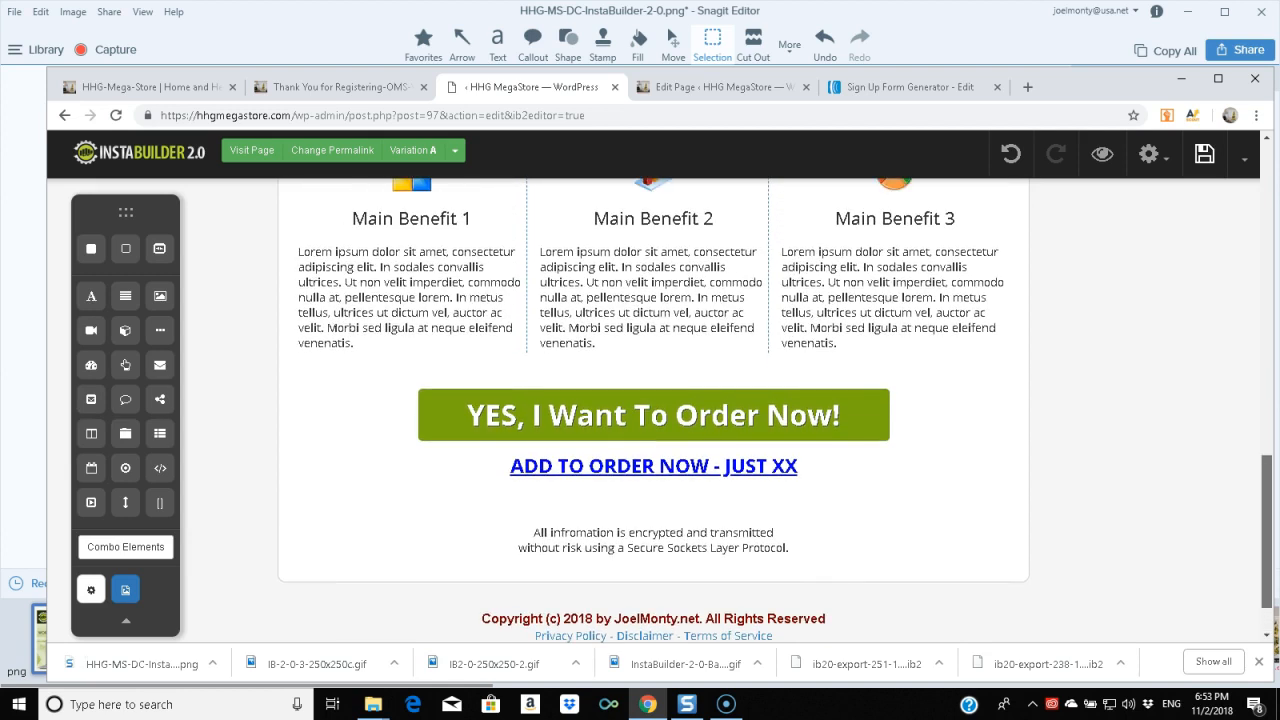
{"action": "scroll", "coordinate": [653, 420], "scroll_direction": "up", "scroll_amount": 2}
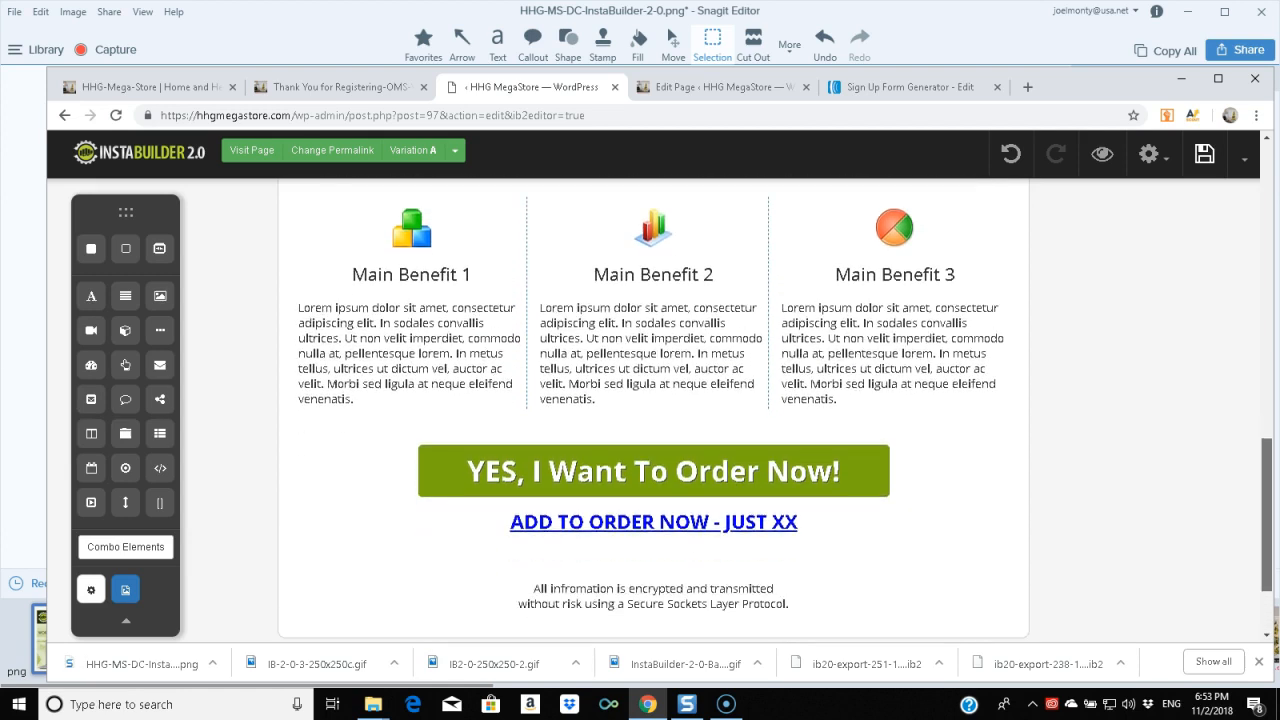
- Review the page layout between the video placeholder and the secure-transmission note above the footer
{"action": "scroll", "coordinate": [653, 476], "scroll_direction": "down", "scroll_amount": 1}
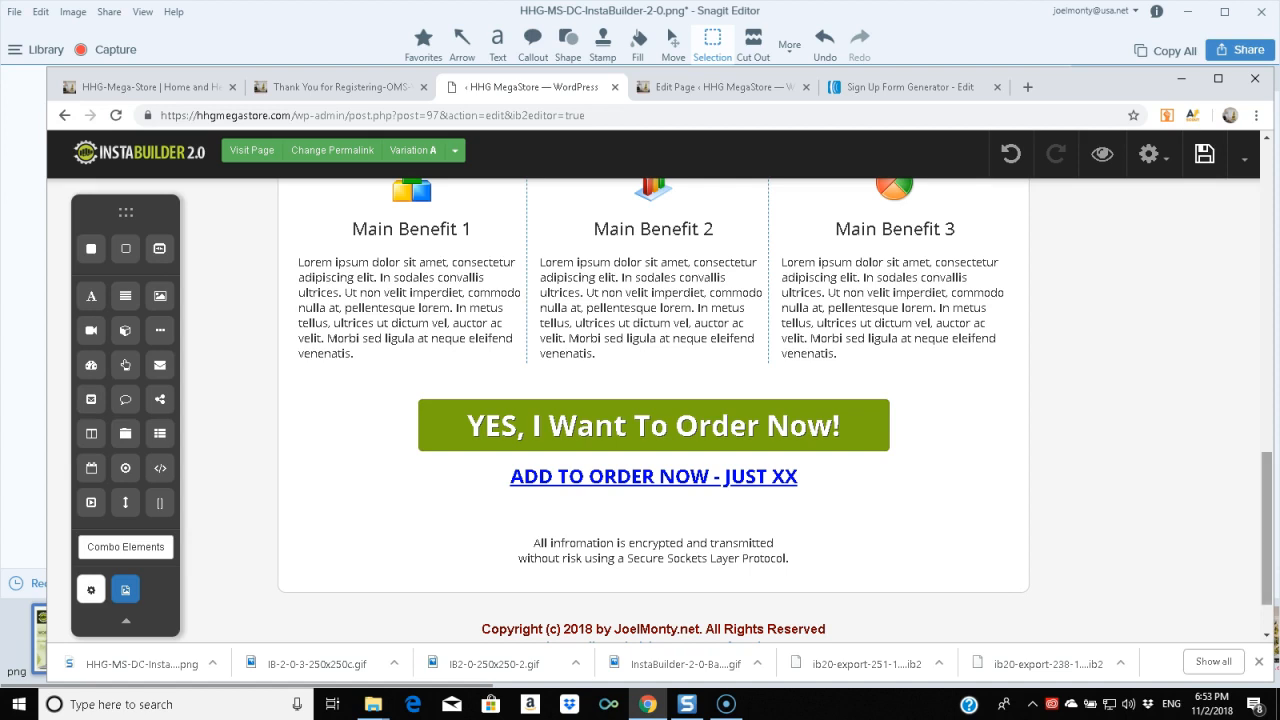
{"action": "scroll", "coordinate": [654, 410], "scroll_direction": "up", "scroll_amount": 7}
{"action": "scroll", "coordinate": [654, 410], "scroll_direction": "down", "scroll_amount": 1}
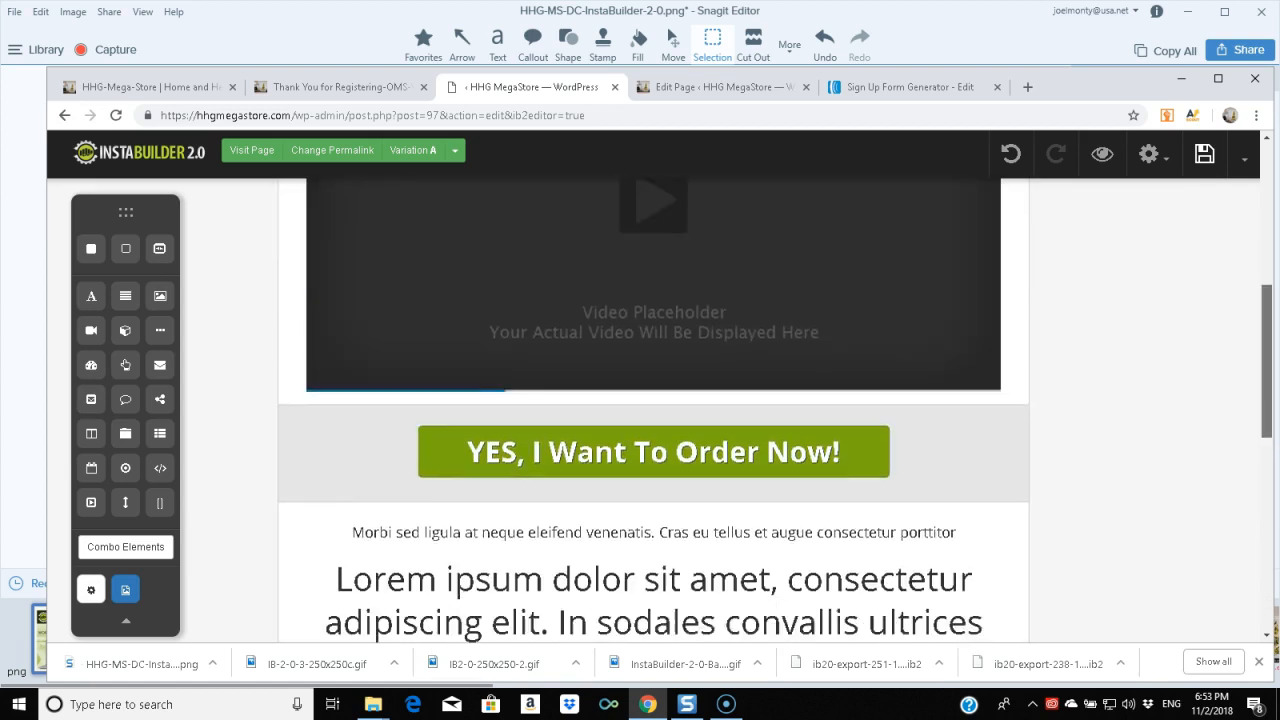
{"action": "scroll", "coordinate": [654, 410], "scroll_direction": "up", "scroll_amount": 3}
{"action": "scroll", "coordinate": [654, 410], "scroll_direction": "down", "scroll_amount": 3}
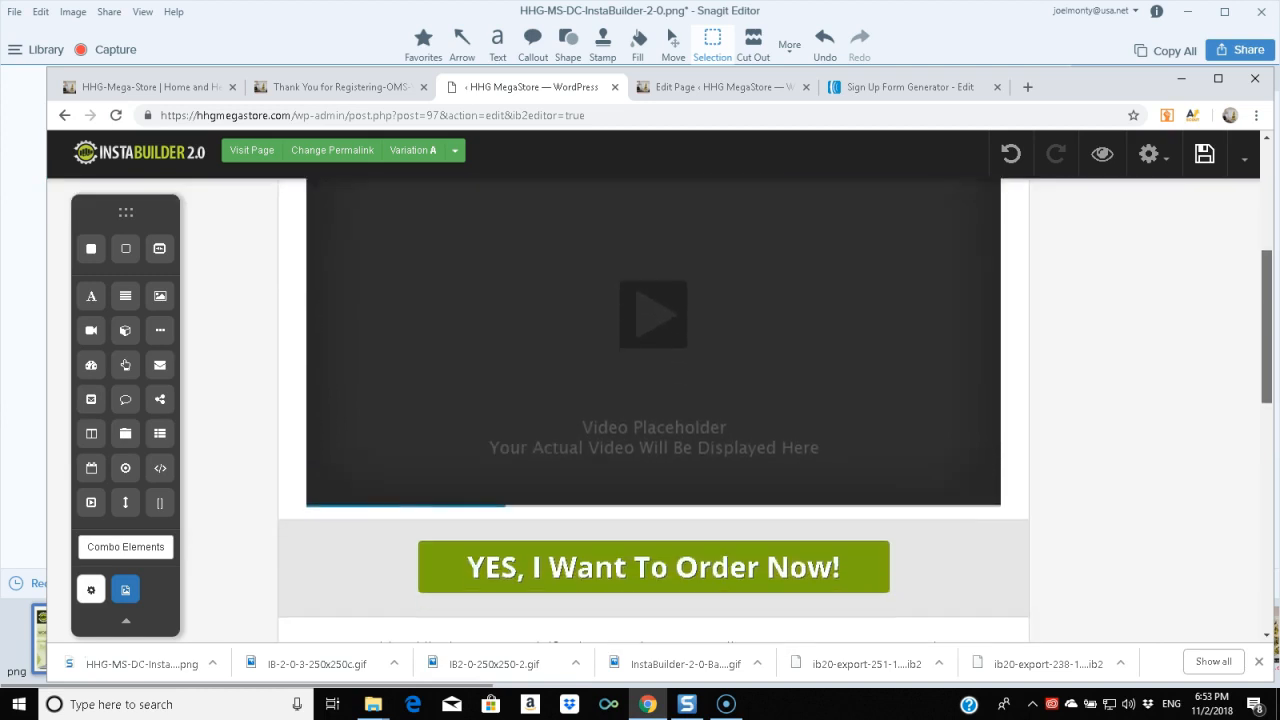
{"action": "scroll", "coordinate": [654, 410], "scroll_direction": "up", "scroll_amount": 2}
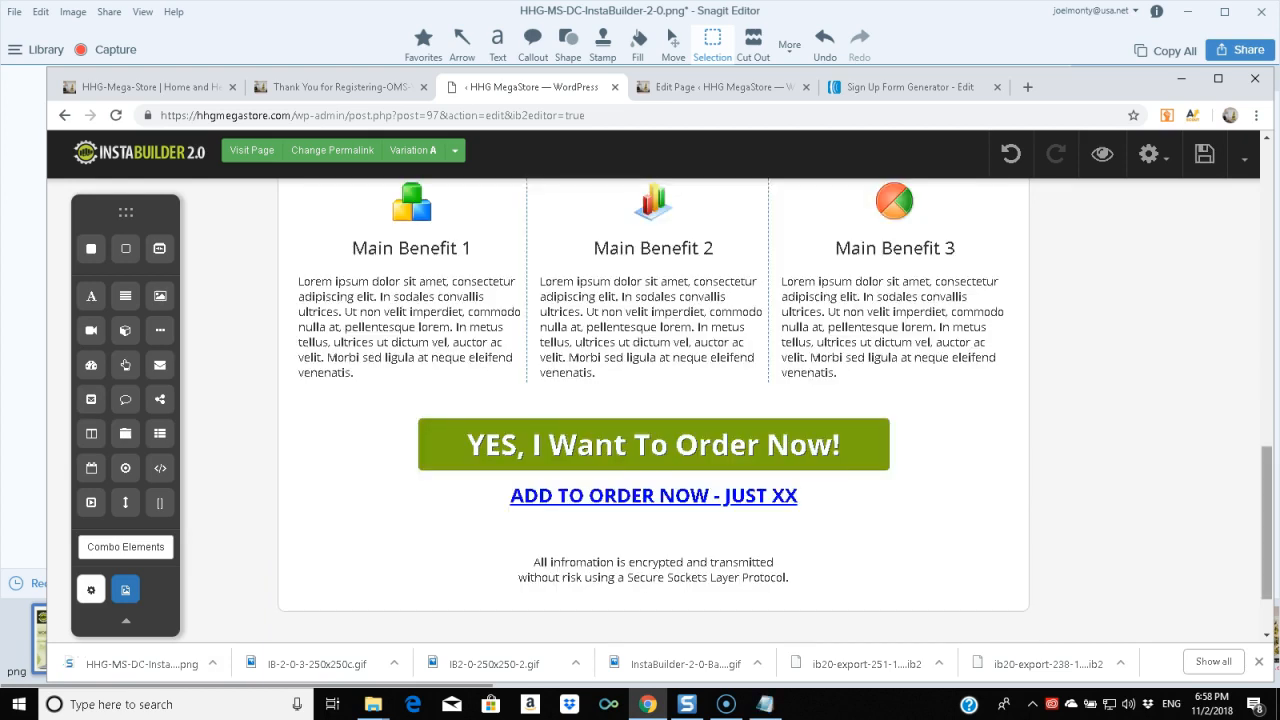
- Delete the small "Morbi sed ligula at neque eleifend venenatis" text line above the large Lorem ipsum headline
{"action": "scroll", "coordinate": [654, 410], "scroll_direction": "up", "scroll_amount": 4}
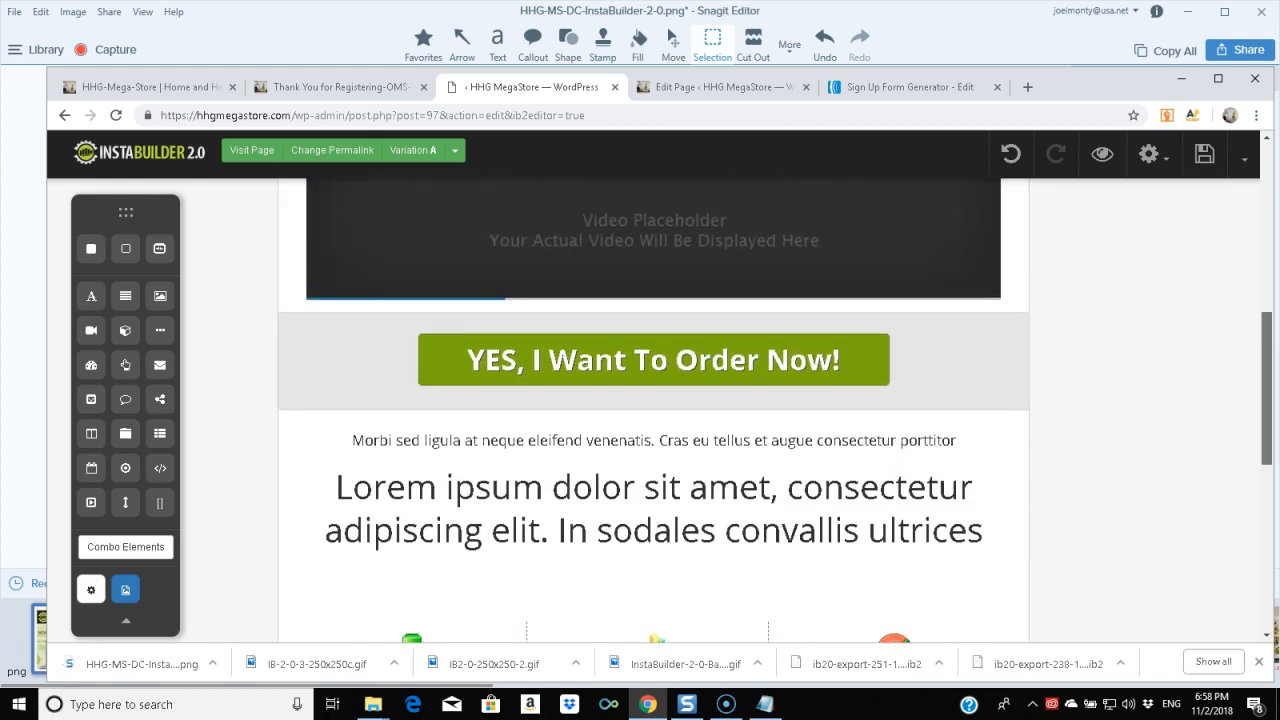
{"action": "scroll", "coordinate": [654, 410], "scroll_direction": "down", "scroll_amount": 2}
{"action": "left_click_drag", "start_coordinate": [1267, 429], "coordinate": [1267, 435]}
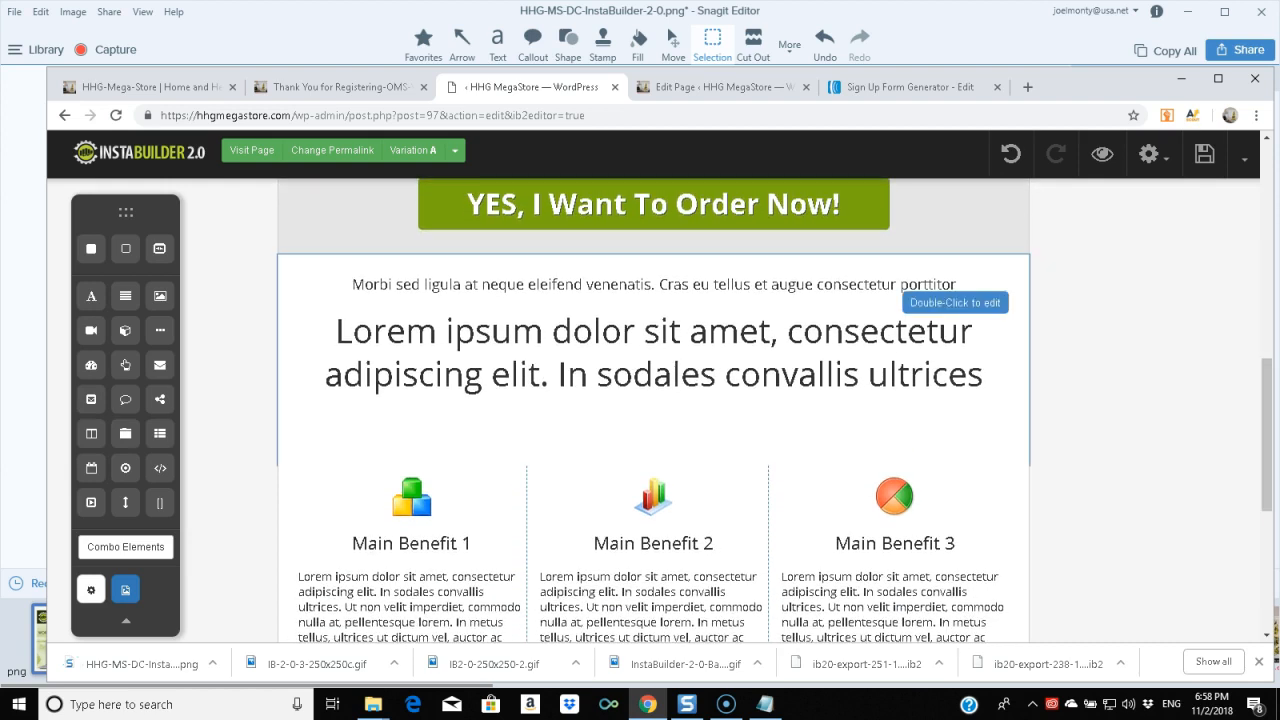
{"action": "double_click", "coordinate": [352, 284]}
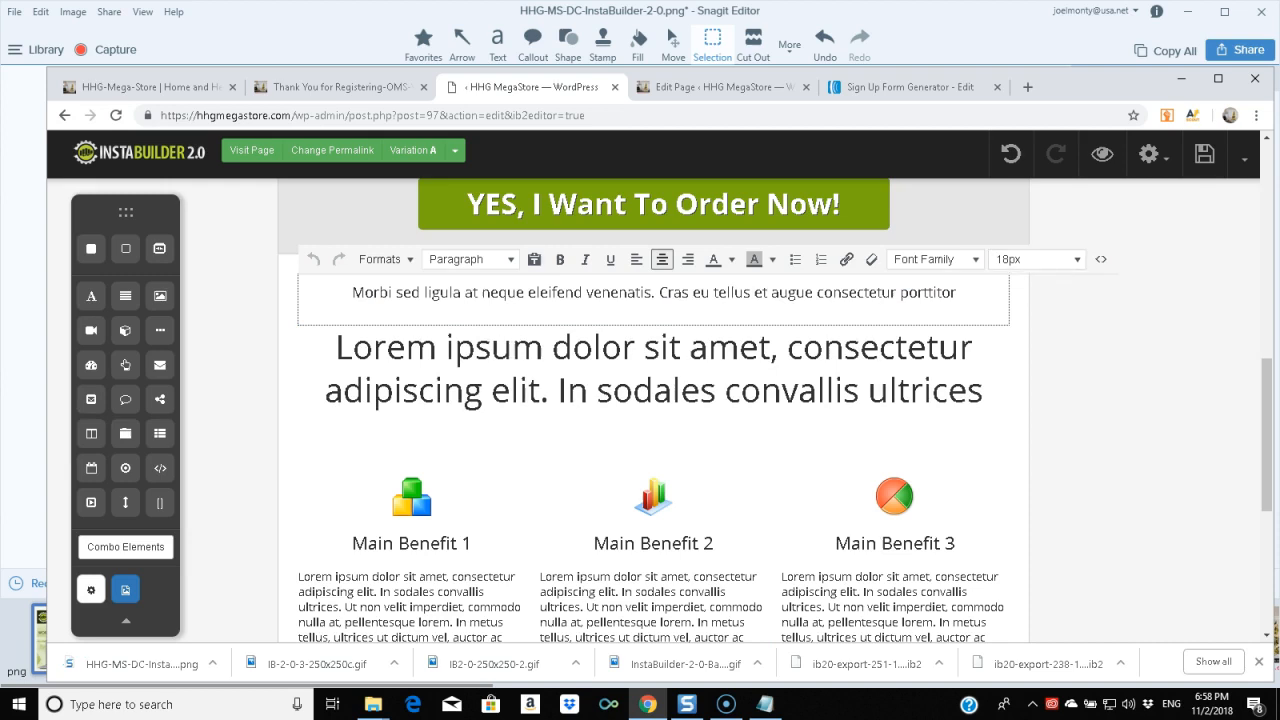
{"action": "left_click", "coordinate": [640, 432]}
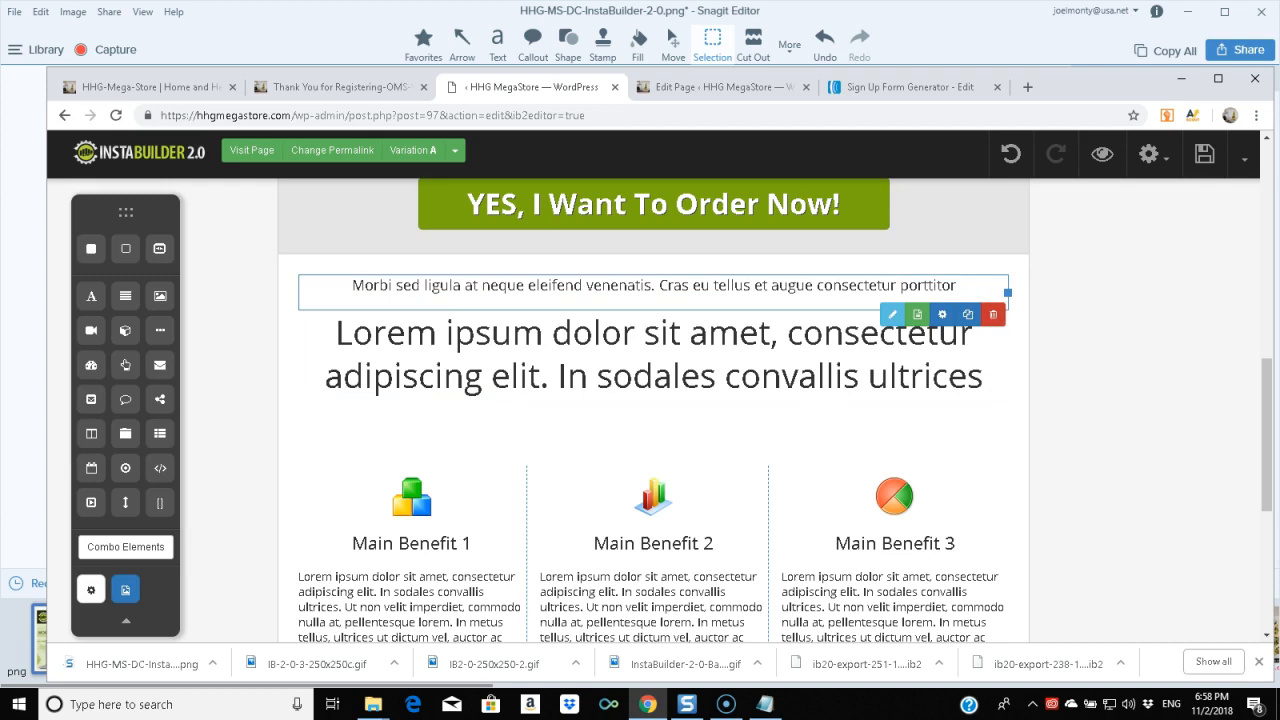
{"action": "left_click", "coordinate": [993, 314]}
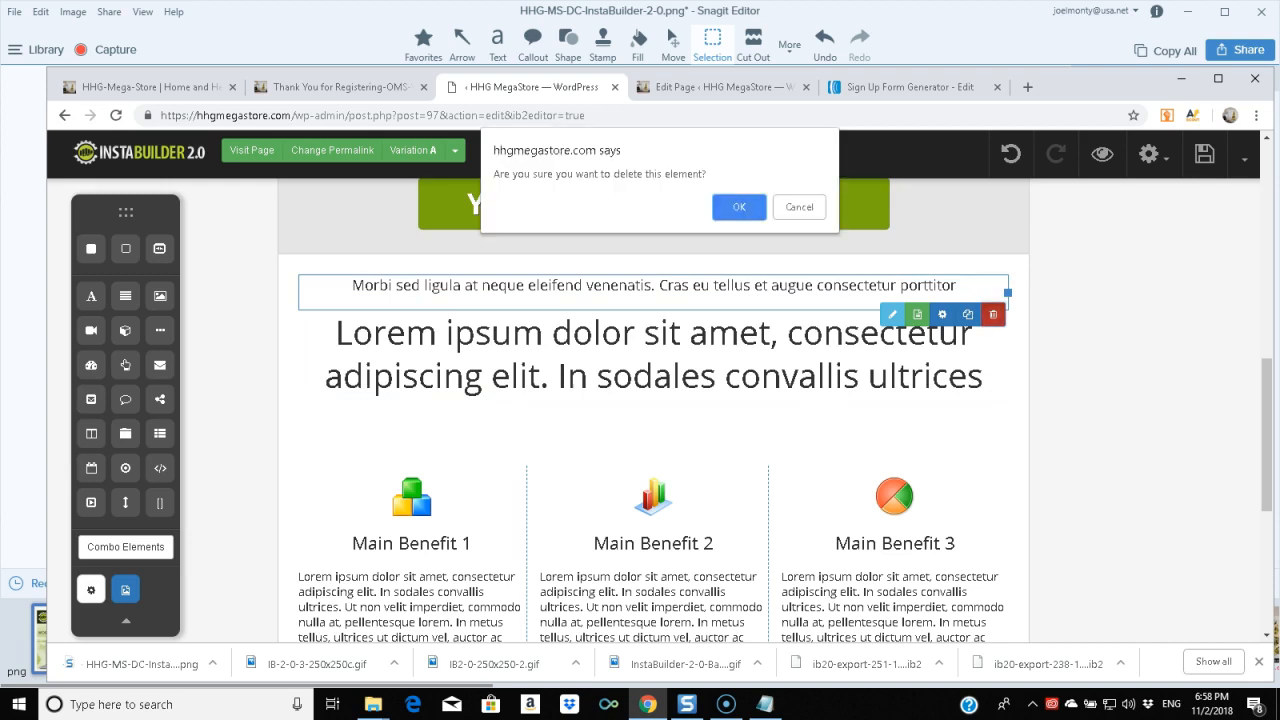
{"action": "key", "text": "Return"}
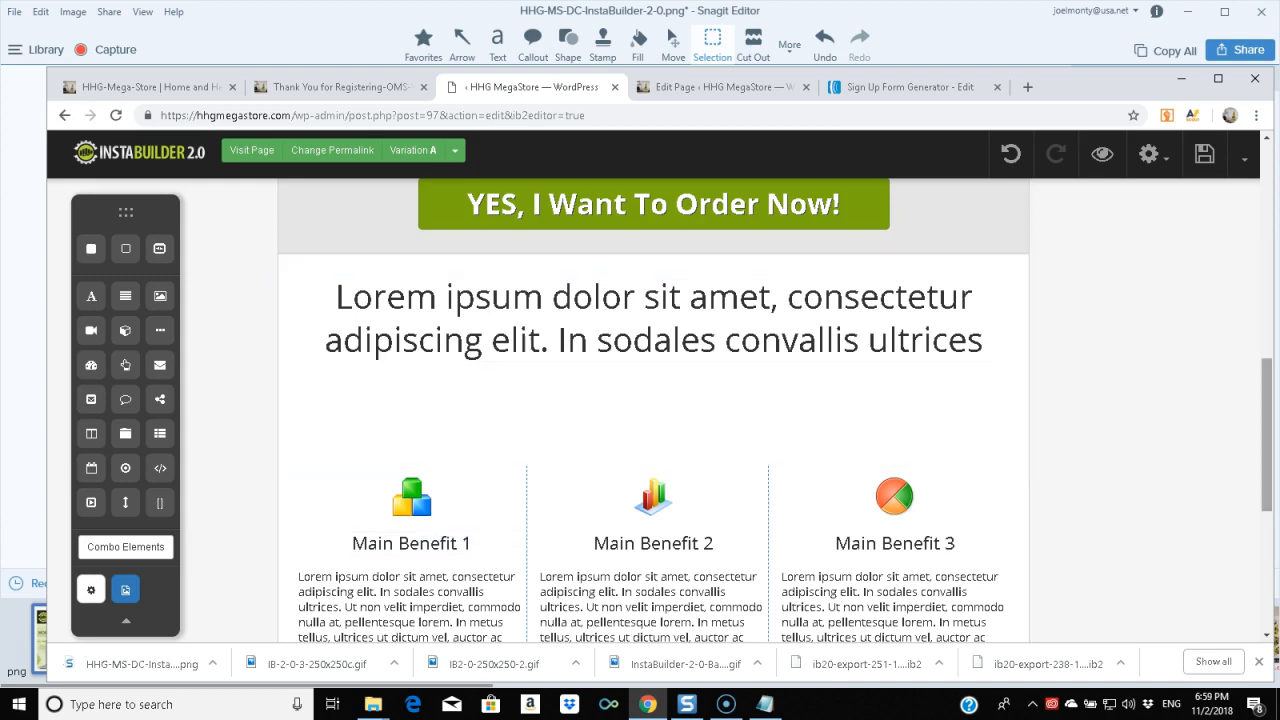
- Delete the "ADD TO ORDER NOW - JUST XX" link text below the lower order button
{"action": "left_click_drag", "start_coordinate": [1266, 436], "coordinate": [1266, 524]}
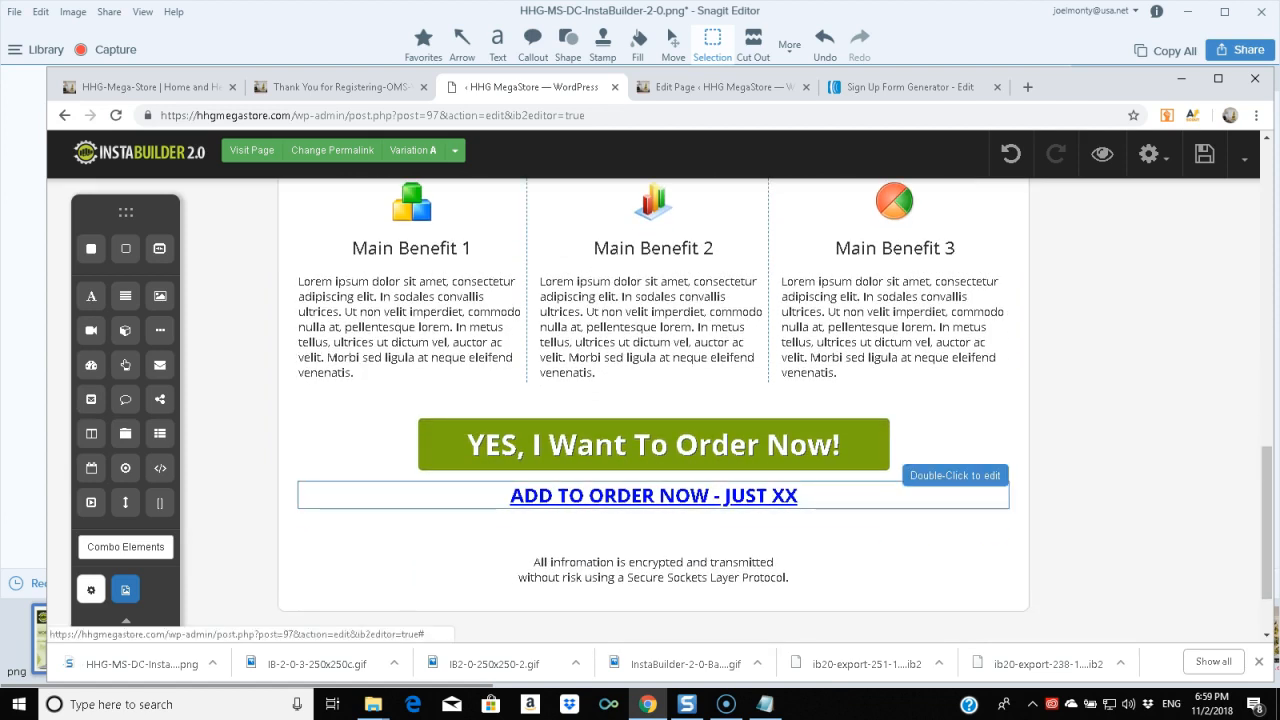
{"action": "double_click", "coordinate": [654, 496]}
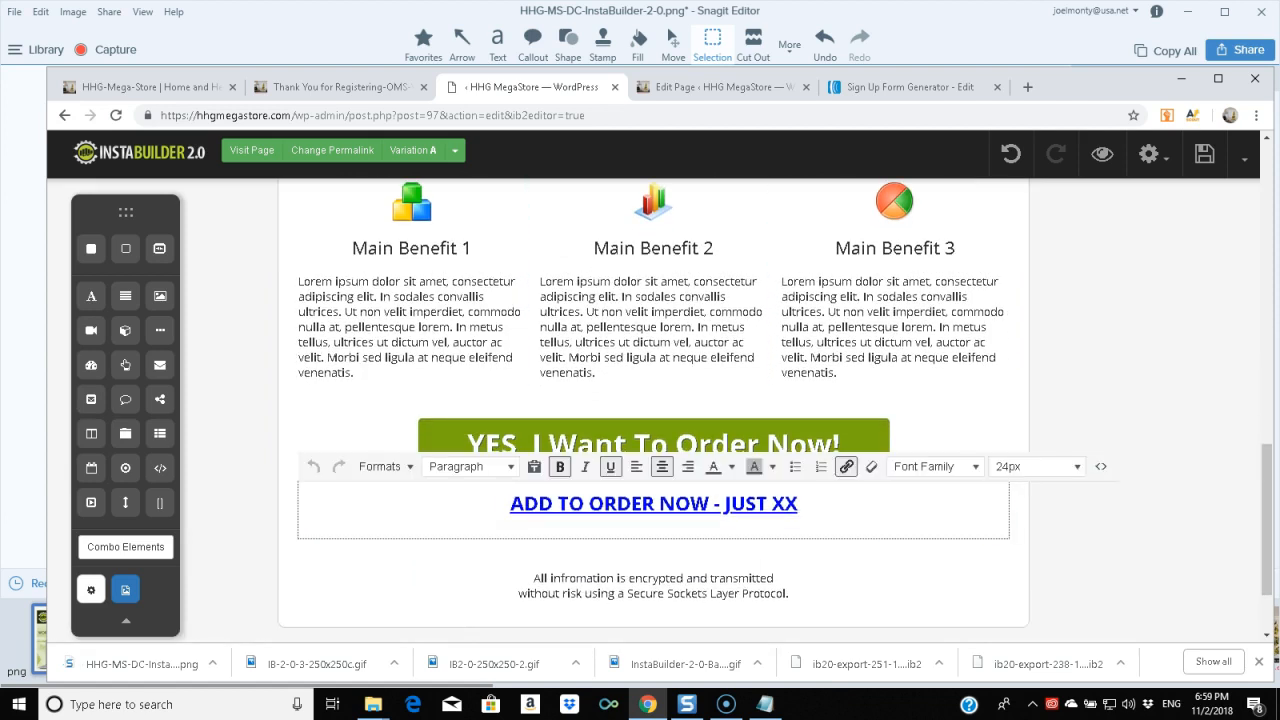
{"action": "left_click", "coordinate": [850, 556]}
{"action": "left_click", "coordinate": [720, 498]}
{"action": "left_click", "coordinate": [992, 528]}
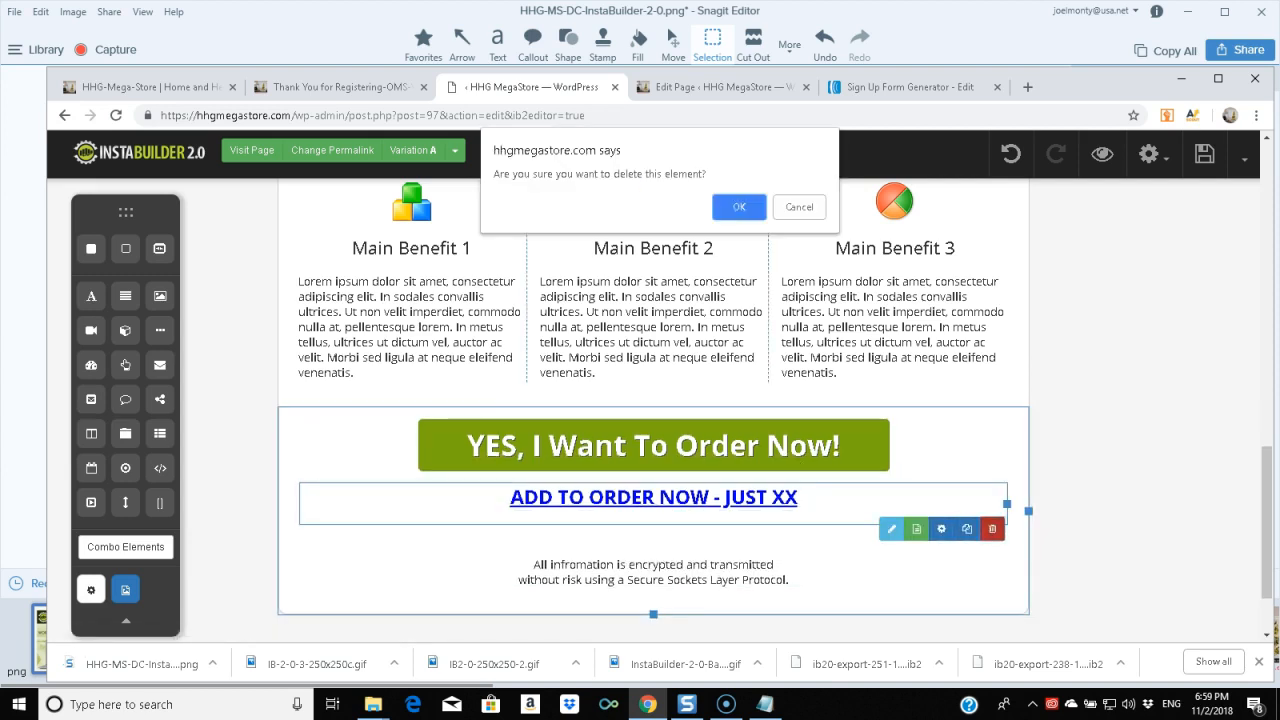
{"action": "left_click", "coordinate": [739, 206]}
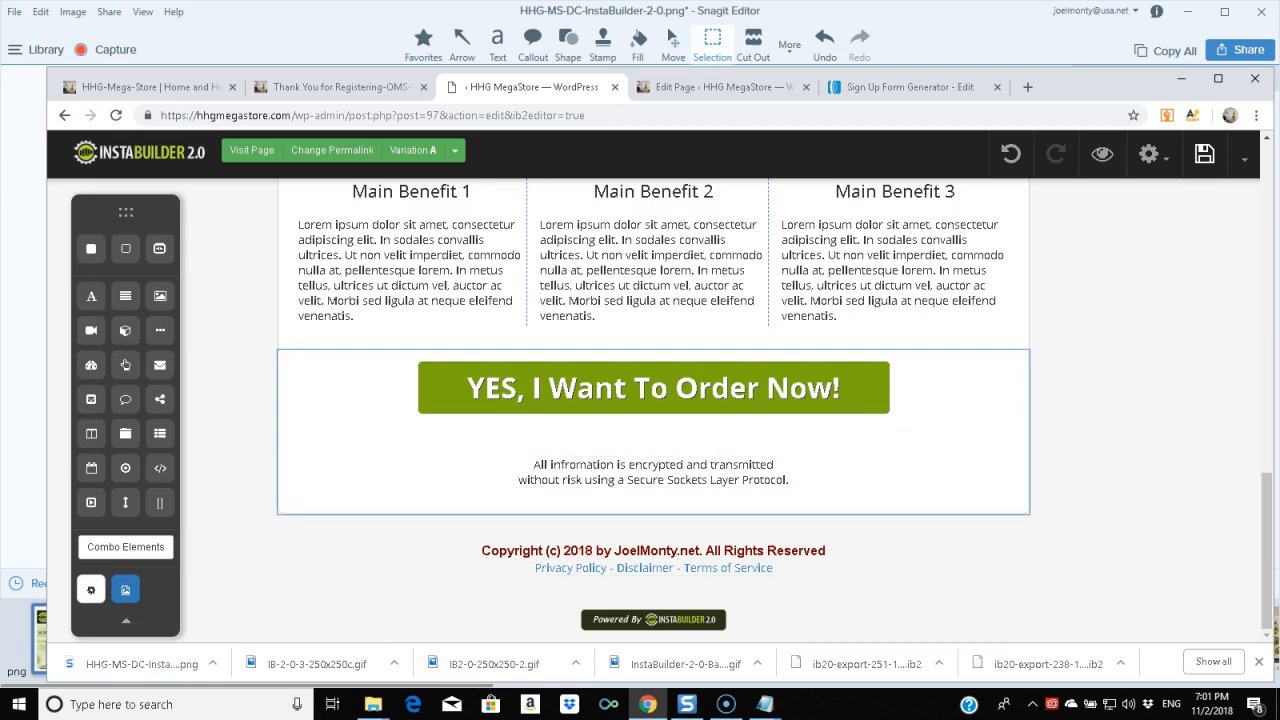
- Examine the remaining placeholder content, from the video and order buttons to the benefit columns and footer
{"action": "scroll", "coordinate": [654, 410], "scroll_direction": "up", "scroll_amount": 3}
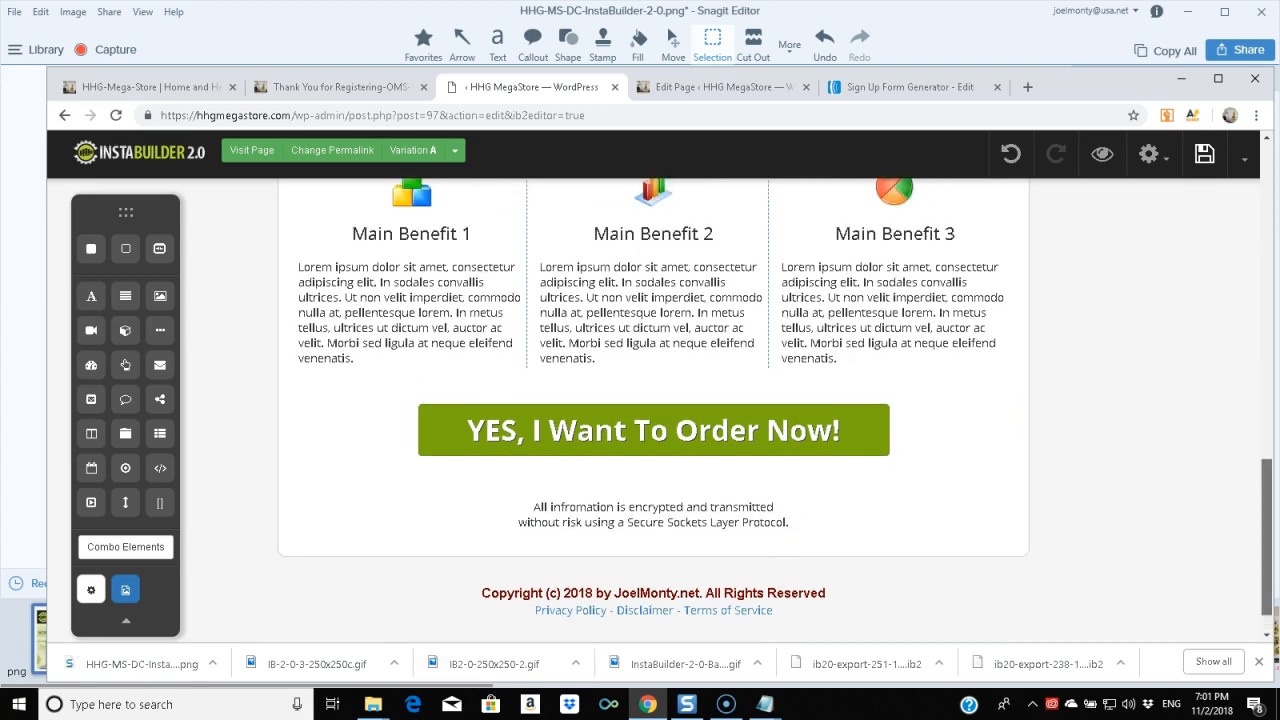
{"action": "scroll", "coordinate": [654, 410], "scroll_direction": "up", "scroll_amount": 2}
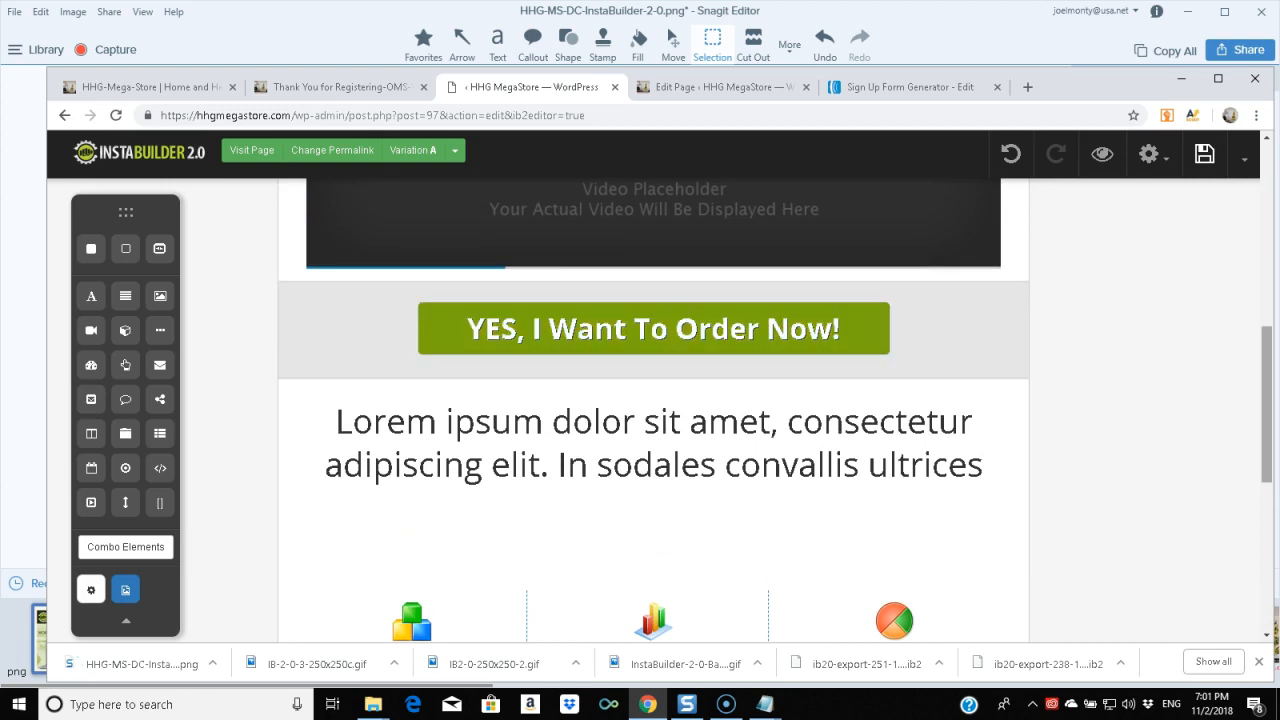
{"action": "scroll", "coordinate": [654, 410], "scroll_direction": "down", "scroll_amount": 4}
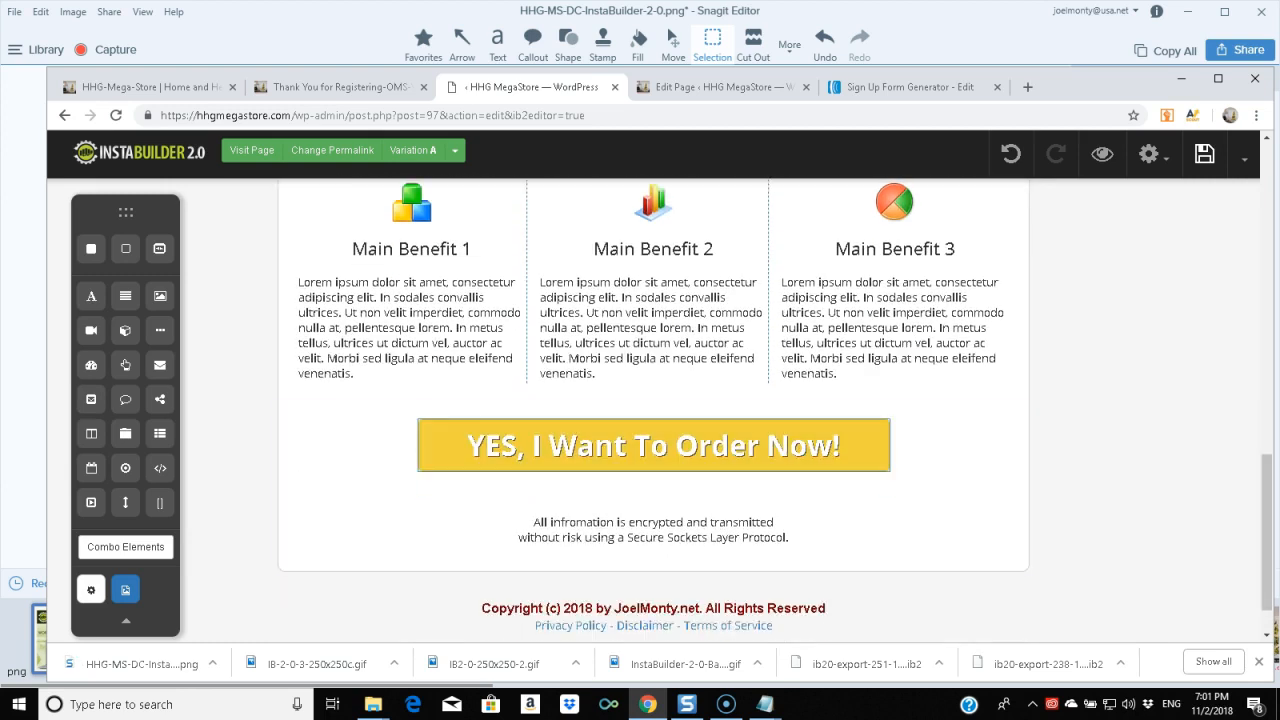
{"action": "scroll", "coordinate": [654, 410], "scroll_direction": "down", "scroll_amount": 1}
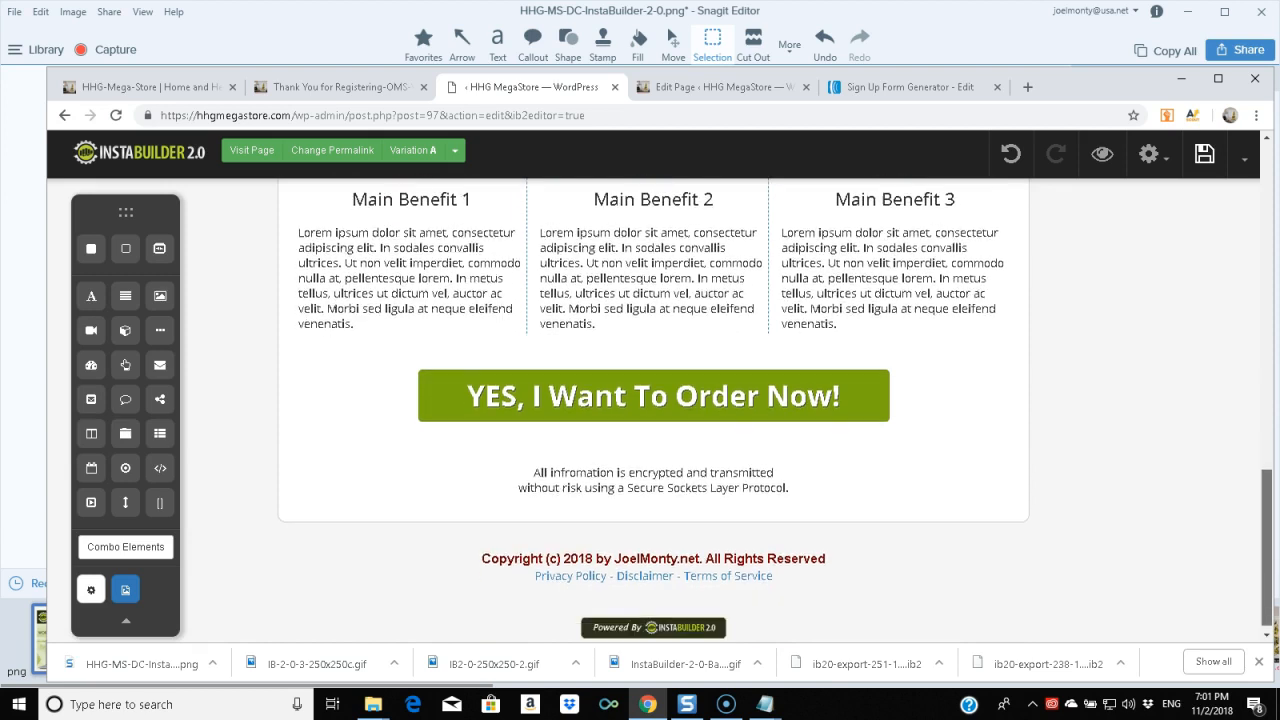
{"action": "scroll", "coordinate": [654, 410], "scroll_direction": "up", "scroll_amount": 3}
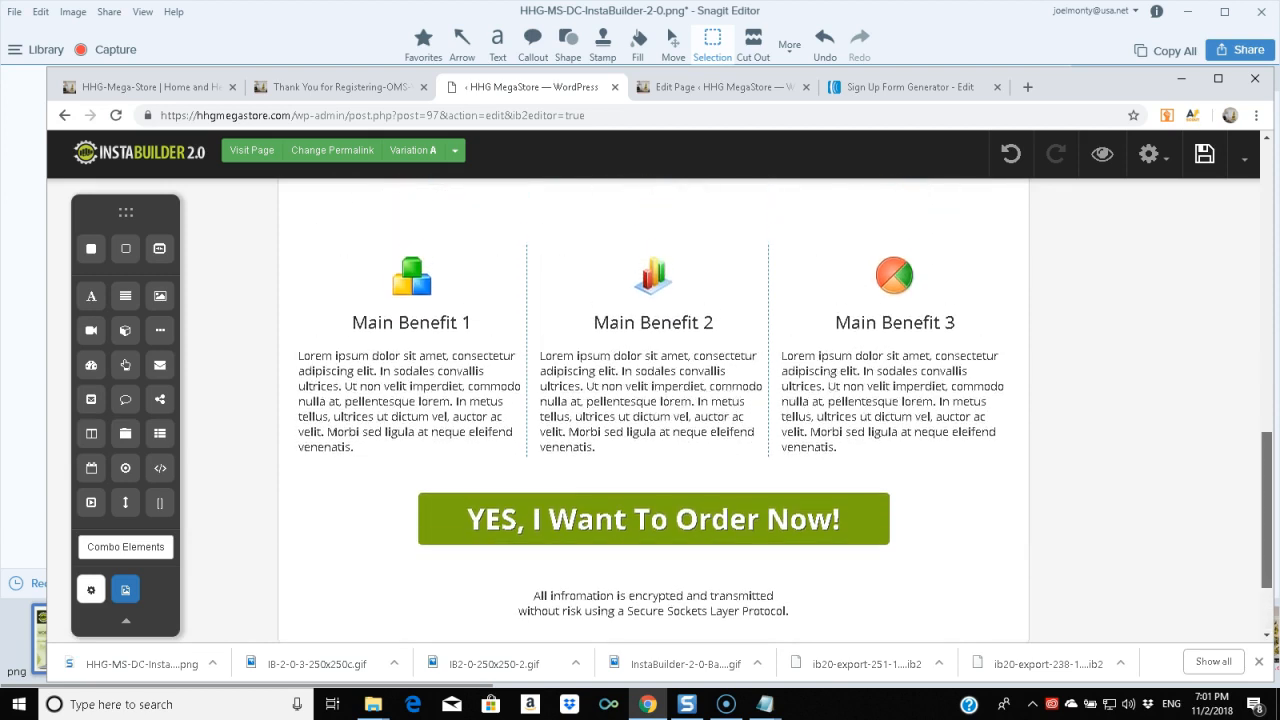
{"action": "scroll", "coordinate": [654, 410], "scroll_direction": "down", "scroll_amount": 1}
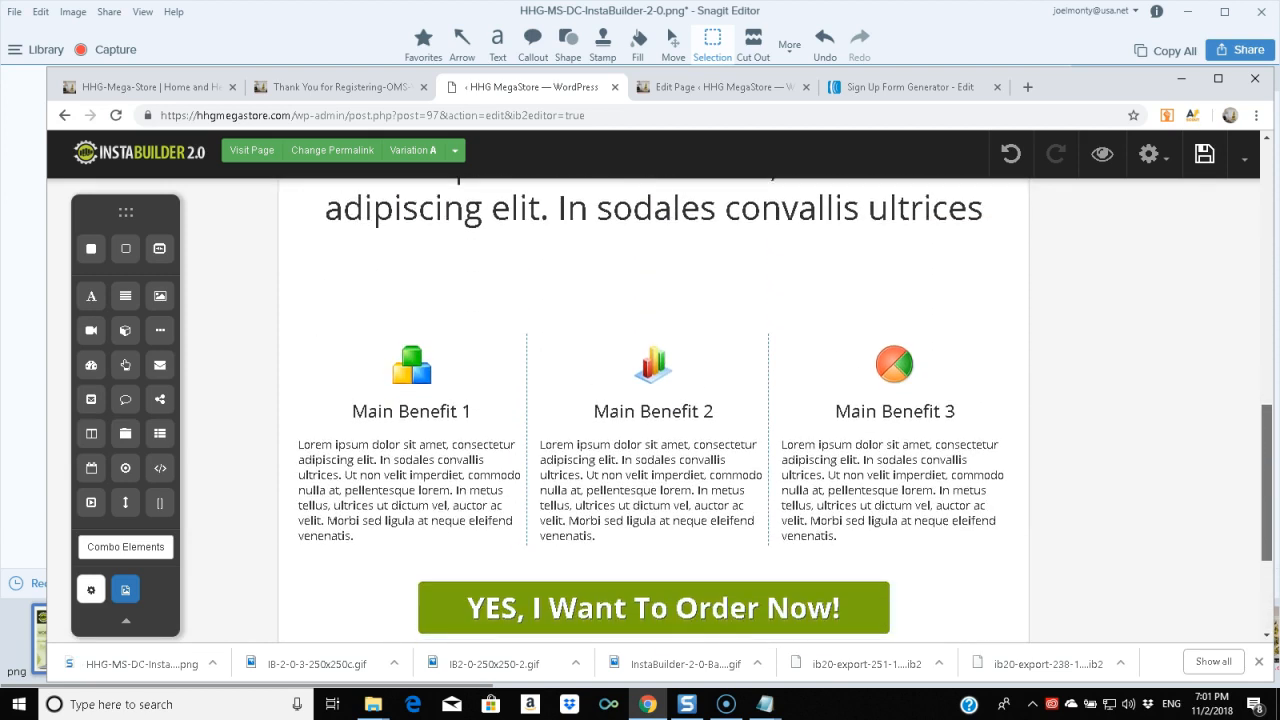
{"action": "scroll", "coordinate": [654, 410], "scroll_direction": "down", "scroll_amount": 1}
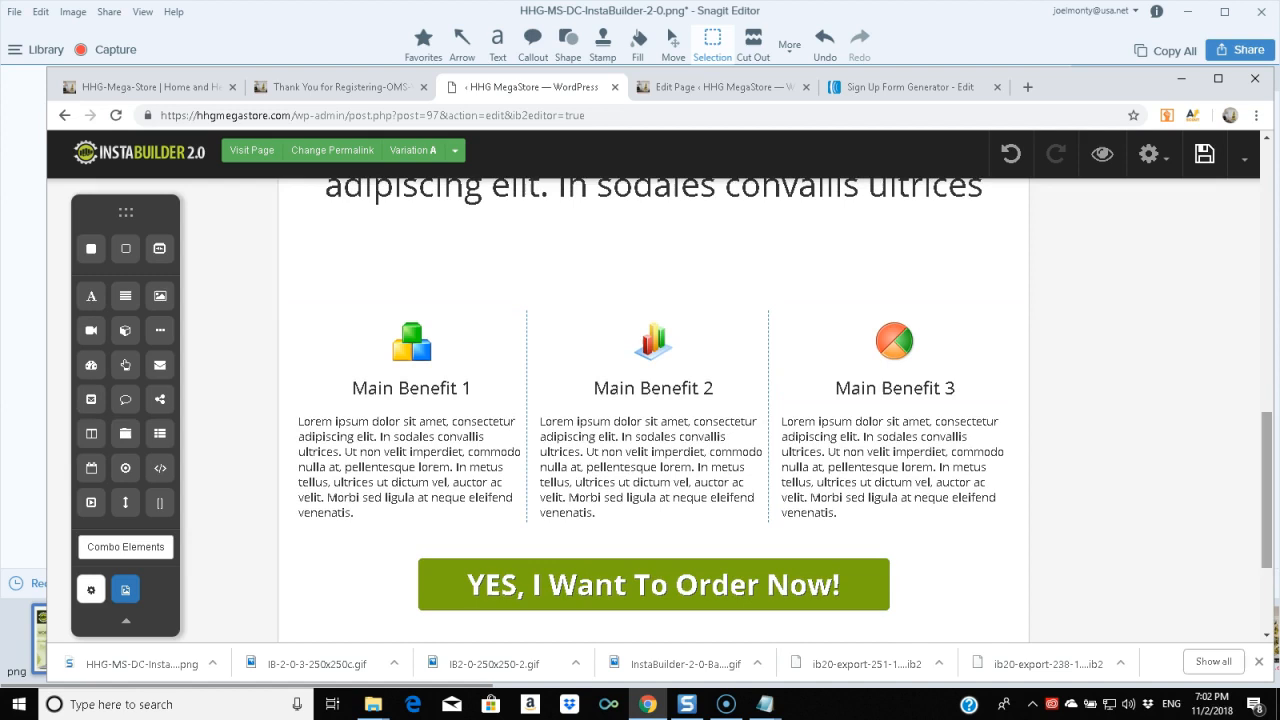
{"action": "scroll", "coordinate": [654, 410], "scroll_direction": "up", "scroll_amount": 5}
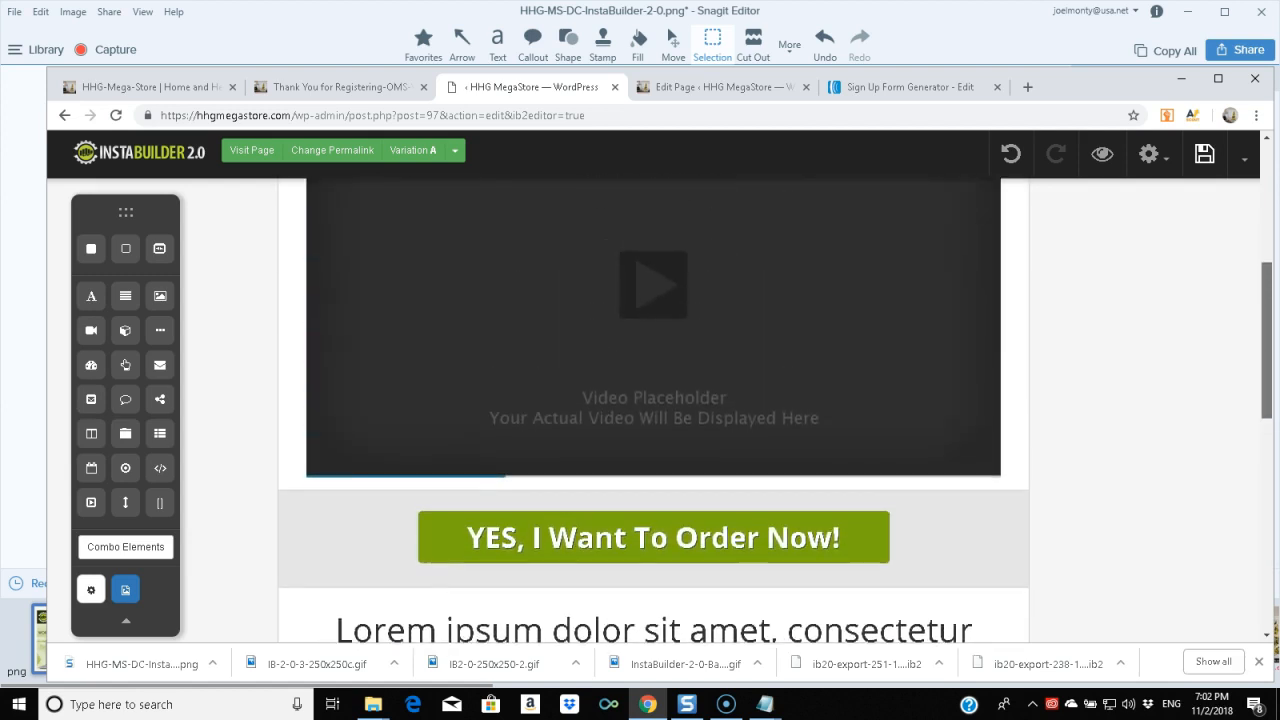
{"action": "scroll", "coordinate": [654, 410], "scroll_direction": "down", "scroll_amount": 5}
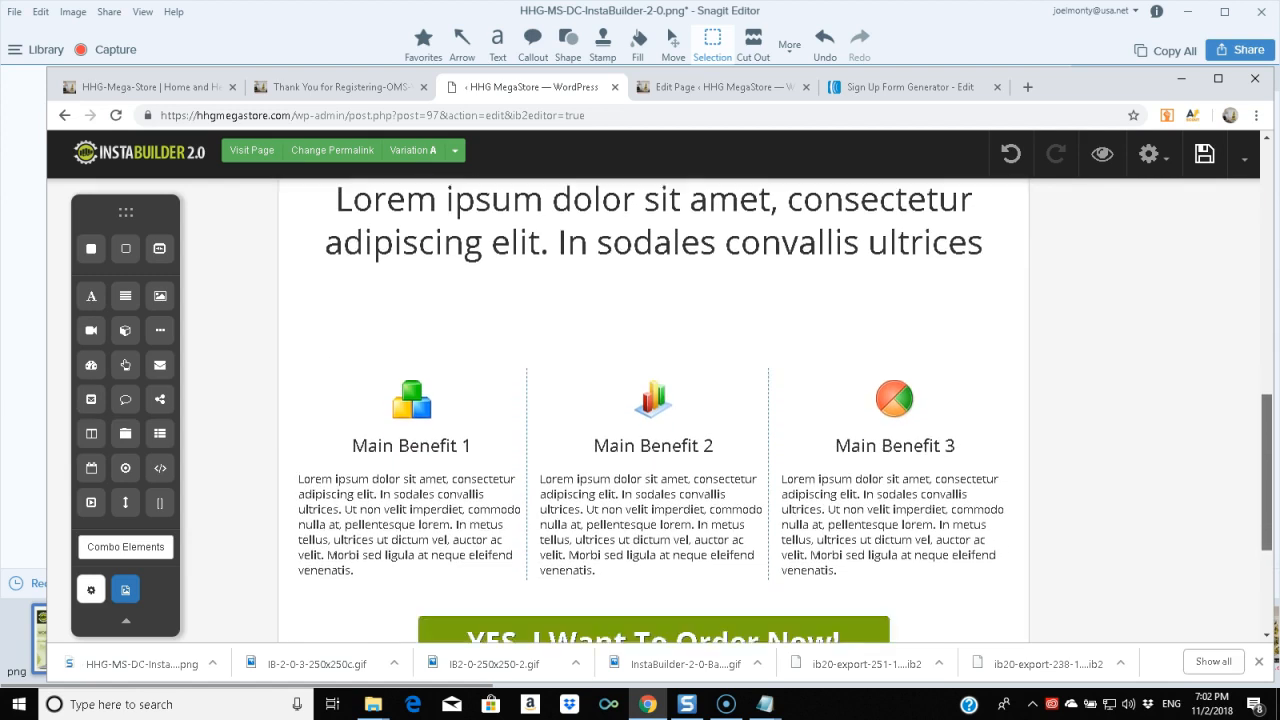
- Change Main Benefit 1's text to "Template driven, easy to use, make your own templates and move them to different sites. Works on WordPress. Multiple pages and scripts."
{"action": "scroll", "coordinate": [654, 410], "scroll_direction": "down", "scroll_amount": 1}
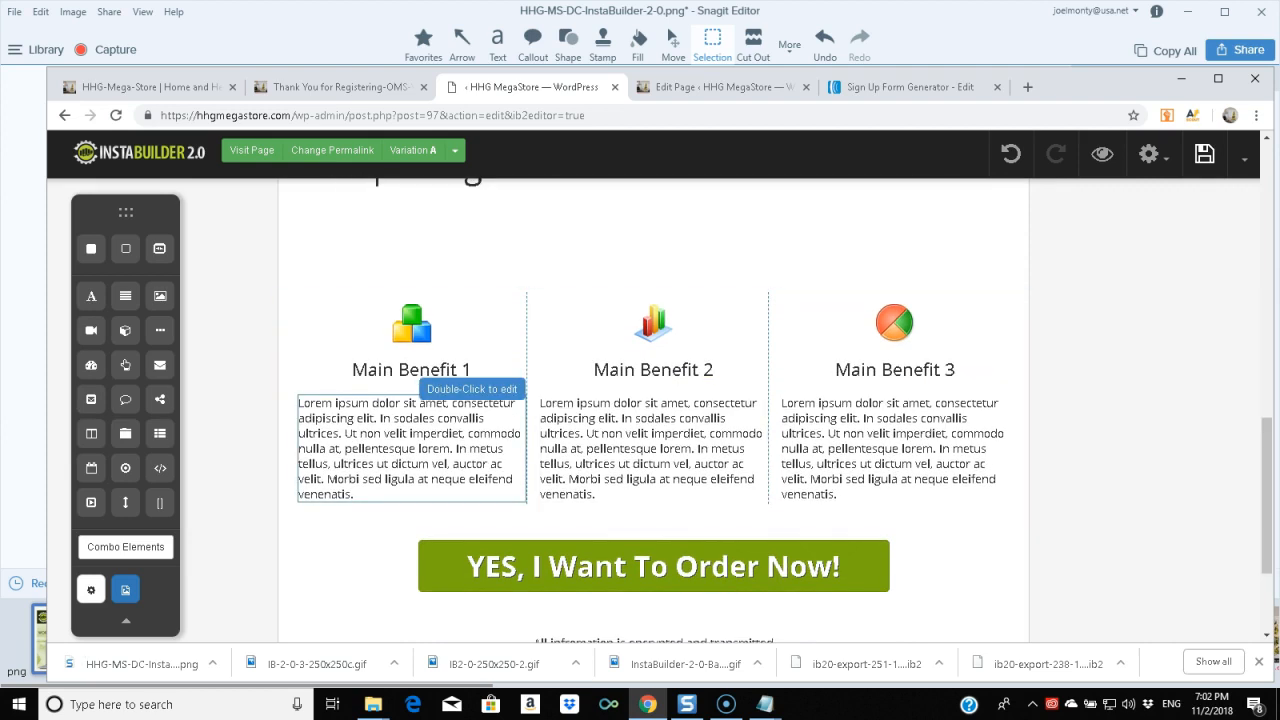
{"action": "double_click", "coordinate": [411, 448]}
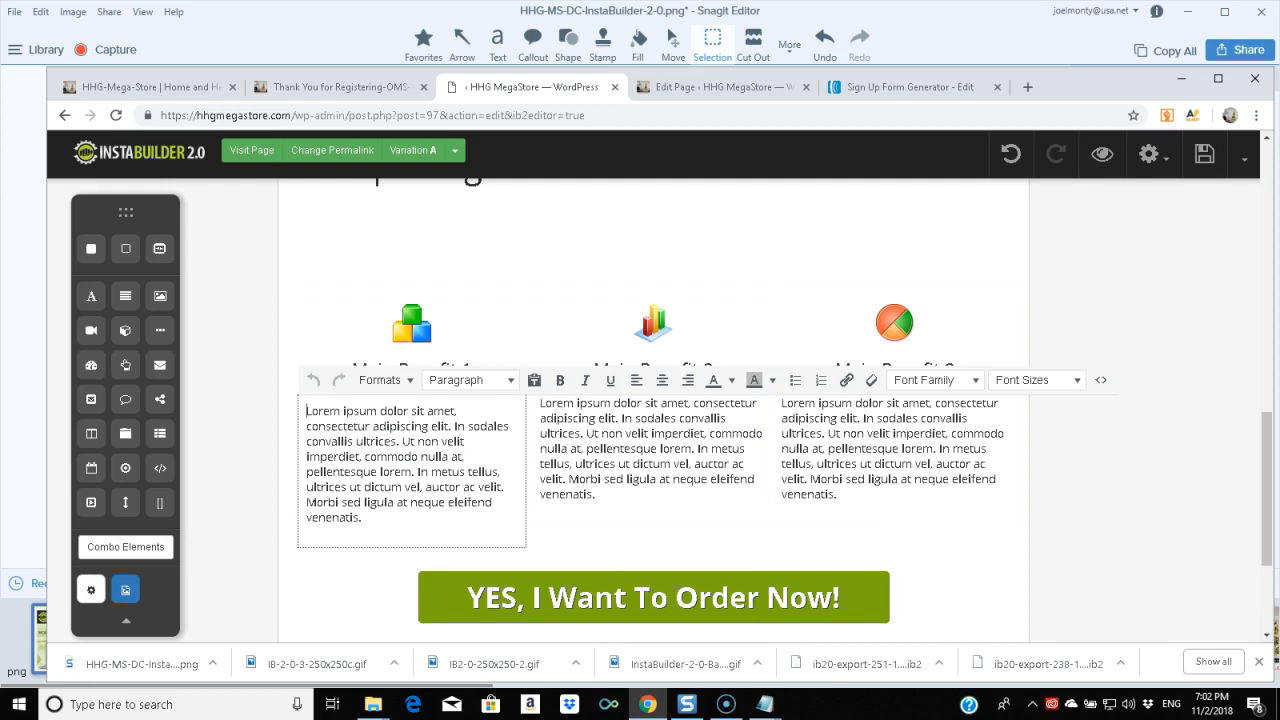
{"action": "left_click_drag", "start_coordinate": [306, 410], "coordinate": [364, 518]}
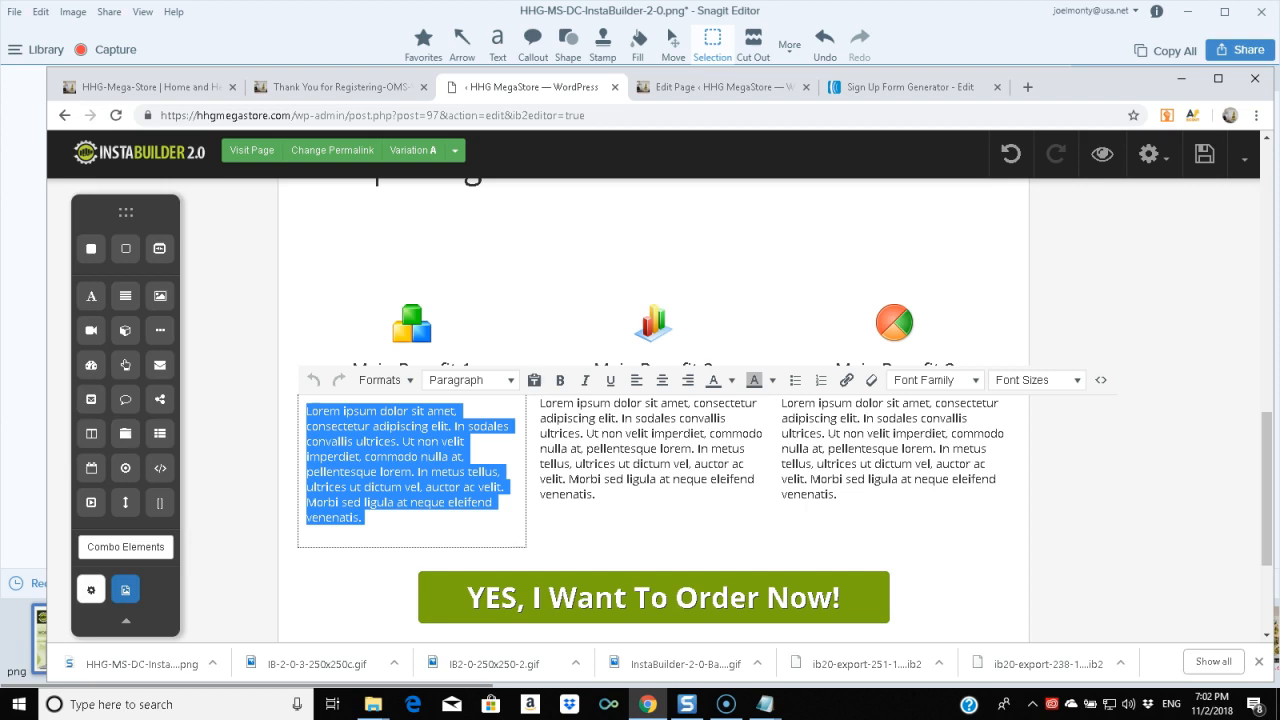
{"action": "key", "text": "BackSpace"}
{"action": "type", "text": "Template driven, easy to use"}
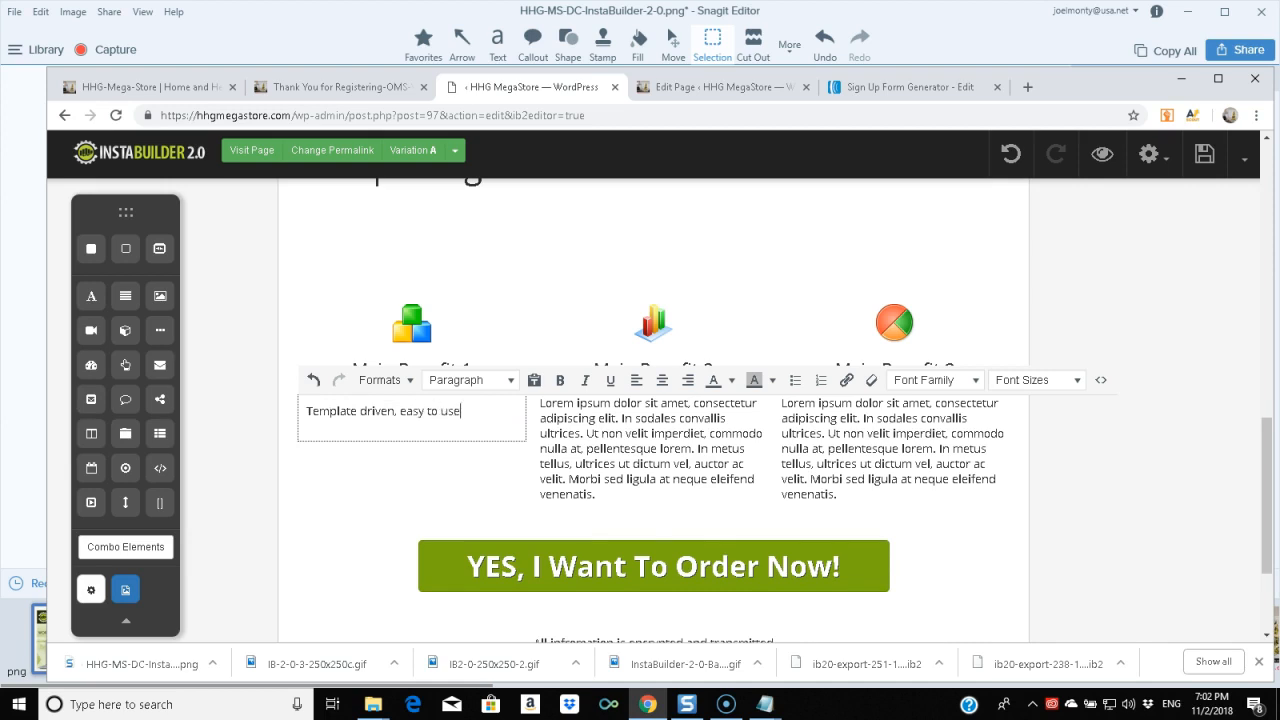
{"action": "type", "text": ", make your o"}
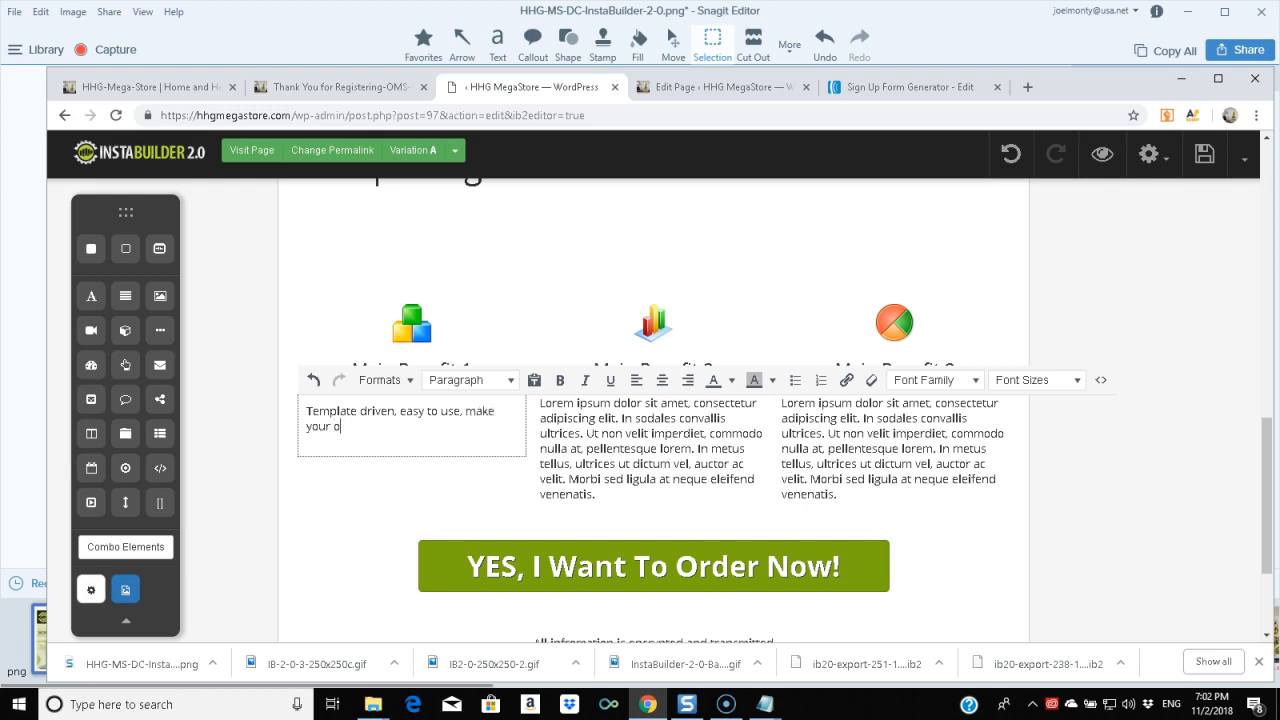
{"action": "type", "text": "wn templates and move them to di"}
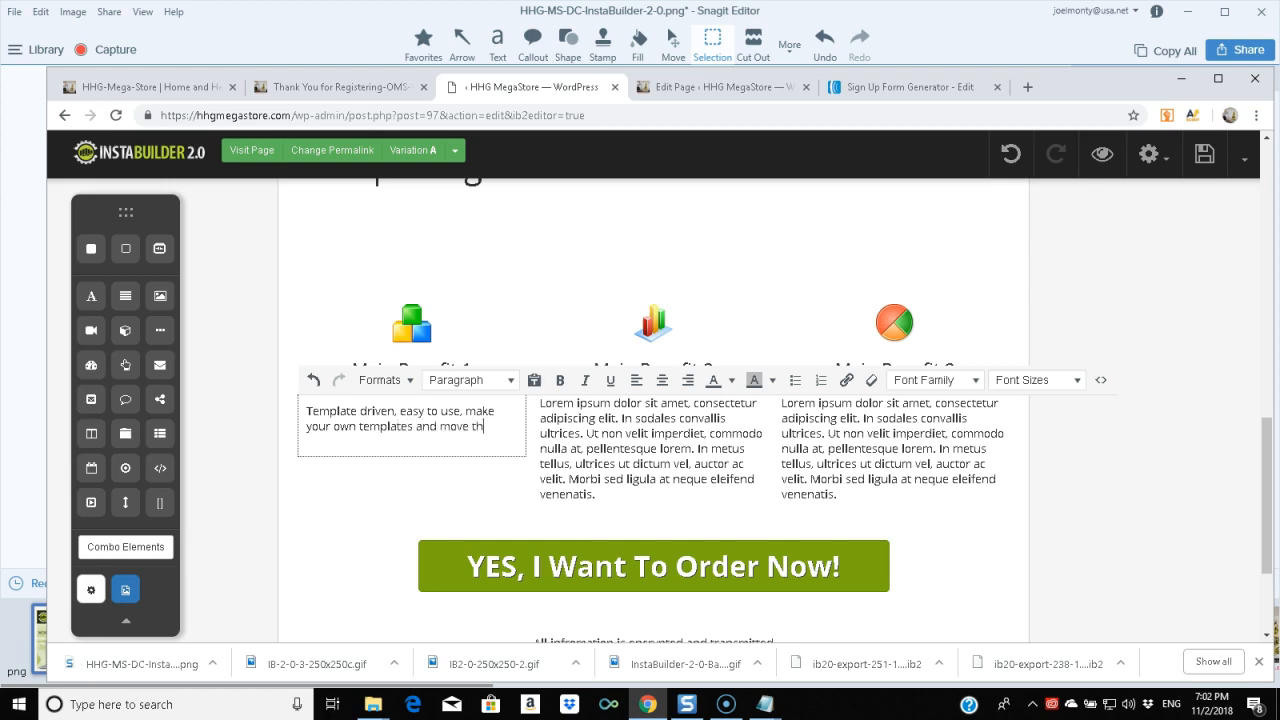
{"action": "type", "text": "ent "}
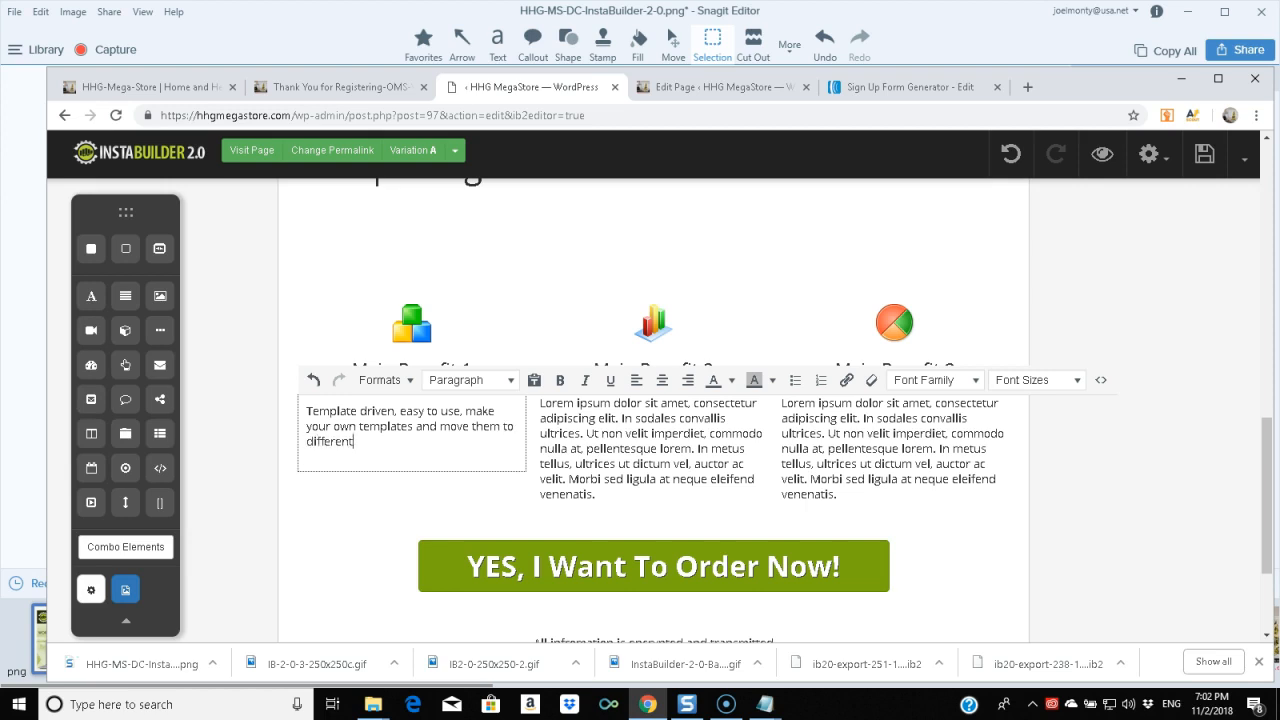
{"action": "type", "text": "sites. Works on WordPress."}
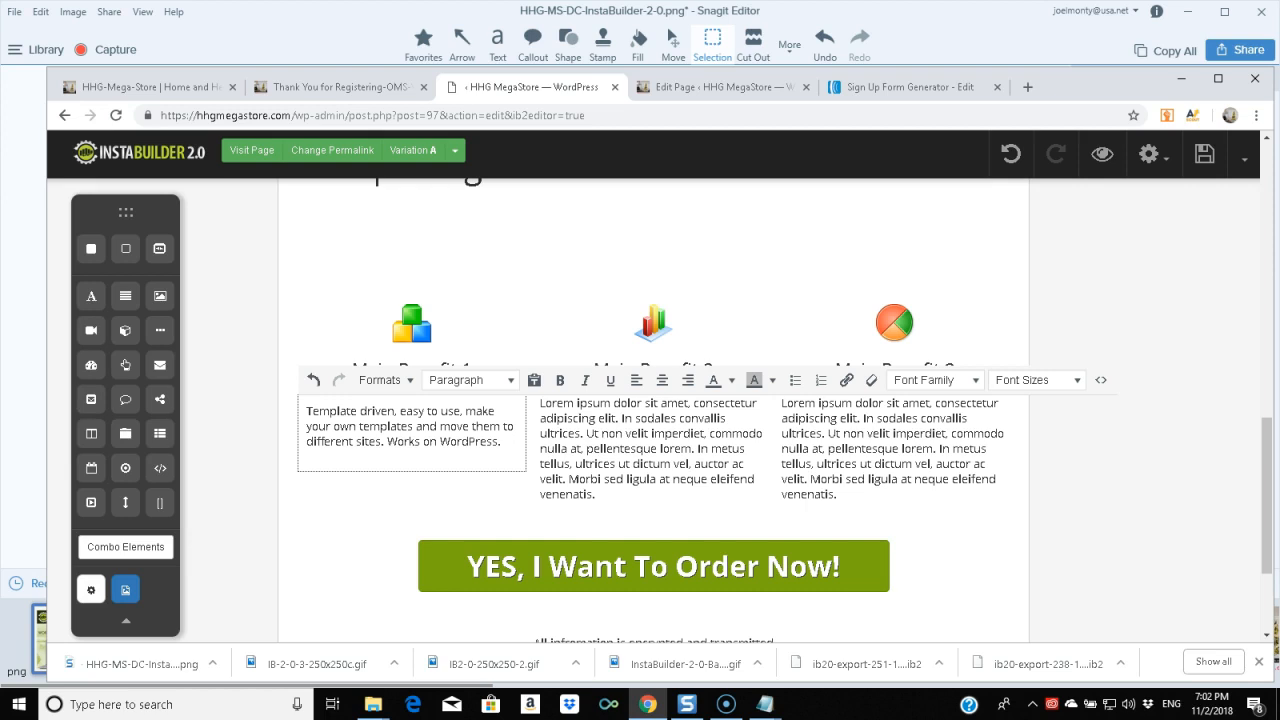
{"action": "type", "text": " Multip"}
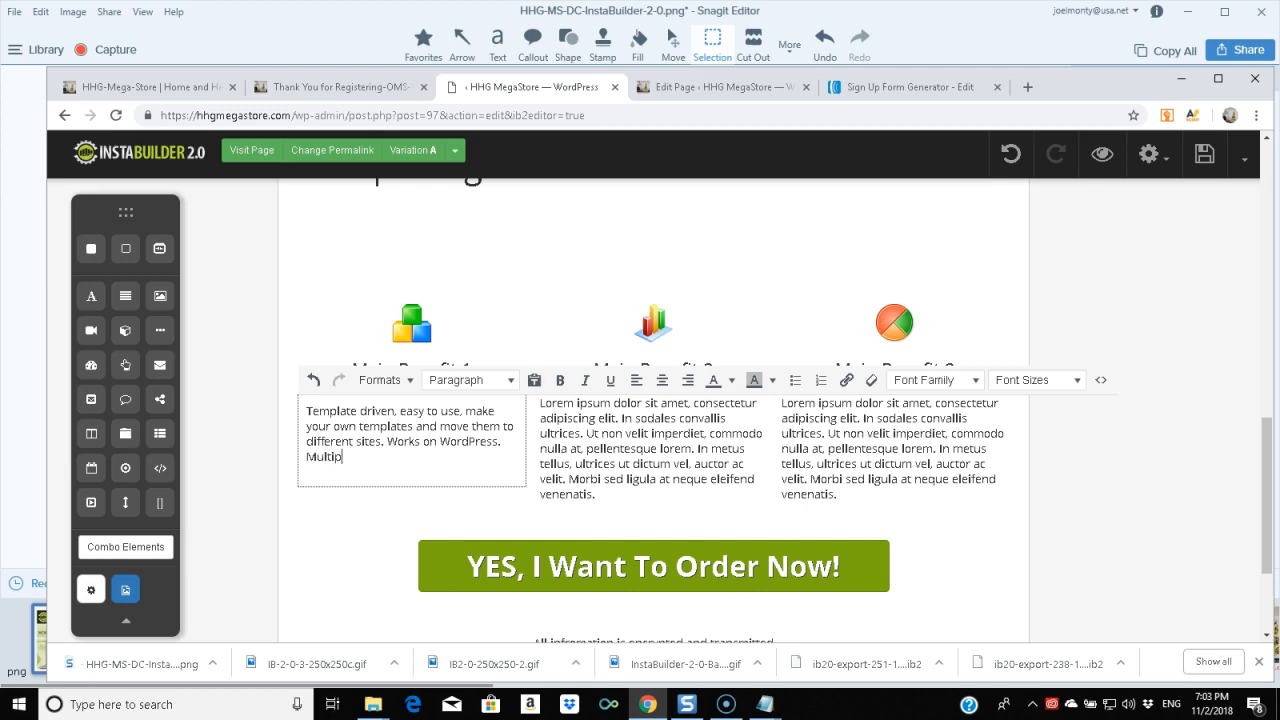
{"action": "type", "text": "le pages and scripts."}
- Change Main Benefit 2's text to "Integrates with PayPal, ClickBank and more. Also integrates with Aweber and YouTube."
{"action": "left_click_drag", "start_coordinate": [540, 403], "coordinate": [633, 481]}
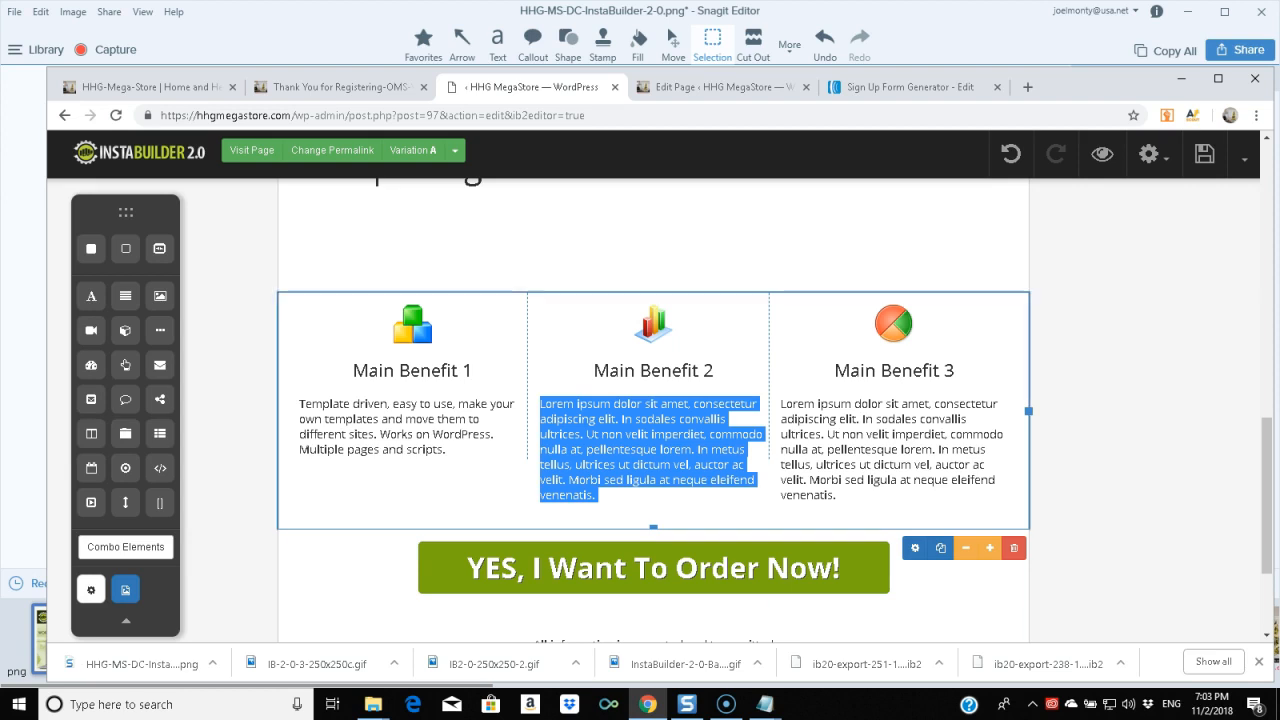
{"action": "double_click", "coordinate": [633, 481]}
{"action": "key", "text": "shift+Down"}
{"action": "key", "text": "shift+Down"}
{"action": "key", "text": "shift+Down"}
{"action": "key", "text": "shift+Down"}
{"action": "key", "text": "shift+Down"}
{"action": "key", "text": "shift+Down"}
{"action": "key", "text": "shift+Down"}
{"action": "key", "text": "shift+Down"}
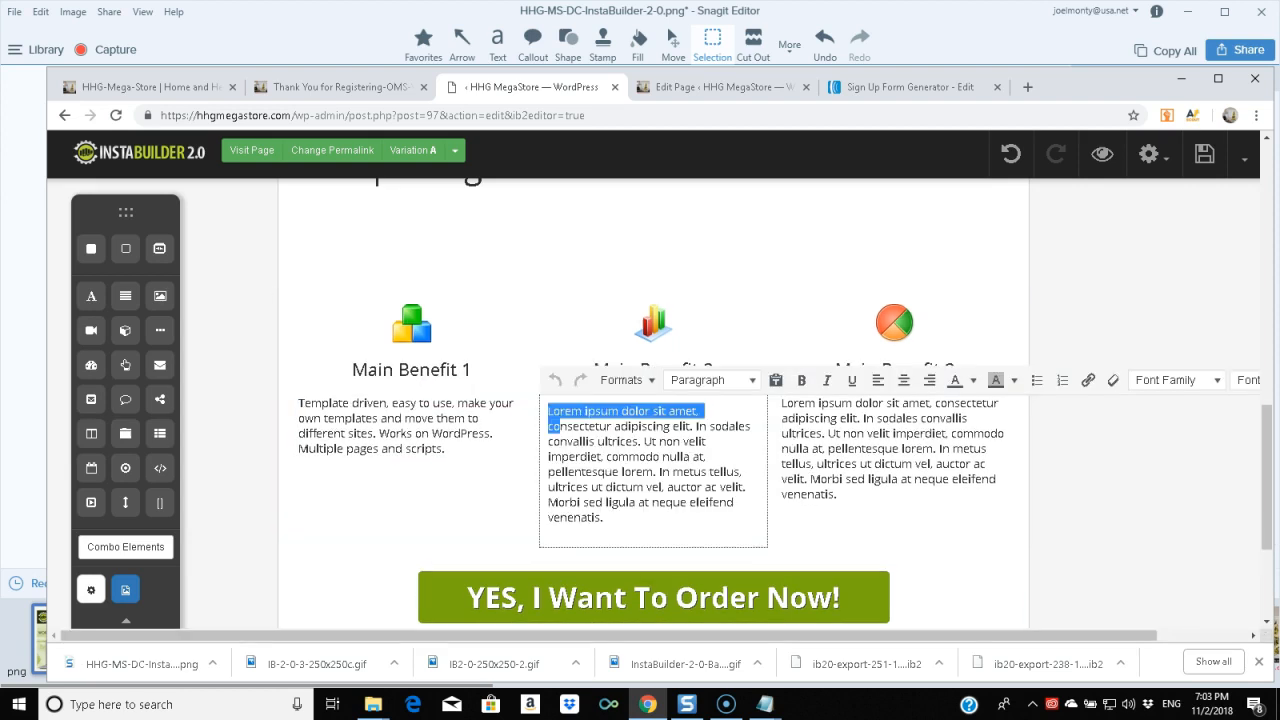
{"action": "type", "text": "I"}
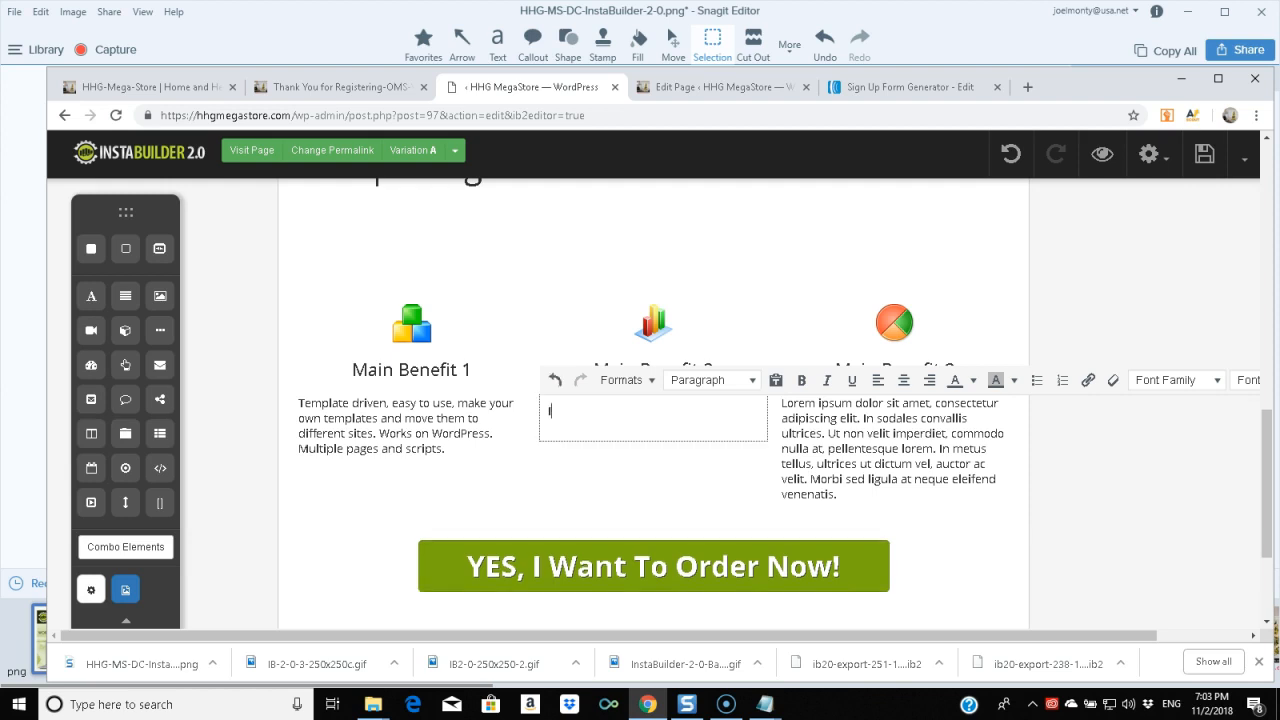
{"action": "type", "text": "ntegrates with PayPal, Click"}
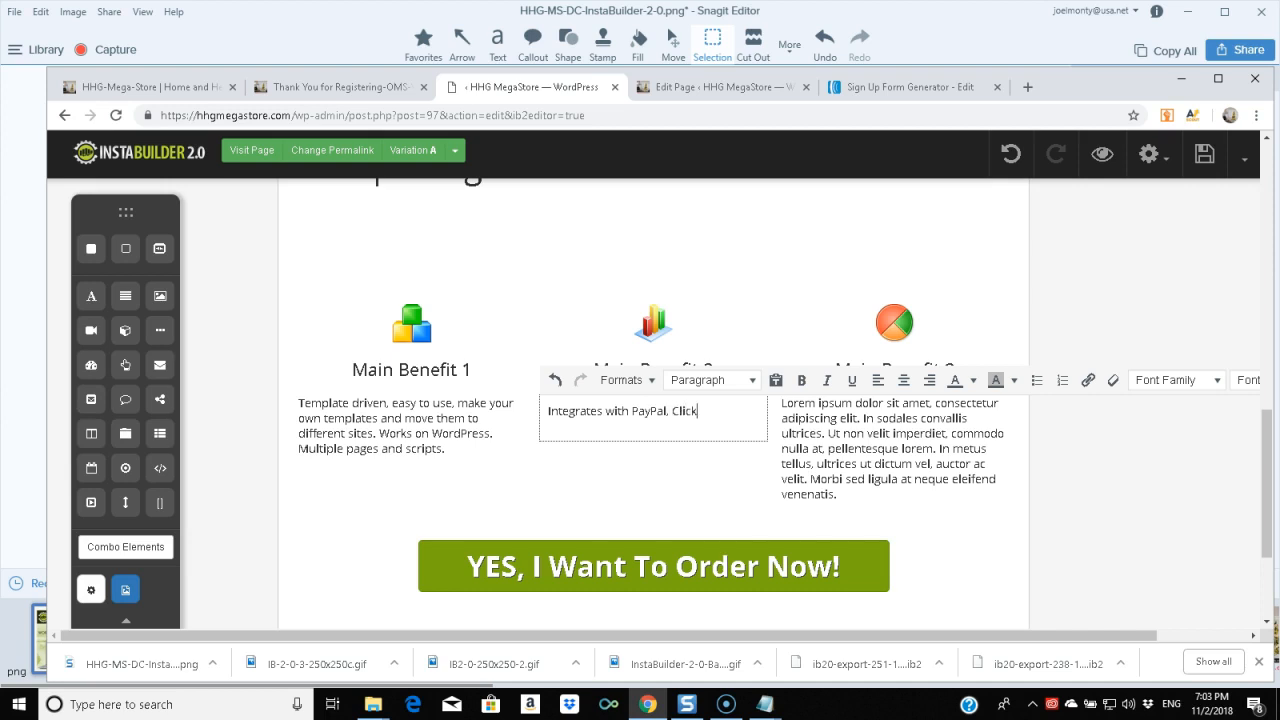
{"action": "type", "text": "Bank and more"}
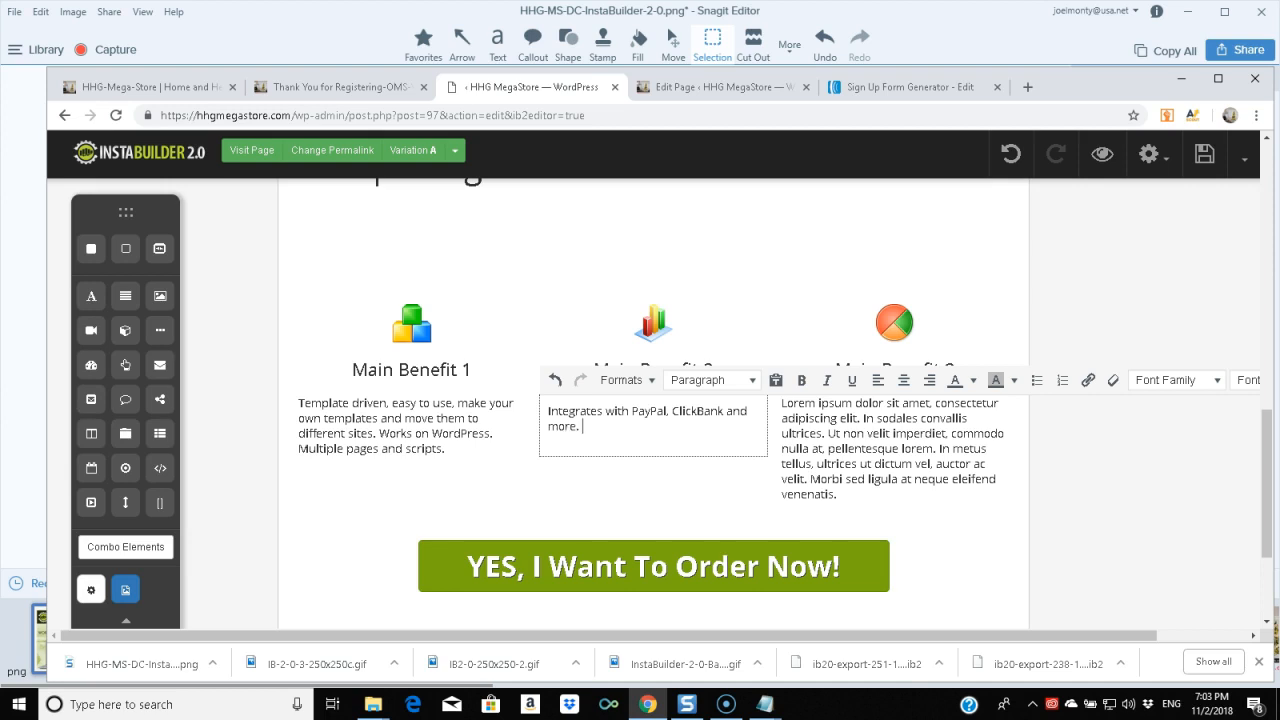
{"action": "type", "text": ". Also integrates with Aweber"}
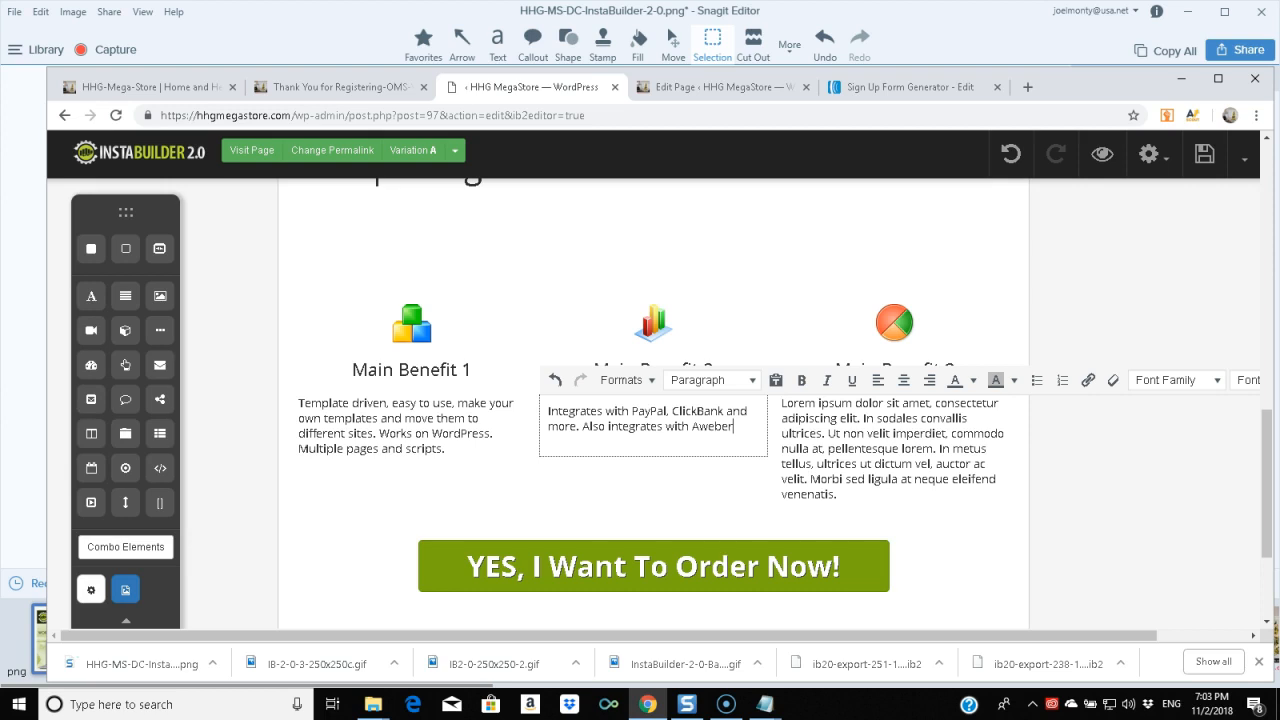
{"action": "type", "text": " and You"}
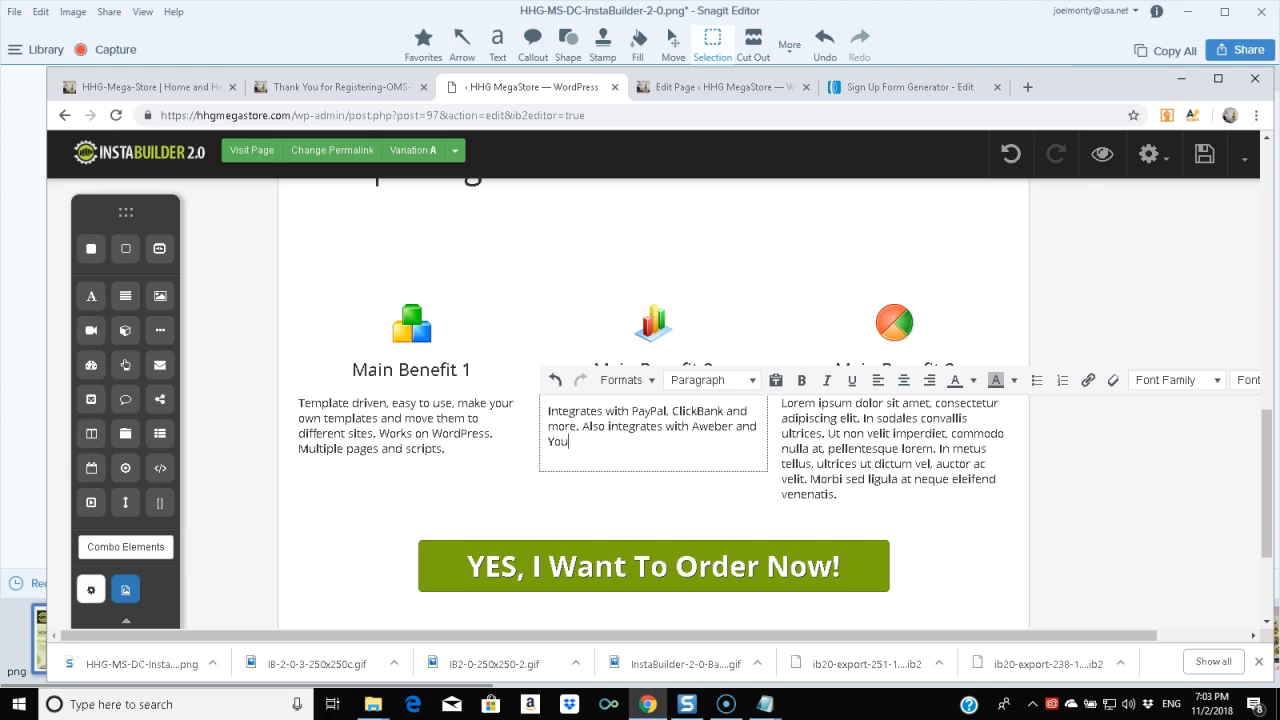
{"action": "type", "text": "Tube"}
{"action": "type", "text": "."}
- Change Main Benefit 3's text to "Affordable, has great customer service, and skills transfer even if not used for a few weeks."
{"action": "left_click", "coordinate": [785, 405]}
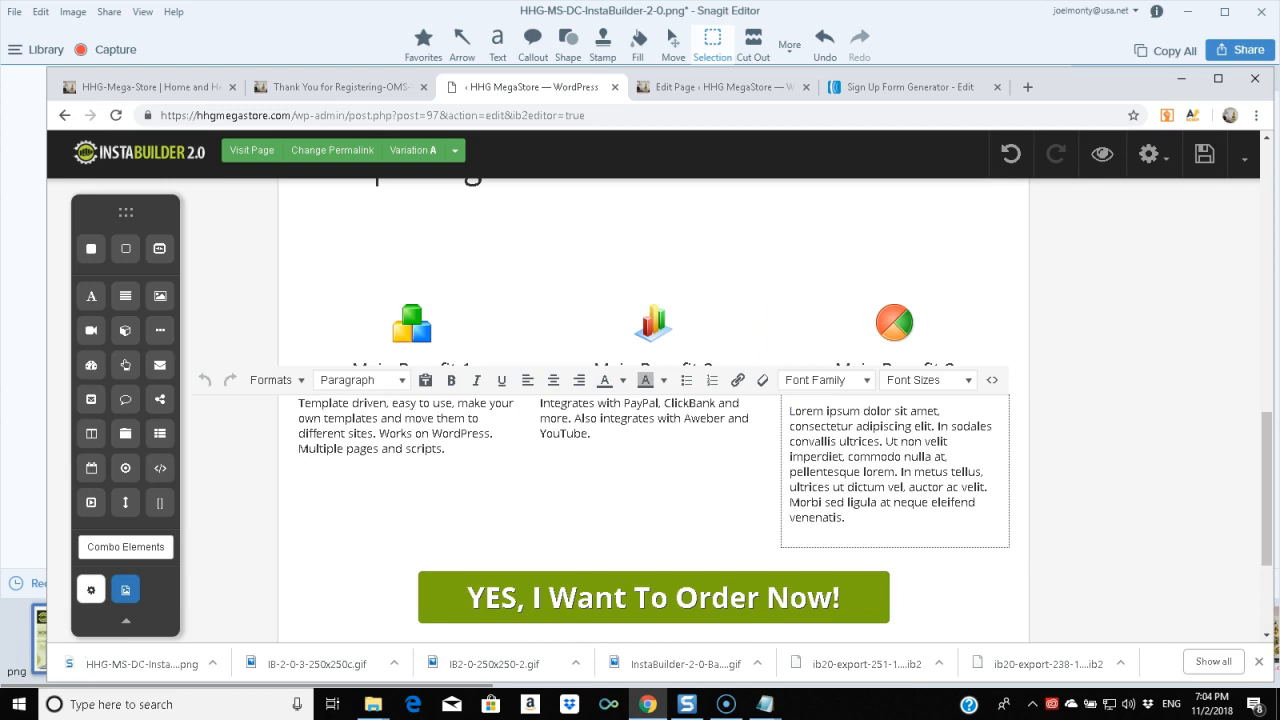
{"action": "key", "text": "shift+Down"}
{"action": "key", "text": "shift+Down"}
{"action": "key", "text": "shift+Down"}
{"action": "key", "text": "shift+Down"}
{"action": "key", "text": "shift+Down"}
{"action": "key", "text": "shift+Down"}
{"action": "key", "text": "shift+Down"}
{"action": "key", "text": "shift+Down"}
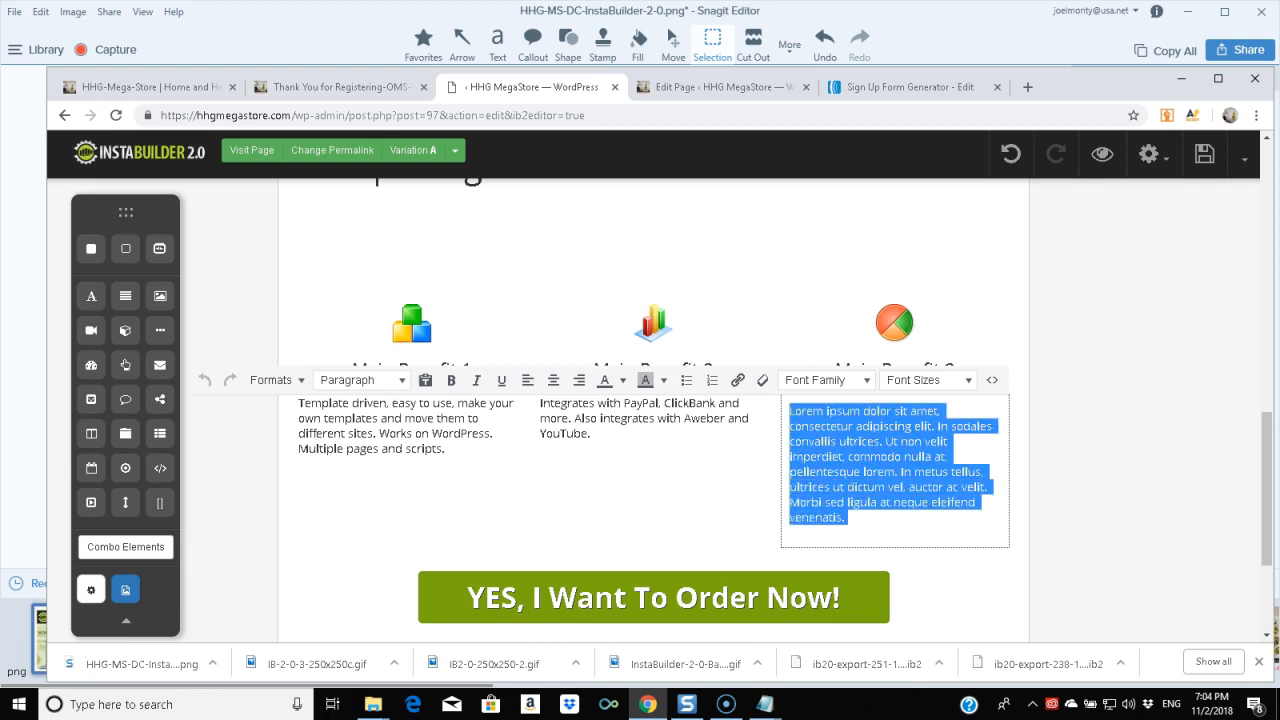
{"action": "type", "text": "Afford"}
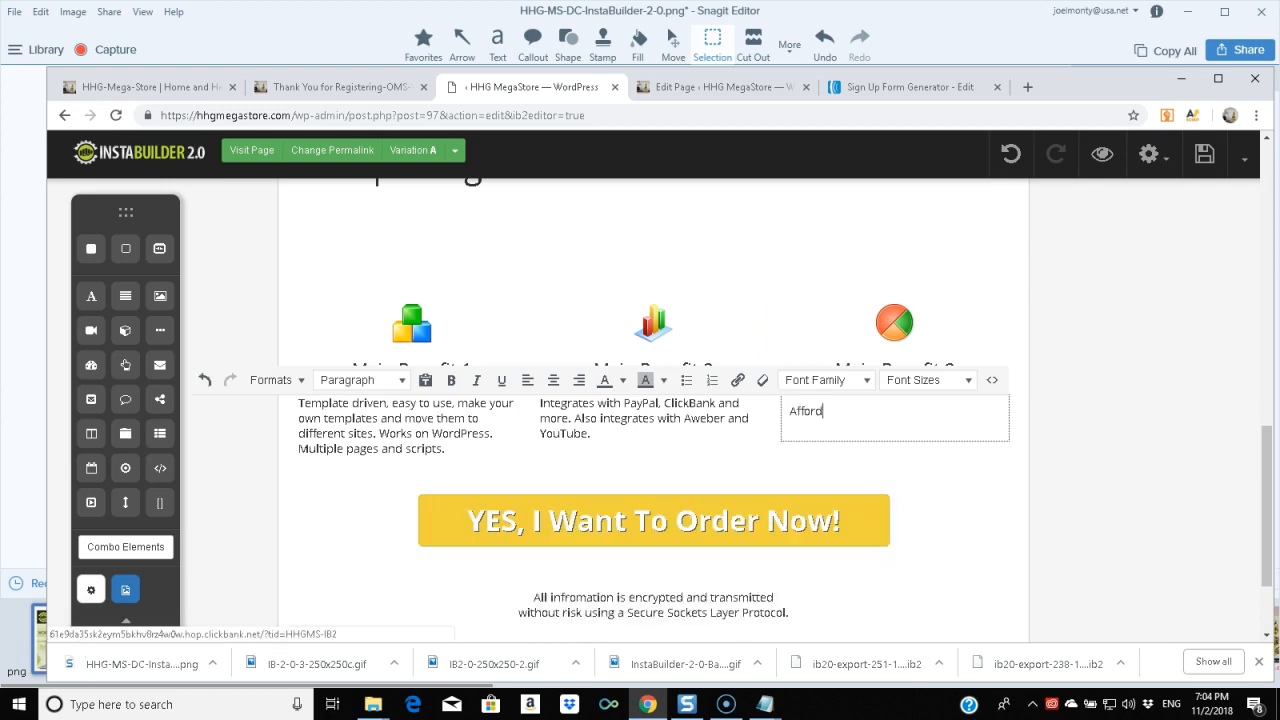
{"action": "type", "text": "able, has great customer service"}
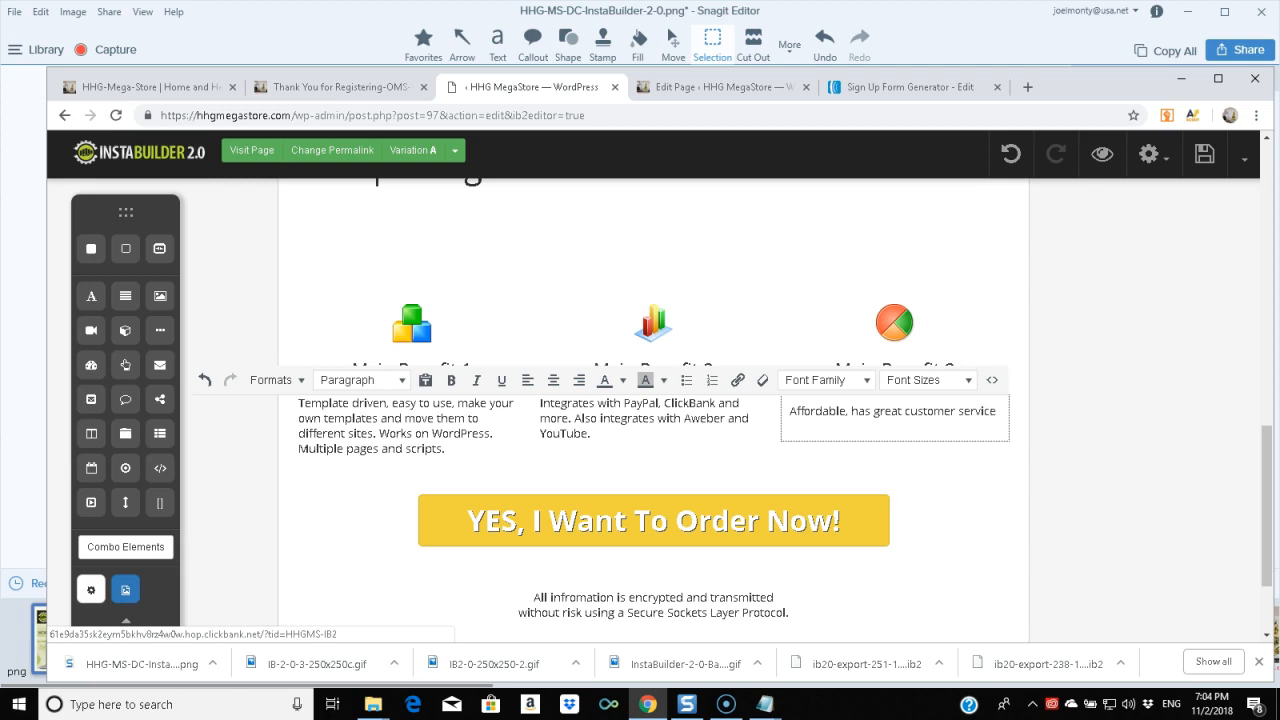
{"action": "type", "text": ", and "}
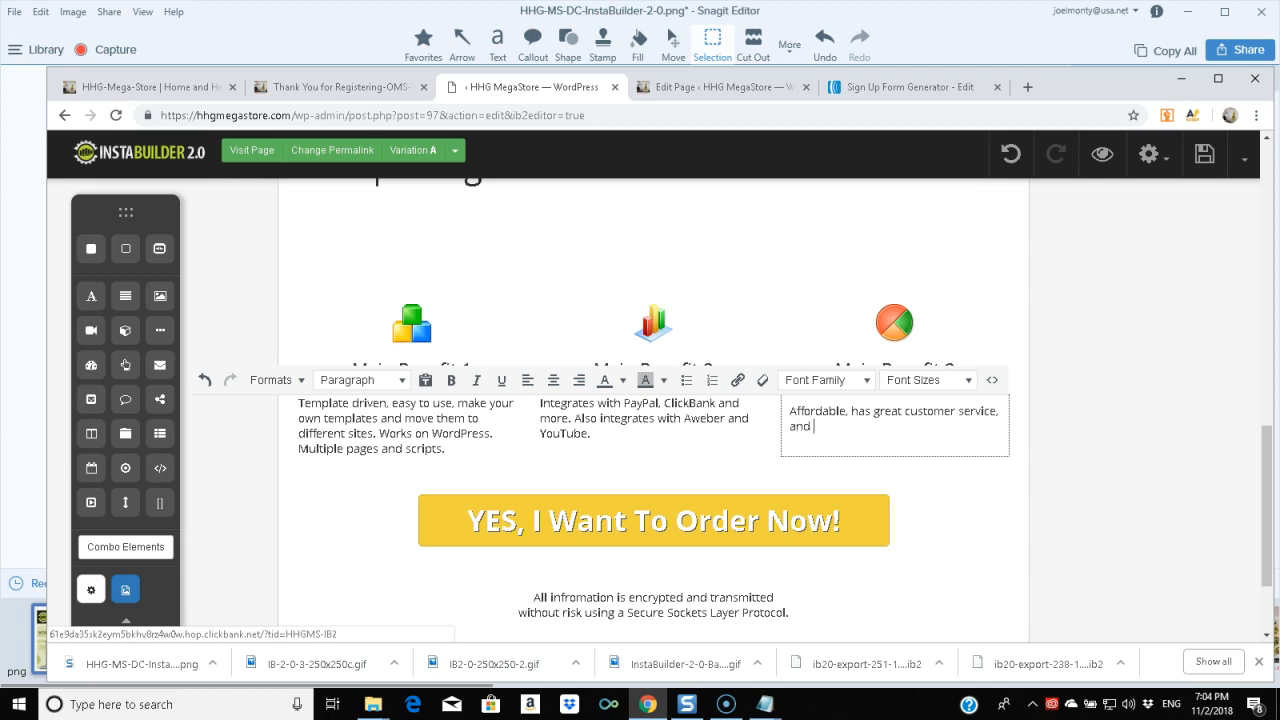
{"action": "type", "text": "skills transfer even if not"}
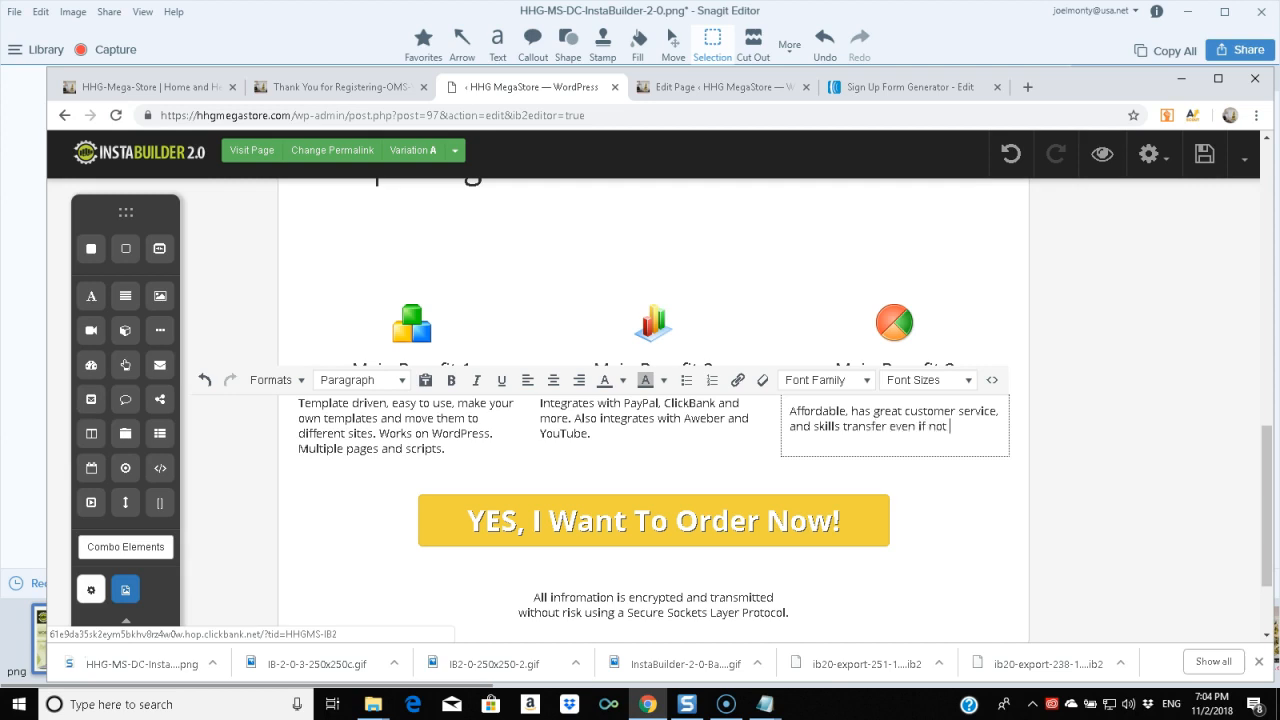
{"action": "type", "text": " used for a few weeks."}
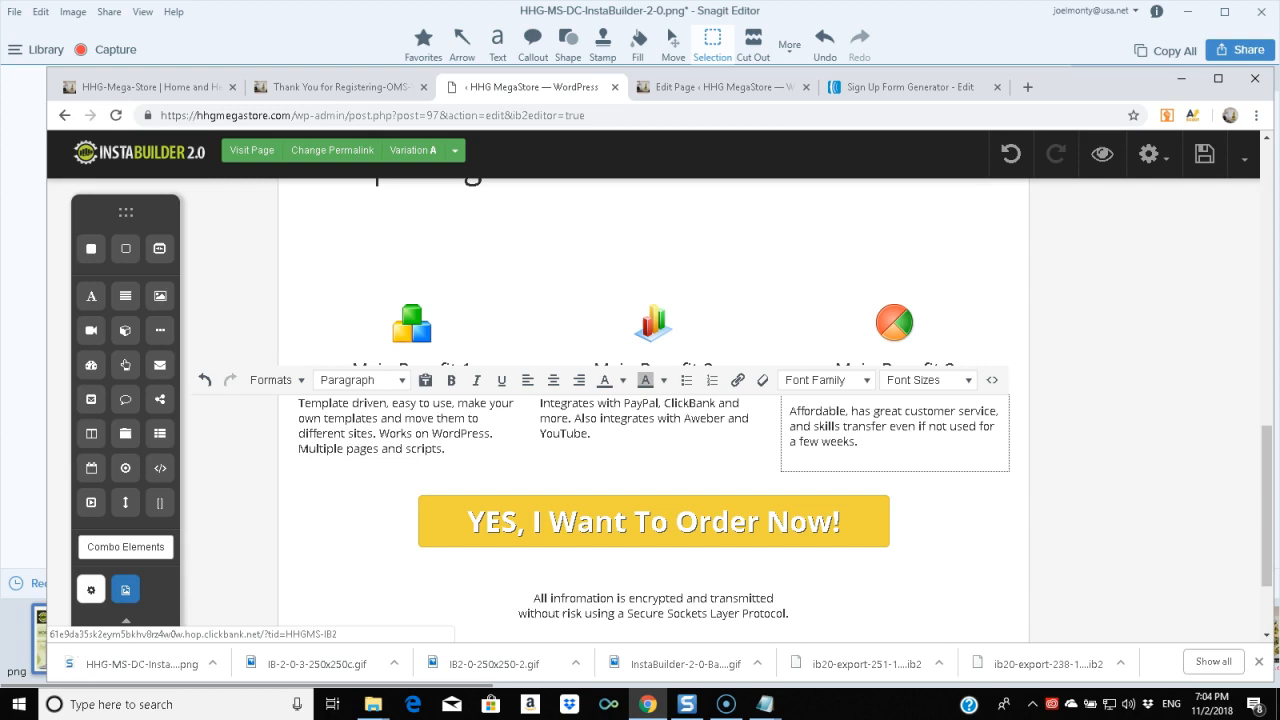
{"action": "left_click", "coordinate": [660, 568]}
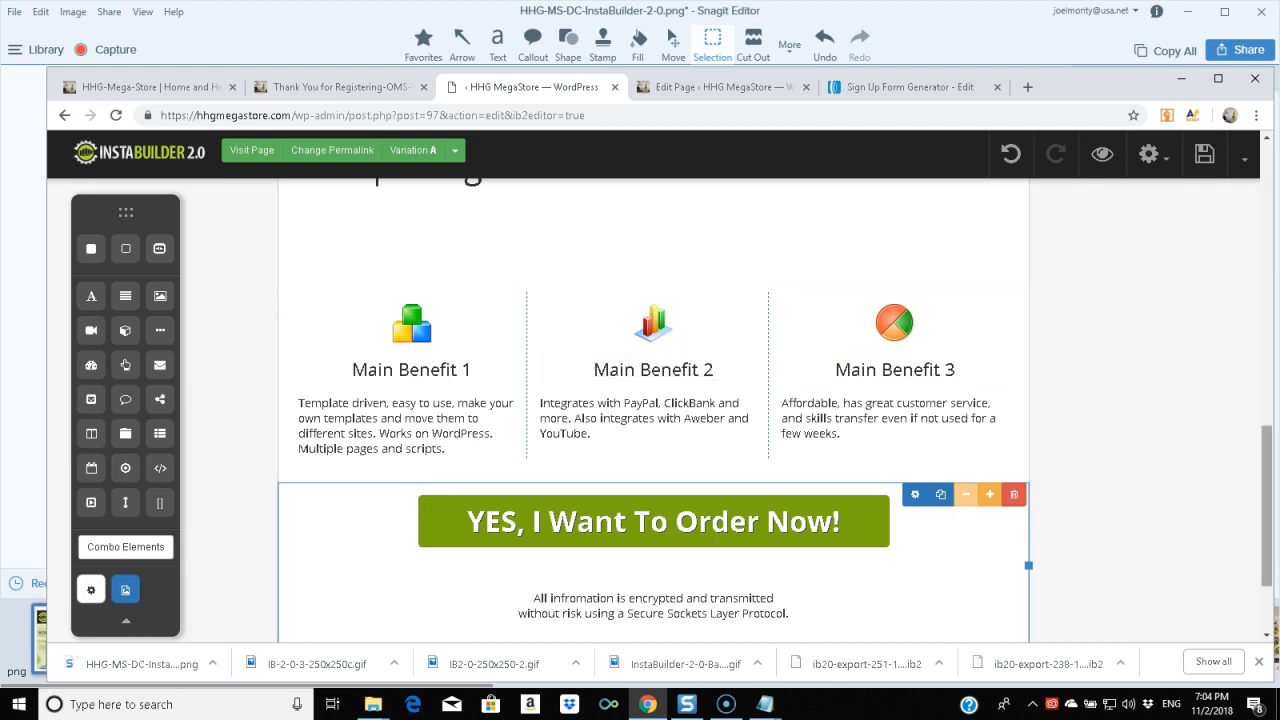
{"action": "scroll", "coordinate": [653, 410], "scroll_direction": "up", "scroll_amount": 2}
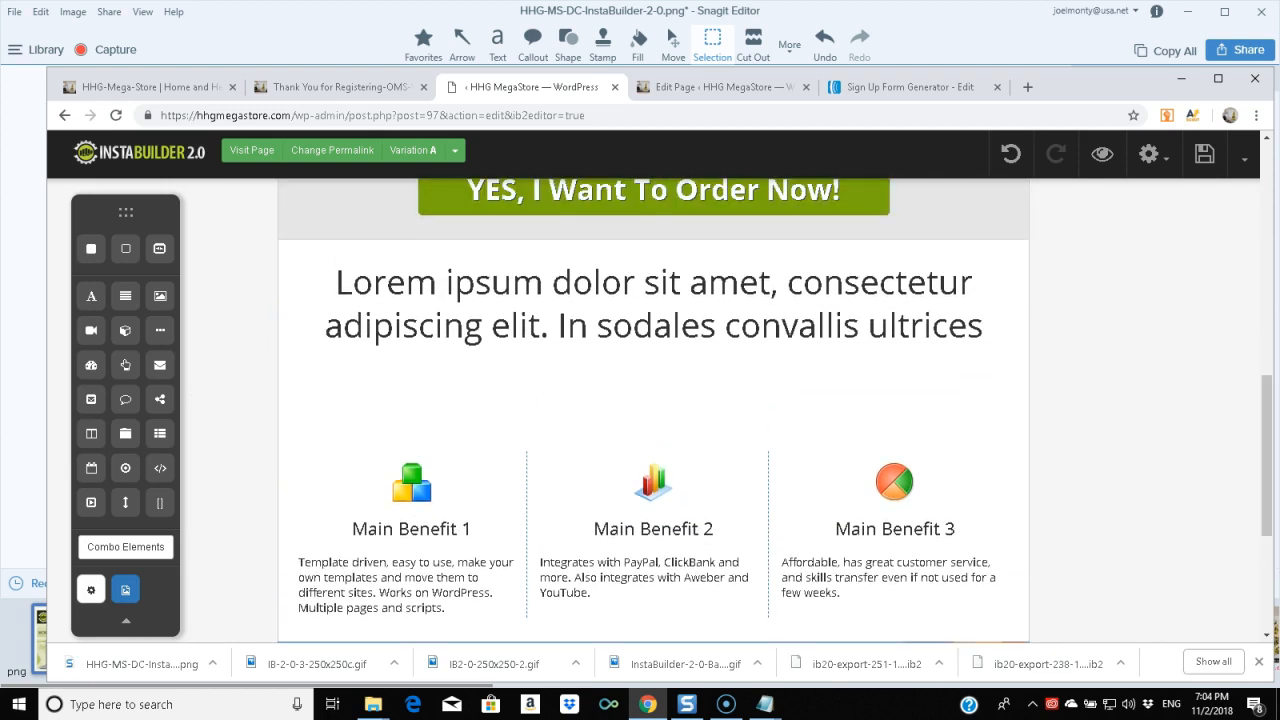
{"action": "left_click", "coordinate": [653, 305]}
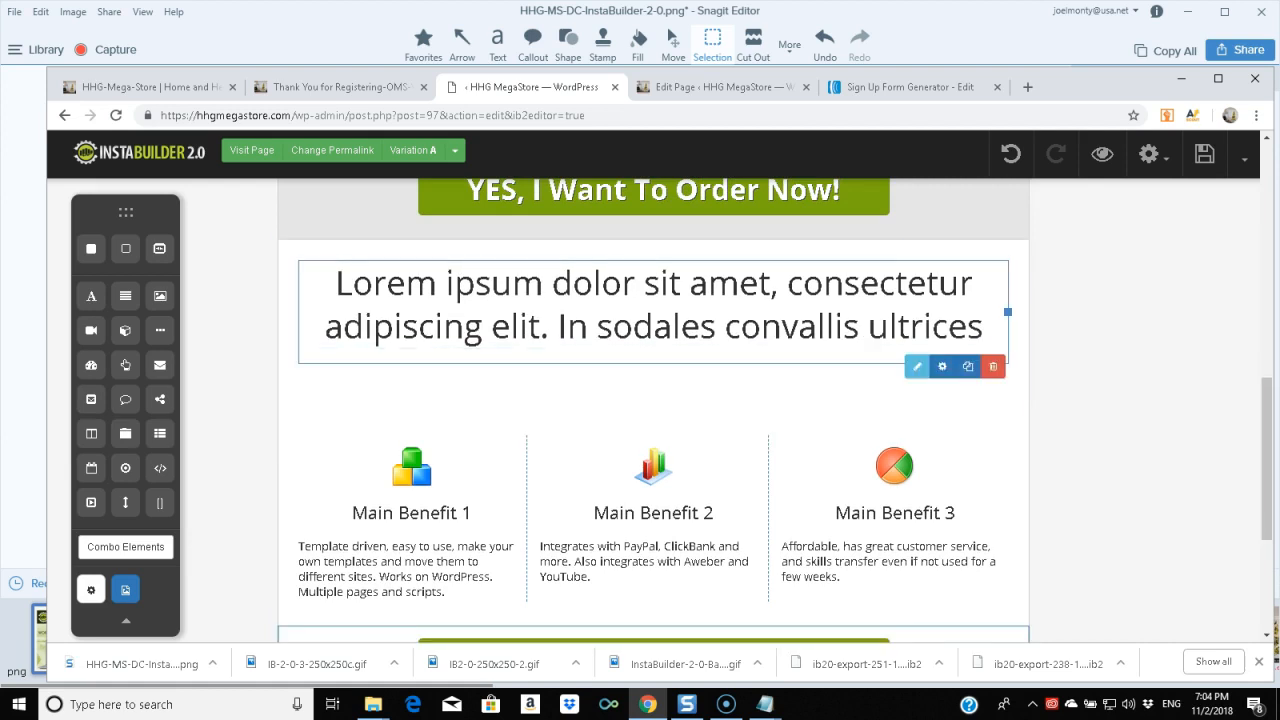
{"action": "left_click", "coordinate": [336, 288]}
{"action": "left_click_drag", "start_coordinate": [336, 288], "coordinate": [984, 334]}
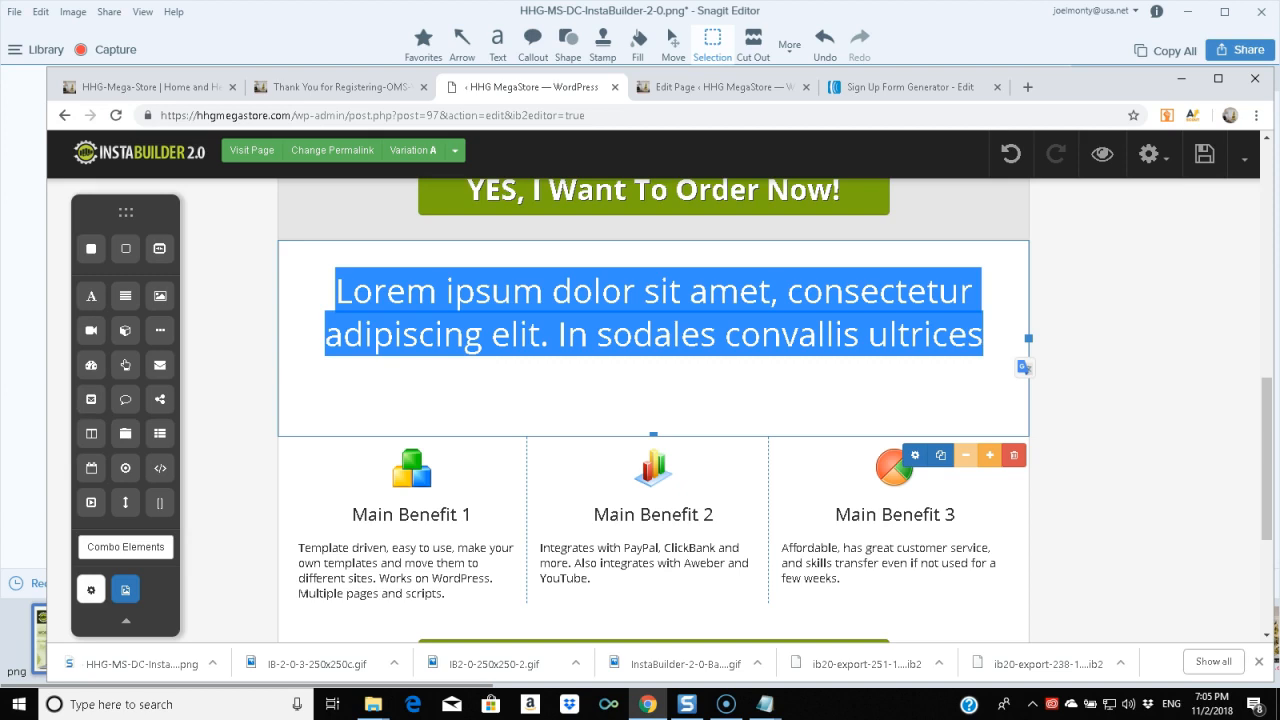
{"action": "scroll", "coordinate": [653, 410], "scroll_direction": "down", "scroll_amount": 3}
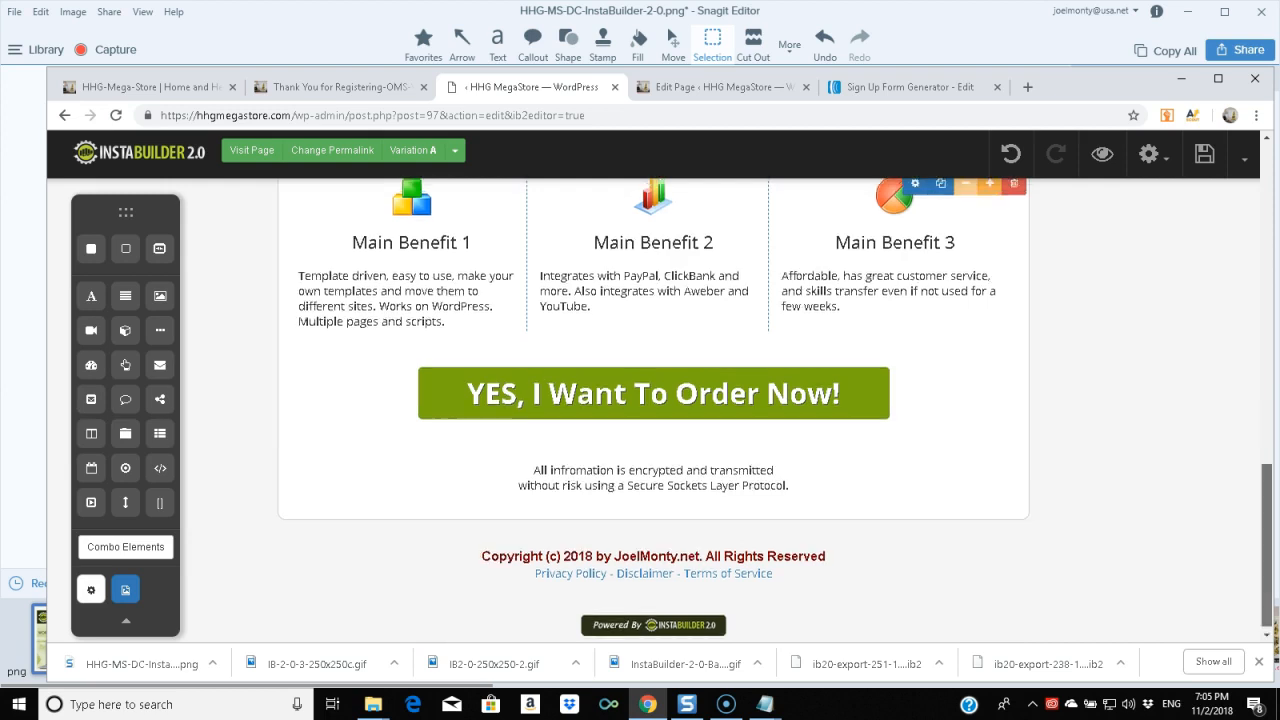
{"action": "scroll", "coordinate": [653, 410], "scroll_direction": "up", "scroll_amount": 4}
{"action": "left_click", "coordinate": [653, 368]}
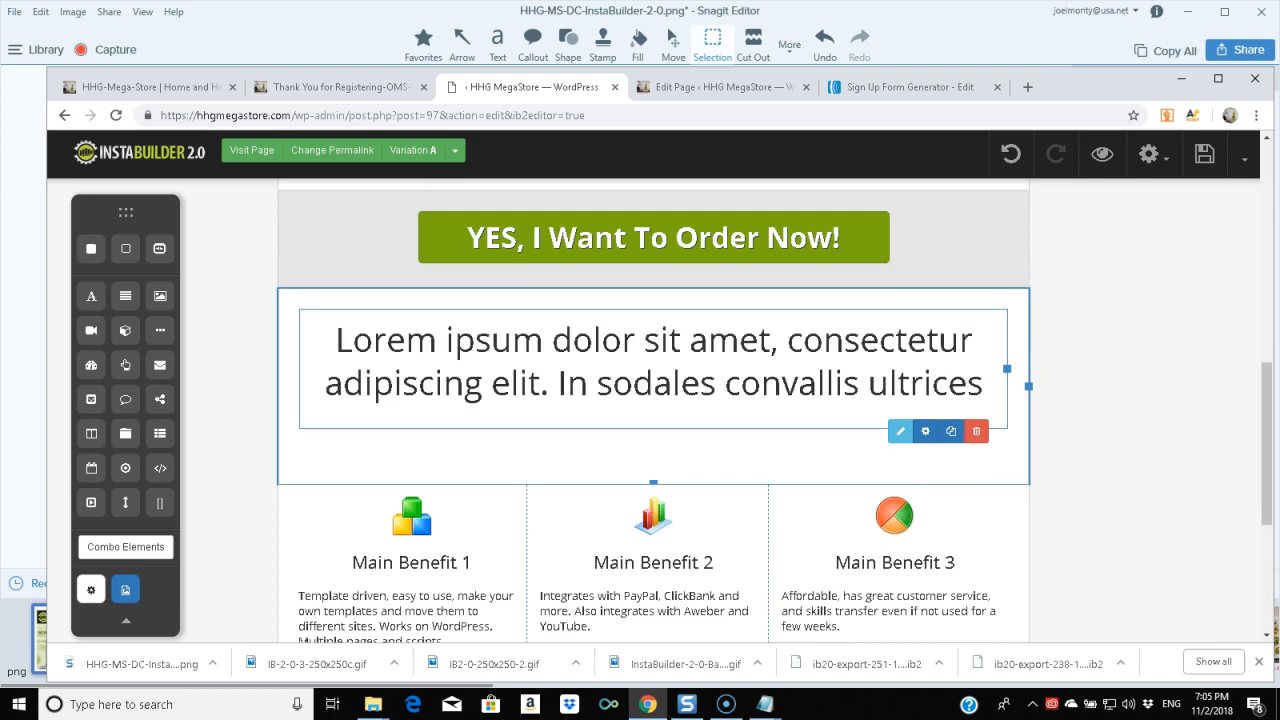
{"action": "left_click", "coordinate": [900, 431]}
{"action": "left_click_drag", "start_coordinate": [334, 338], "coordinate": [1026, 414]}
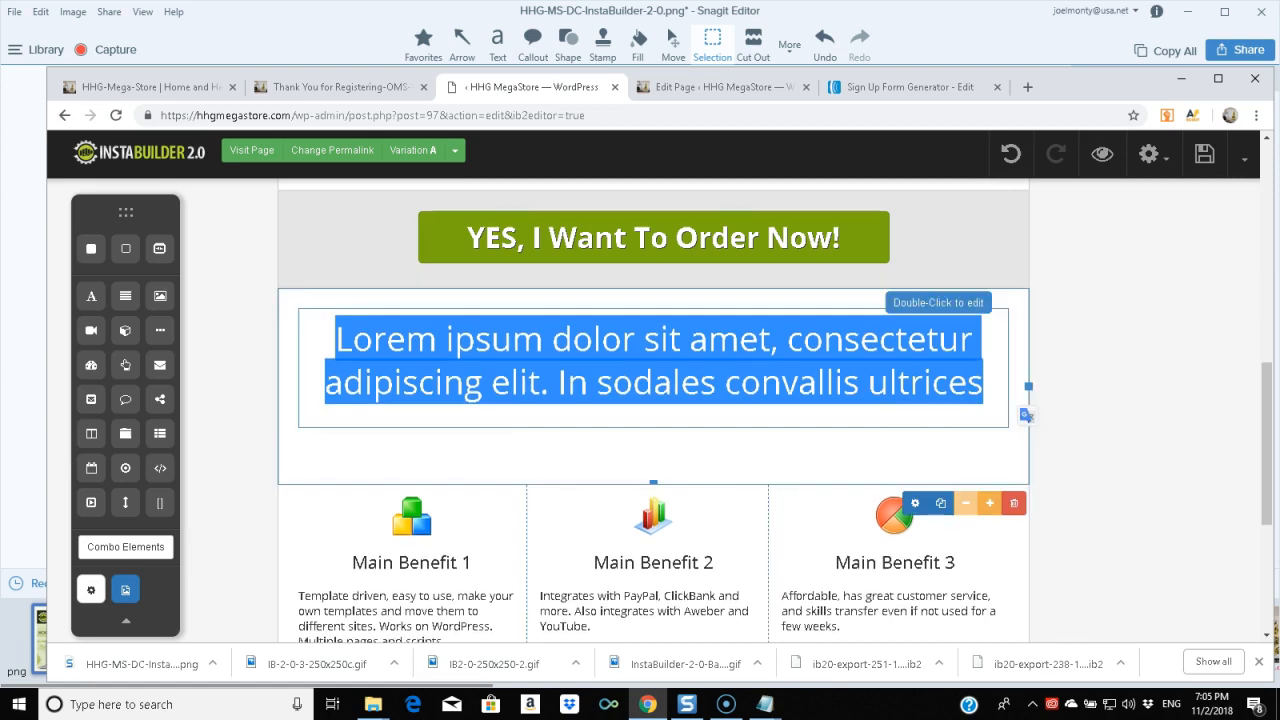
{"action": "scroll", "coordinate": [1026, 414], "scroll_direction": "down", "scroll_amount": 4}
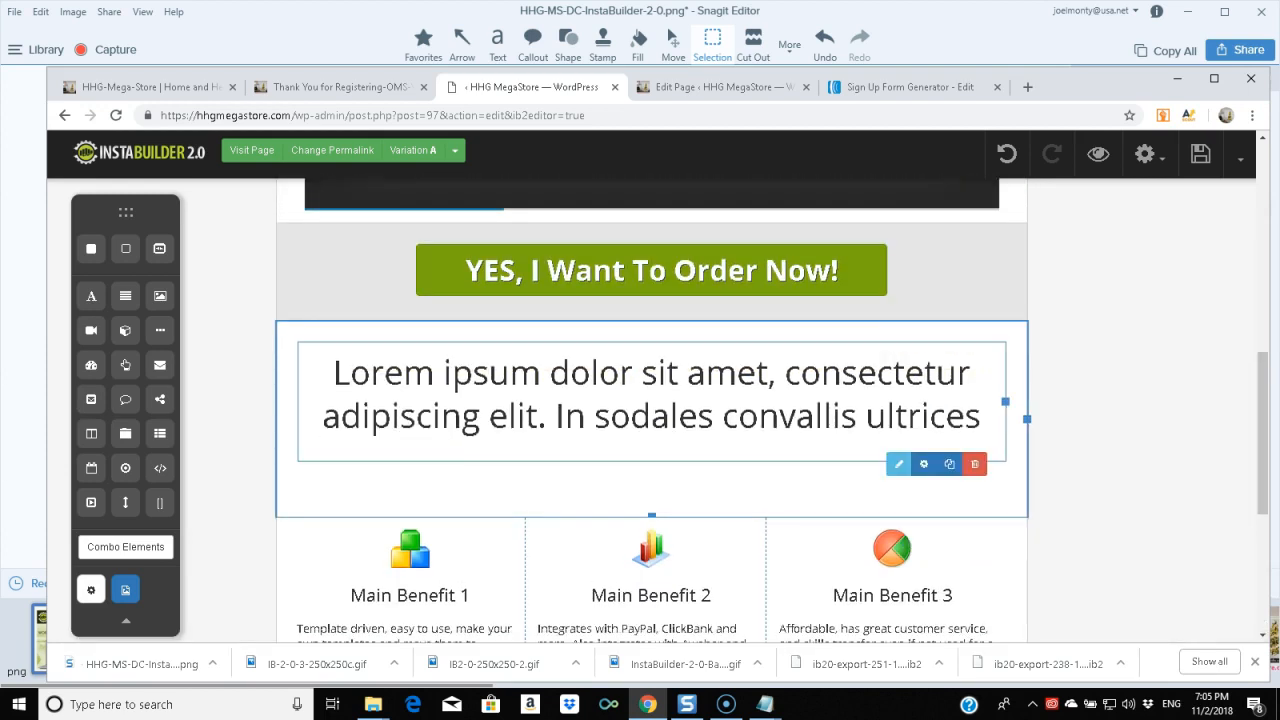
- Replace the placeholder heading with "I chose InstaBuilder 2.0 because I have multiple WordPress sites and need to have landing pages, sales pages, funnels, etc. for multiple purposes."
{"action": "left_click", "coordinate": [898, 464]}
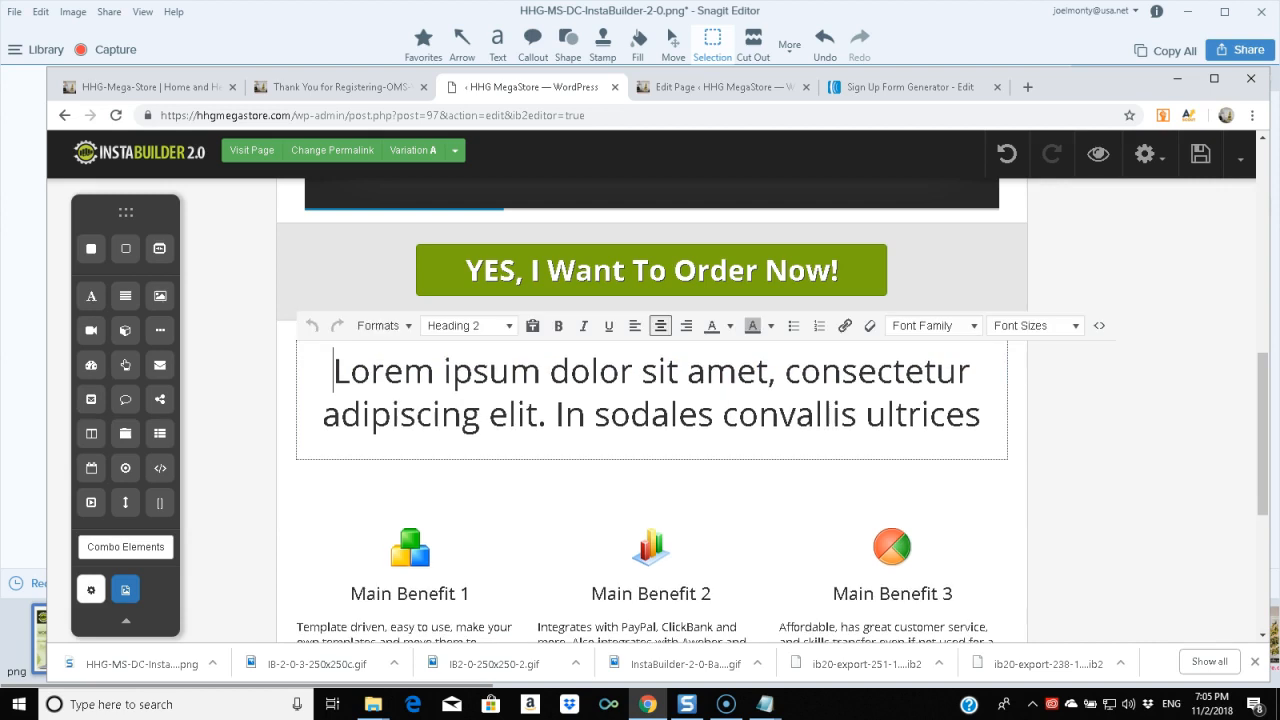
{"action": "left_click_drag", "start_coordinate": [981, 415], "coordinate": [333, 373]}
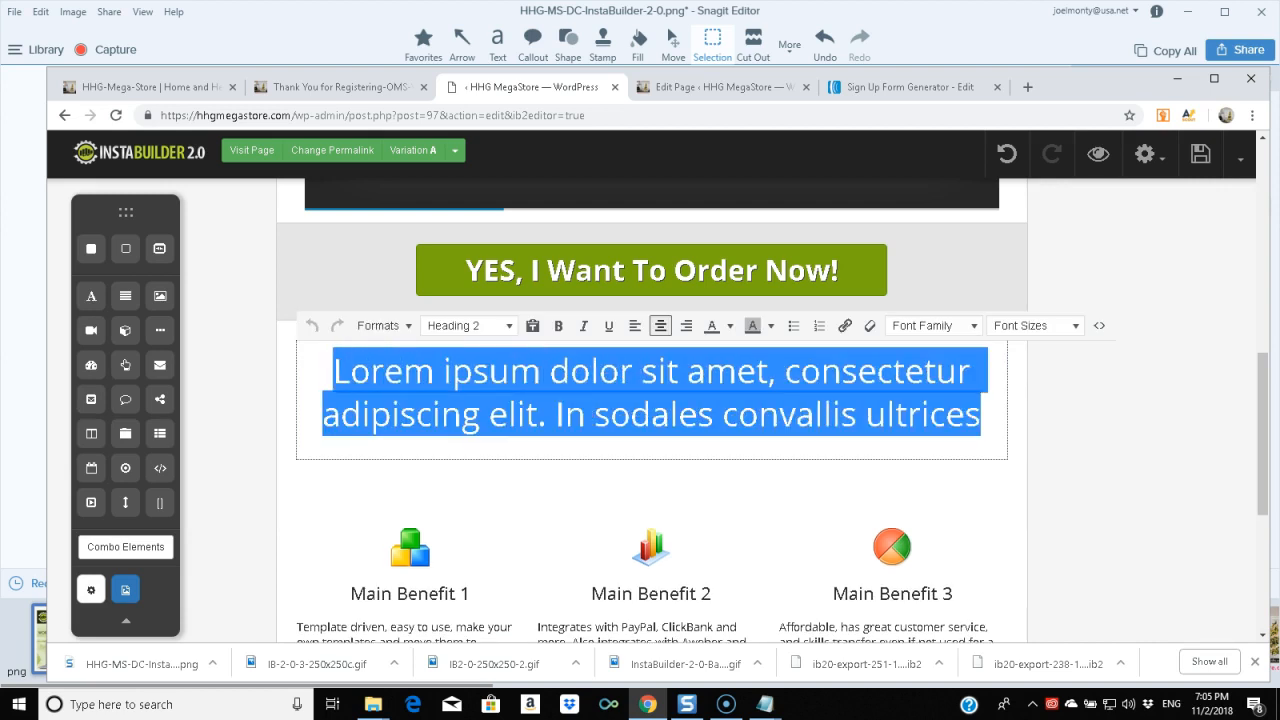
{"action": "key", "text": "BackSpace"}
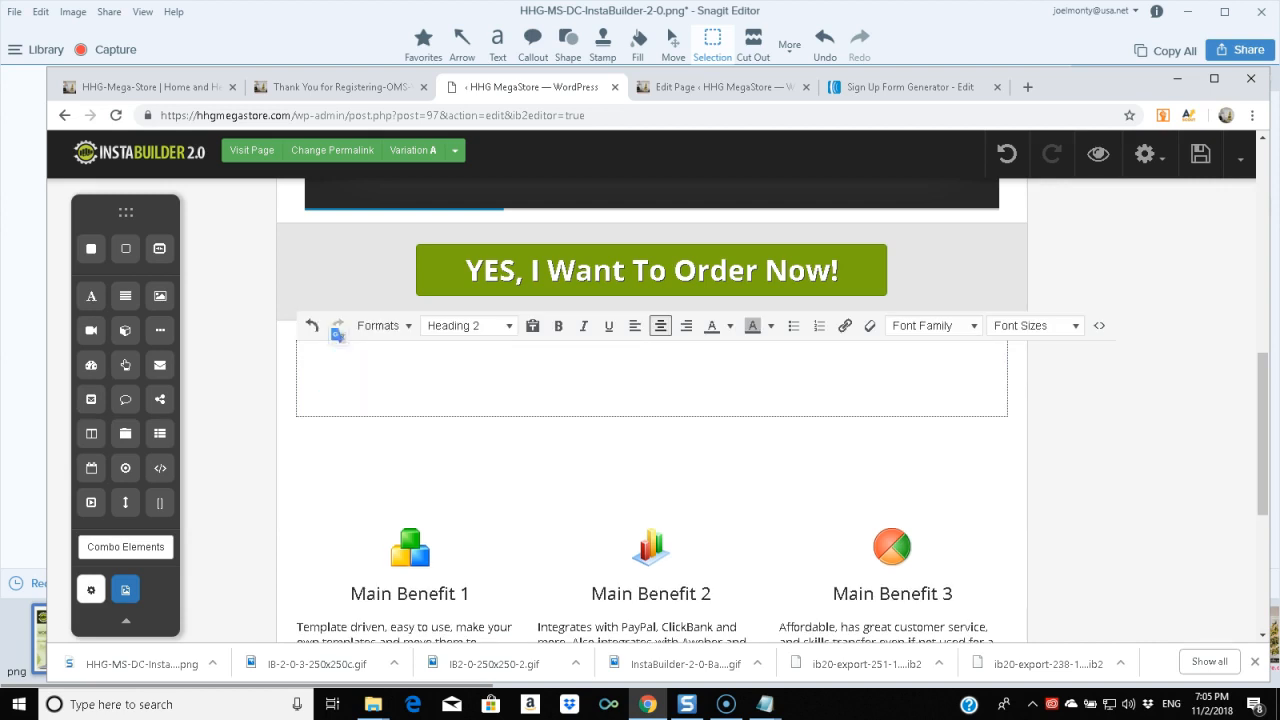
{"action": "type", "text": "I chose InstaB"}
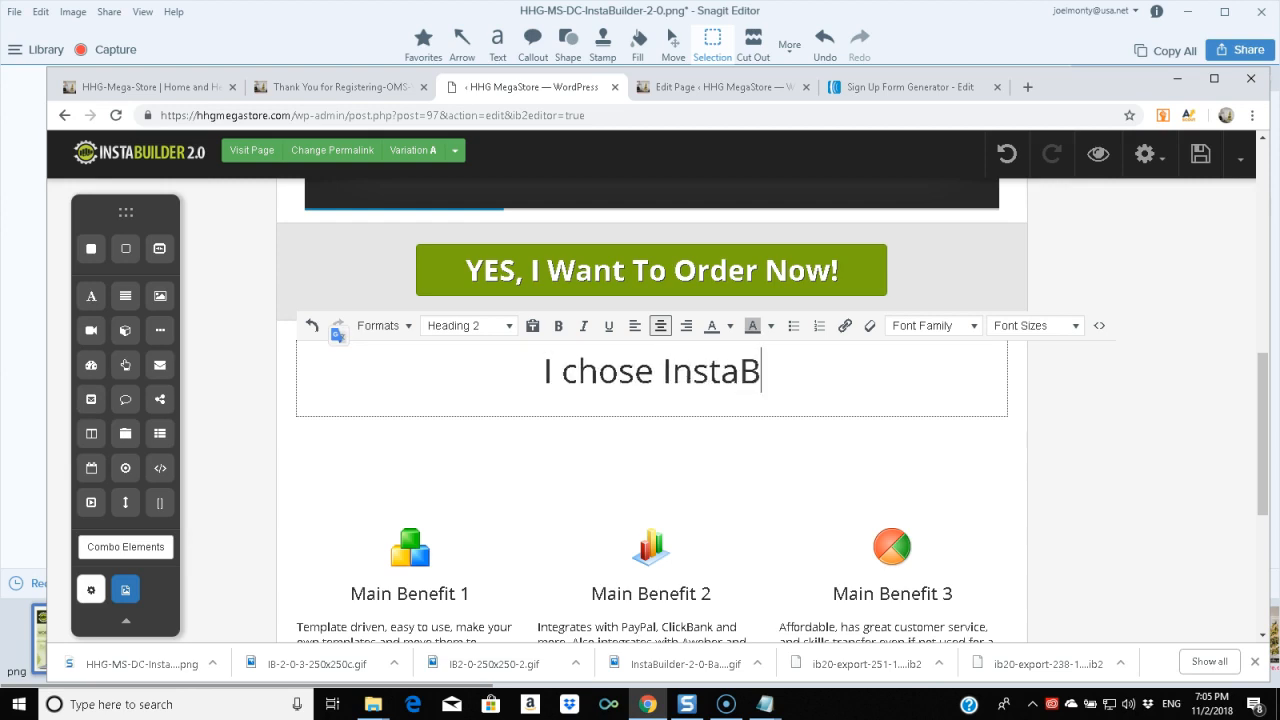
{"action": "type", "text": "uilder 2"}
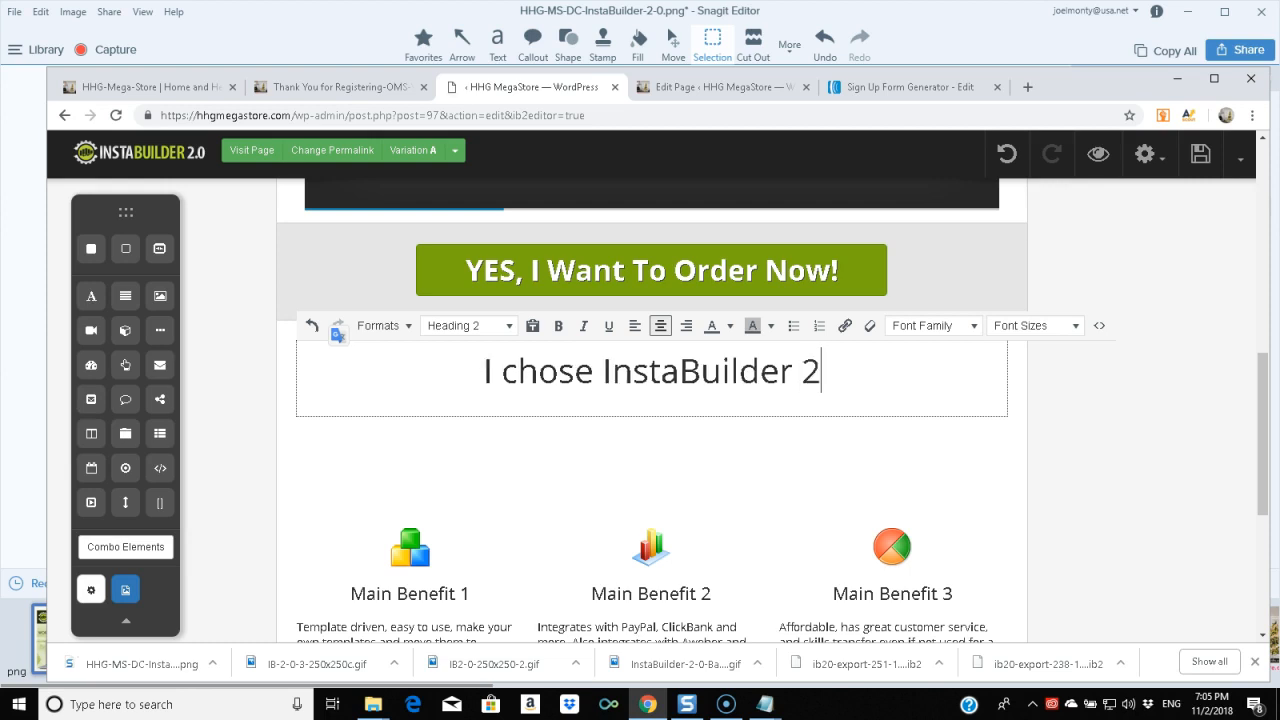
{"action": "type", "text": ".0 beca"}
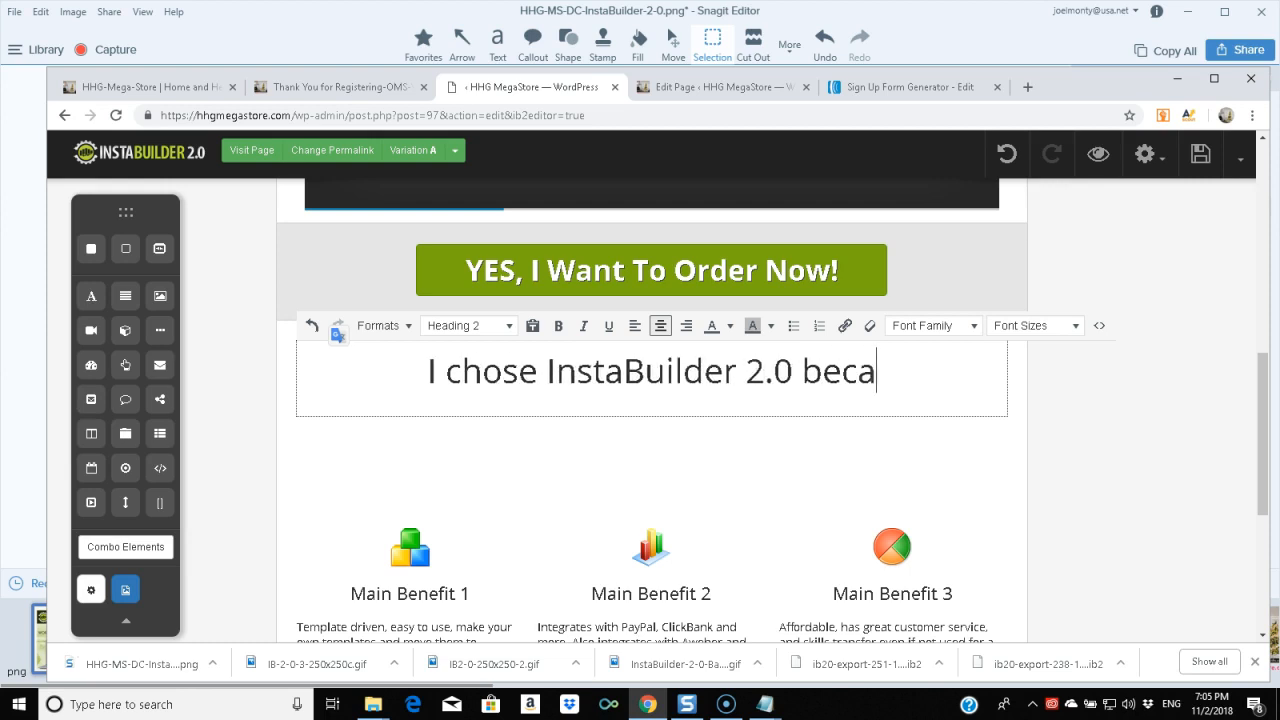
{"action": "type", "text": "use I hav"}
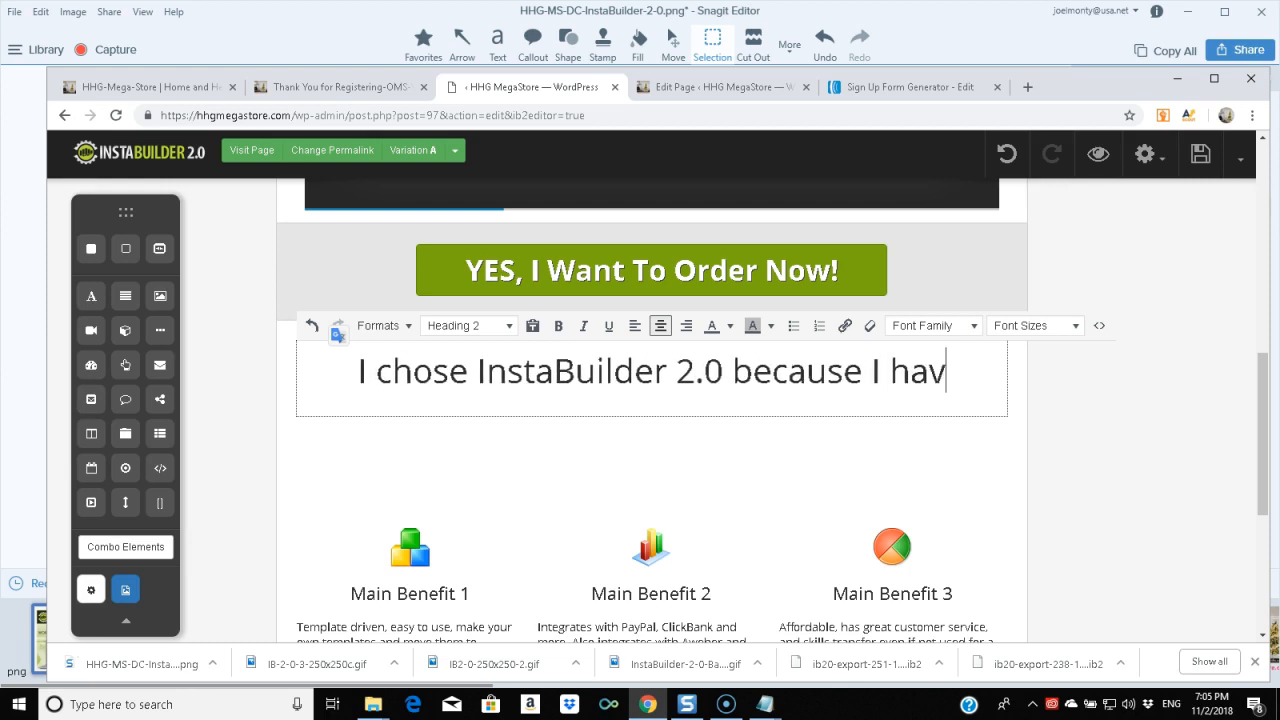
{"action": "type", "text": "e multiple "}
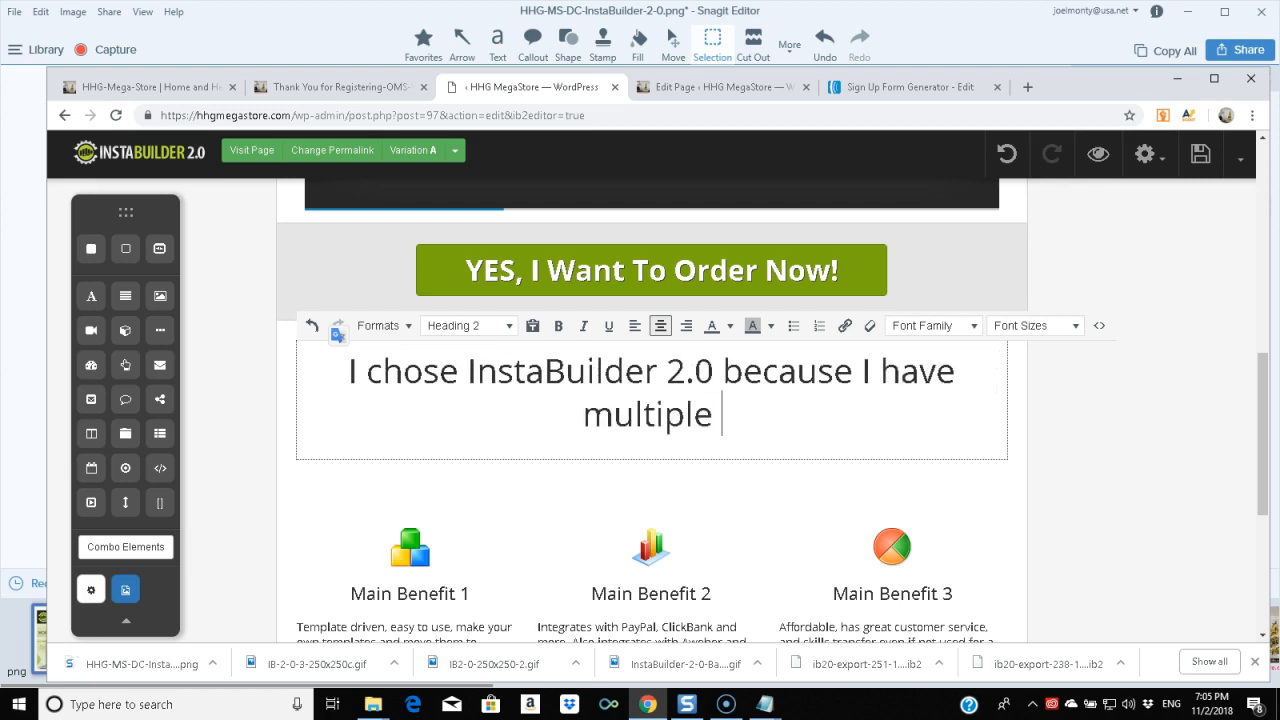
{"action": "type", "text": "WordP"}
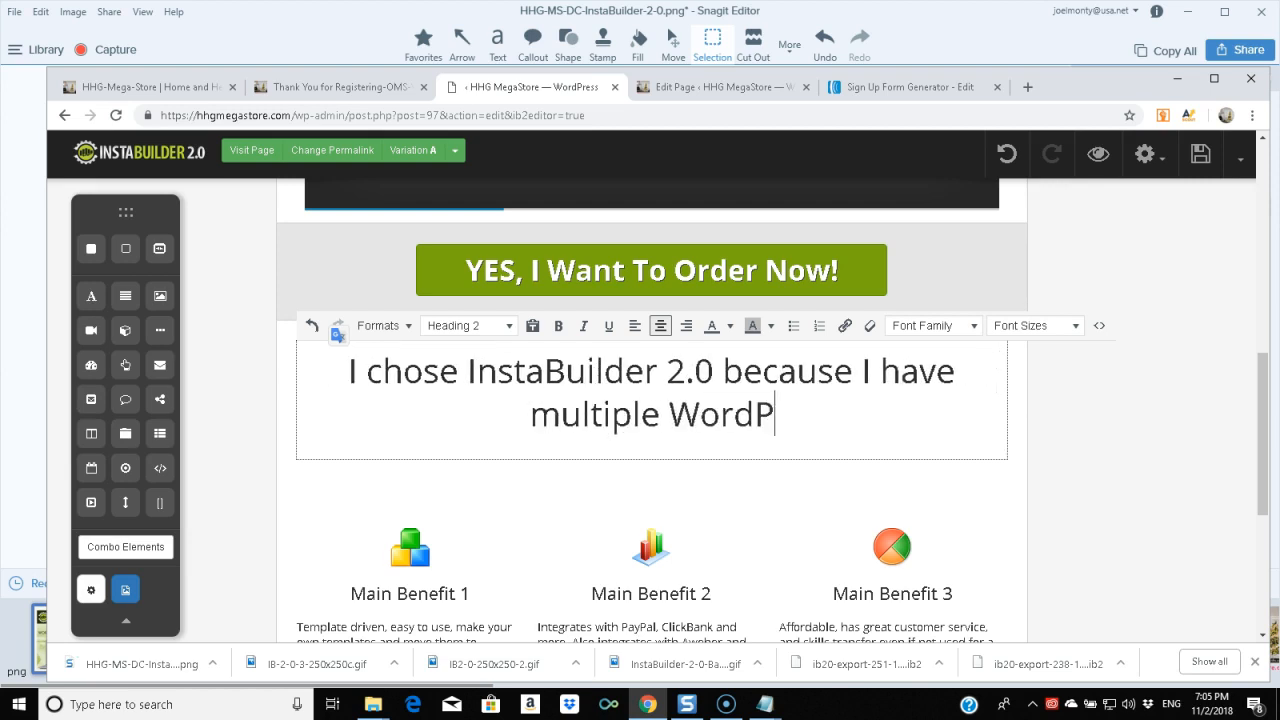
{"action": "type", "text": "ress sites "}
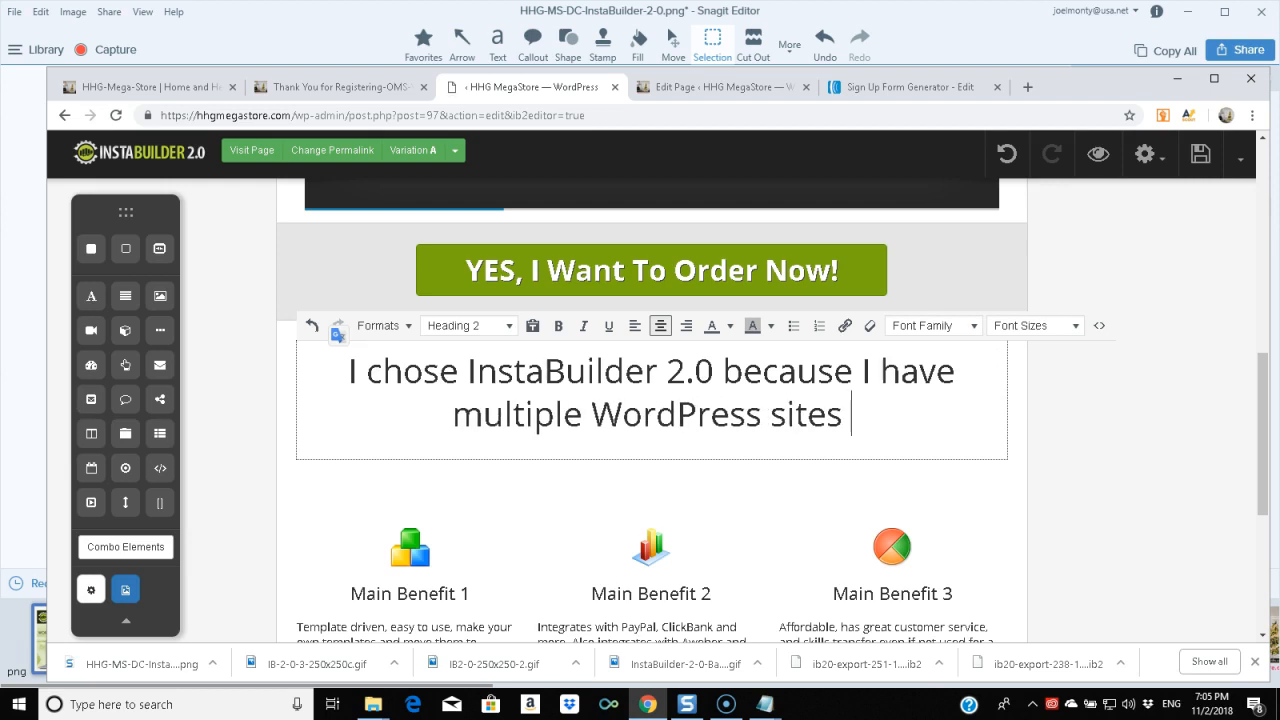
{"action": "type", "text": "and nee"}
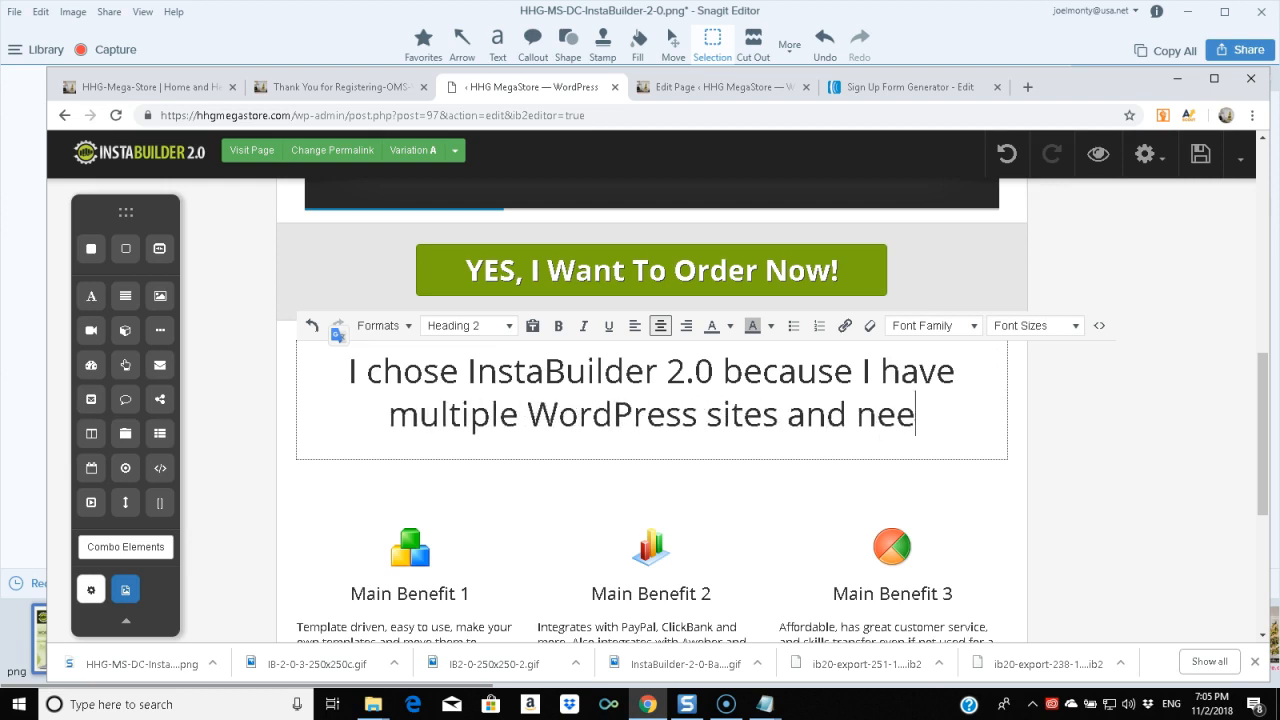
{"action": "type", "text": "d to have land"}
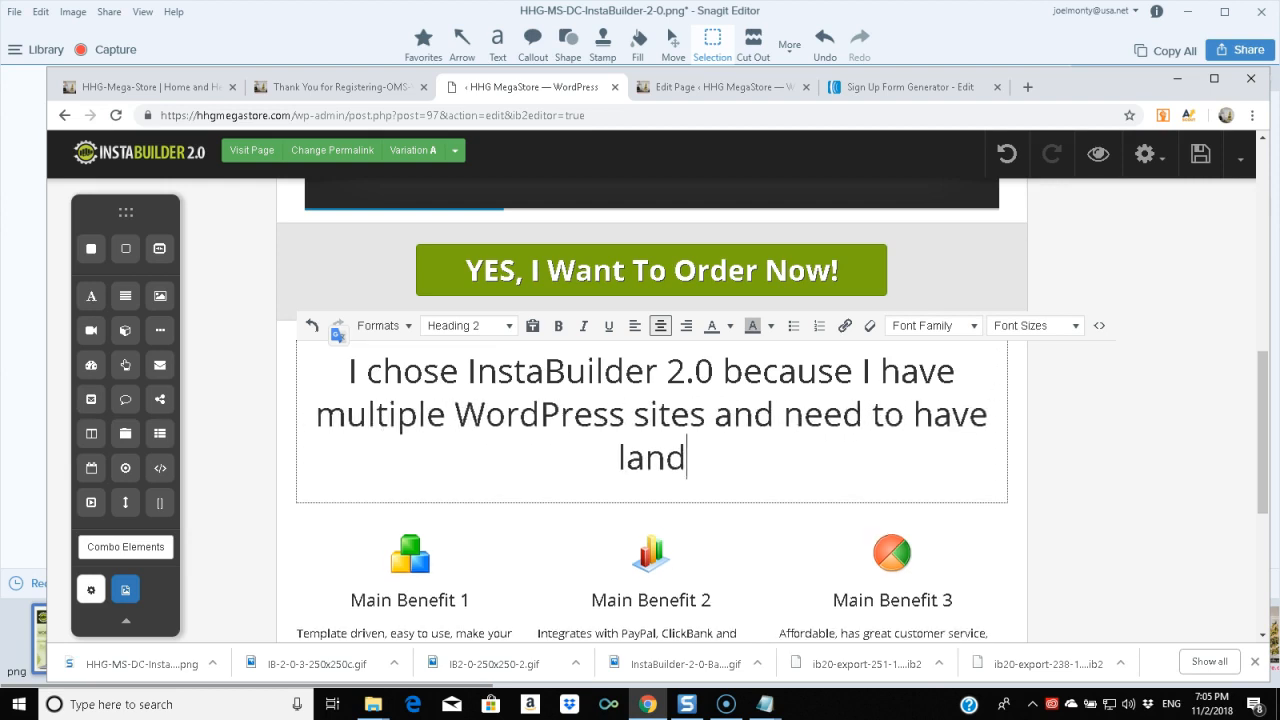
{"action": "type", "text": "ing pages, sa"}
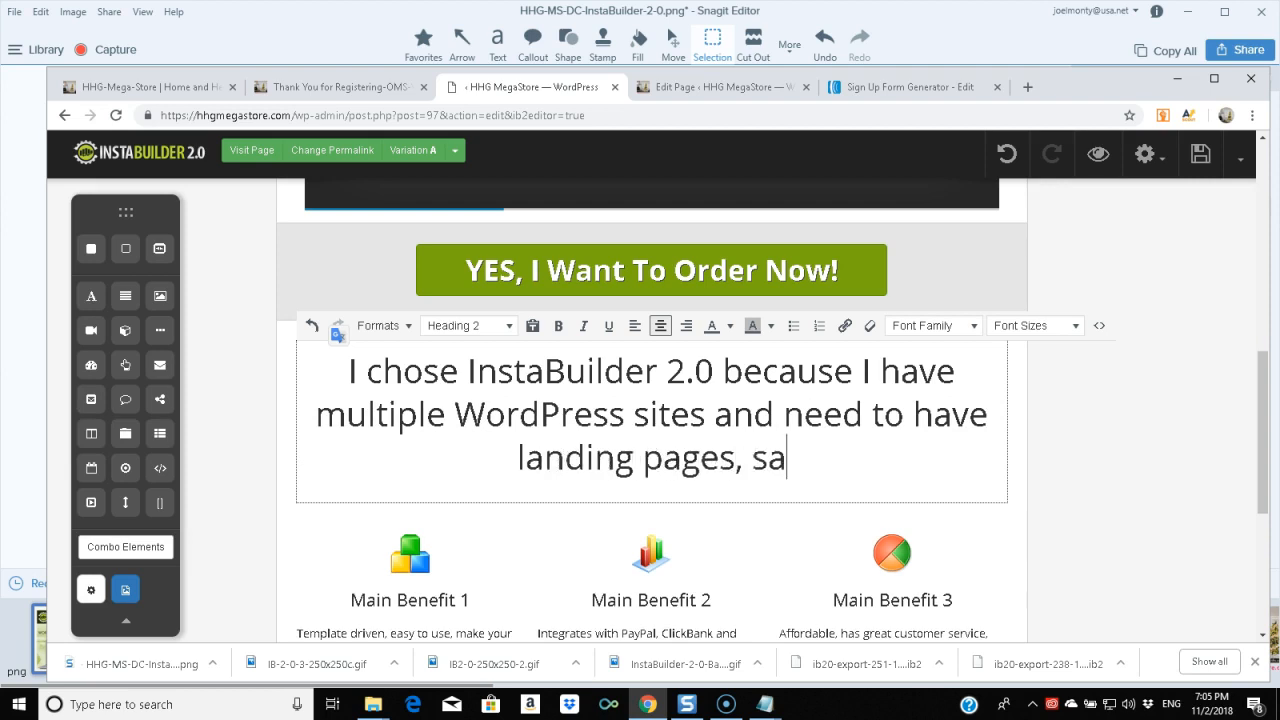
{"action": "type", "text": "les pages, f"}
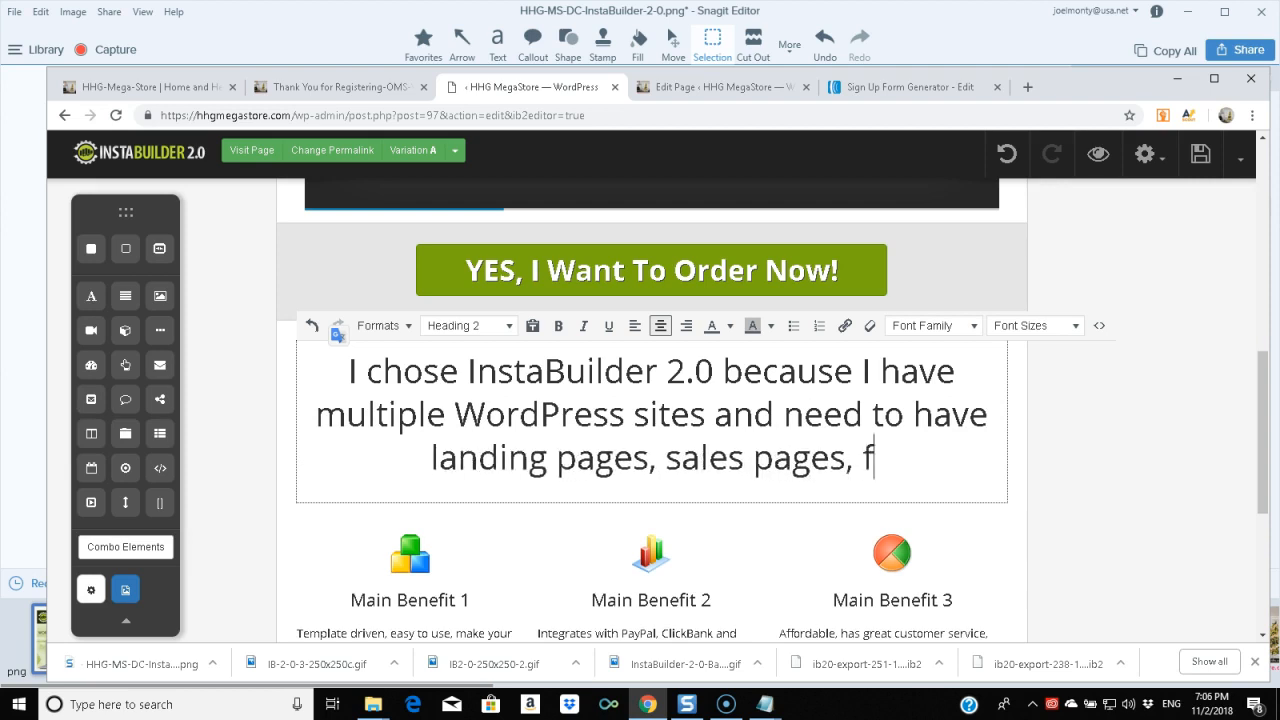
{"action": "type", "text": "unnels, etc"}
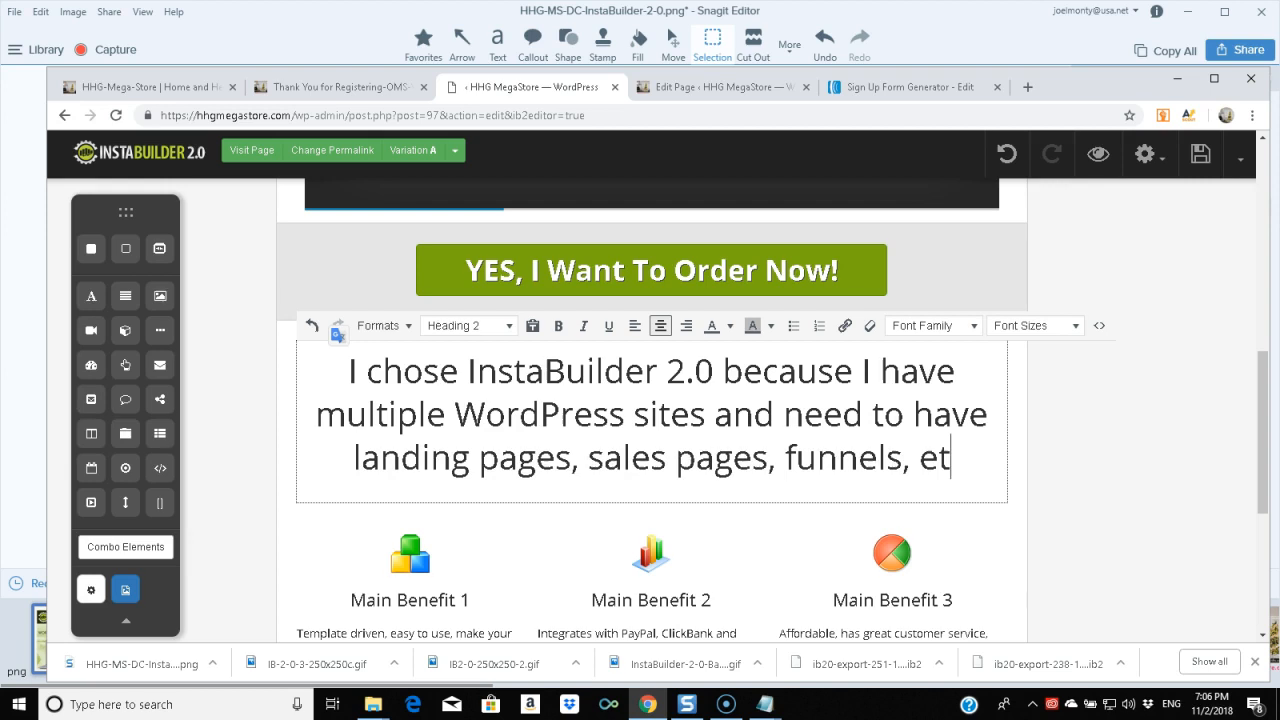
{"action": "type", "text": "."}
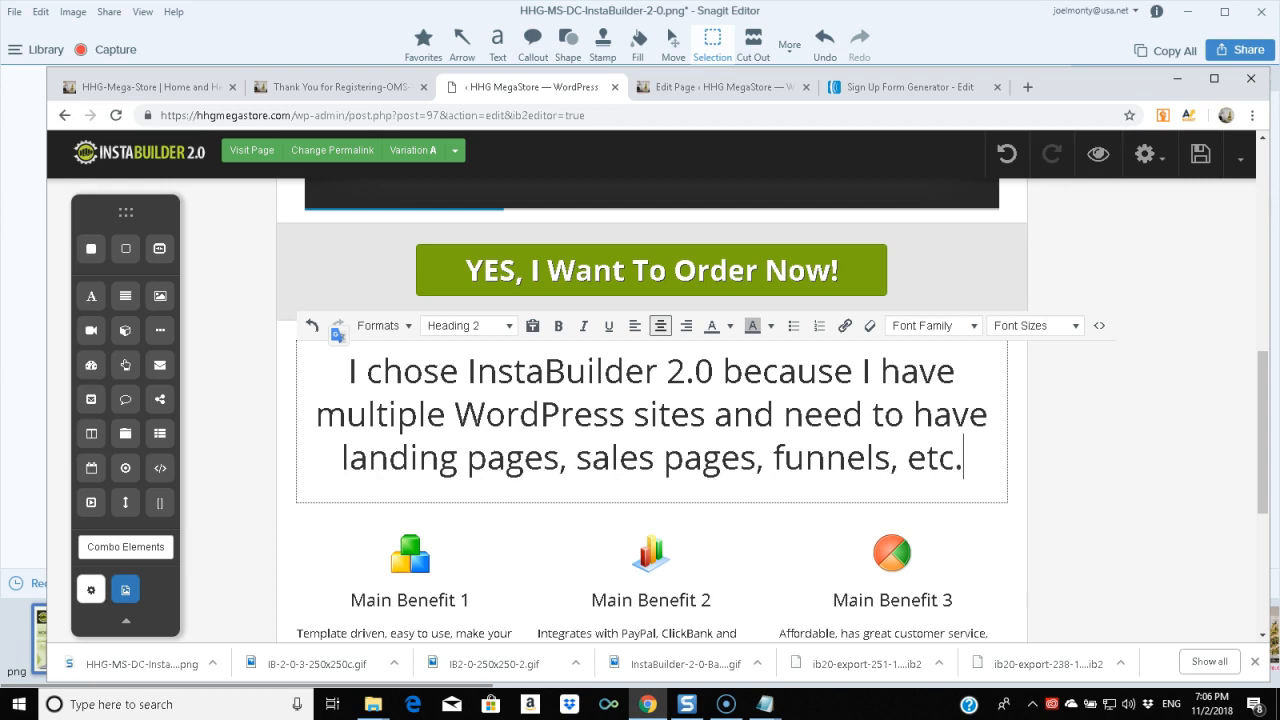
{"action": "type", "text": " for mu"}
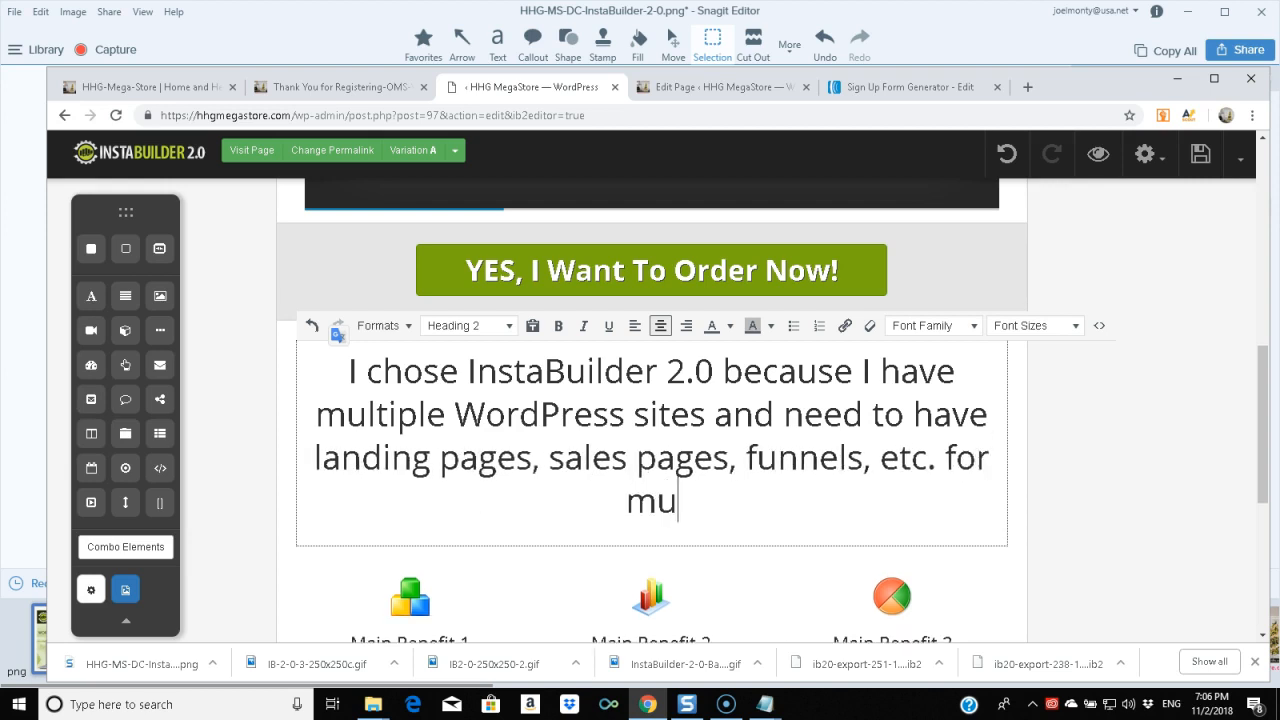
{"action": "type", "text": "ltiple purposes"}
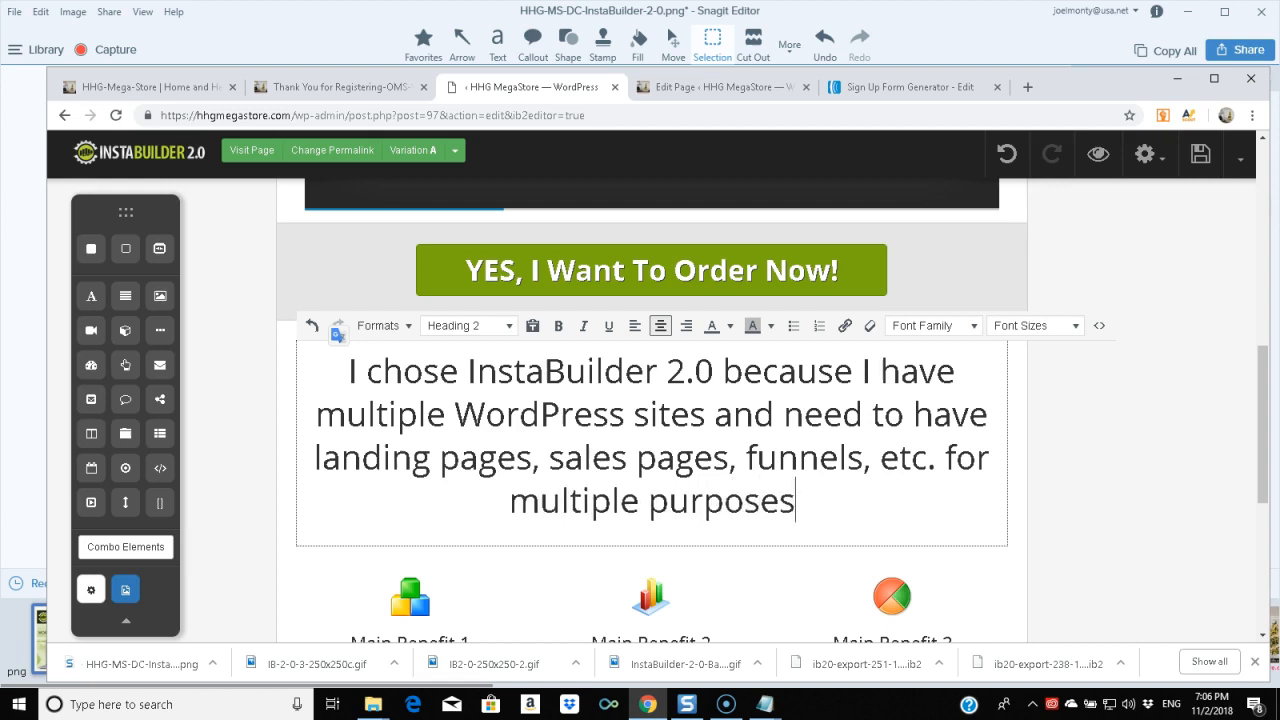
{"action": "type", "text": "."}
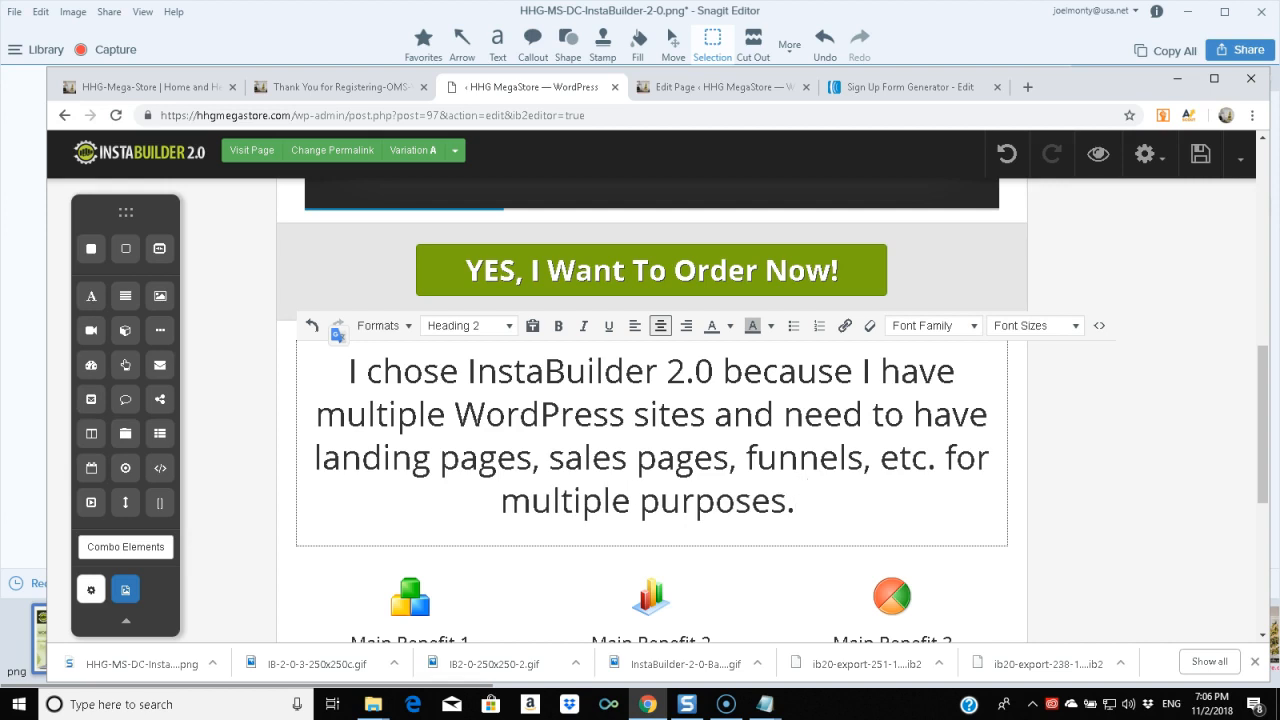
- Append "I watched a YouTube video comparing InstaBuilder 2.0 with other packages and liked what I saw." to the heading above the benefit columns
{"action": "type", "text": " I wa"}
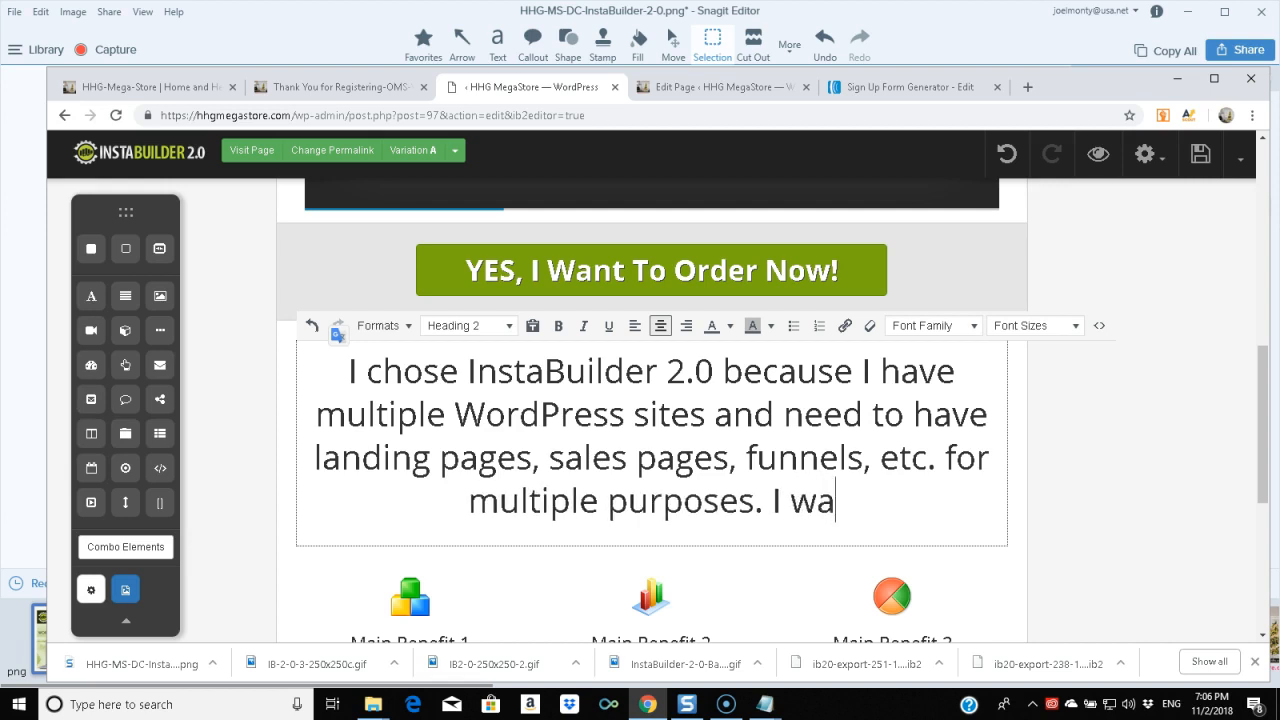
{"action": "type", "text": "tched a Y"}
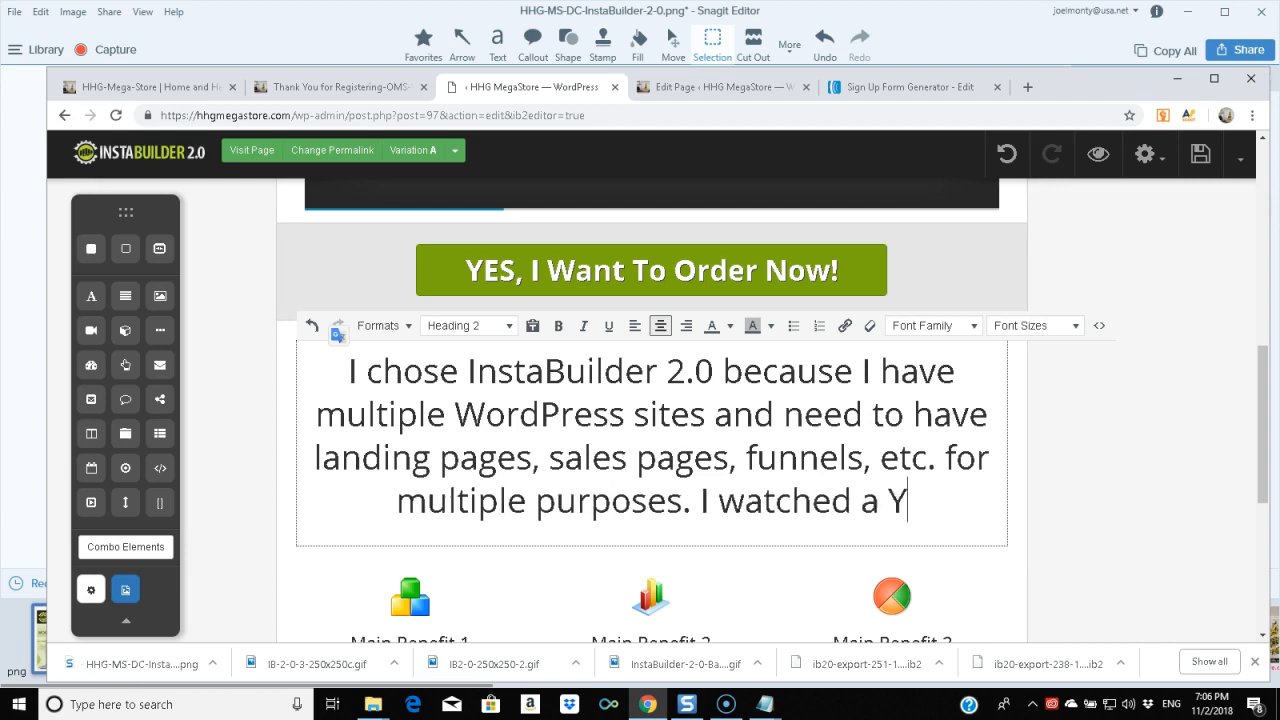
{"action": "type", "text": "ouTube vi"}
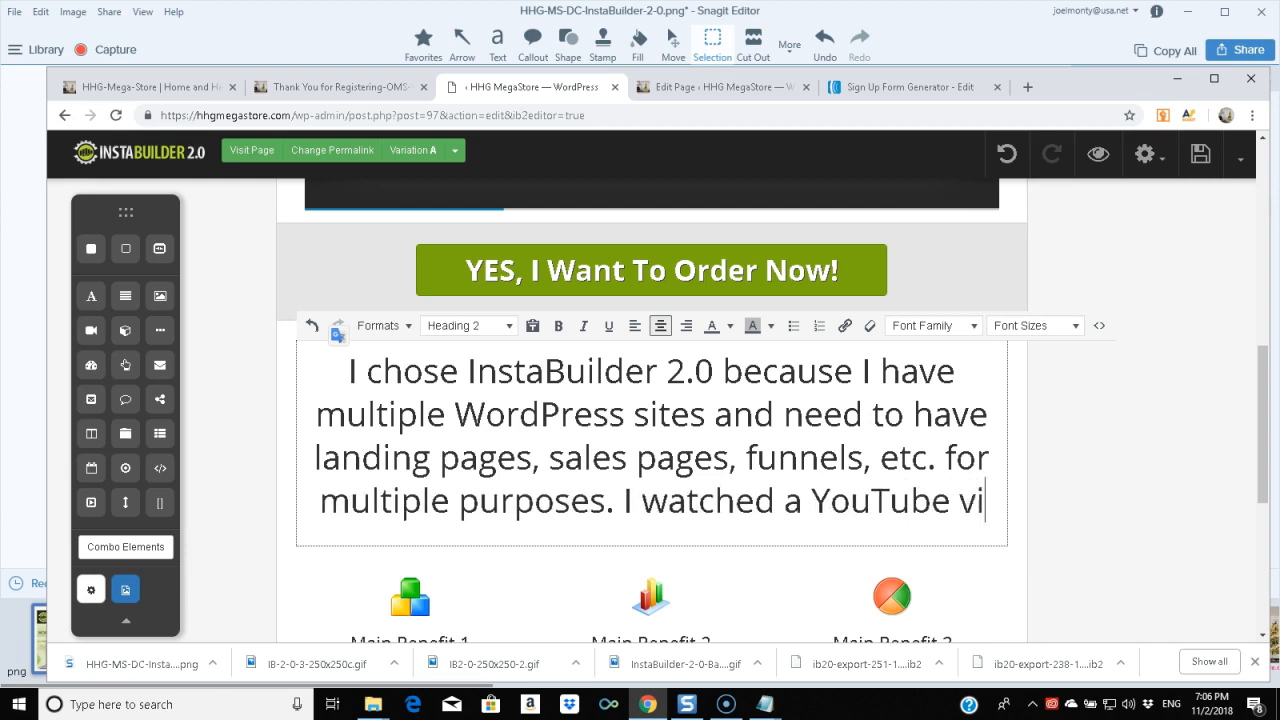
{"action": "type", "text": "deo com"}
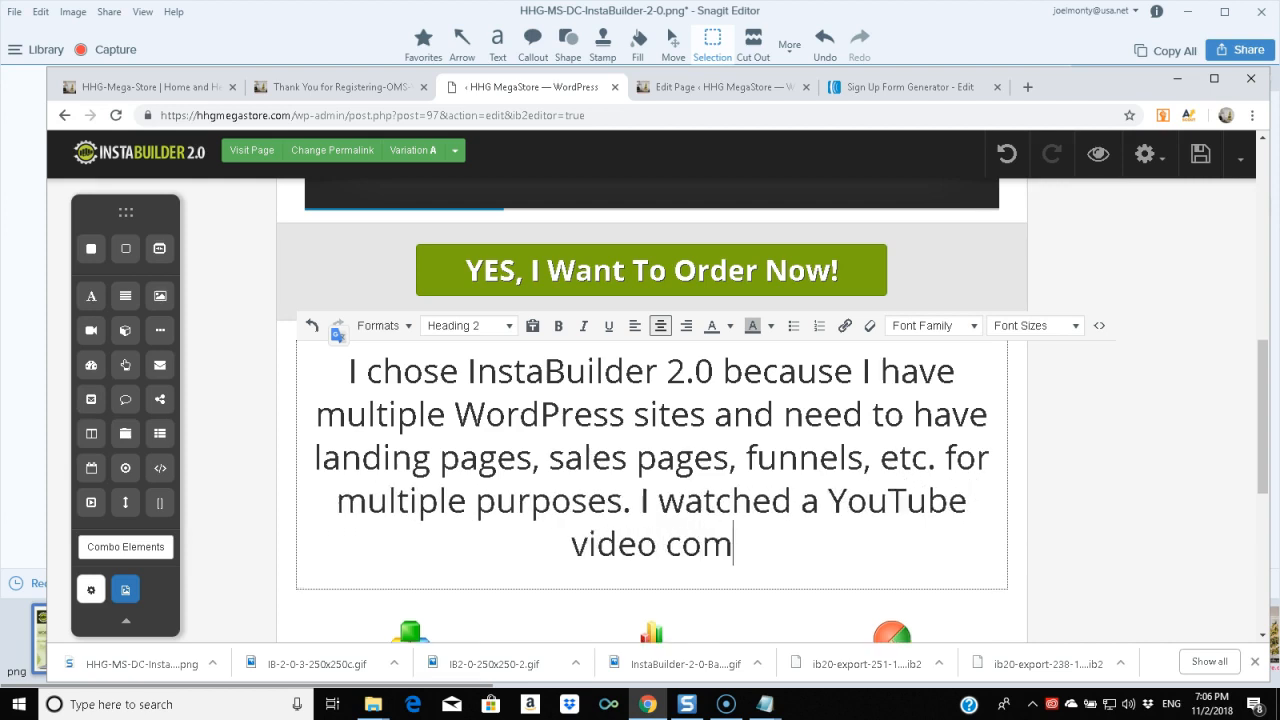
{"action": "type", "text": "paring In"}
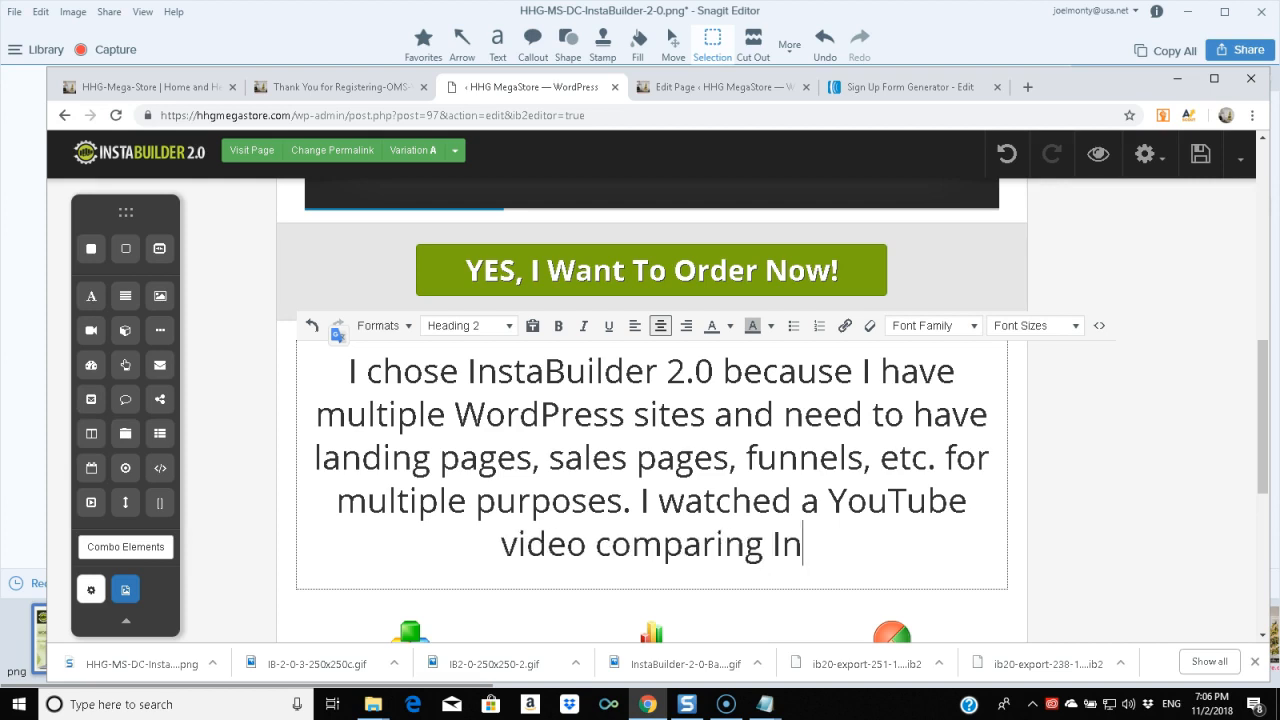
{"action": "type", "text": "staBuilder"}
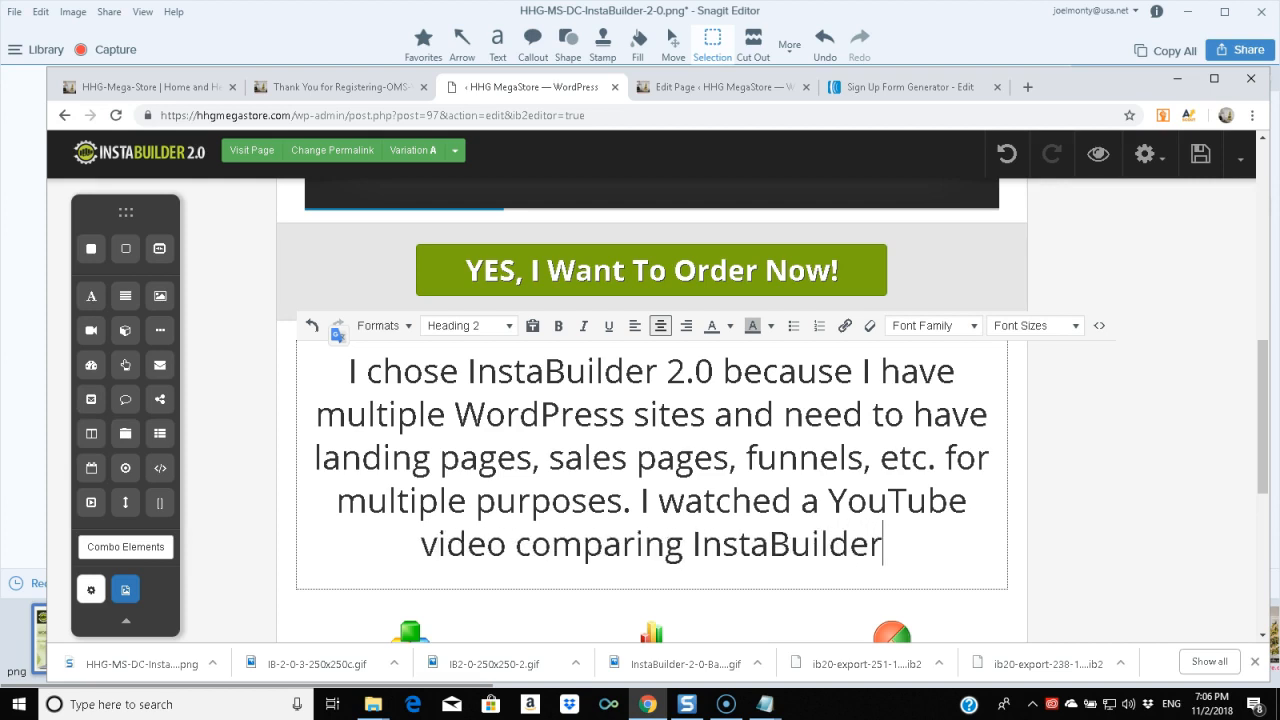
{"action": "type", "text": " 2.0 with "}
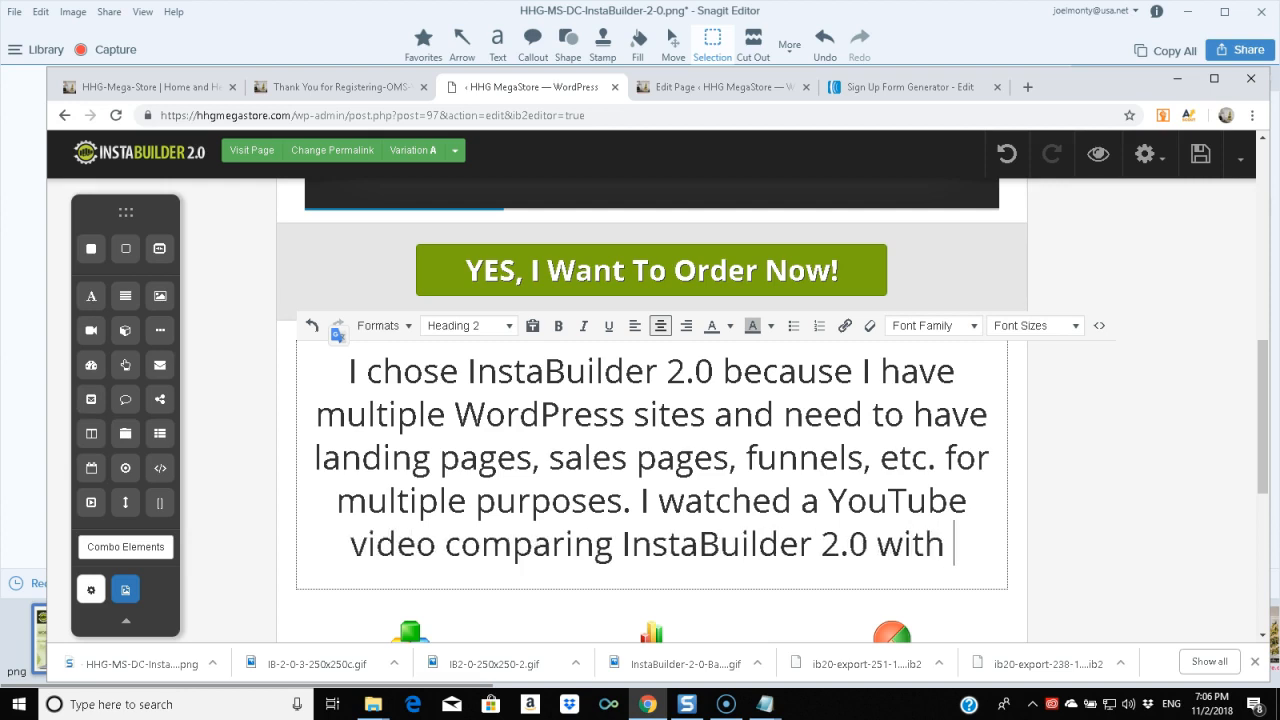
{"action": "type", "text": "other packag"}
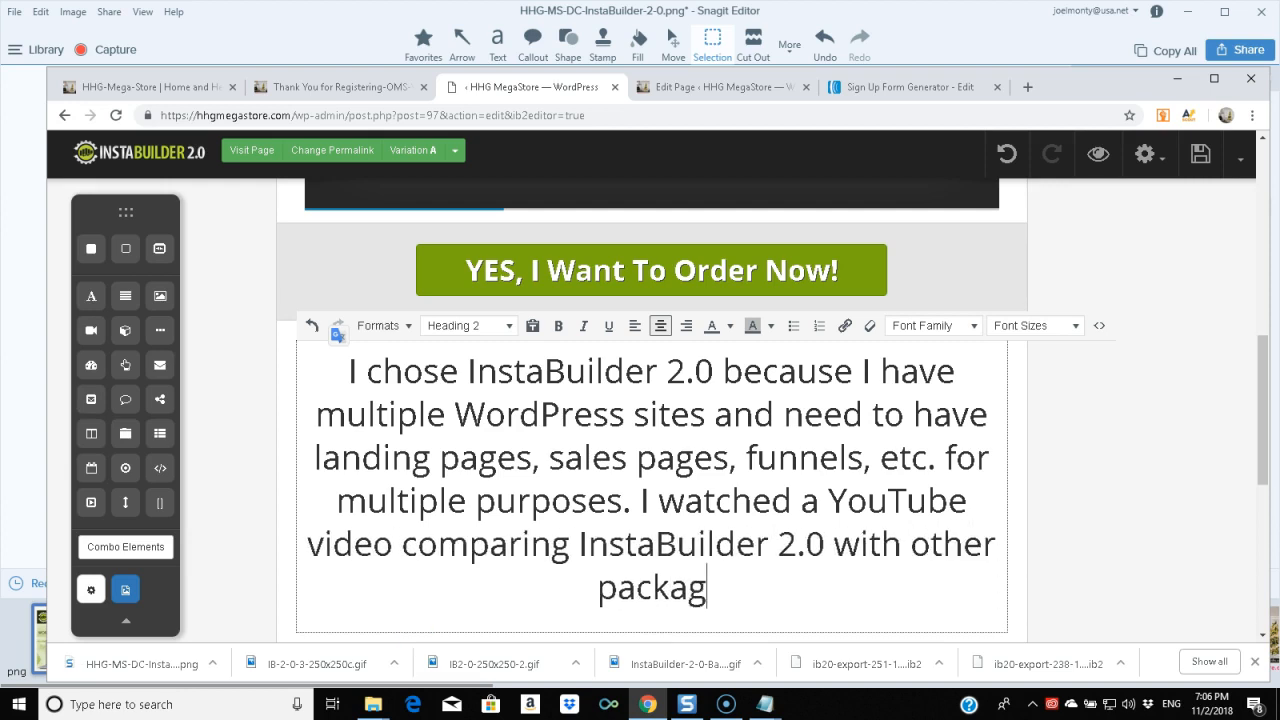
{"action": "type", "text": "es and liked "}
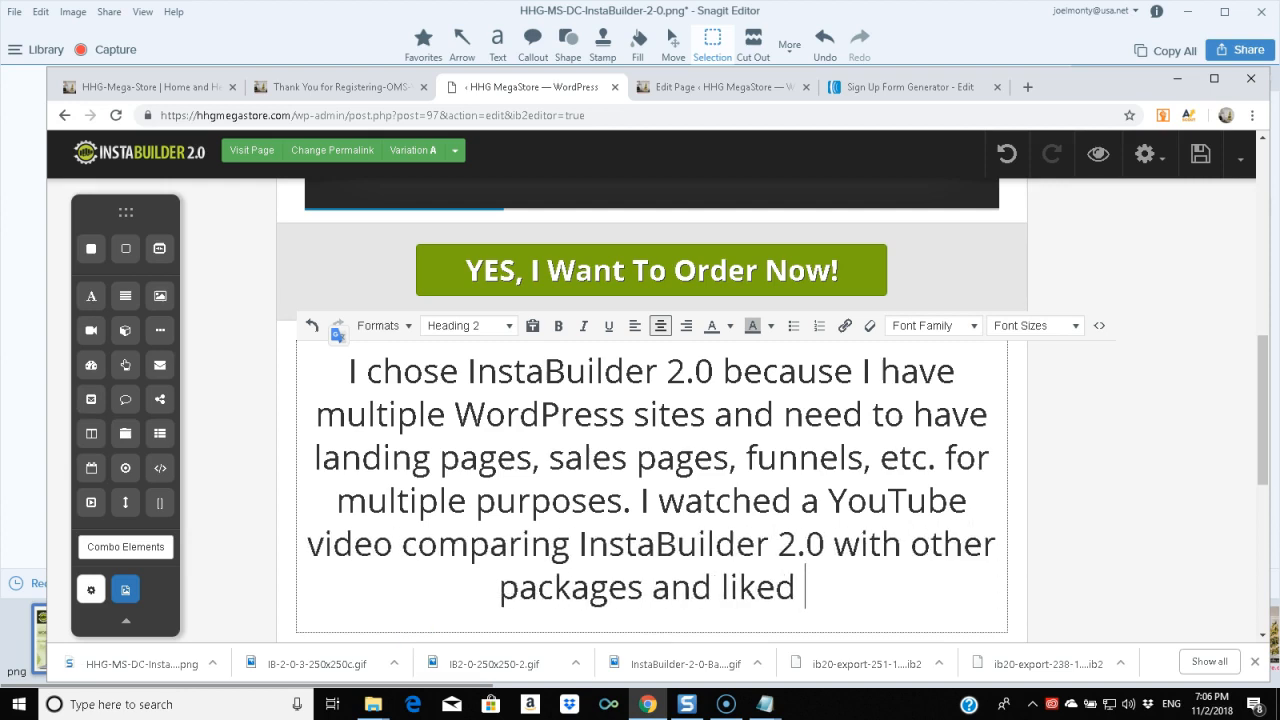
{"action": "type", "text": "what I saw."}
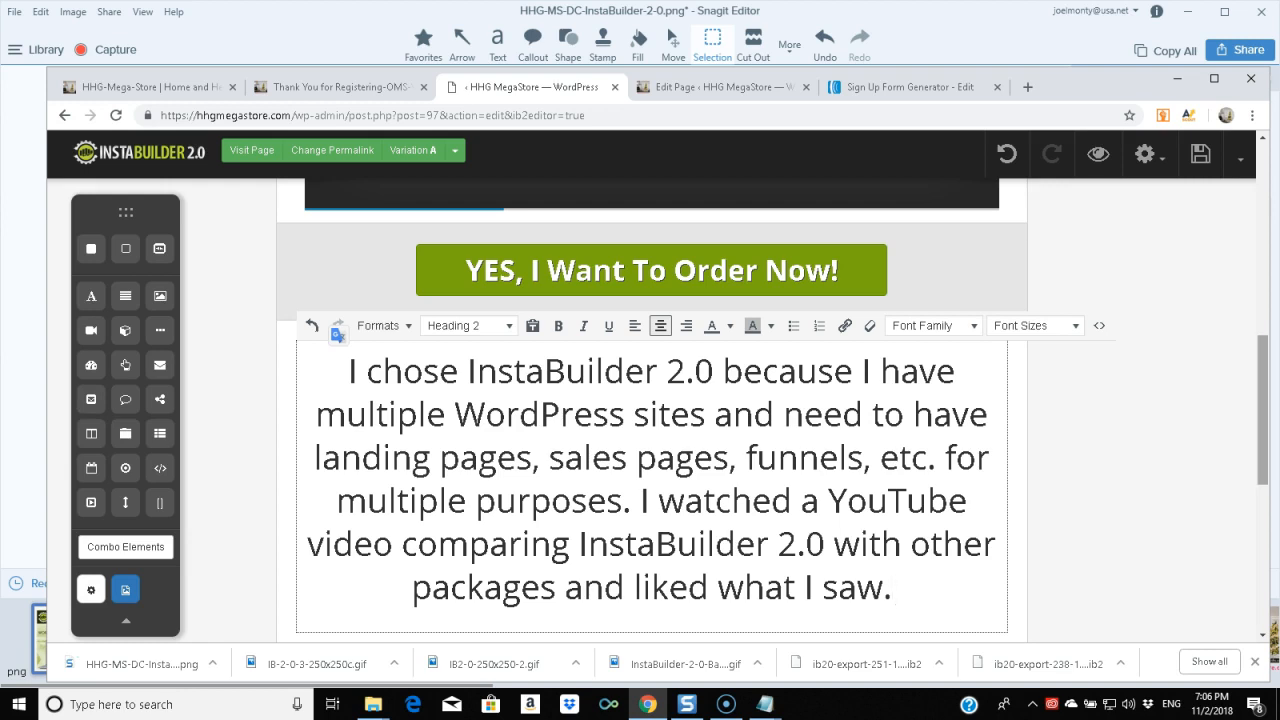
- Check the edited content down to the footer, then save the page and open its preview
{"action": "scroll", "coordinate": [650, 420], "scroll_direction": "down", "scroll_amount": 1}
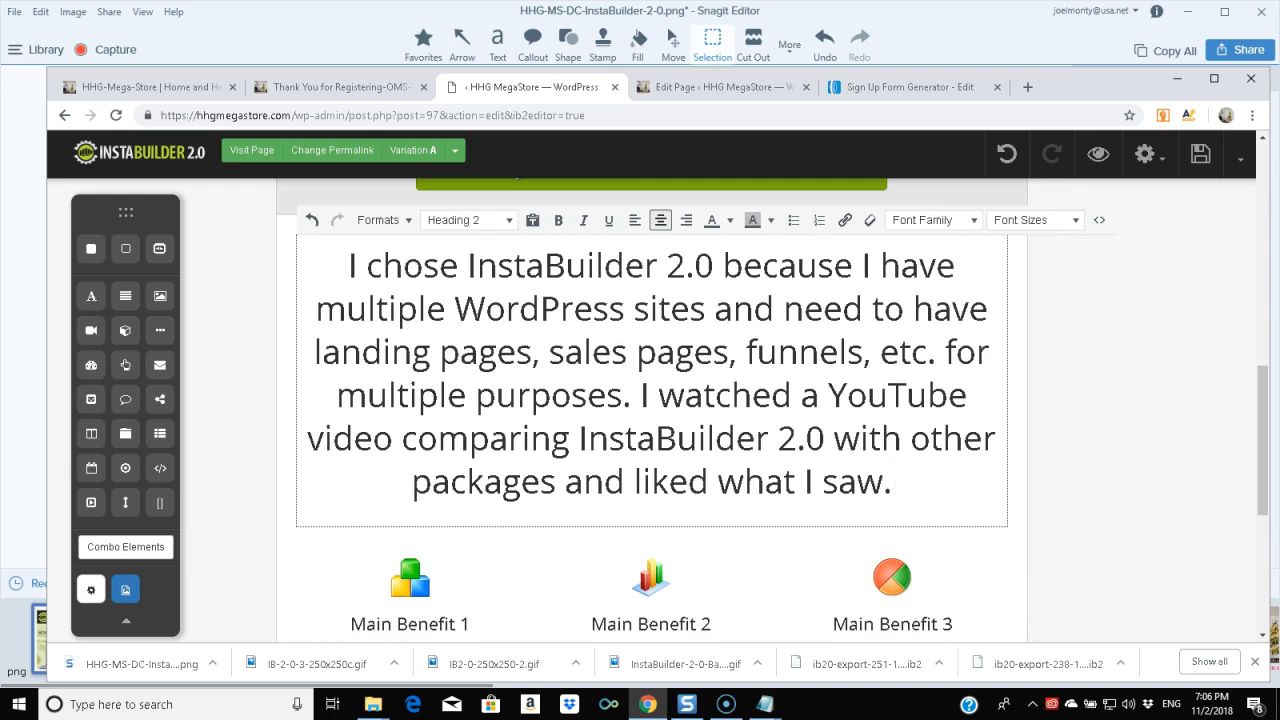
{"action": "scroll", "coordinate": [650, 400], "scroll_direction": "down", "scroll_amount": 2}
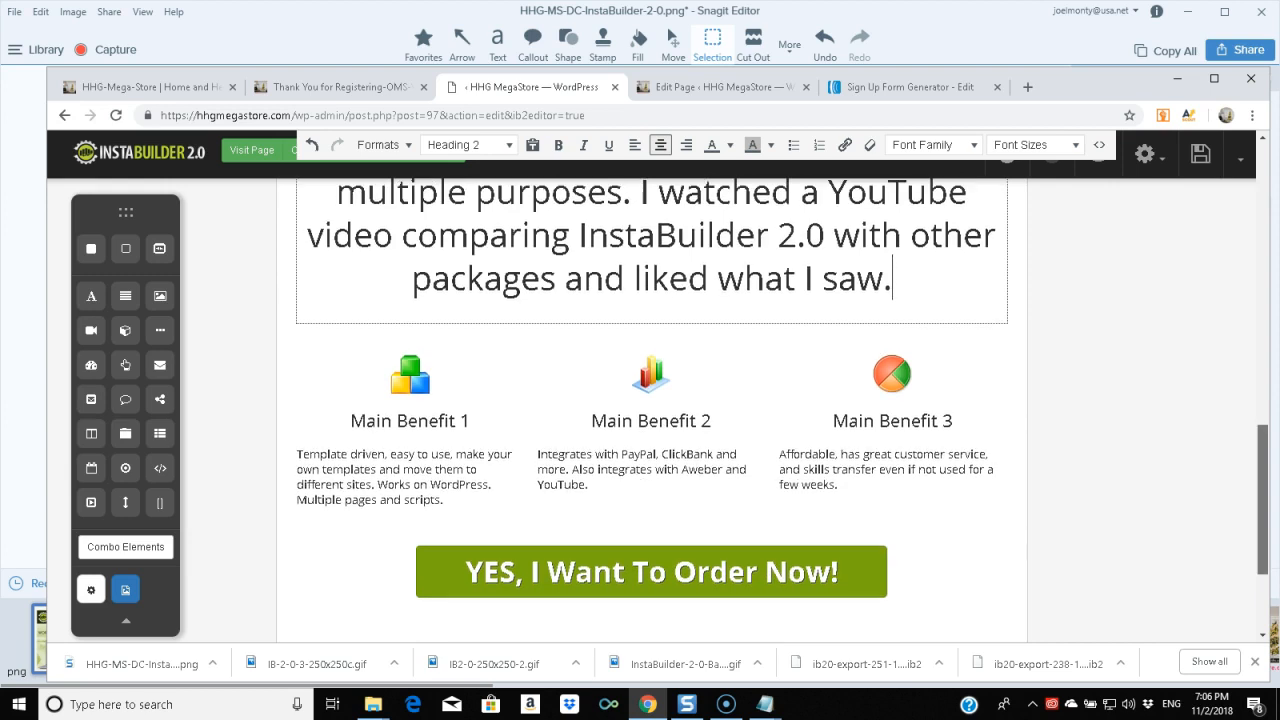
{"action": "scroll", "coordinate": [650, 410], "scroll_direction": "down", "scroll_amount": 2}
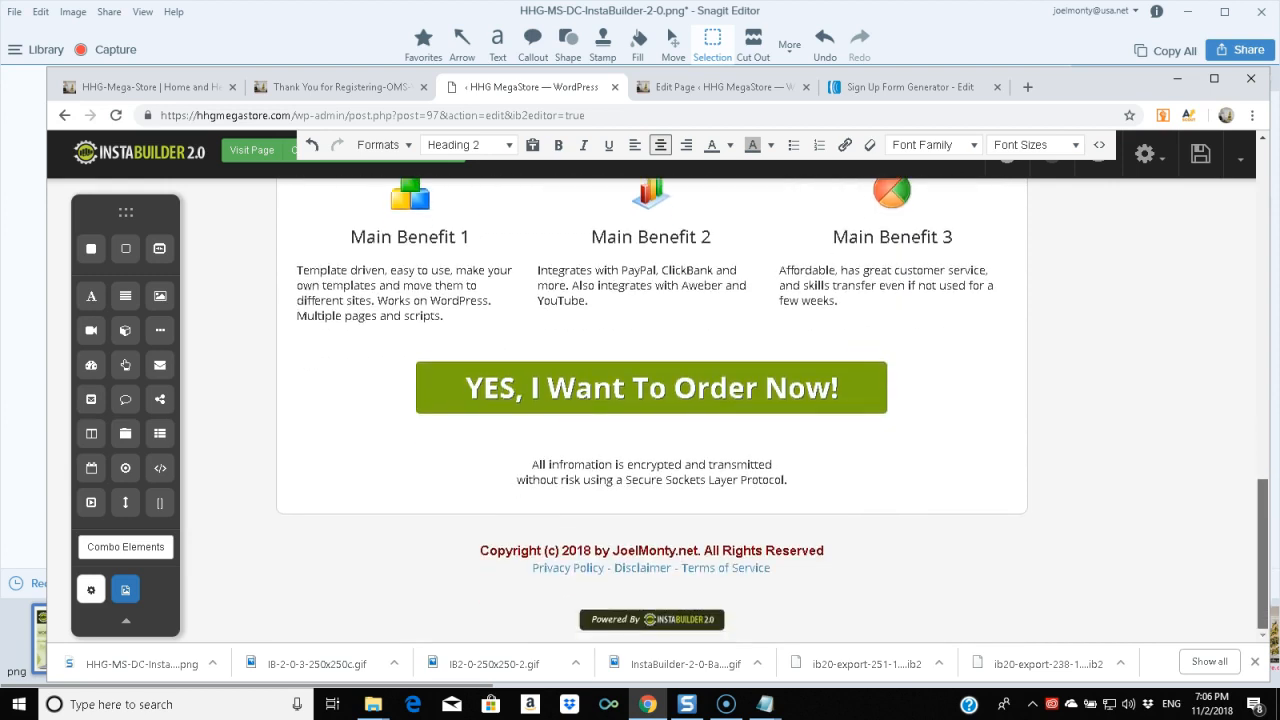
{"action": "scroll", "coordinate": [650, 410], "scroll_direction": "up", "scroll_amount": 10}
{"action": "scroll", "coordinate": [650, 410], "scroll_direction": "up", "scroll_amount": 3}
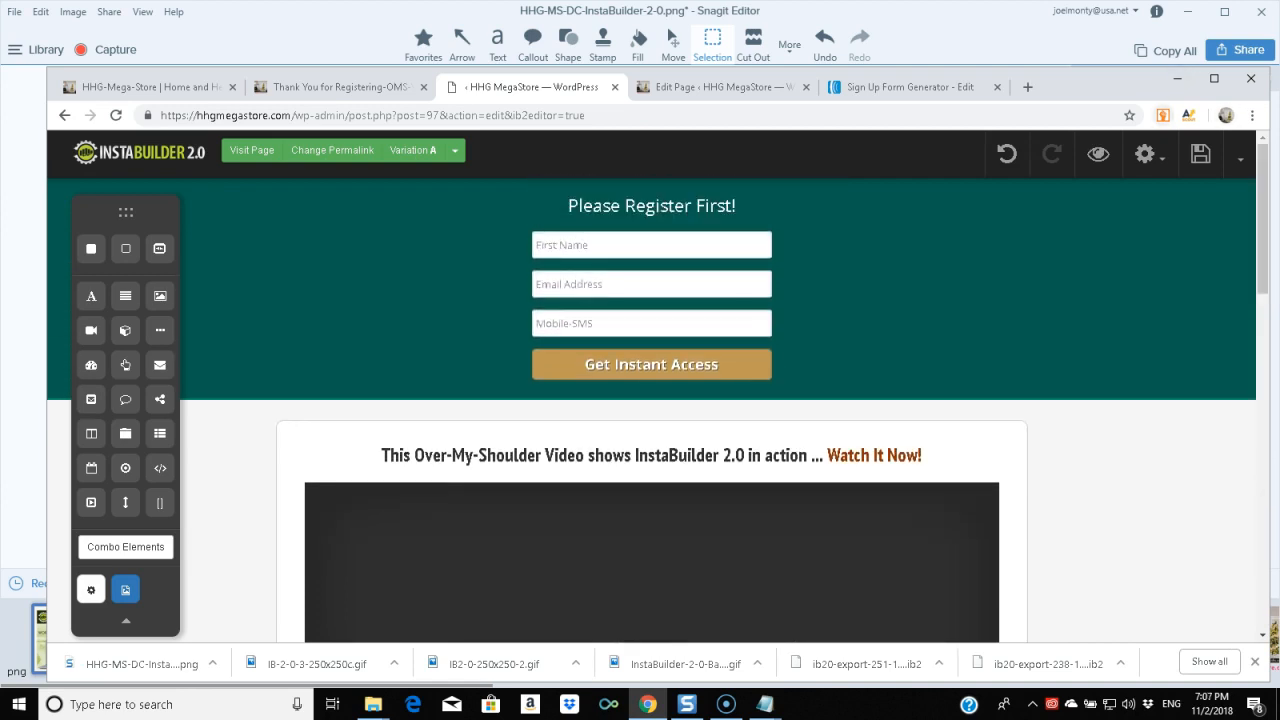
{"action": "left_click", "coordinate": [1200, 154]}
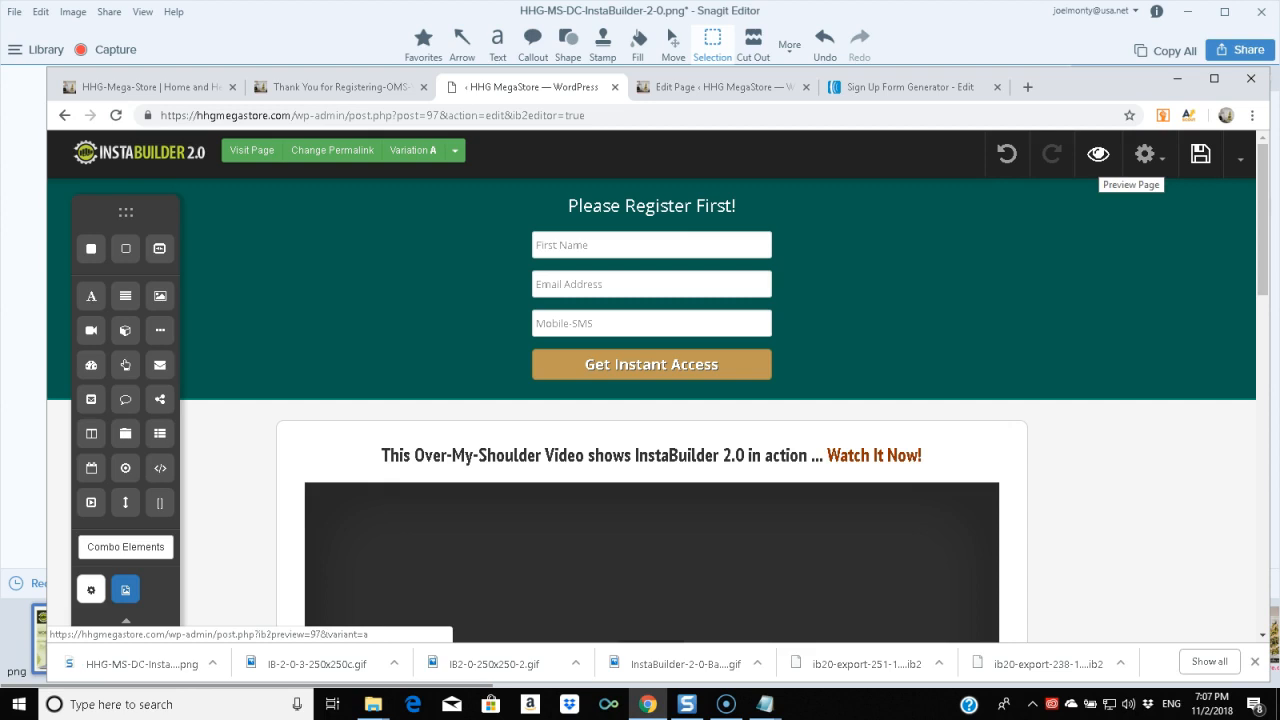
{"action": "left_click", "coordinate": [1098, 154]}
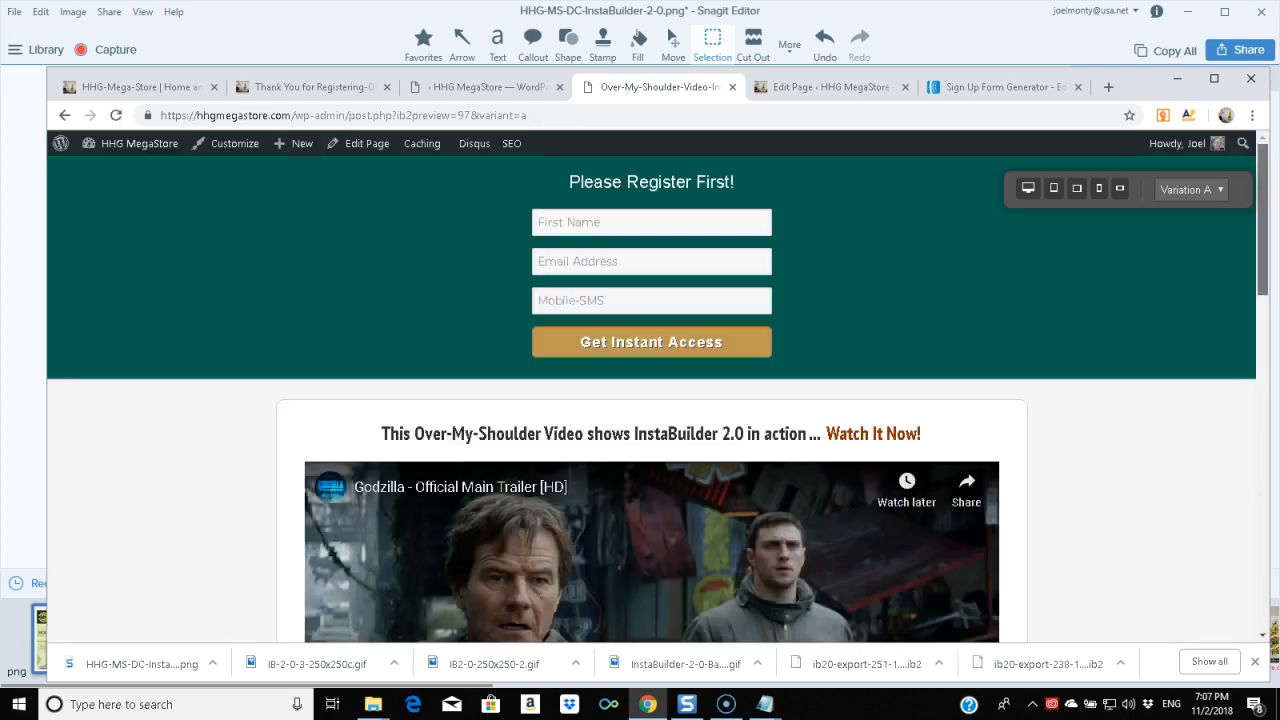
- Review the previewed page from the registration form to the footer, checking the heading and benefit columns, and close the preview
{"action": "scroll", "coordinate": [650, 400], "scroll_direction": "down", "scroll_amount": 4}
{"action": "scroll", "coordinate": [650, 400], "scroll_direction": "down", "scroll_amount": 4}
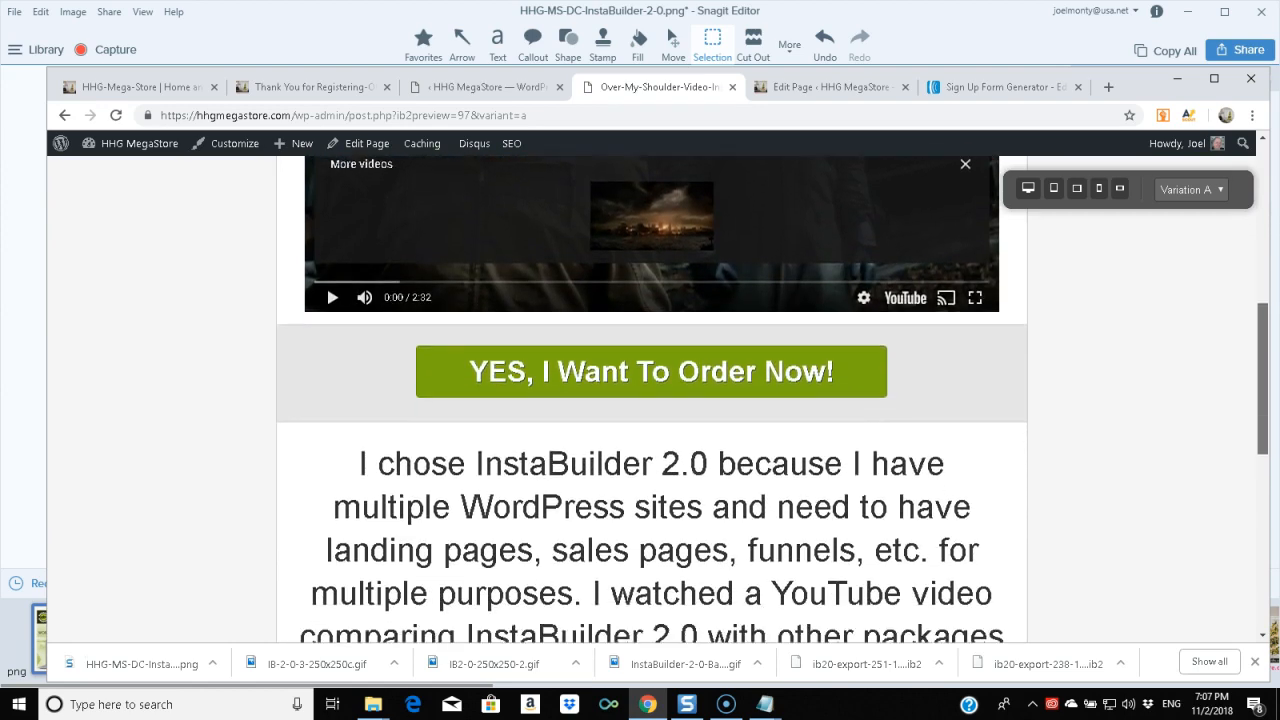
{"action": "scroll", "coordinate": [650, 400], "scroll_direction": "down", "scroll_amount": 2}
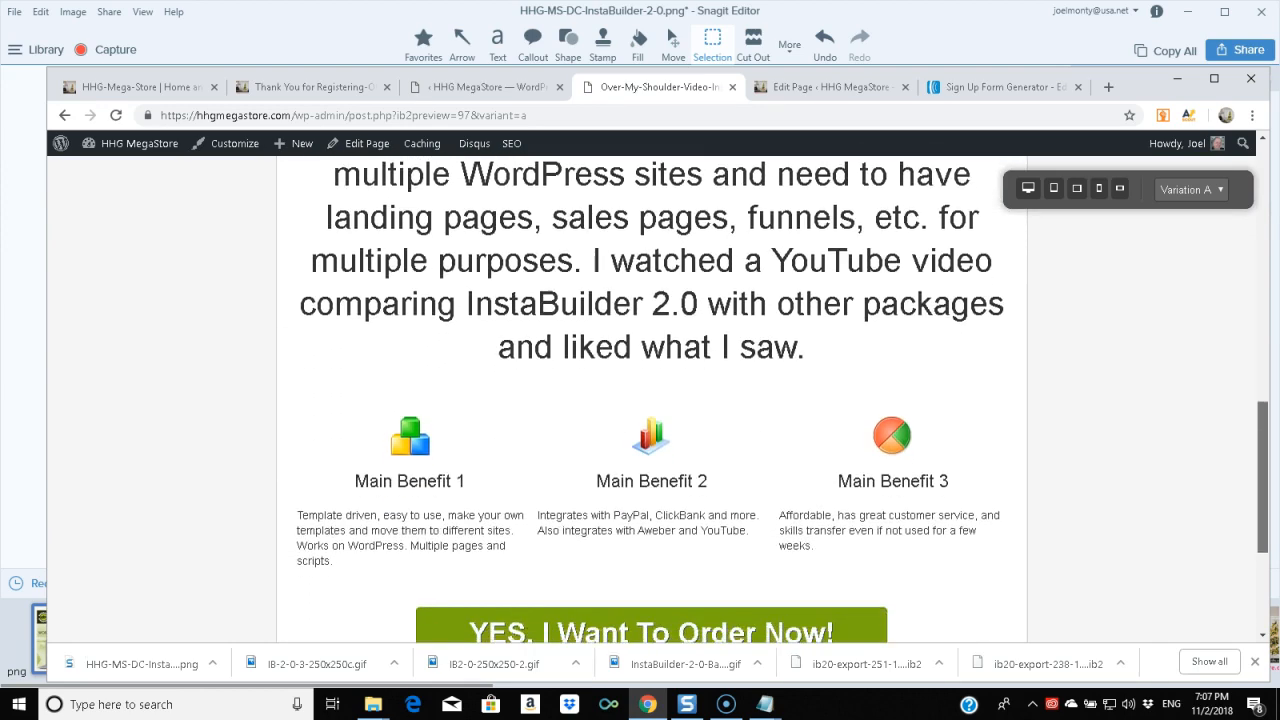
{"action": "scroll", "coordinate": [657, 400], "scroll_direction": "down", "scroll_amount": 1}
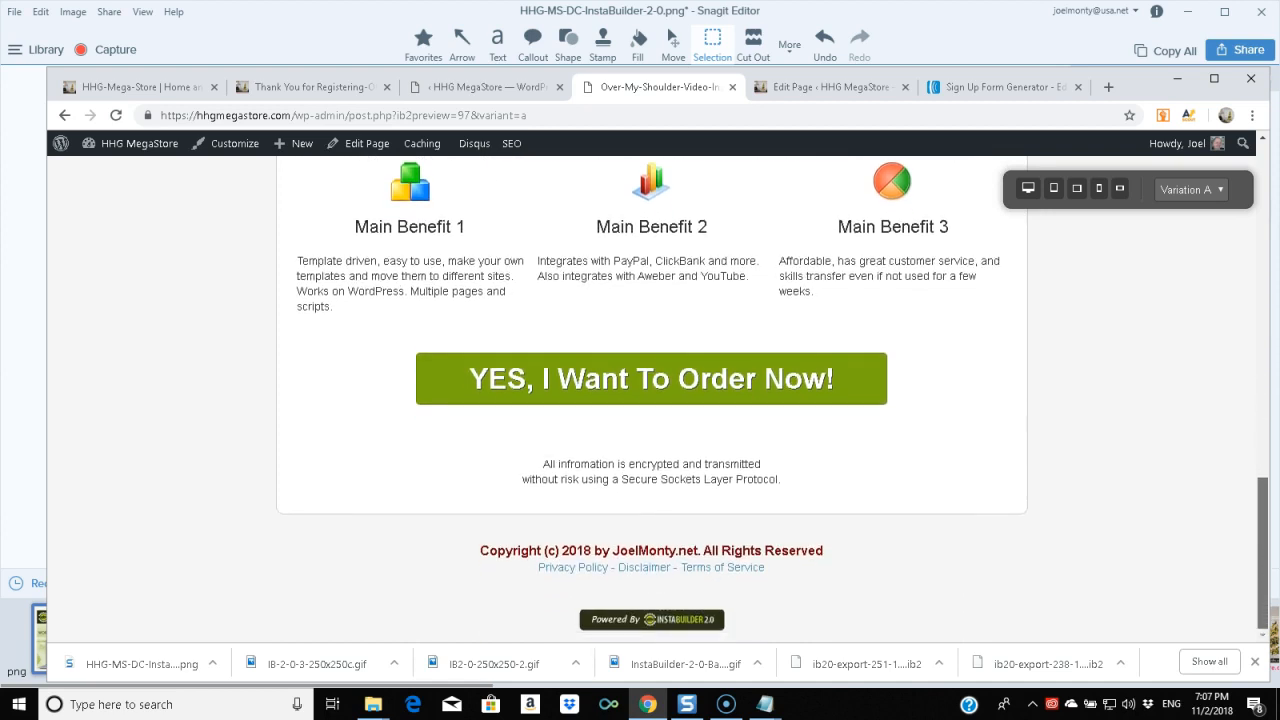
{"action": "scroll", "coordinate": [650, 400], "scroll_direction": "up", "scroll_amount": 4}
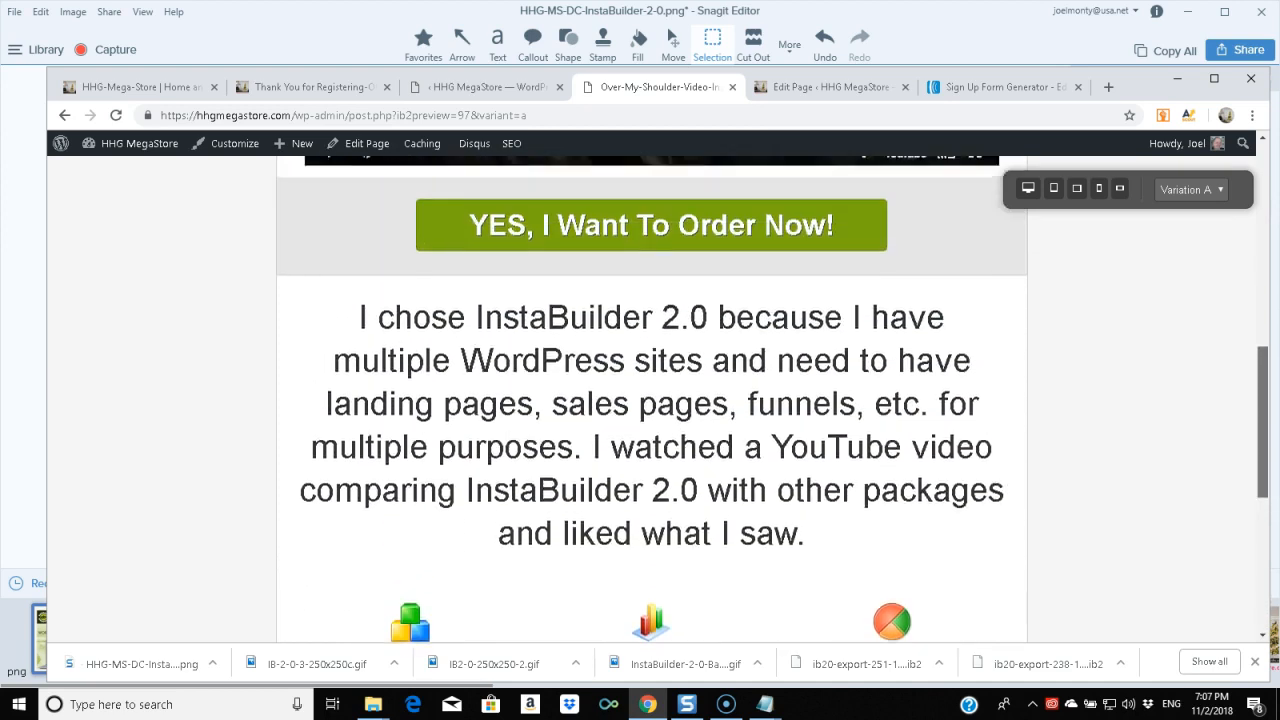
{"action": "scroll", "coordinate": [650, 400], "scroll_direction": "up", "scroll_amount": 3}
{"action": "scroll", "coordinate": [650, 400], "scroll_direction": "down", "scroll_amount": 3}
{"action": "scroll", "coordinate": [650, 400], "scroll_direction": "up", "scroll_amount": 1}
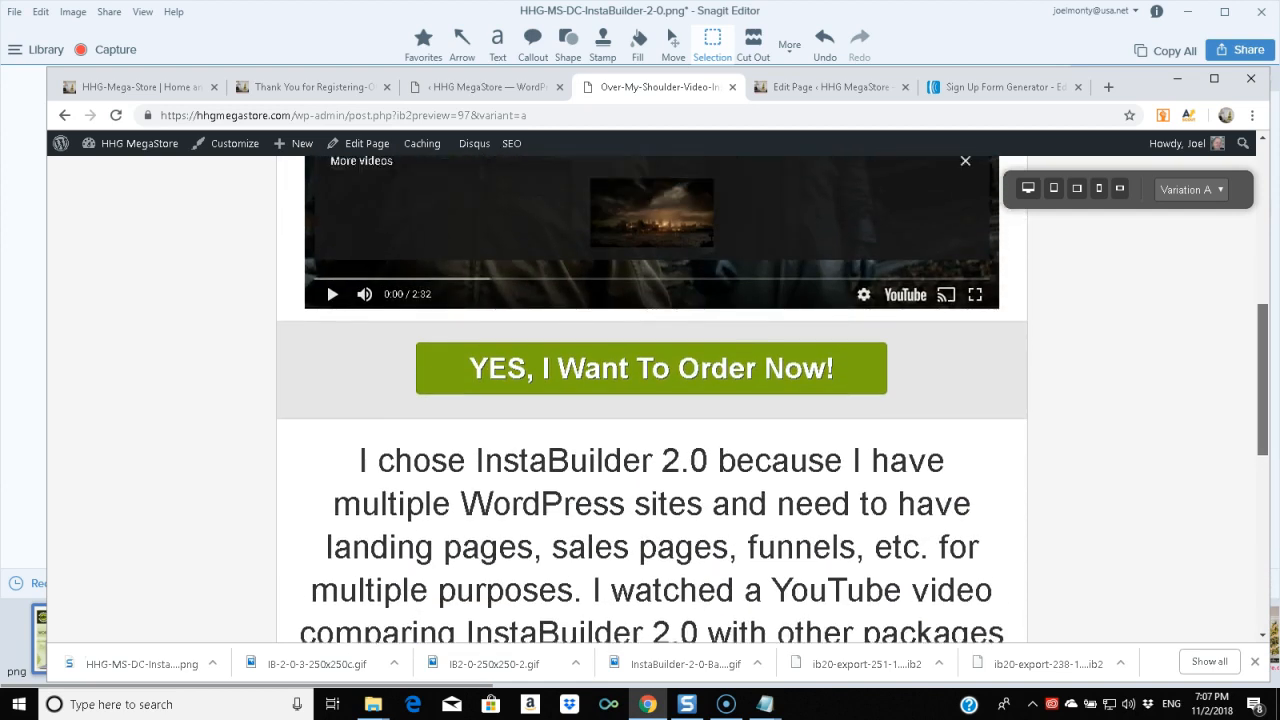
{"action": "scroll", "coordinate": [650, 400], "scroll_direction": "down", "scroll_amount": 3}
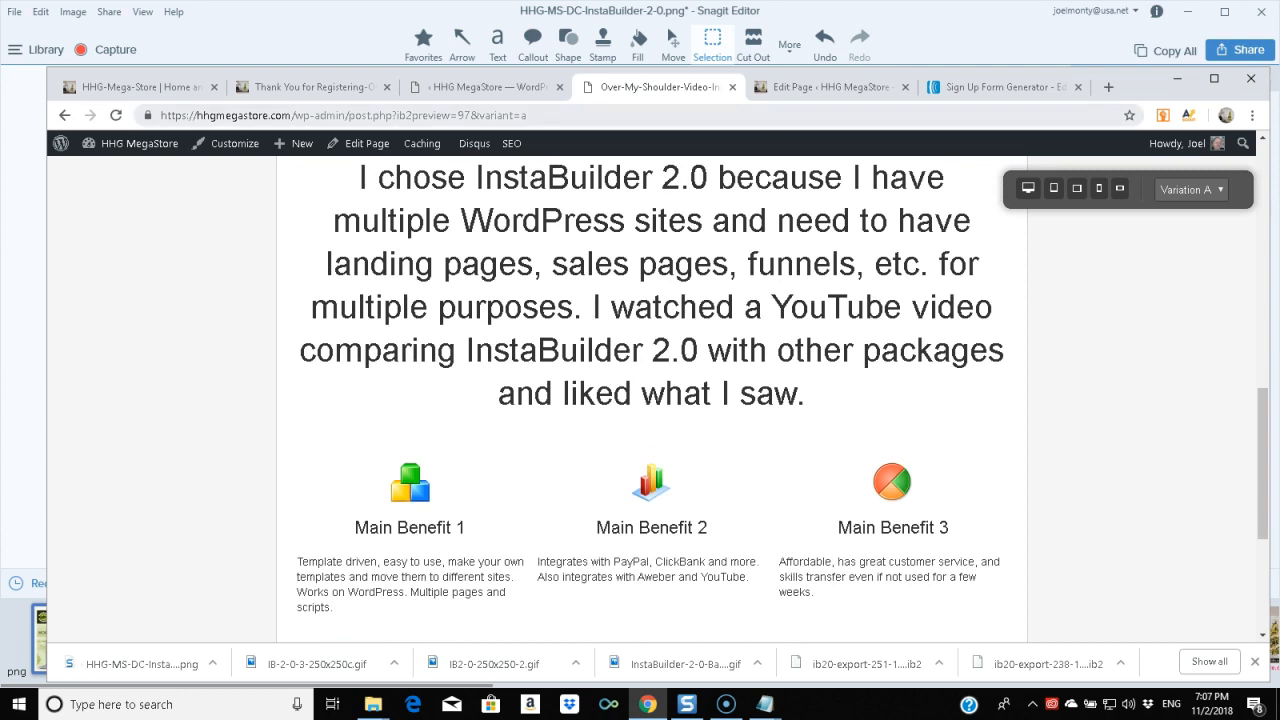
{"action": "left_click", "coordinate": [732, 87]}
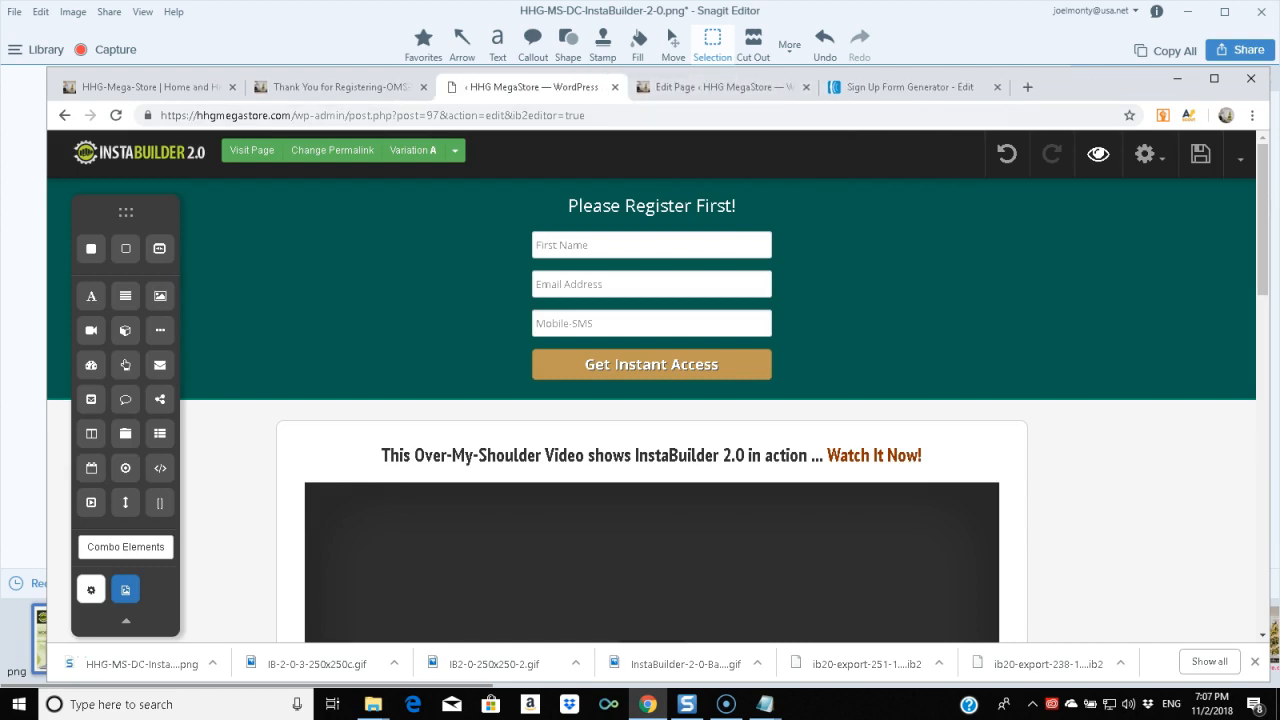
- Change the description text under Main Benefit 1 to the Heading 4 format
{"action": "scroll", "coordinate": [651, 400], "scroll_direction": "down", "scroll_amount": 12}
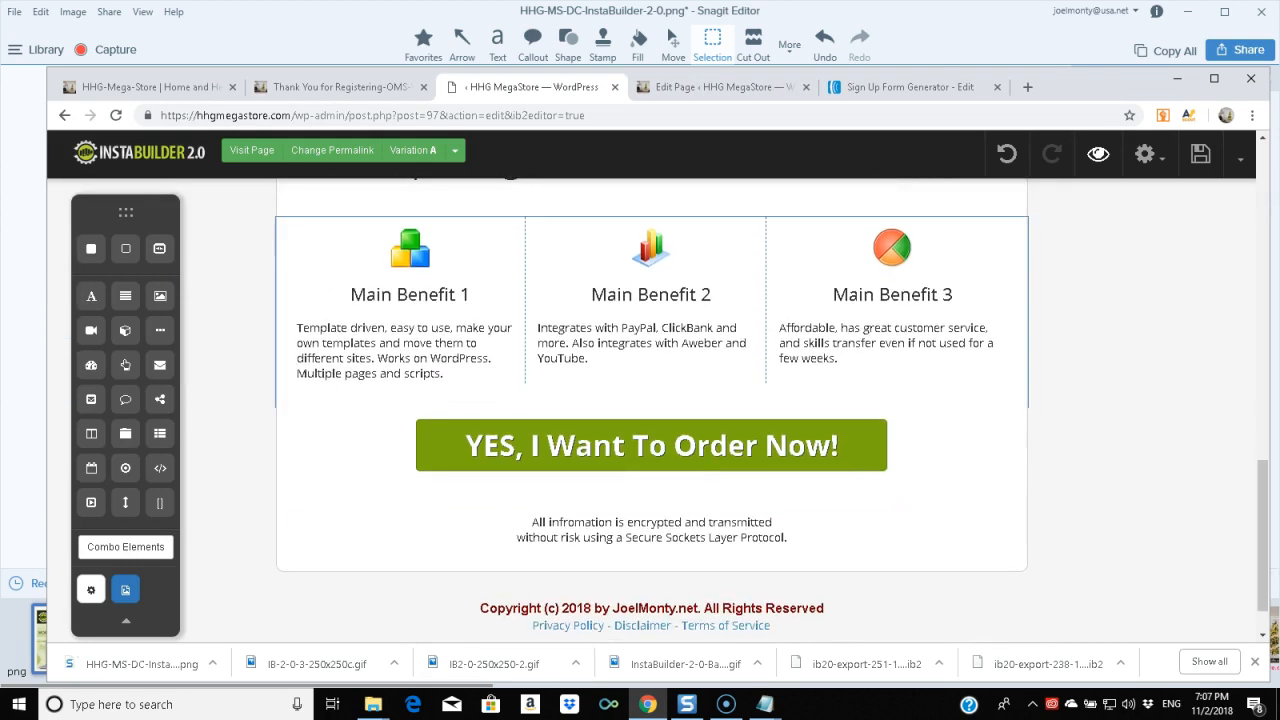
{"action": "double_click", "coordinate": [410, 350]}
{"action": "left_click_drag", "start_coordinate": [453, 382], "coordinate": [288, 330]}
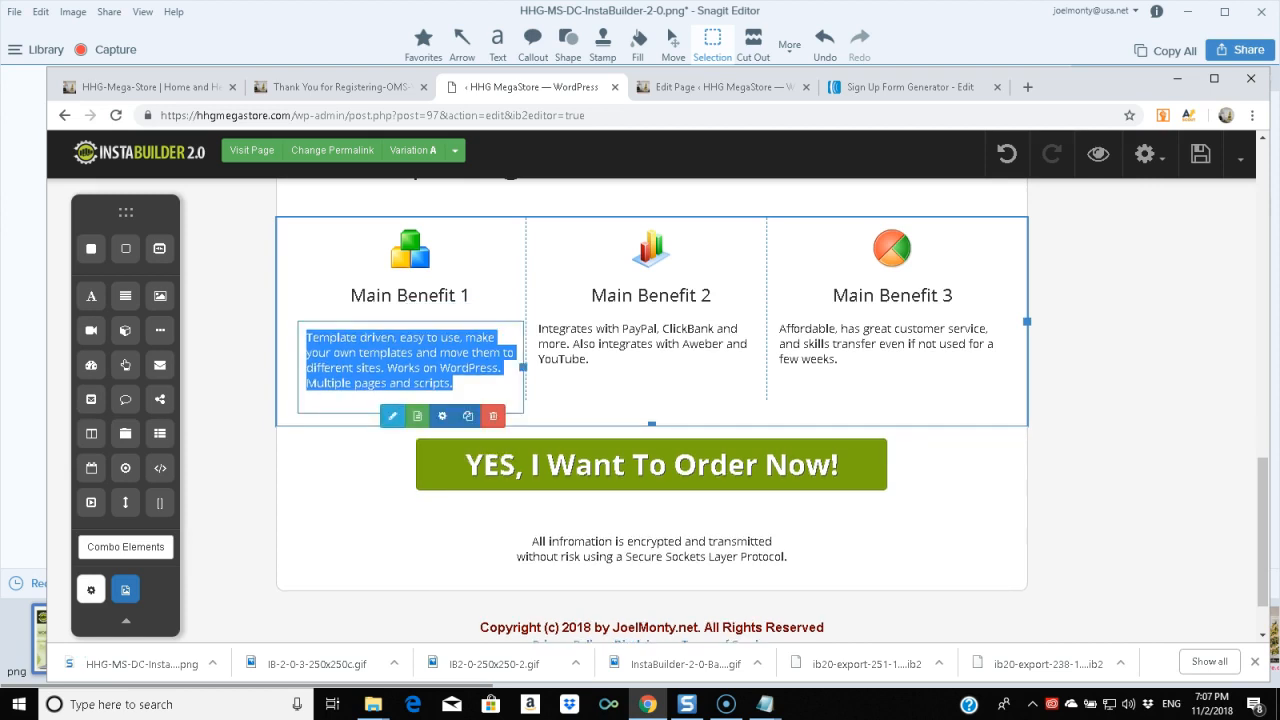
{"action": "left_click", "coordinate": [393, 416]}
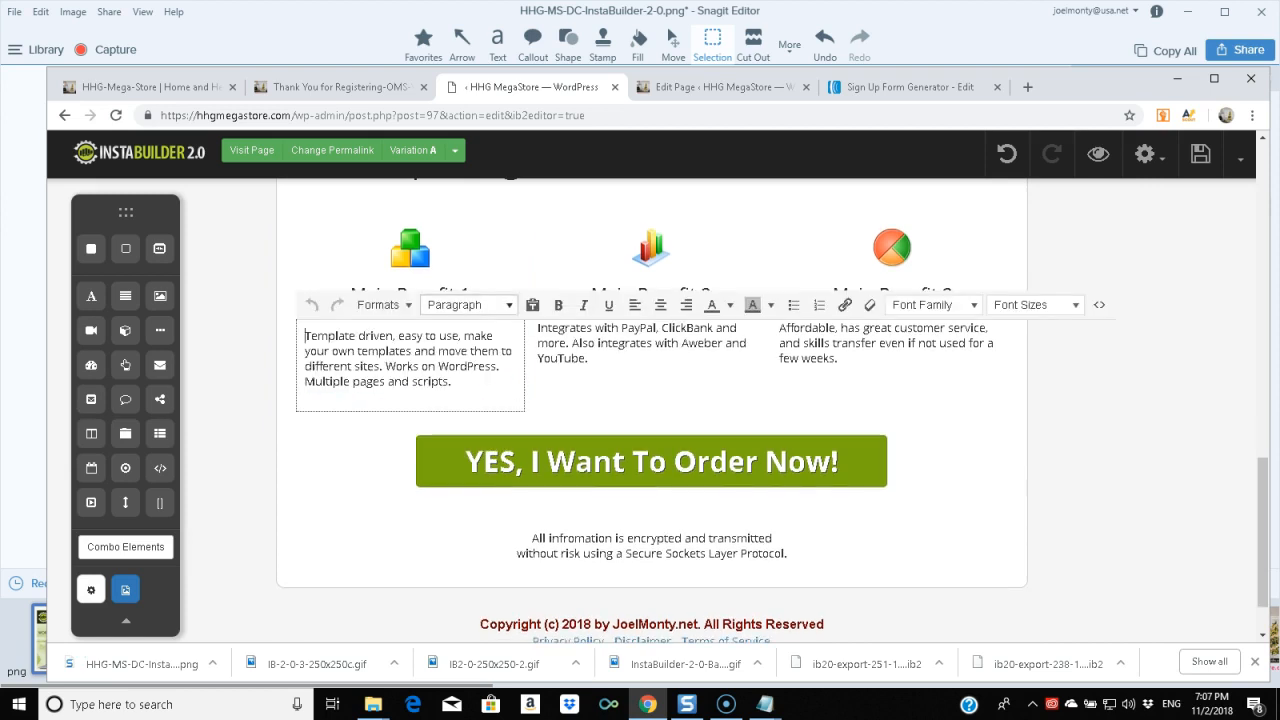
{"action": "left_click", "coordinate": [468, 305]}
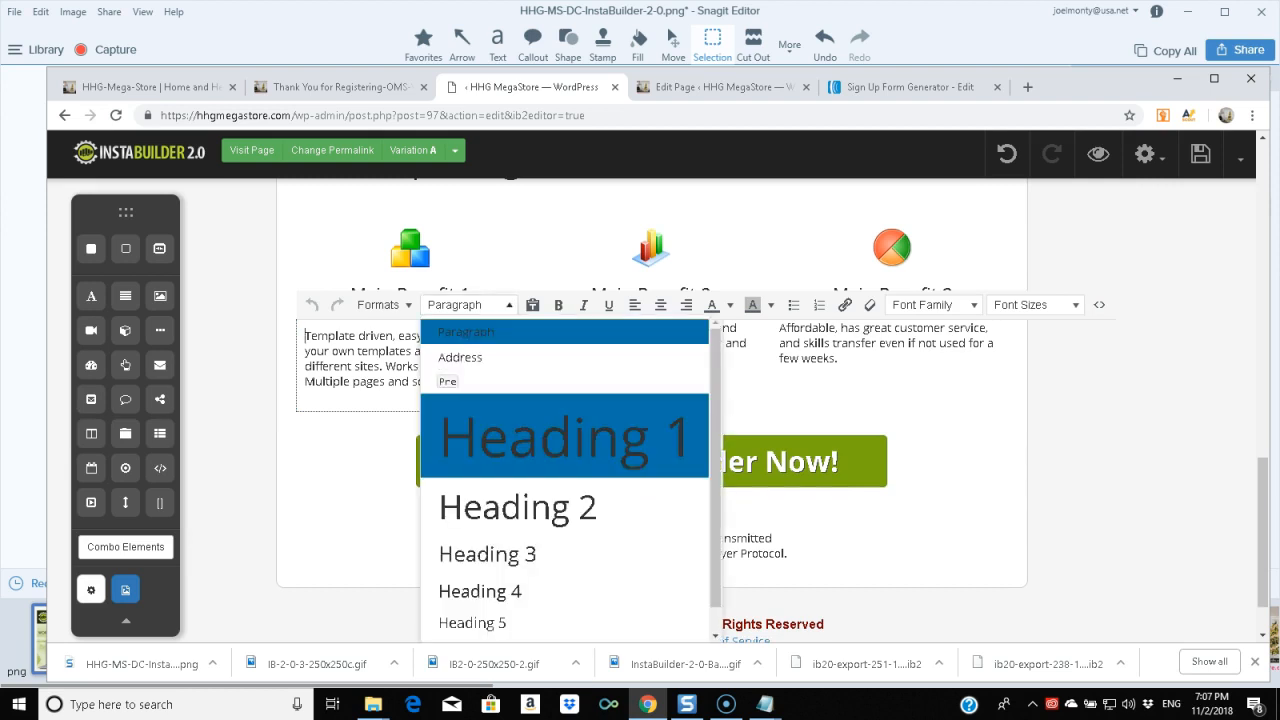
{"action": "left_click", "coordinate": [480, 591]}
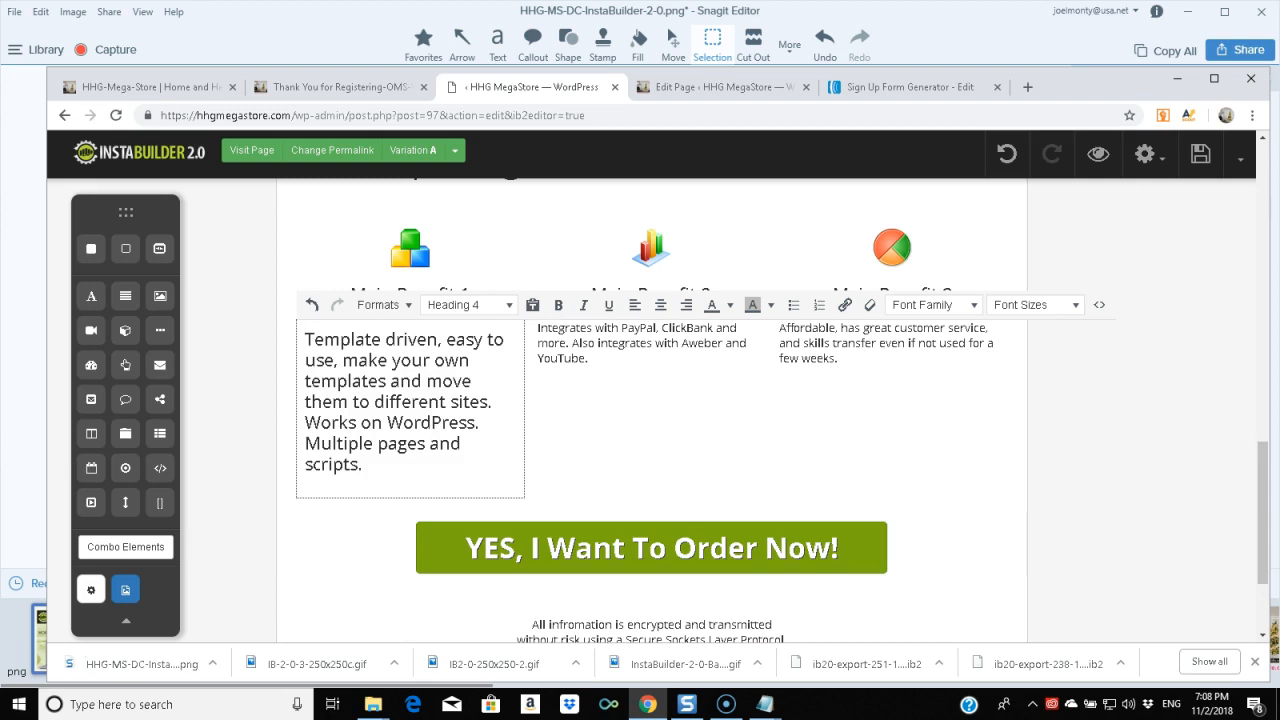
{"action": "left_click", "coordinate": [642, 414]}
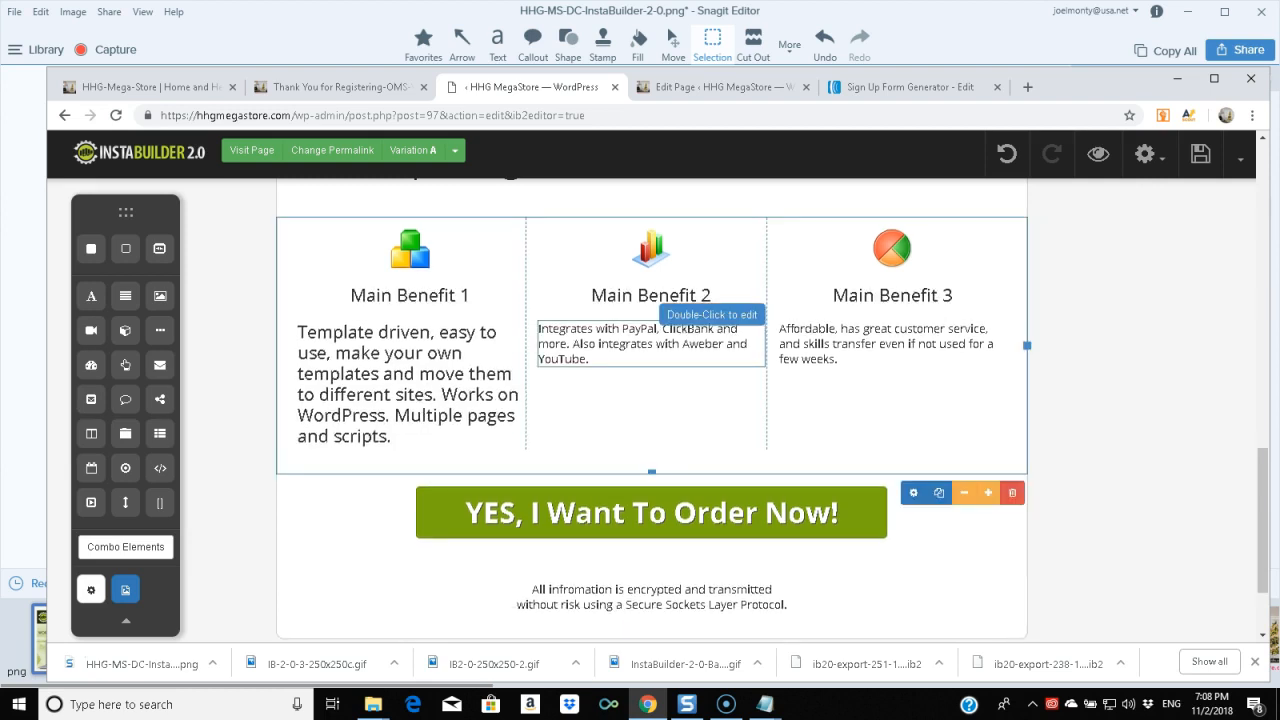
- Format the description text under Main Benefit 2 as Heading 4
{"action": "double_click", "coordinate": [648, 345]}
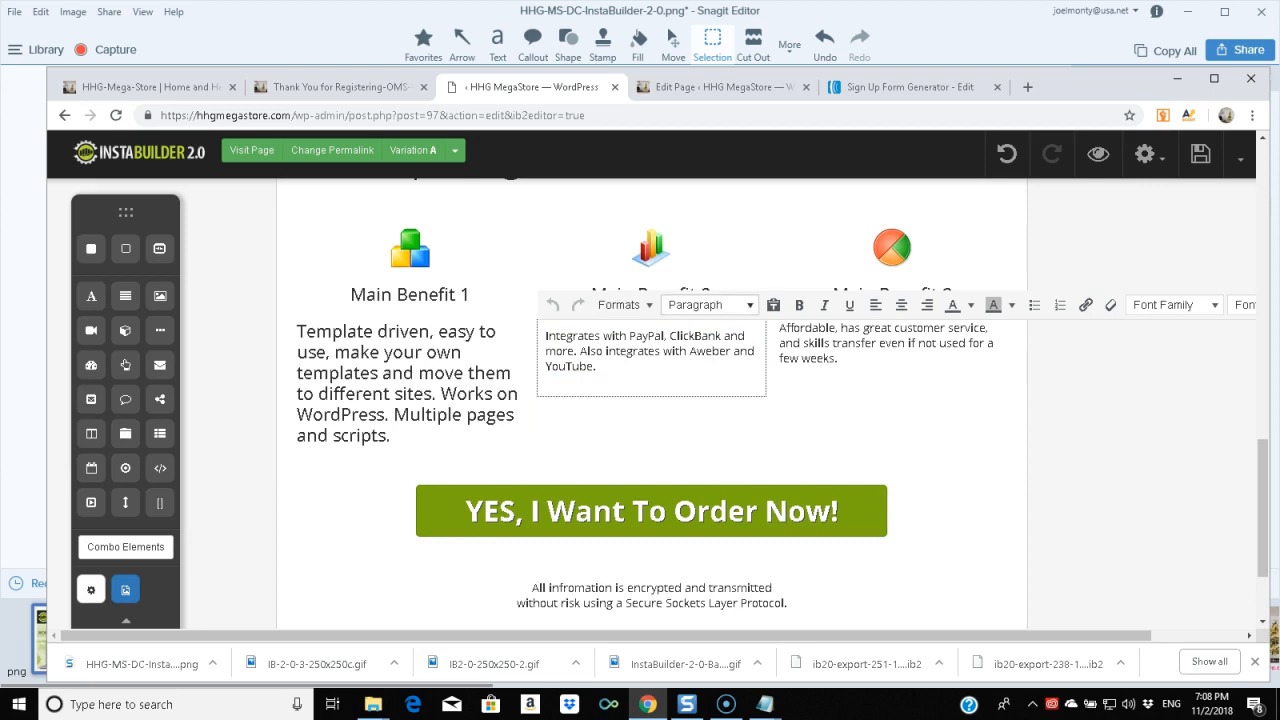
{"action": "left_click", "coordinate": [708, 304]}
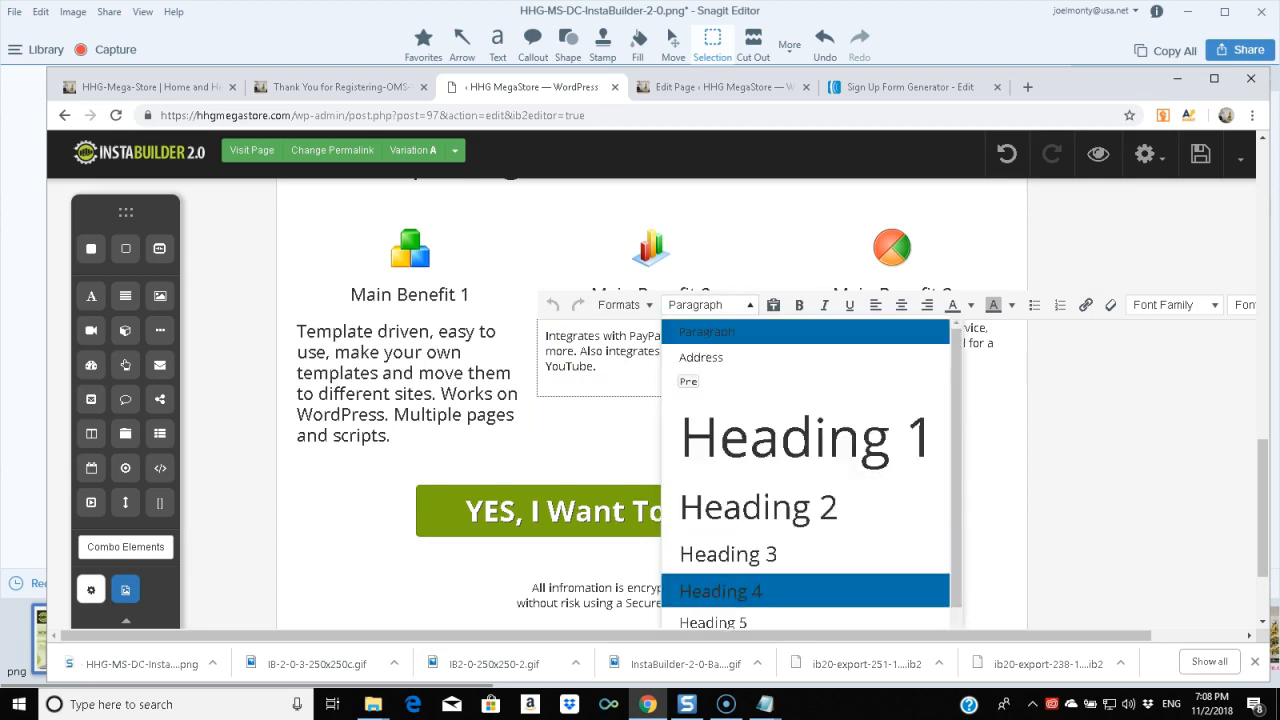
{"action": "left_click", "coordinate": [720, 589]}
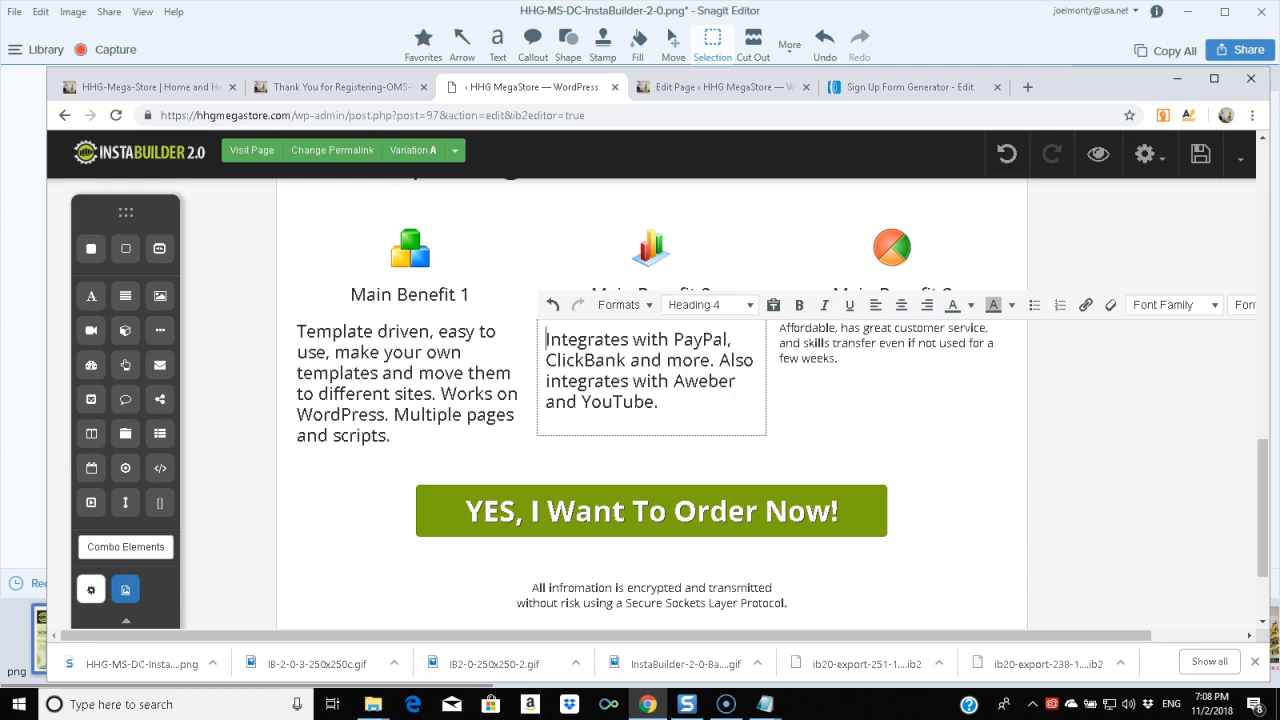
- Apply the Heading 4 format to the description text under Main Benefit 3 and finish editing it
{"action": "left_click", "coordinate": [888, 344]}
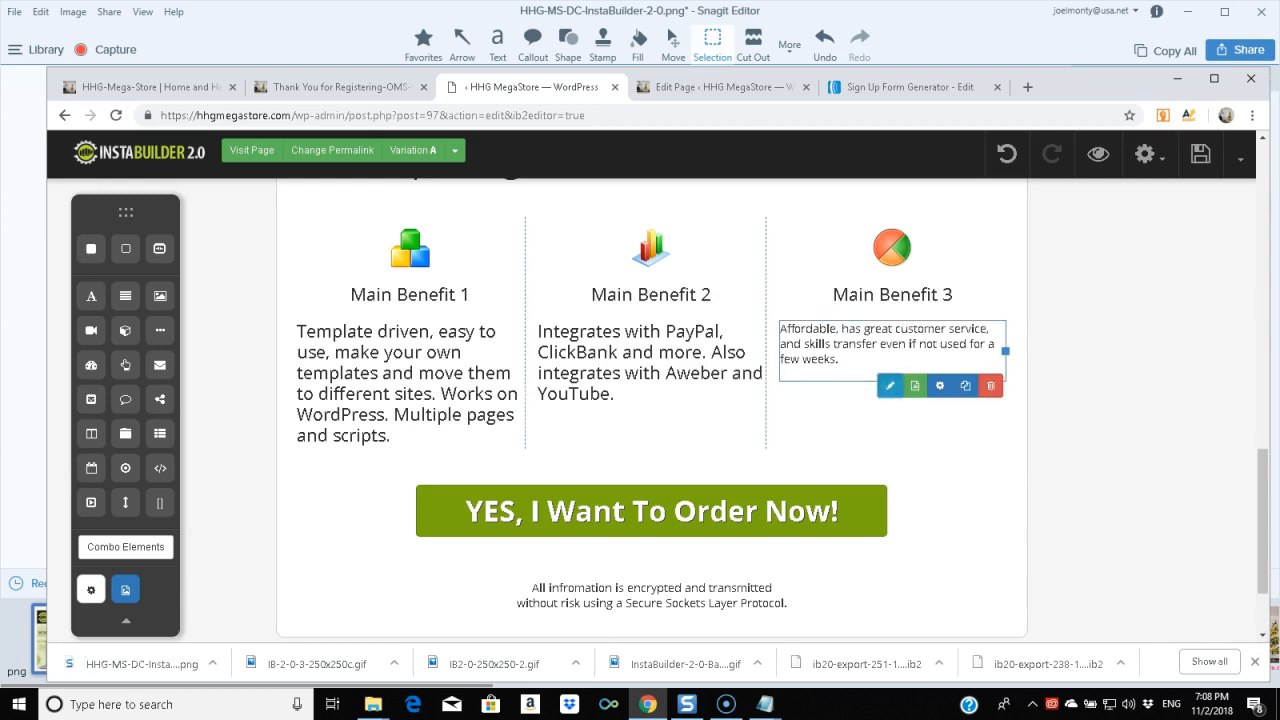
{"action": "left_click", "coordinate": [889, 385]}
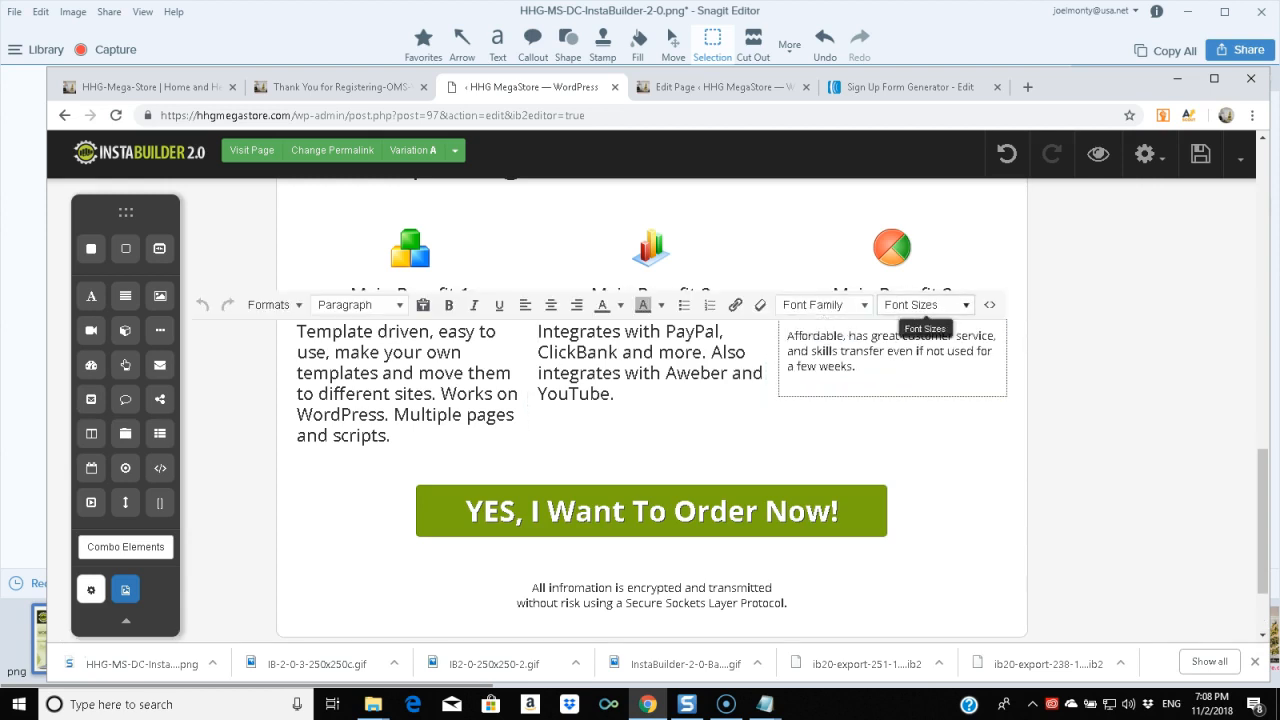
{"action": "double_click", "coordinate": [812, 336]}
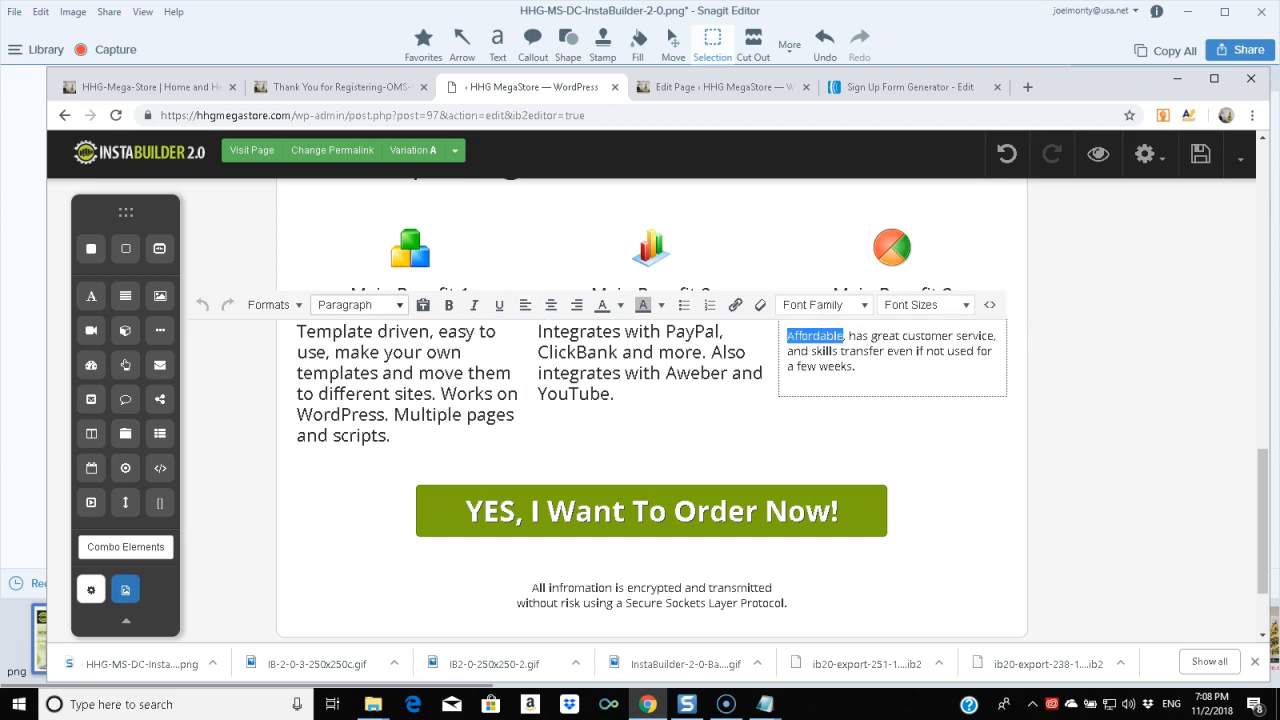
{"action": "left_click", "coordinate": [358, 305]}
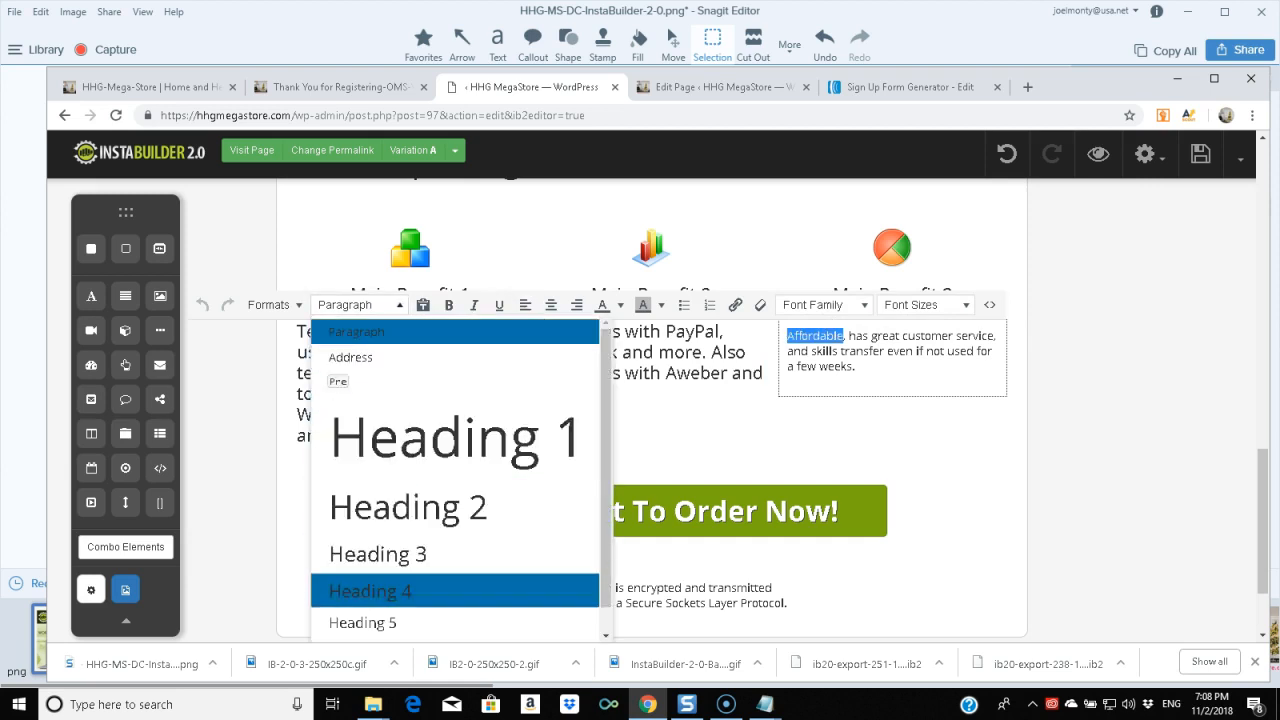
{"action": "left_click", "coordinate": [370, 590]}
{"action": "left_click", "coordinate": [650, 511]}
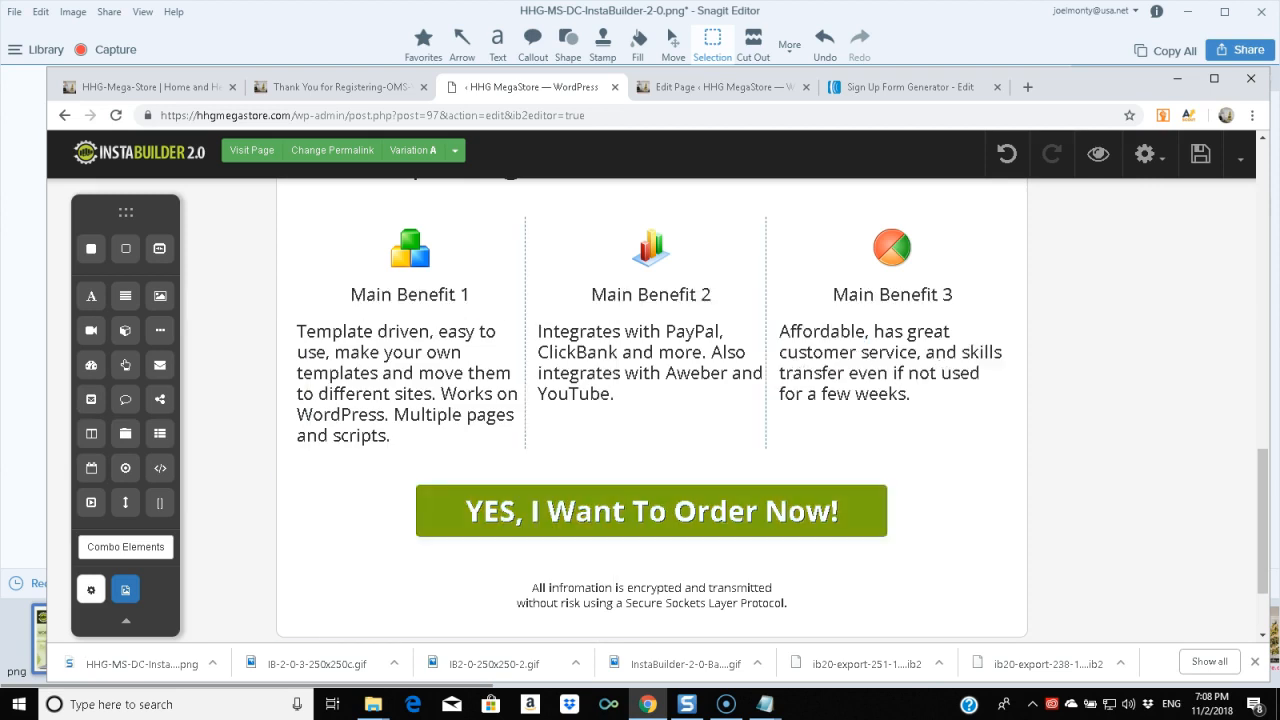
- Reduce the "I chose InstaBuilder 2.0..." text above the benefit columns to the Heading 3 format
{"action": "scroll", "coordinate": [650, 410], "scroll_direction": "up", "scroll_amount": 3}
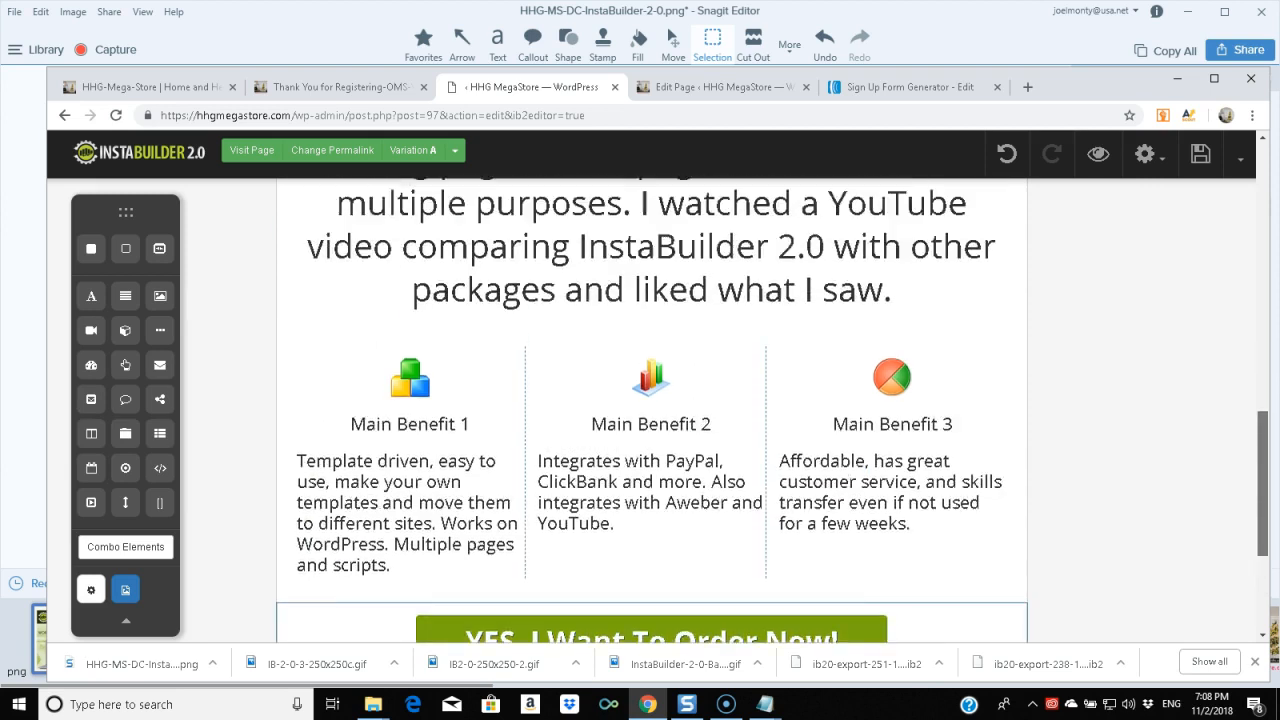
{"action": "left_click", "coordinate": [650, 380]}
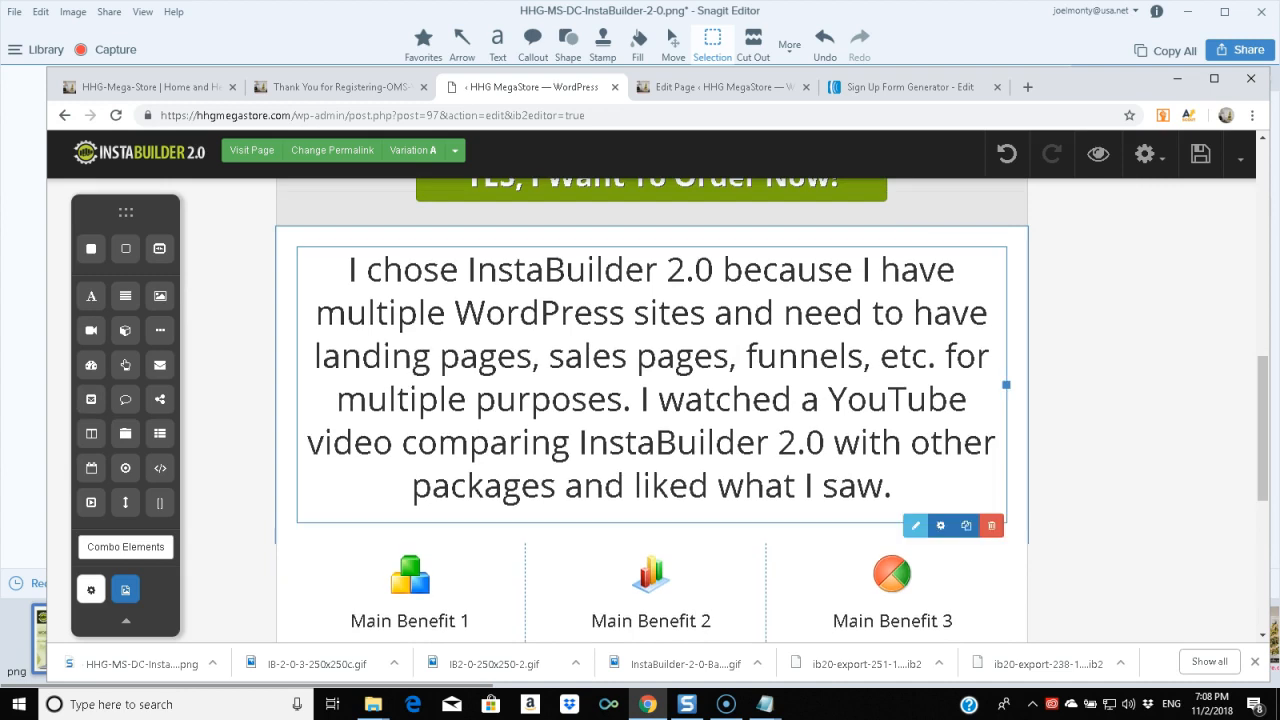
{"action": "double_click", "coordinate": [650, 380]}
{"action": "left_click_drag", "start_coordinate": [349, 276], "coordinate": [892, 492]}
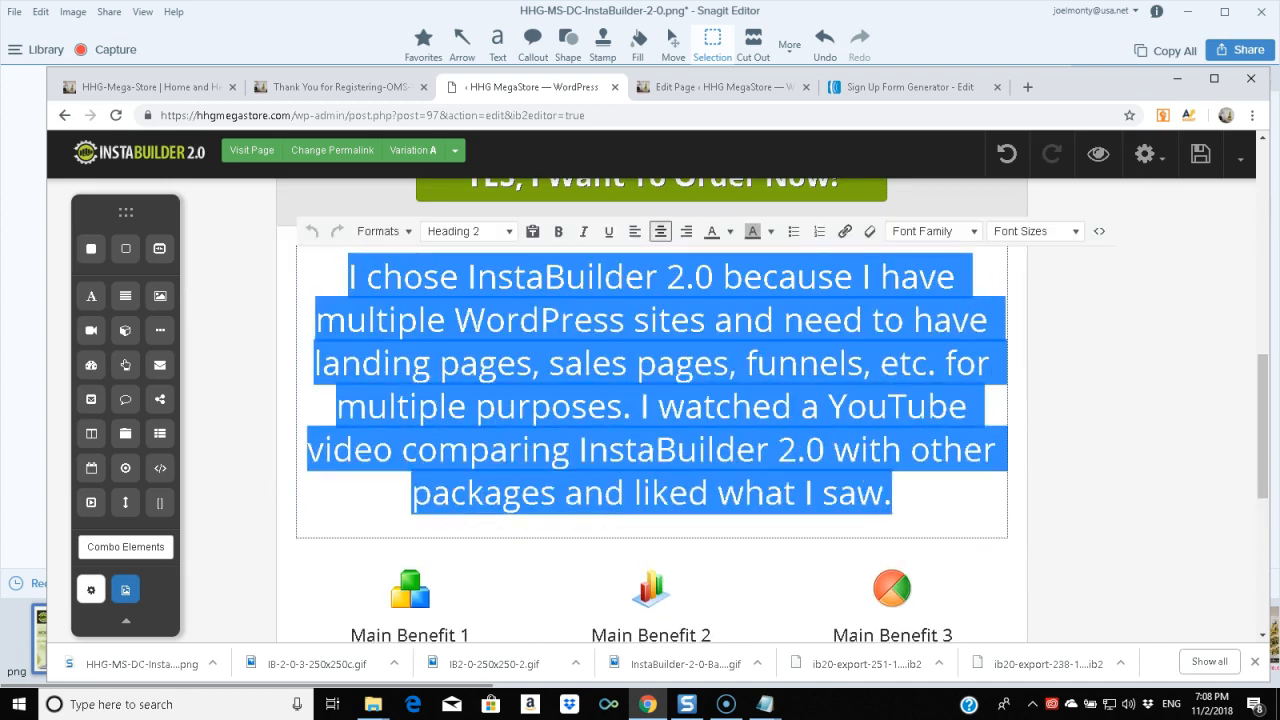
{"action": "left_click", "coordinate": [468, 231]}
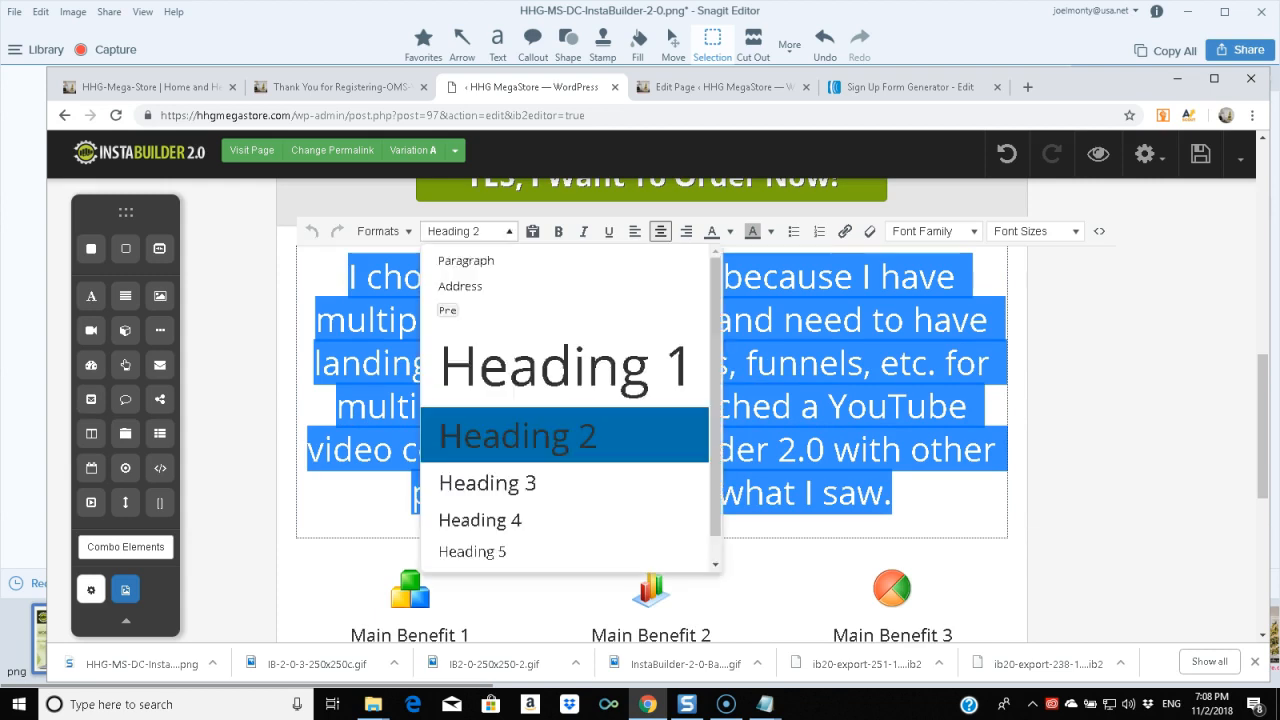
{"action": "left_click", "coordinate": [487, 483]}
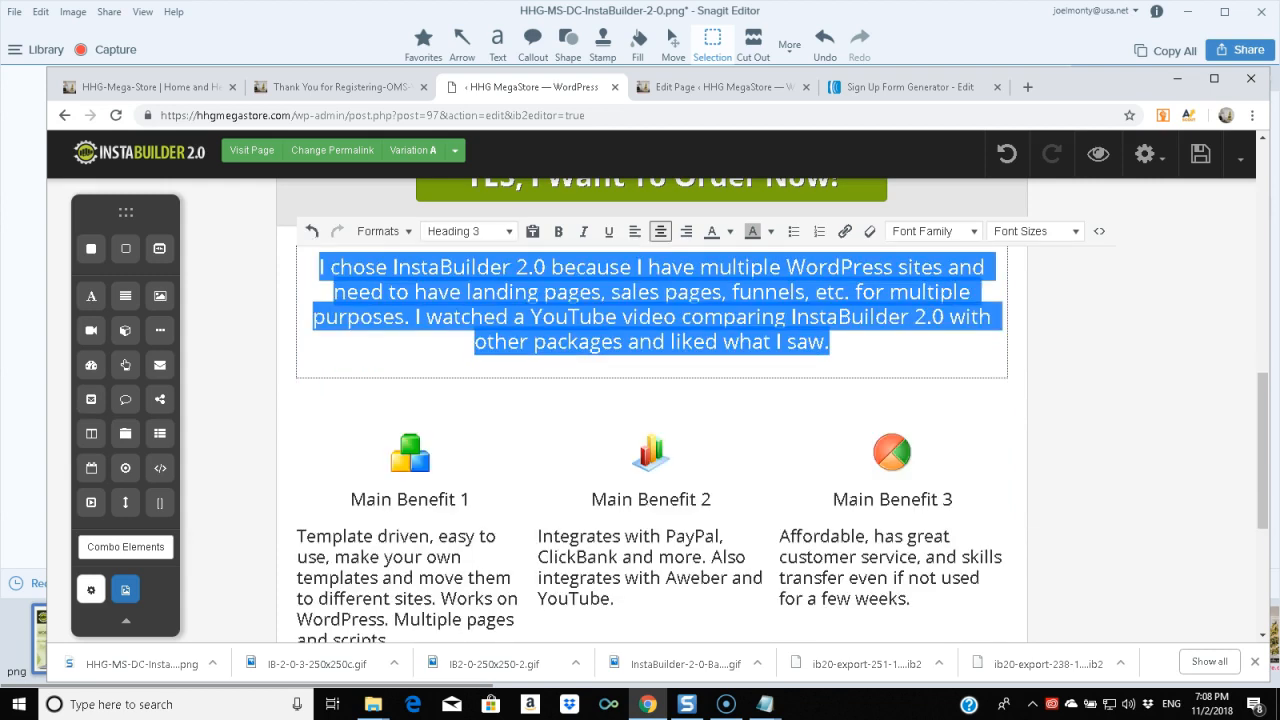
{"action": "key", "text": "Escape"}
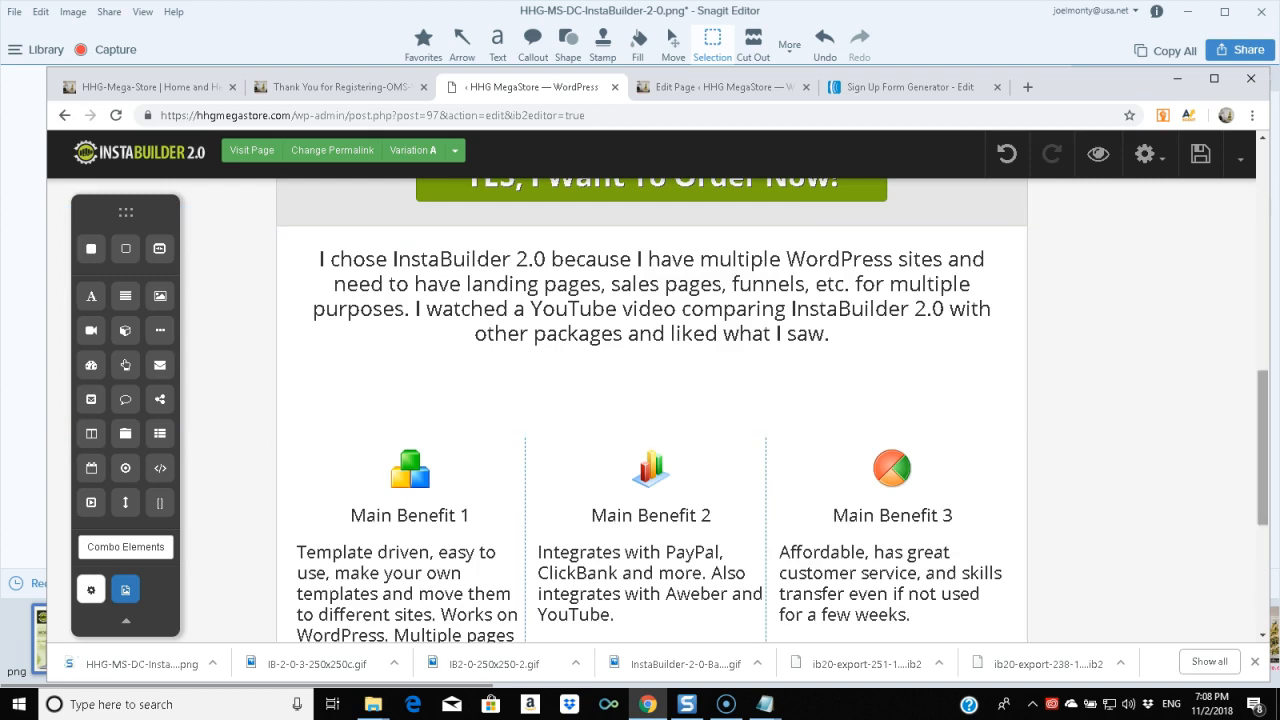
- Shorten the section holding the "I chose InstaBuilder 2.0..." text to remove the empty space above the benefit columns
{"action": "scroll", "coordinate": [650, 410], "scroll_direction": "down", "scroll_amount": 2}
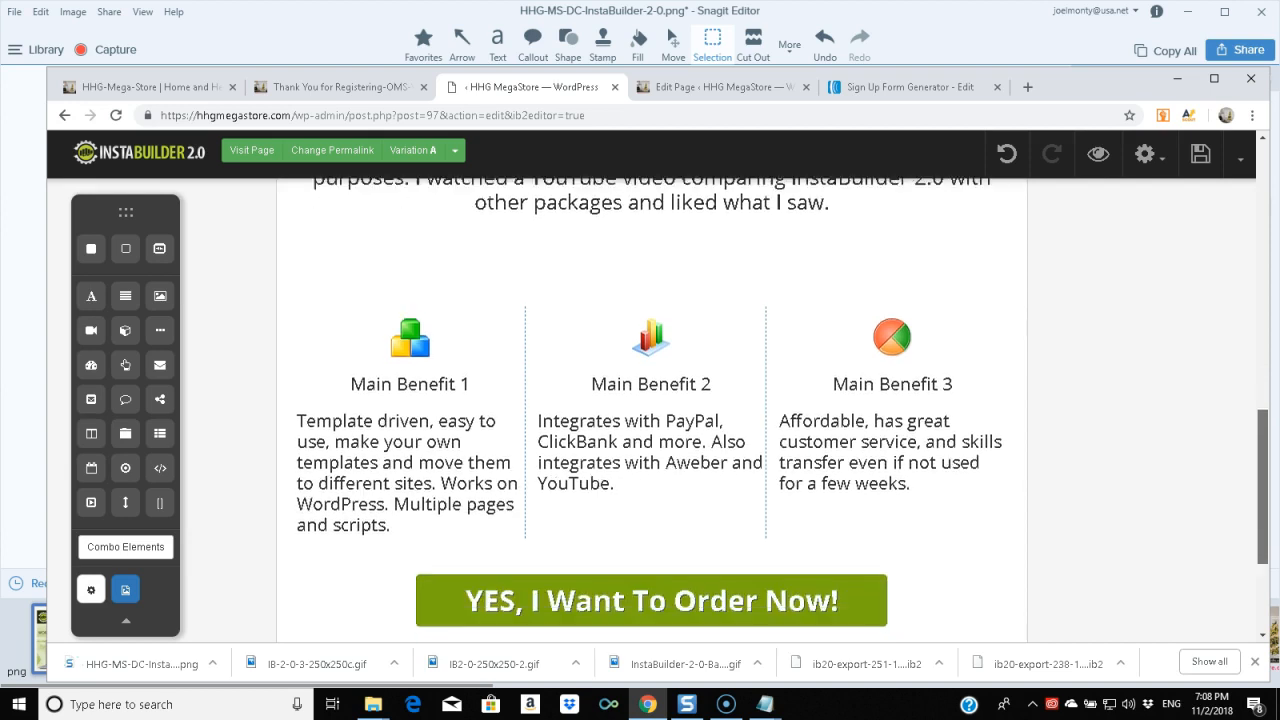
{"action": "scroll", "coordinate": [650, 410], "scroll_direction": "up", "scroll_amount": 2}
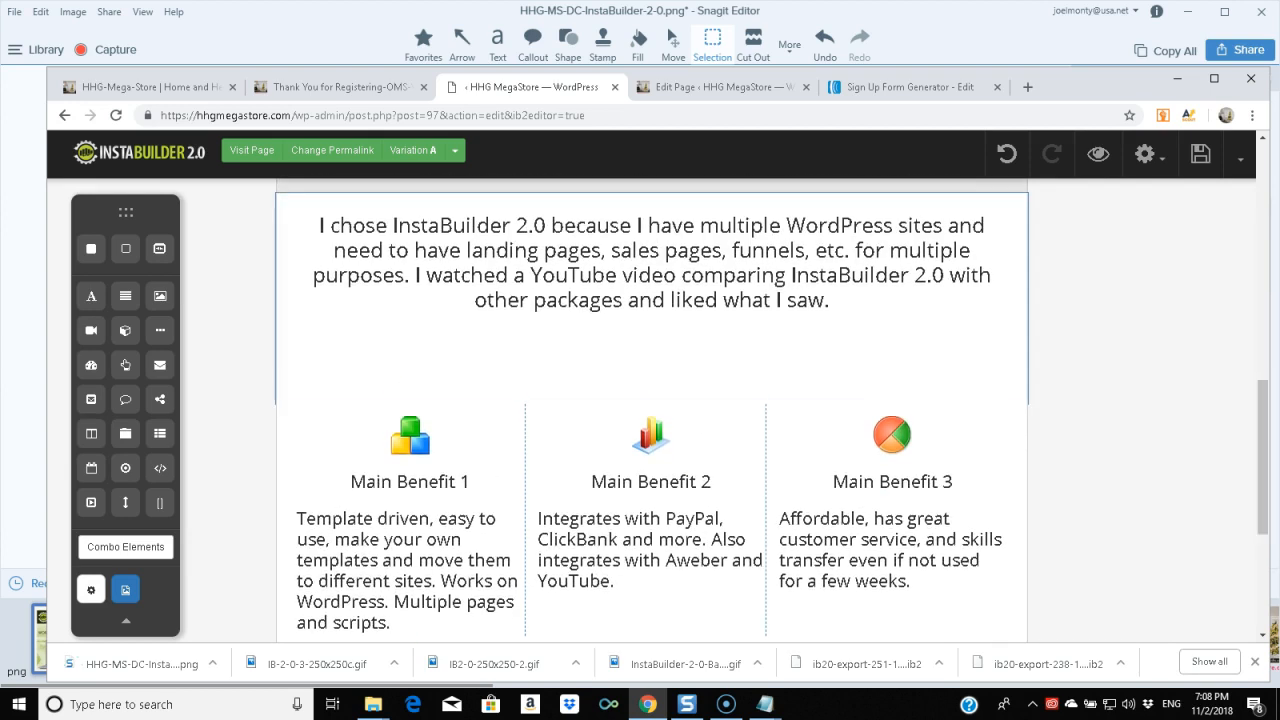
{"action": "left_click", "coordinate": [652, 358]}
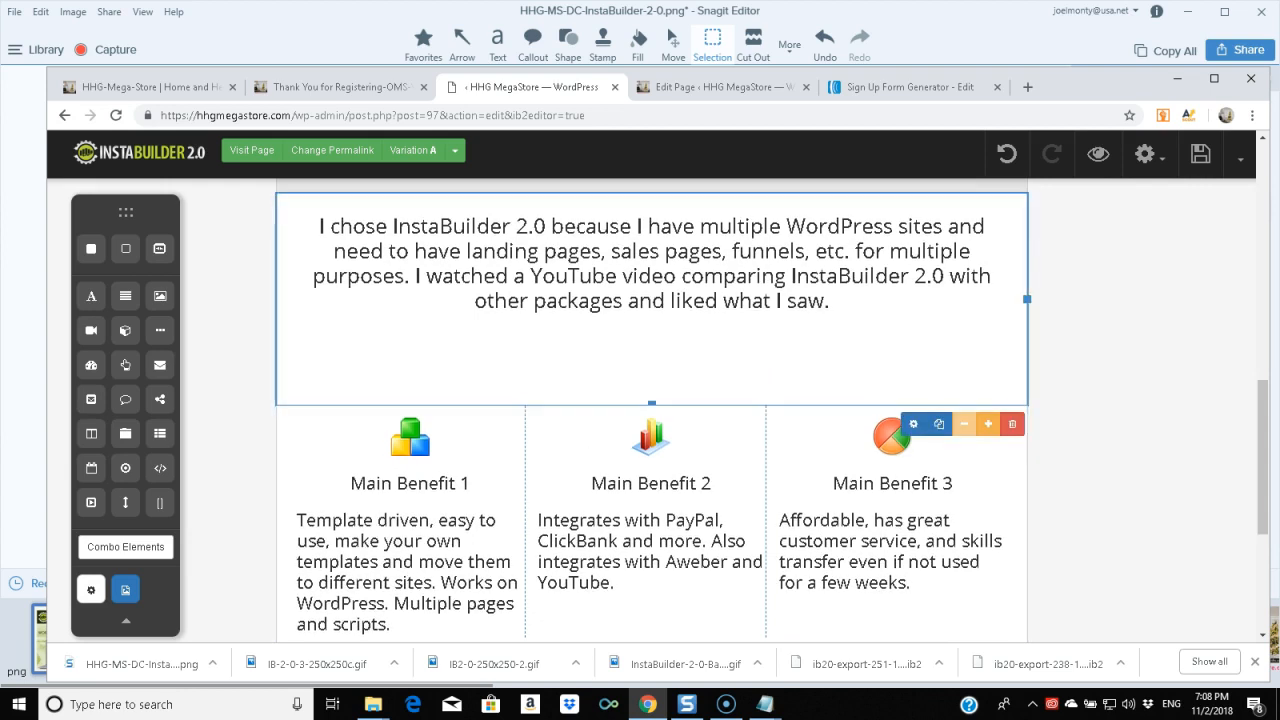
{"action": "left_click_drag", "start_coordinate": [652, 404], "coordinate": [652, 348]}
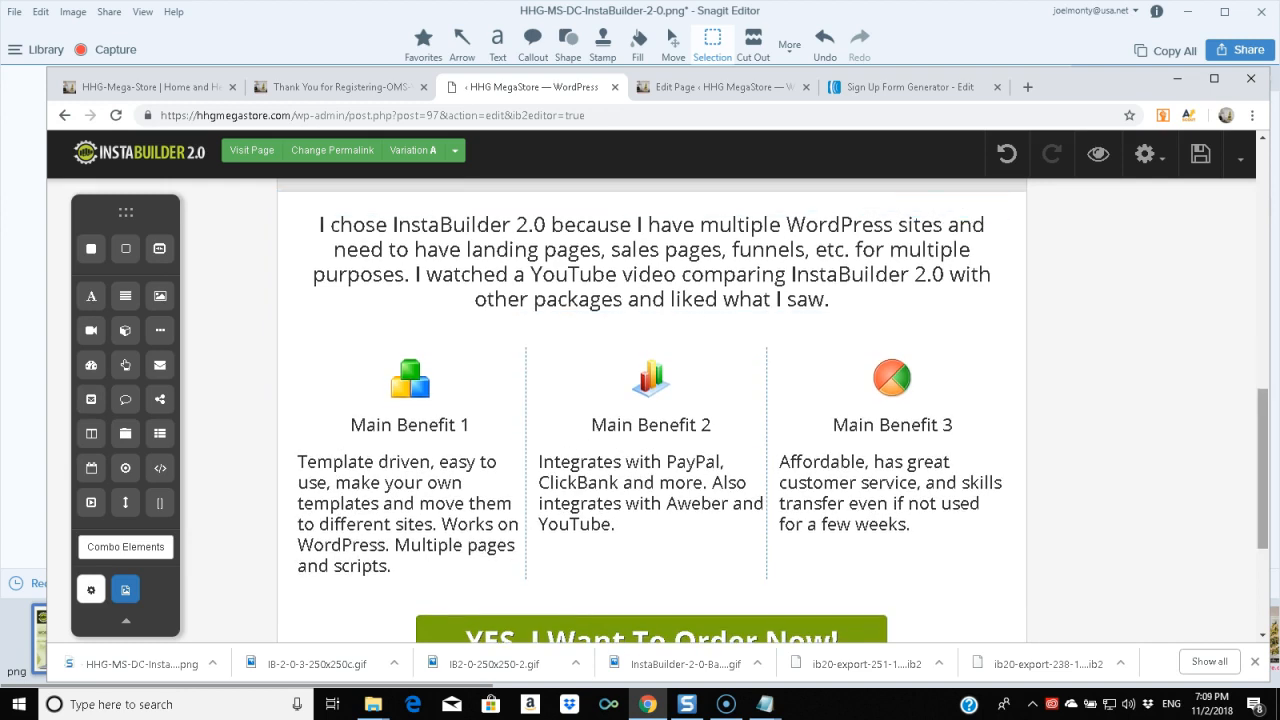
- Check the adjusted page layout and save the page
{"action": "scroll", "coordinate": [1262, 467], "scroll_direction": "down", "scroll_amount": 3}
{"action": "scroll", "coordinate": [651, 410], "scroll_direction": "up", "scroll_amount": 10}
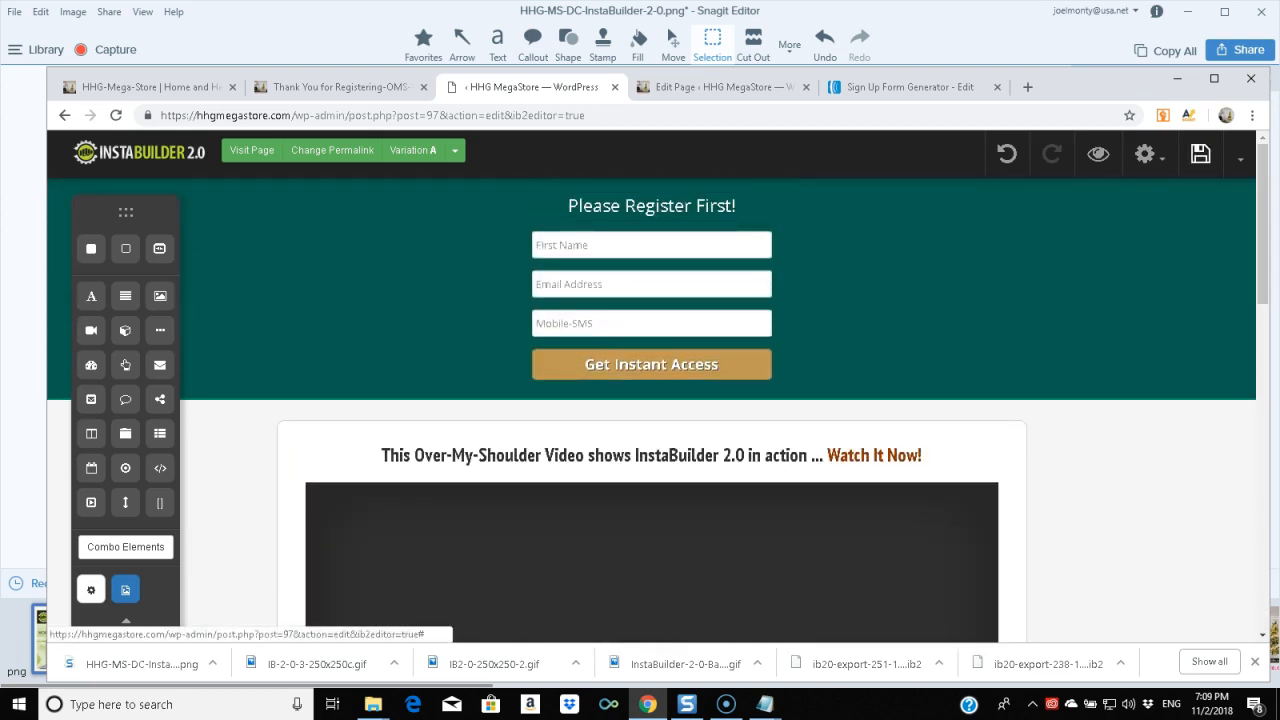
{"action": "left_click", "coordinate": [1200, 154]}
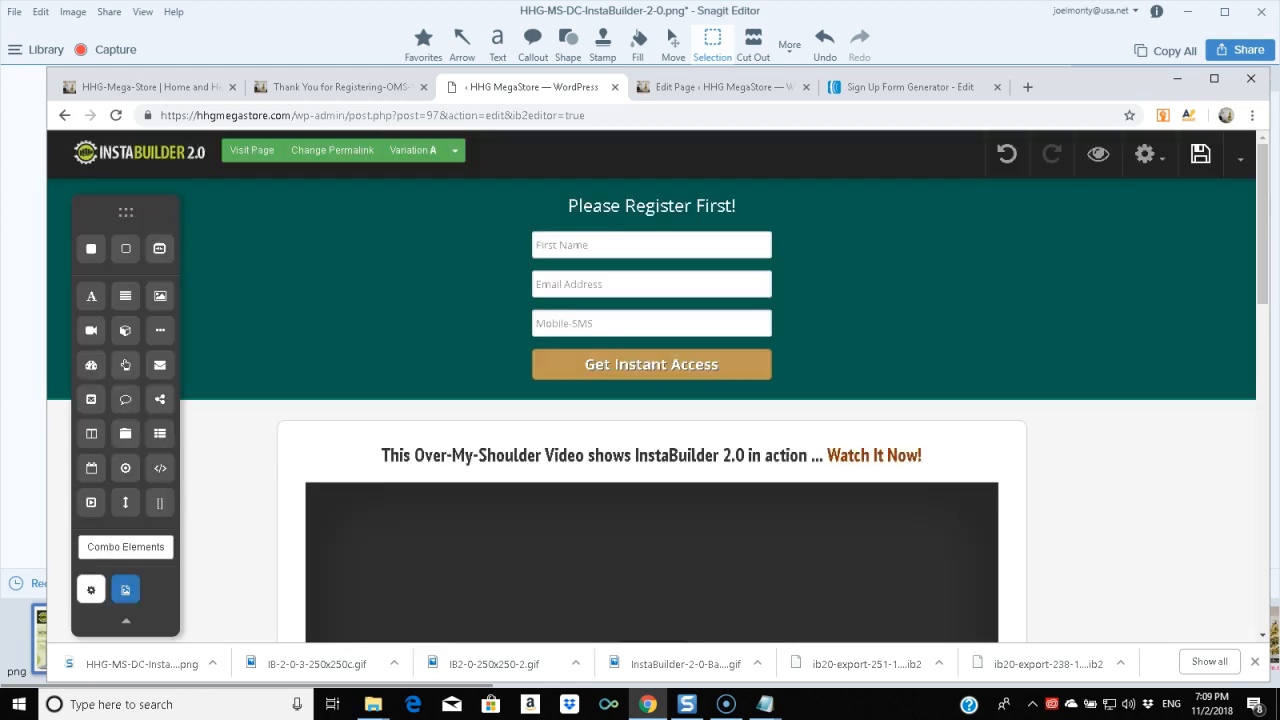
{"action": "scroll", "coordinate": [651, 400], "scroll_direction": "down", "scroll_amount": 1}
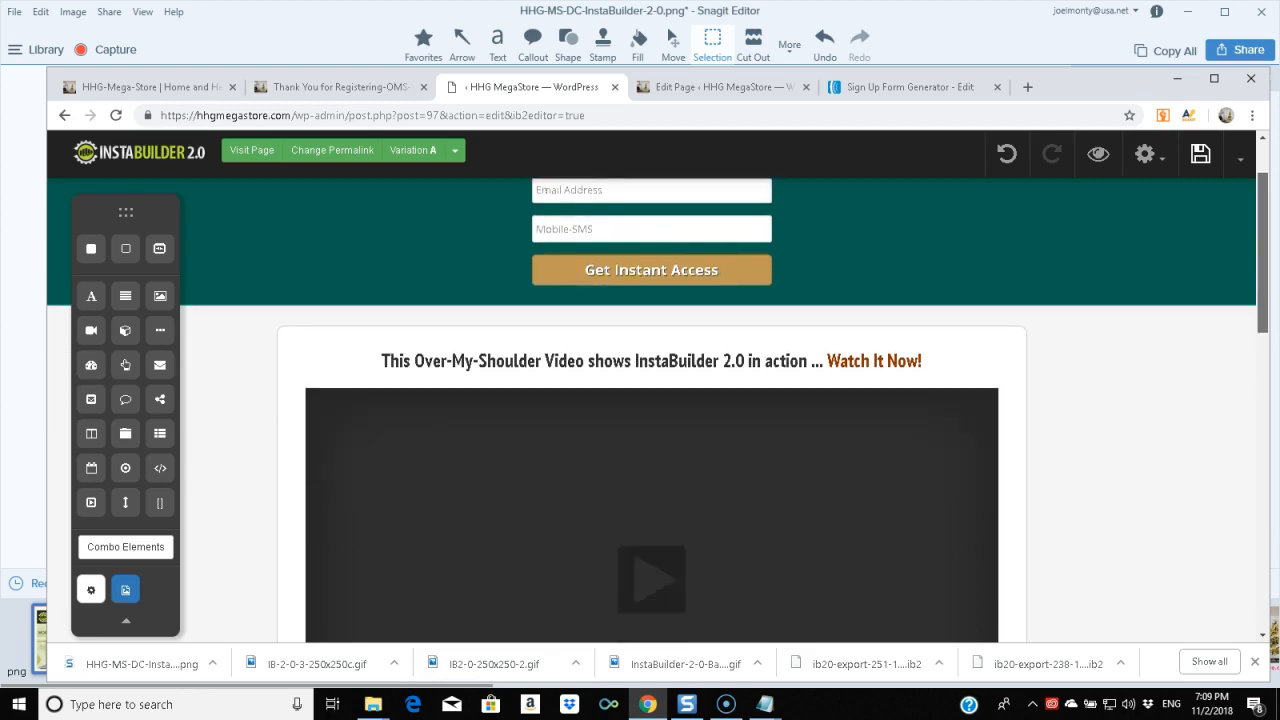
{"action": "scroll", "coordinate": [651, 400], "scroll_direction": "down", "scroll_amount": 2}
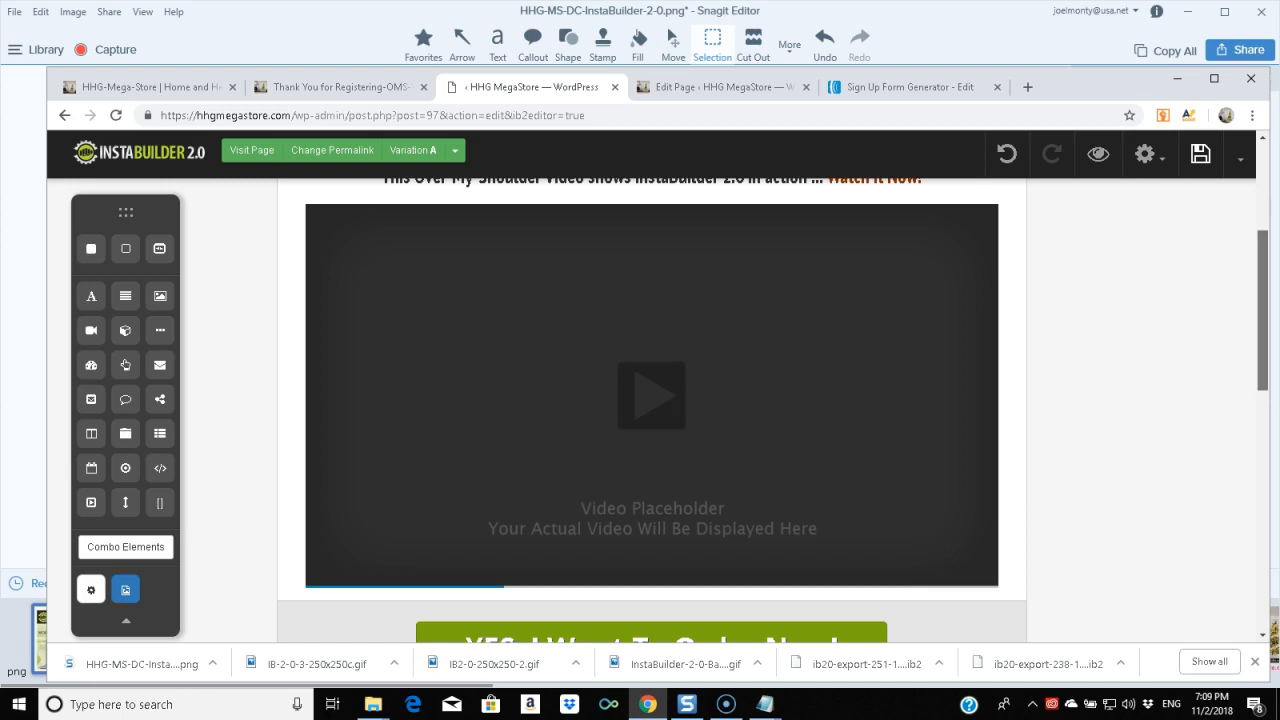
- Review the video placeholder section, its headline and the registration form at the start of the page layout
{"action": "scroll", "coordinate": [652, 410], "scroll_direction": "down", "scroll_amount": 1}
{"action": "scroll", "coordinate": [652, 400], "scroll_direction": "up", "scroll_amount": 2}
{"action": "scroll", "coordinate": [652, 400], "scroll_direction": "down", "scroll_amount": 2}
{"action": "scroll", "coordinate": [652, 400], "scroll_direction": "up", "scroll_amount": 1}
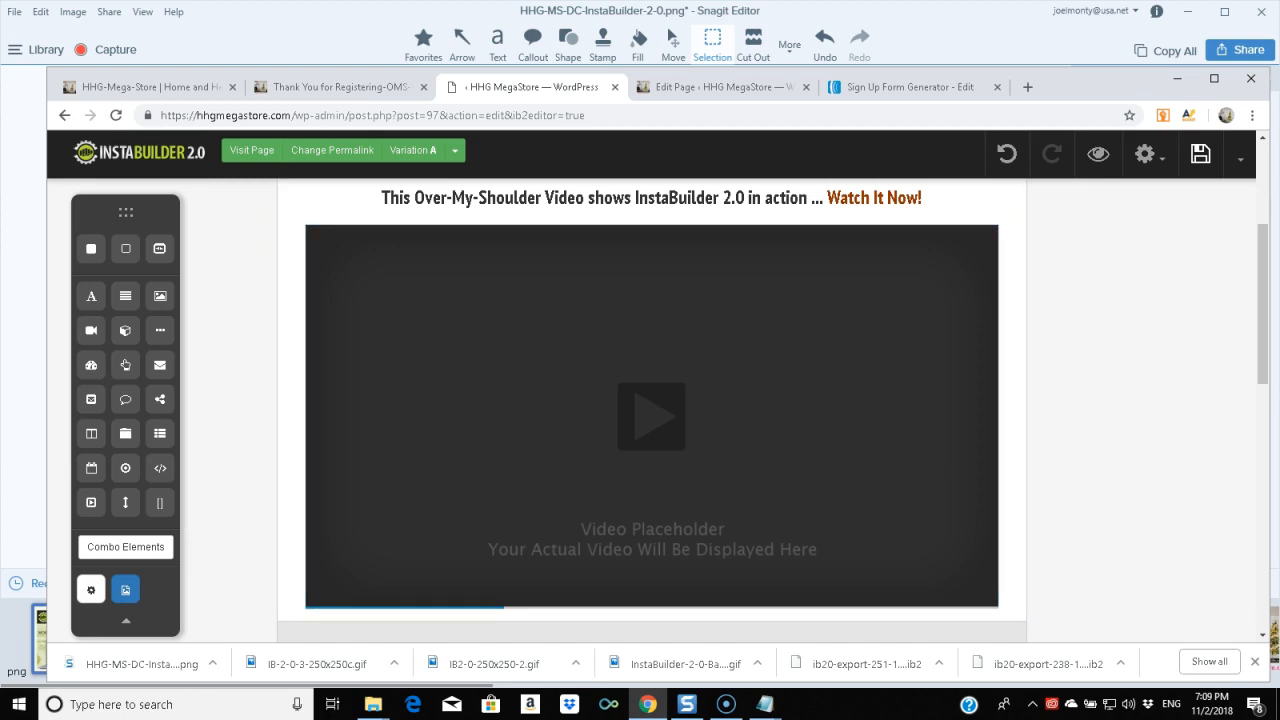
{"action": "mouse_move", "coordinate": [1263, 304]}
{"action": "left_mouse_down"}
{"action": "mouse_move", "coordinate": [1263, 339]}
{"action": "mouse_move", "coordinate": [1263, 285]}
{"action": "mouse_move", "coordinate": [1263, 317]}
{"action": "left_mouse_up"}
{"action": "scroll", "coordinate": [652, 410], "scroll_direction": "up", "scroll_amount": 1}
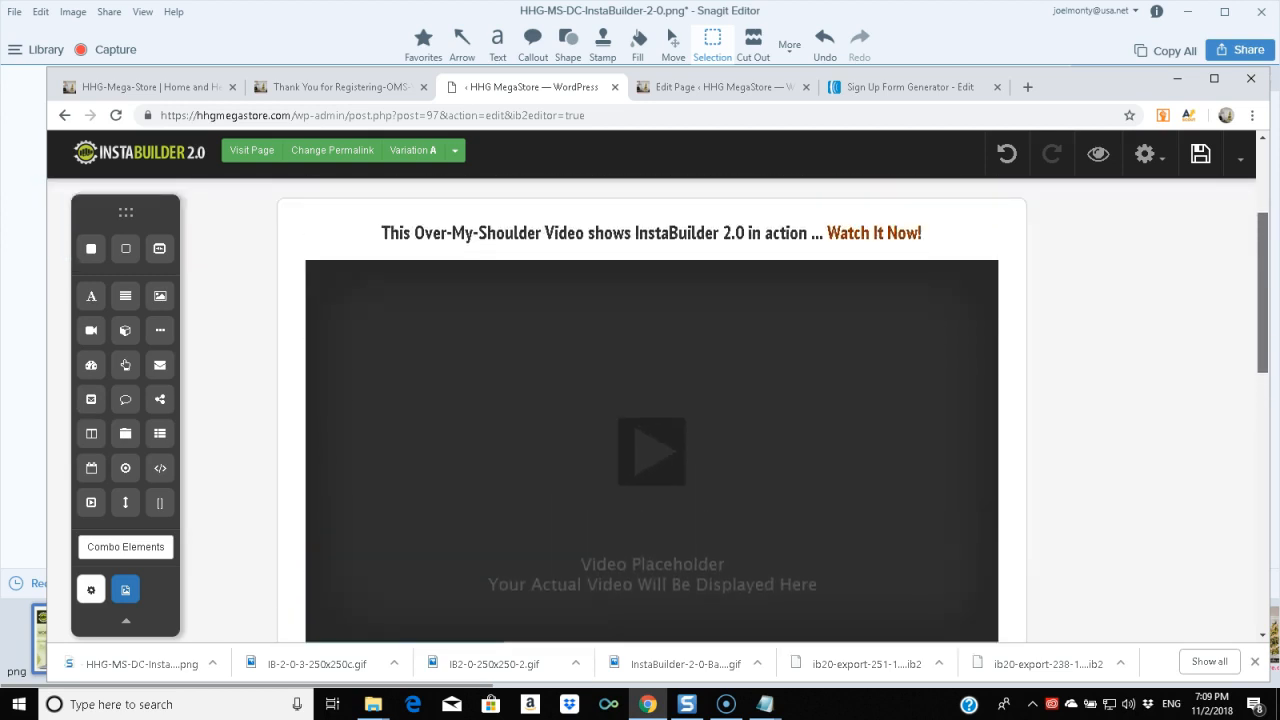
{"action": "left_click_drag", "start_coordinate": [1263, 292], "coordinate": [1263, 316]}
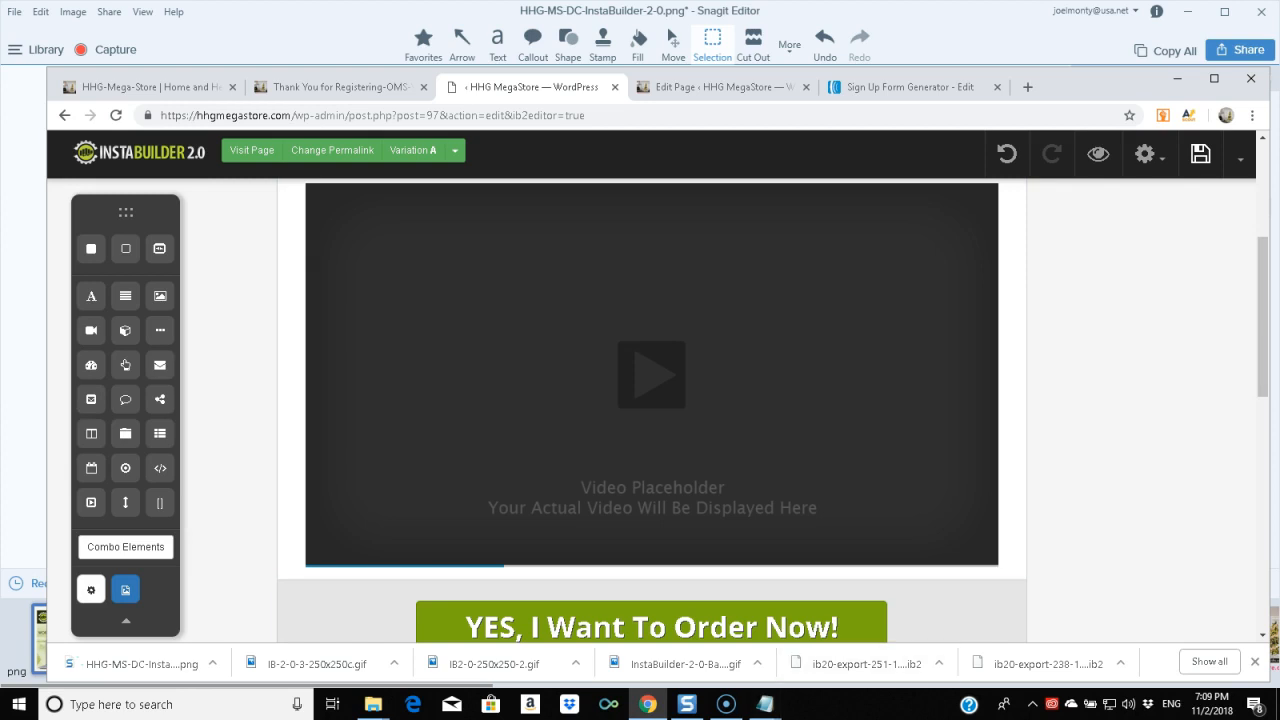
{"action": "left_click_drag", "start_coordinate": [1263, 316], "coordinate": [1263, 219]}
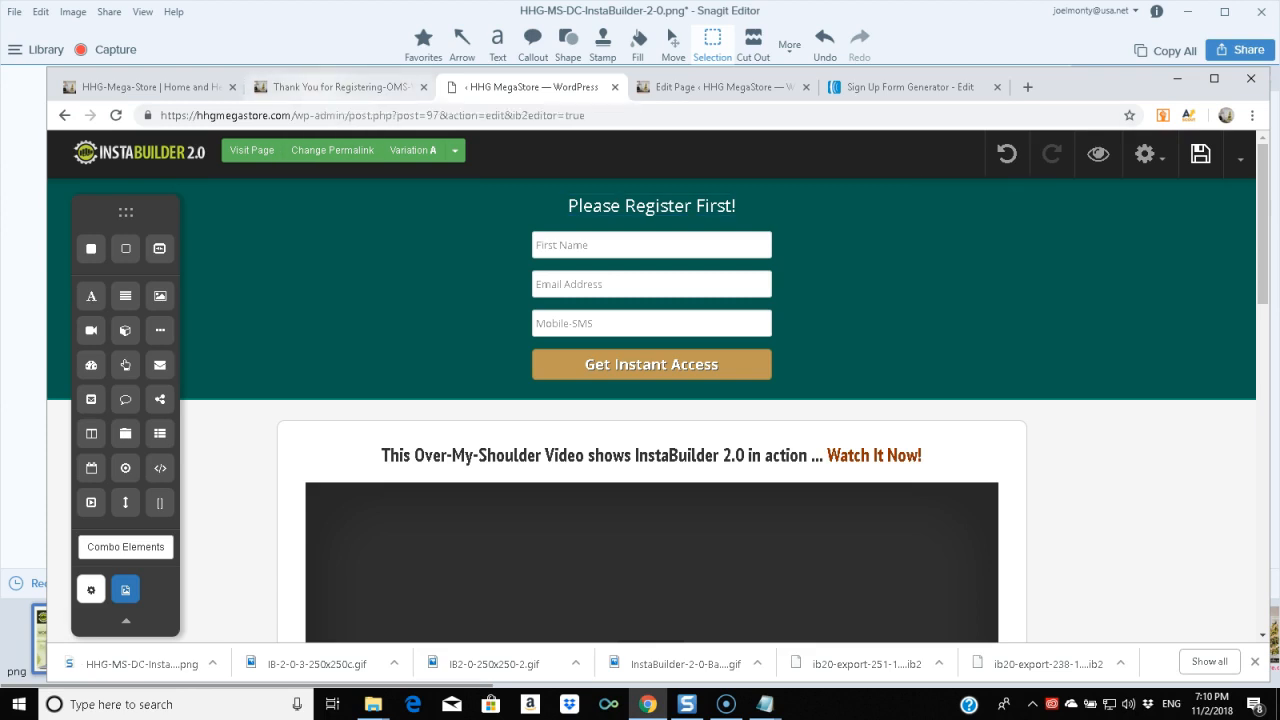
- Review the published Thank-You-for-Registering-OMS-Video-InstaBuilder-2-0 page from its site header through its message, and return to the InstaBuilder editor
{"action": "left_click", "coordinate": [335, 87]}
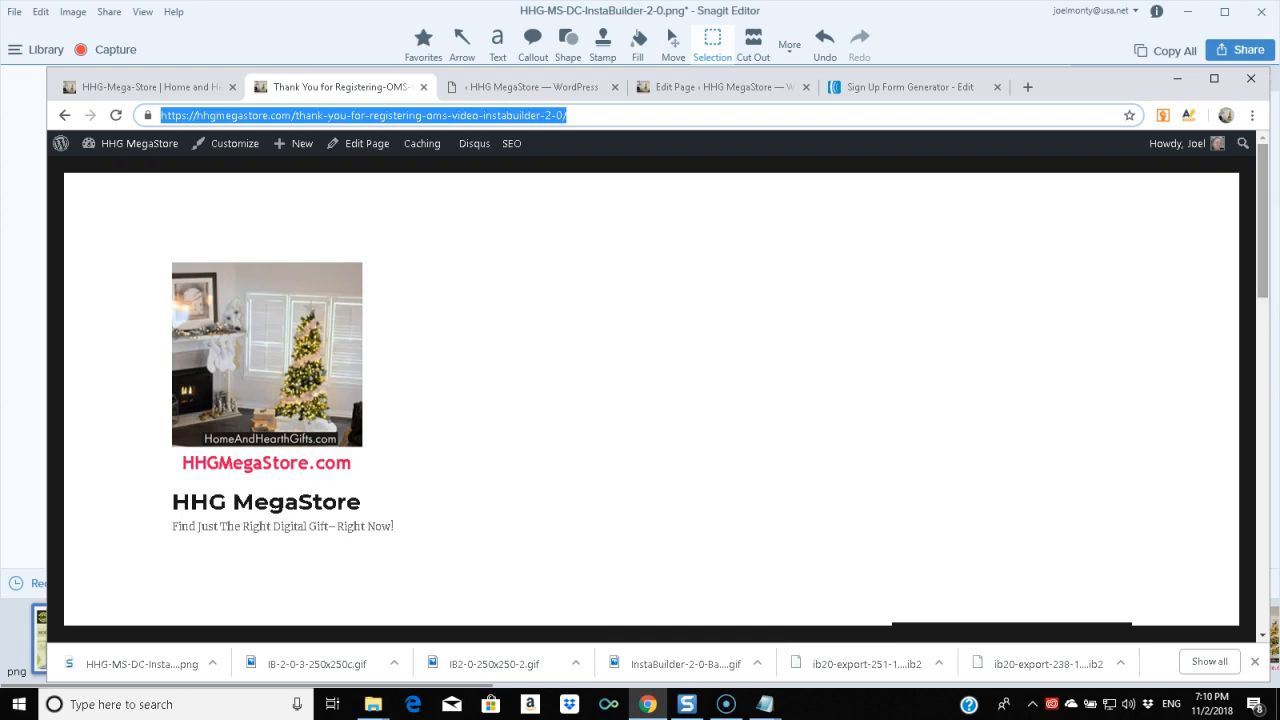
{"action": "scroll", "coordinate": [1262, 220], "scroll_direction": "down", "scroll_amount": 3}
{"action": "scroll", "coordinate": [719, 399], "scroll_direction": "down", "scroll_amount": 1}
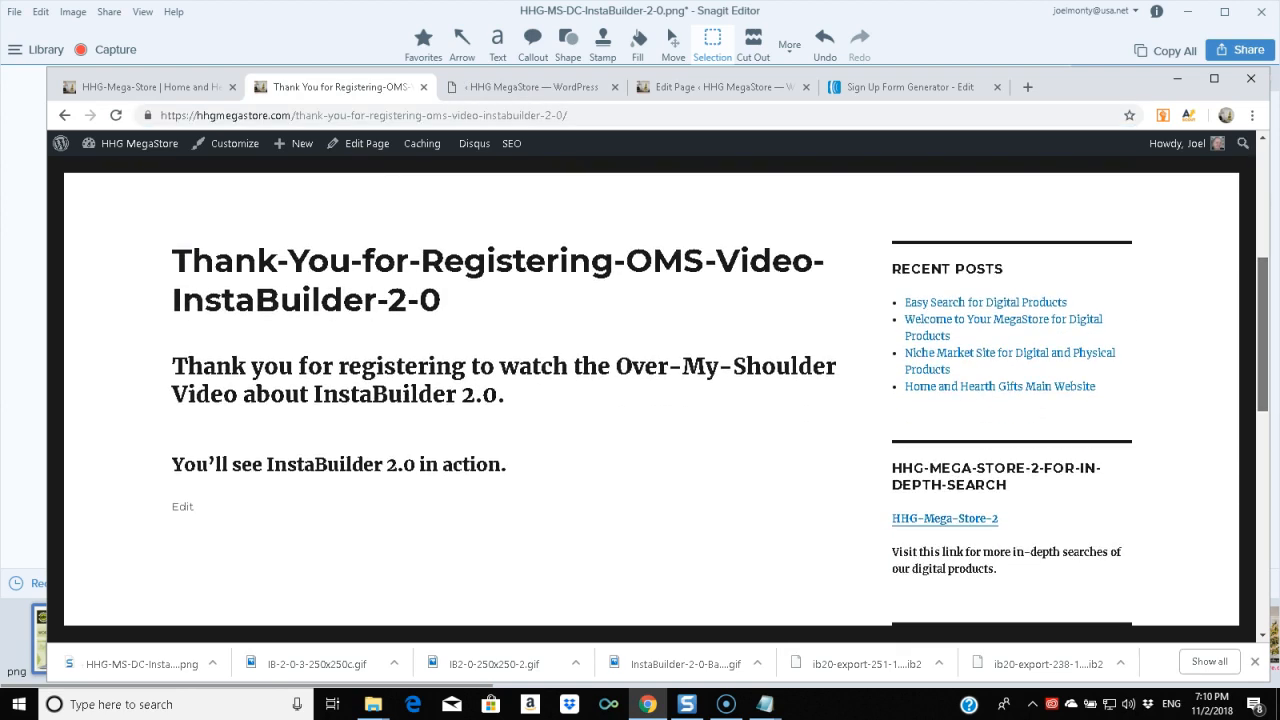
{"action": "scroll", "coordinate": [666, 400], "scroll_direction": "up", "scroll_amount": 4}
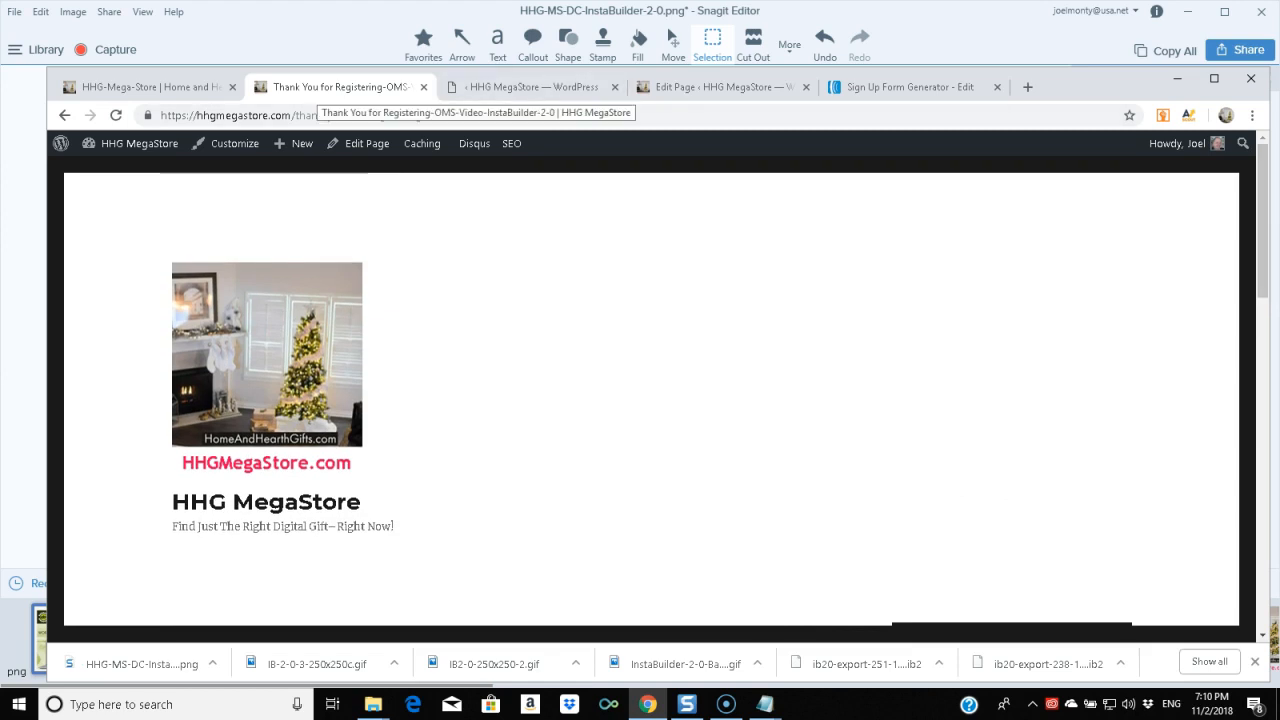
{"action": "left_click", "coordinate": [530, 87]}
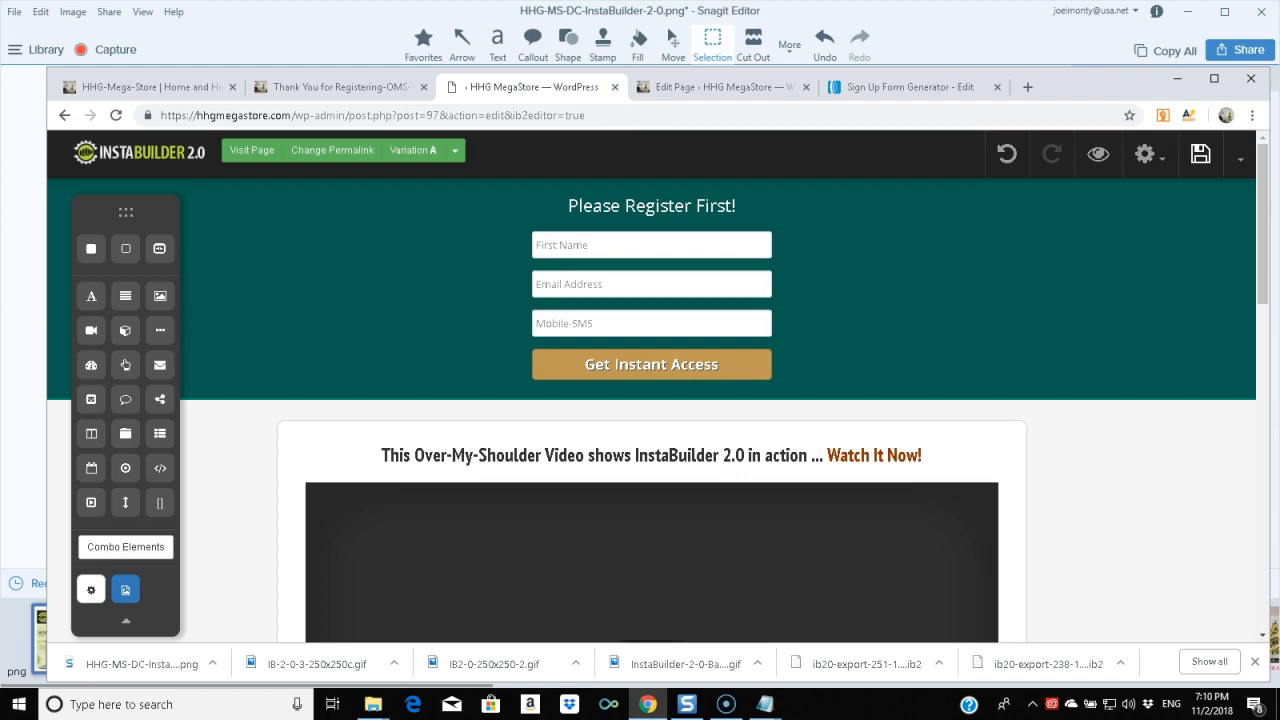
- Examine the InstaBuilder 2.0 banner image in the HHG-Digital-Choices page's WordPress editor
{"action": "left_click", "coordinate": [720, 87]}
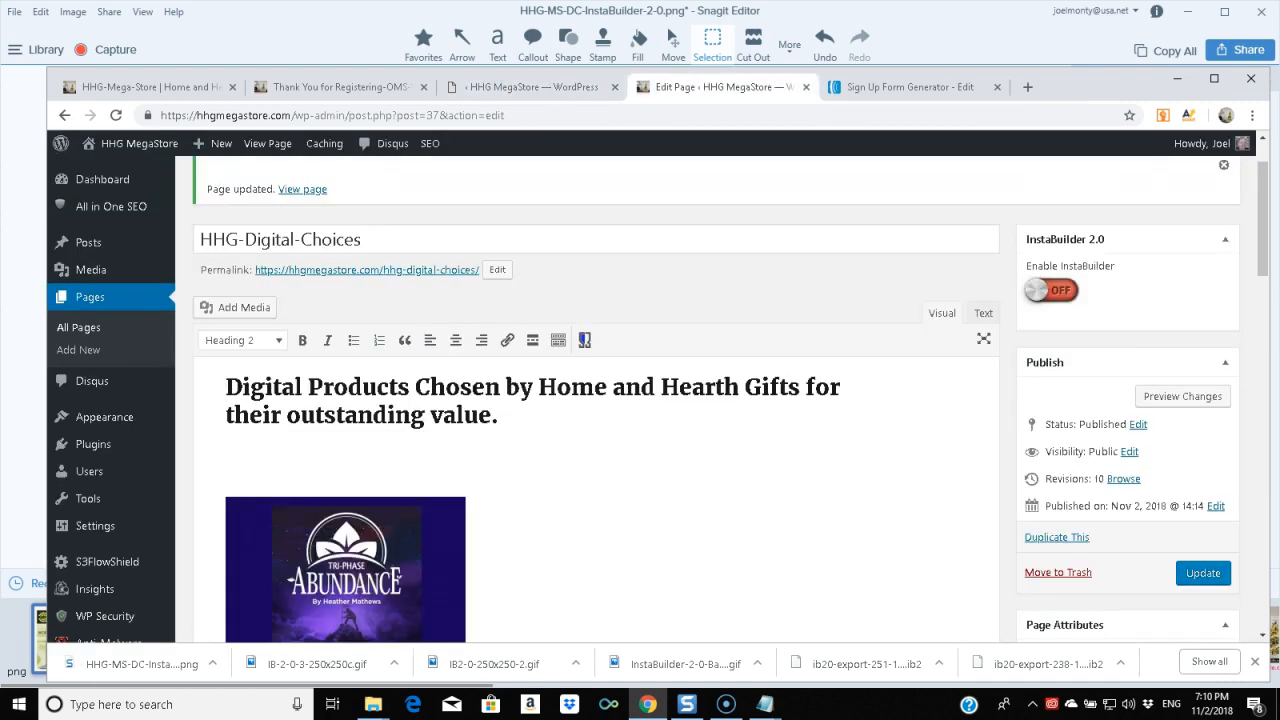
{"action": "scroll", "coordinate": [620, 400], "scroll_direction": "down", "scroll_amount": 5}
{"action": "scroll", "coordinate": [596, 420], "scroll_direction": "down", "scroll_amount": 3}
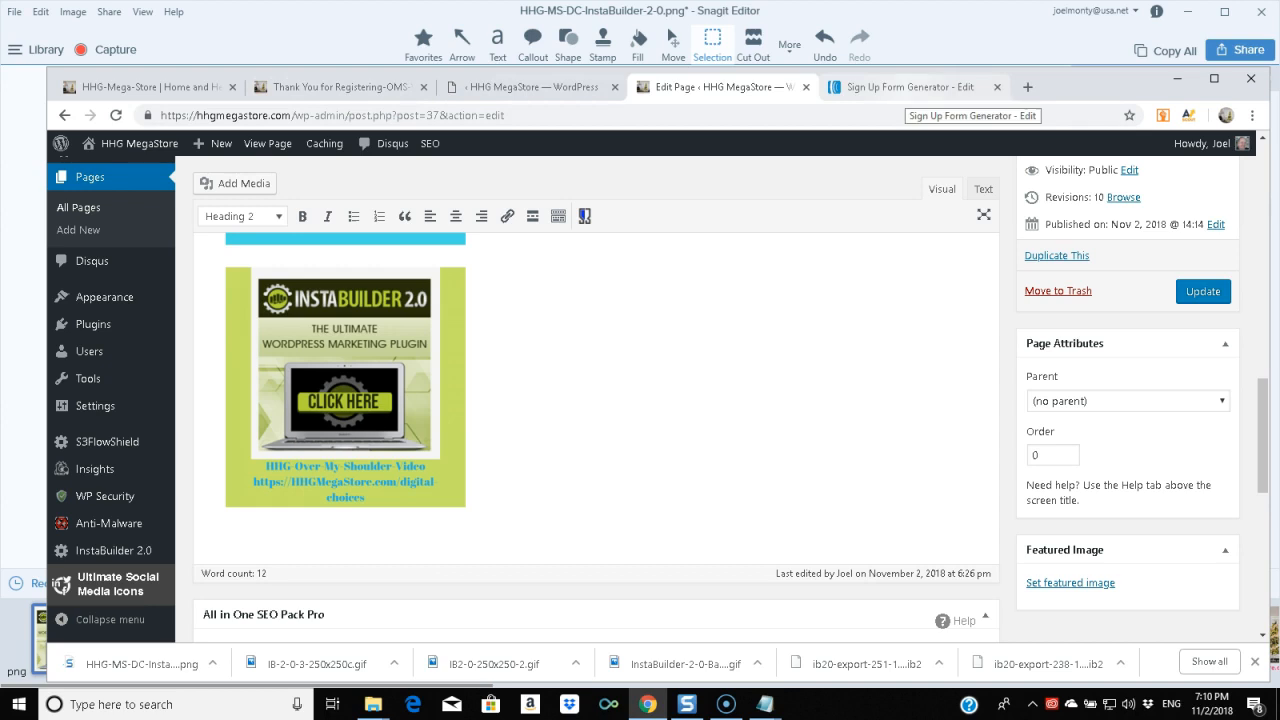
- Switch to the AWeber sign-up form and check its Basic Settings, including the form name and the custom thank-you page address
{"action": "left_click", "coordinate": [905, 87]}
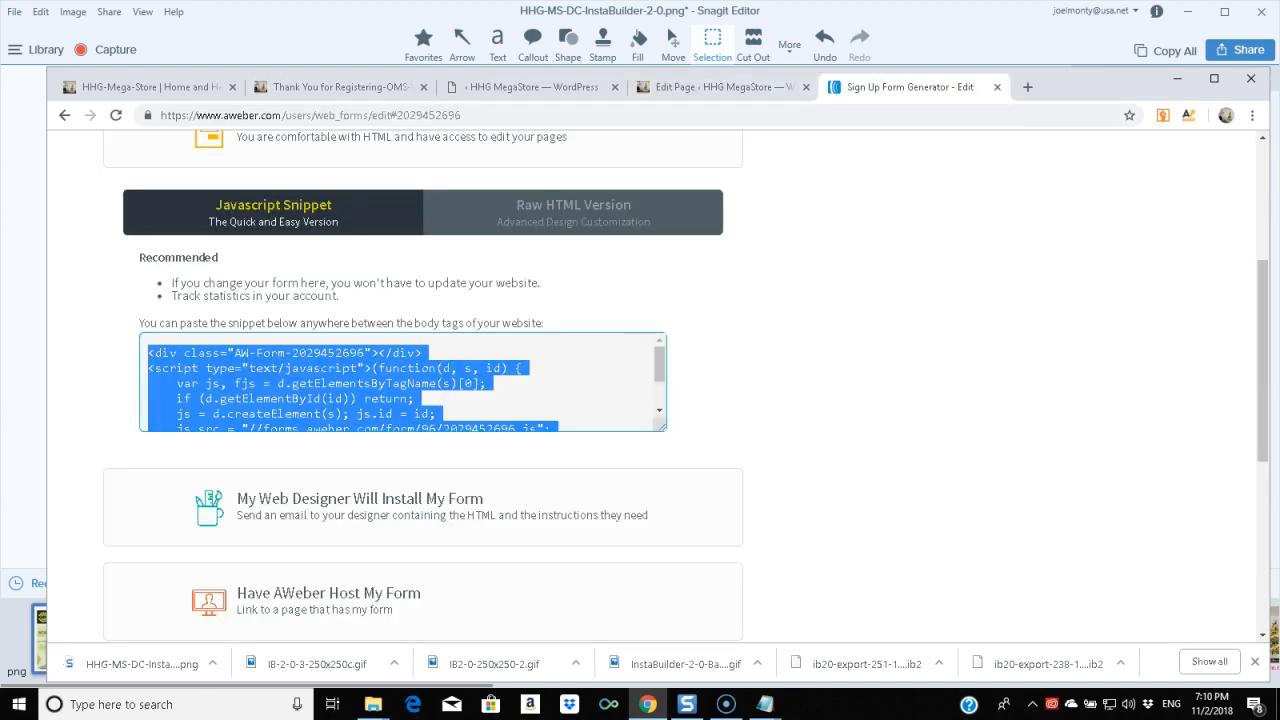
{"action": "scroll", "coordinate": [656, 385], "scroll_direction": "up", "scroll_amount": 3}
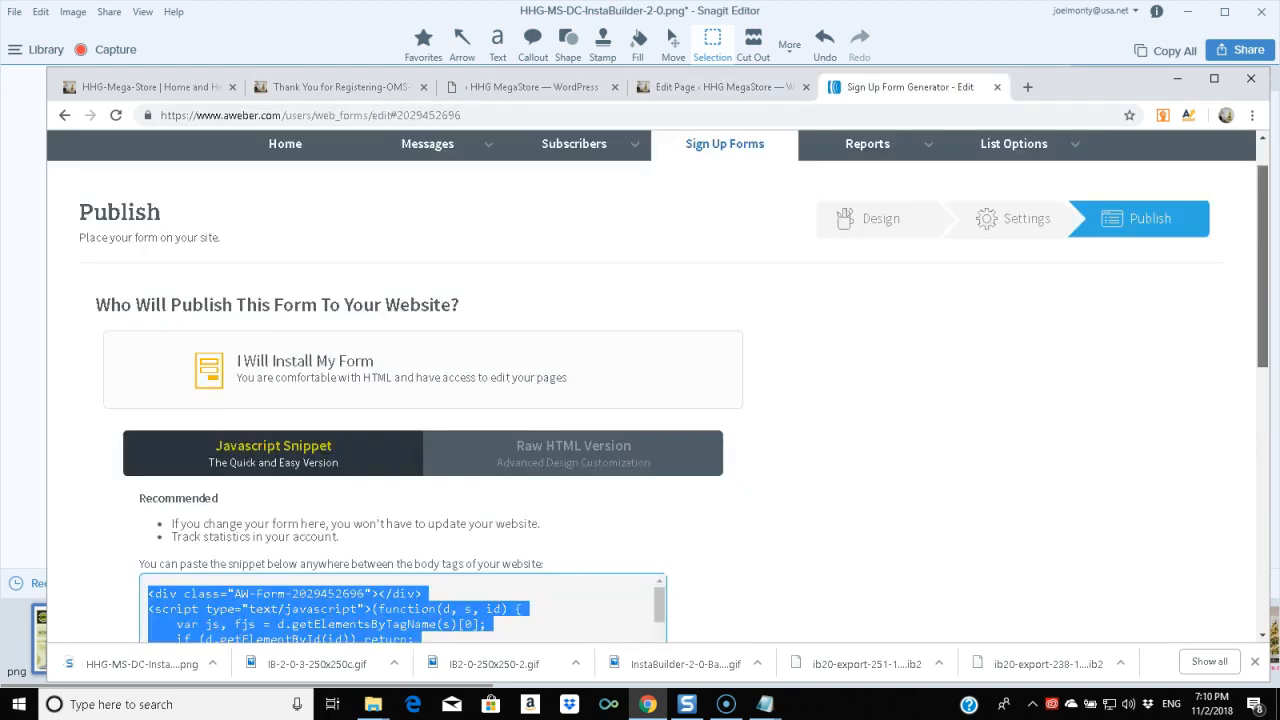
{"action": "left_click", "coordinate": [1013, 275]}
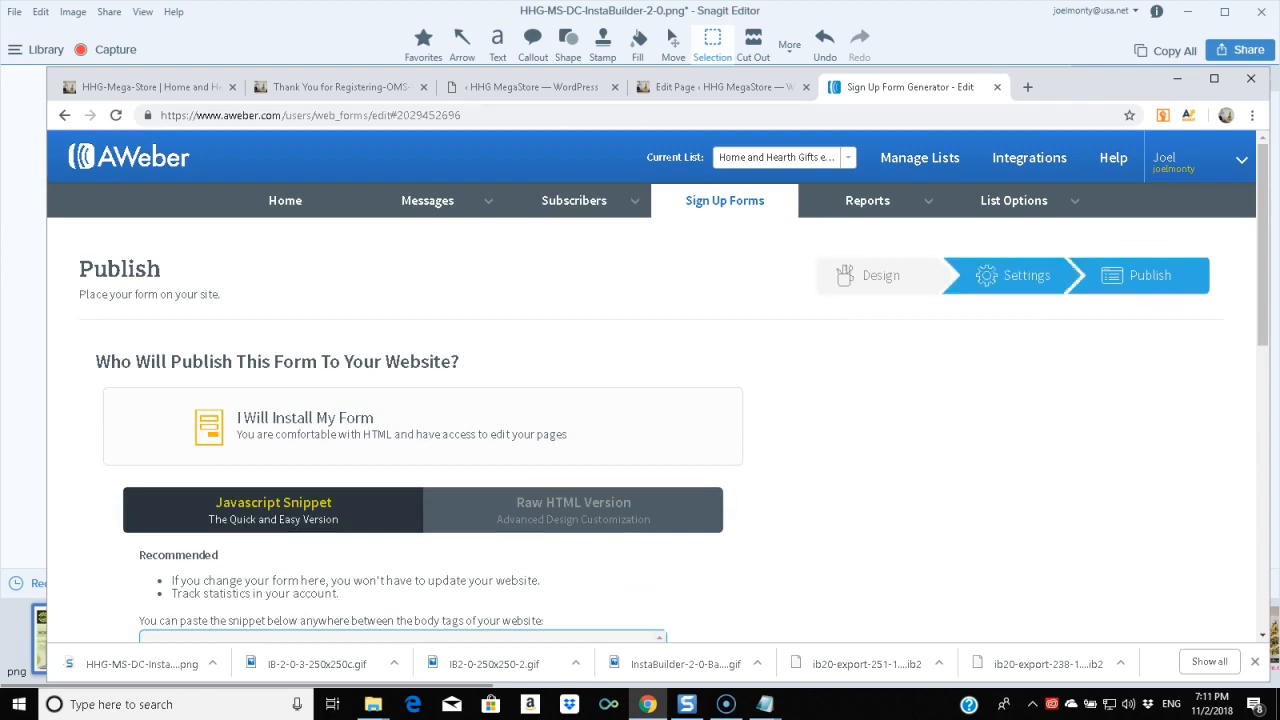
{"action": "scroll", "coordinate": [388, 256], "scroll_direction": "down", "scroll_amount": 3}
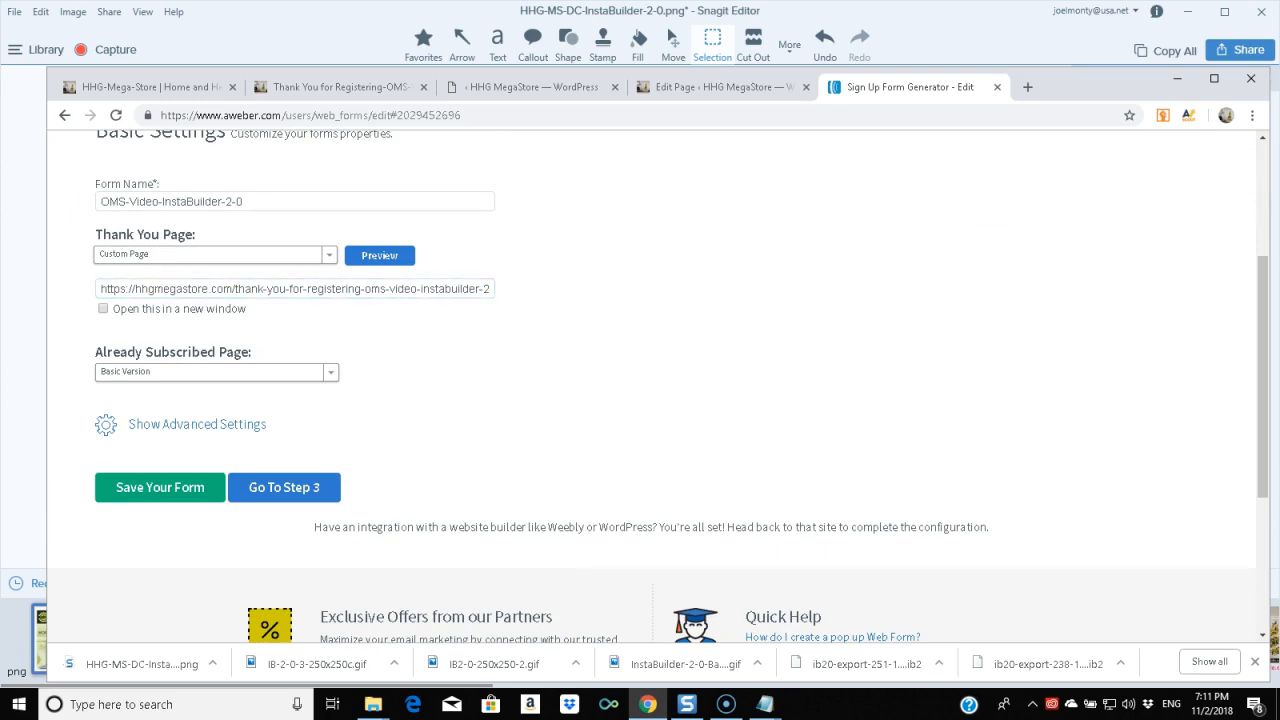
{"action": "scroll", "coordinate": [657, 386], "scroll_direction": "up", "scroll_amount": 3}
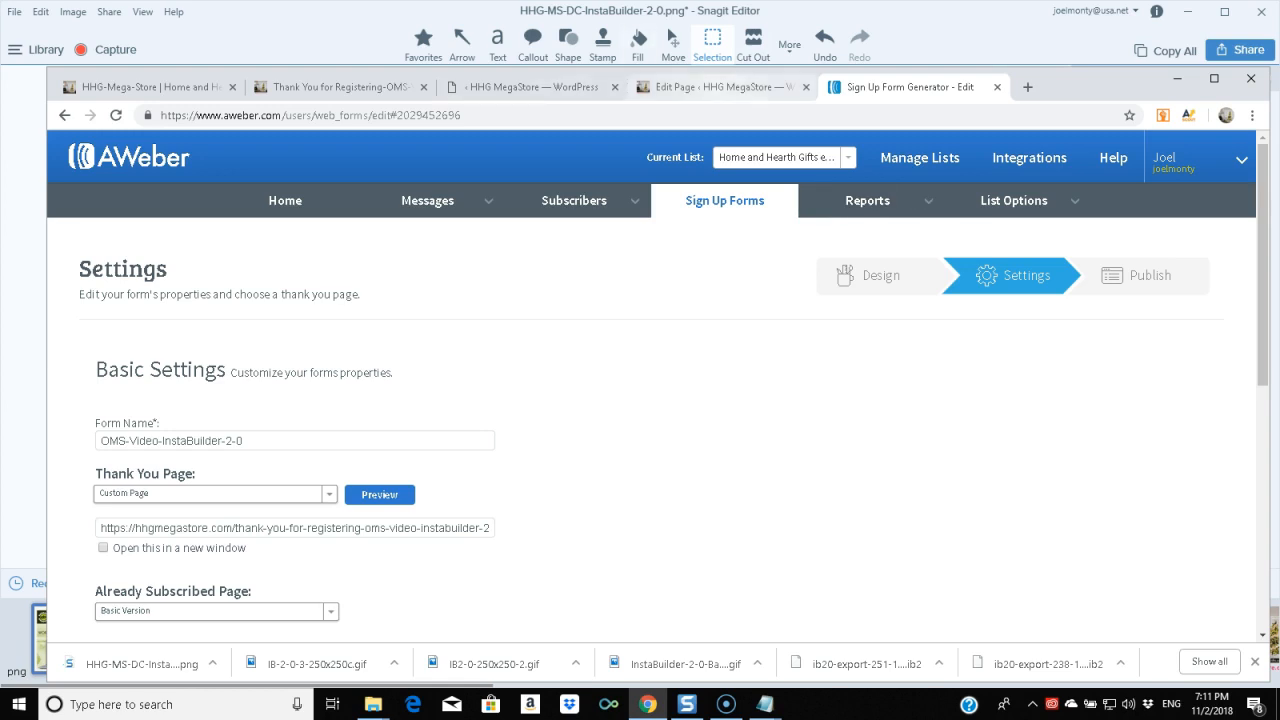
- Return to the InstaBuilder page editor and view the video section below the registration form
{"action": "left_click", "coordinate": [715, 87]}
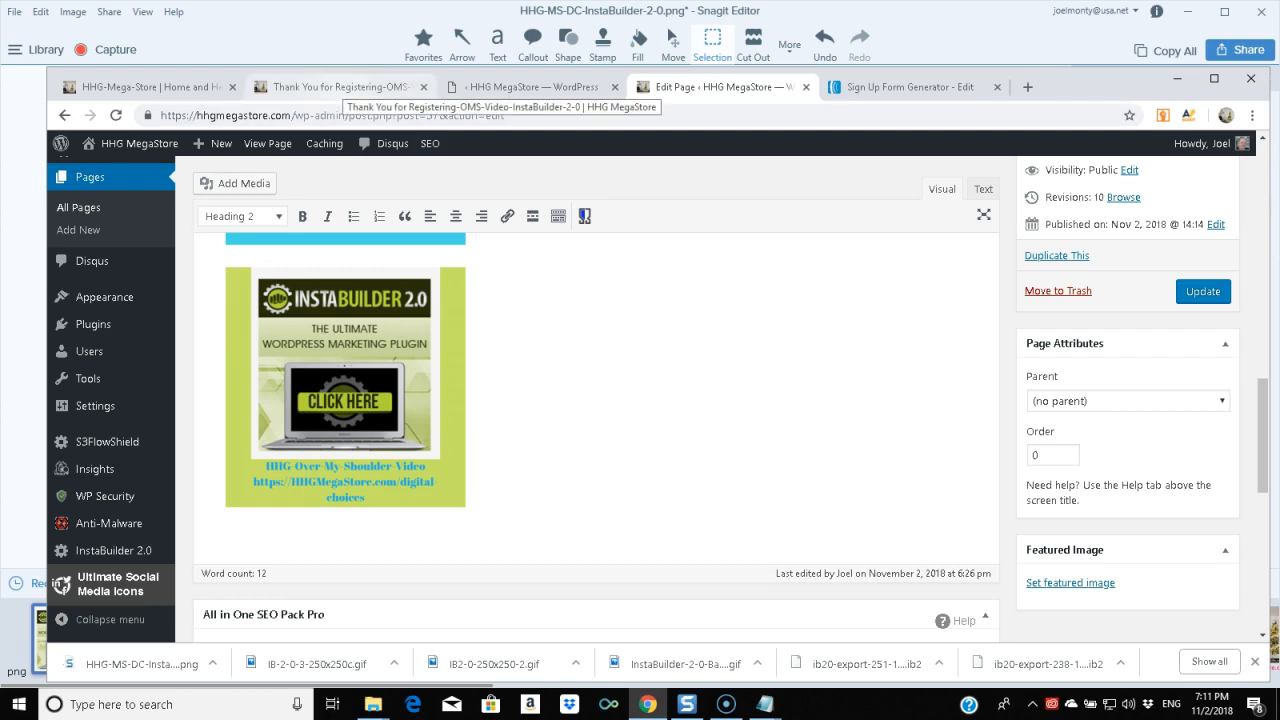
{"action": "left_click", "coordinate": [340, 87]}
{"action": "left_click", "coordinate": [530, 87]}
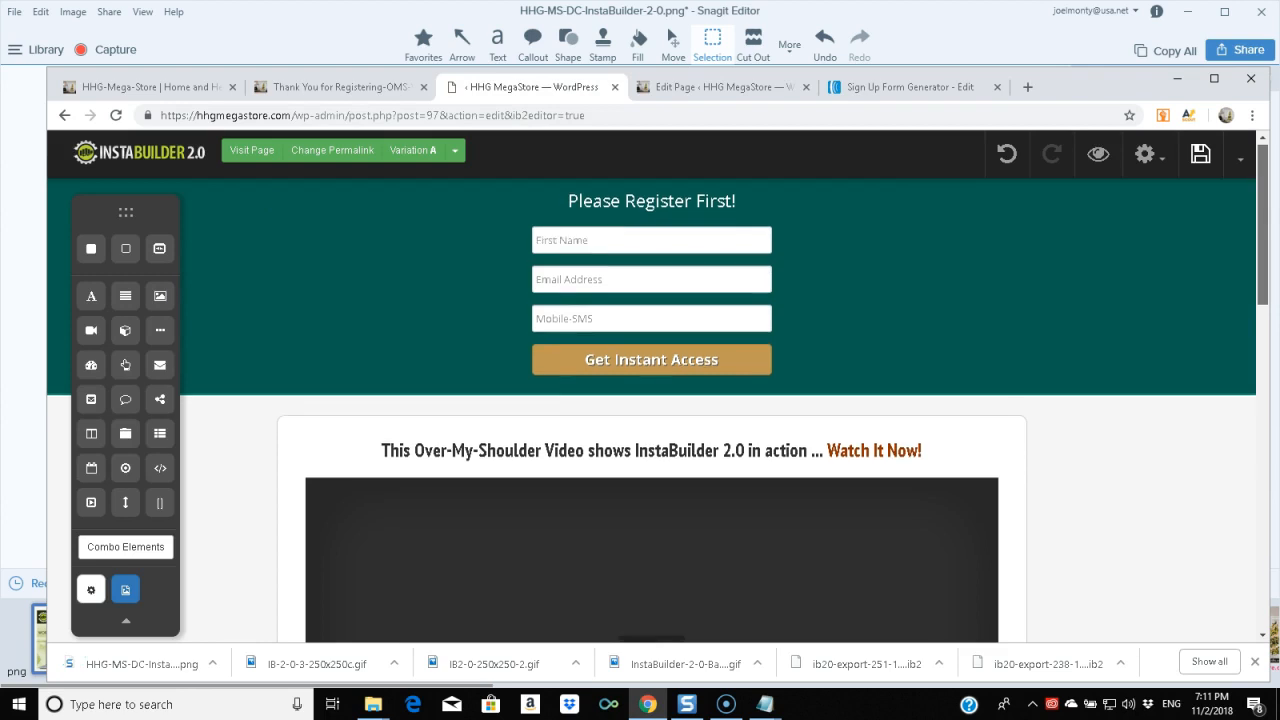
{"action": "scroll", "coordinate": [651, 400], "scroll_direction": "down", "scroll_amount": 2}
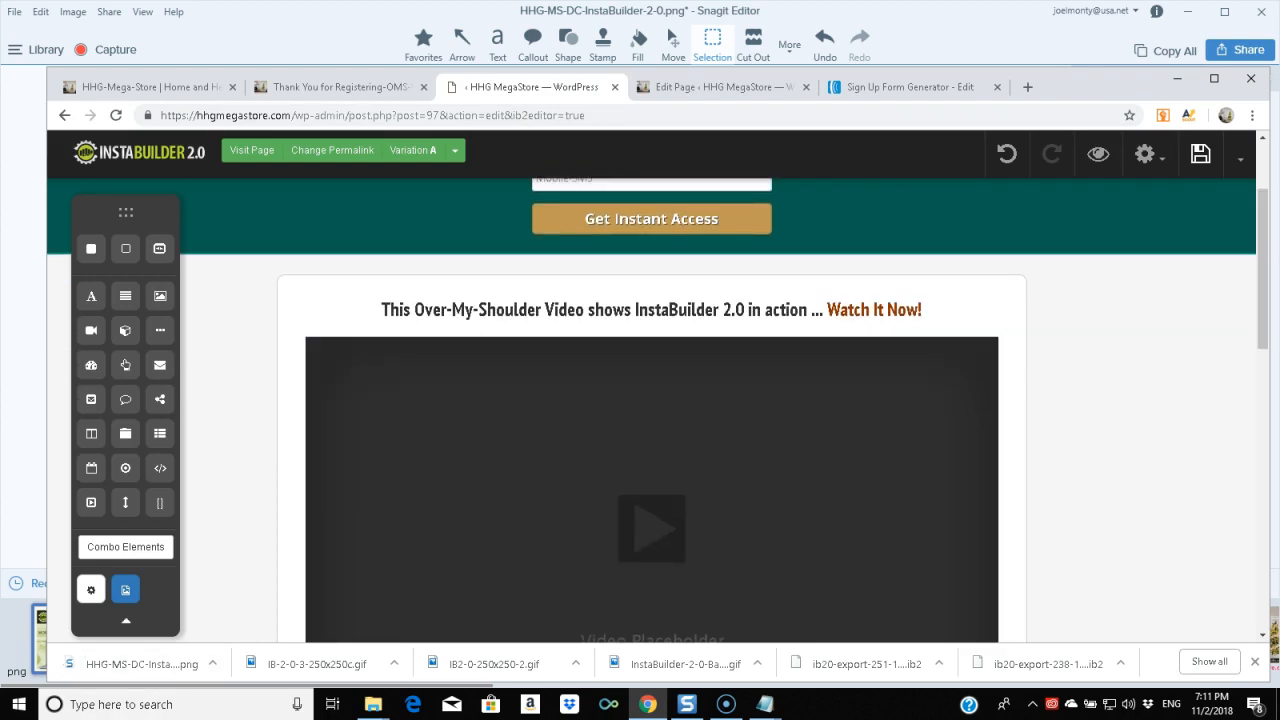